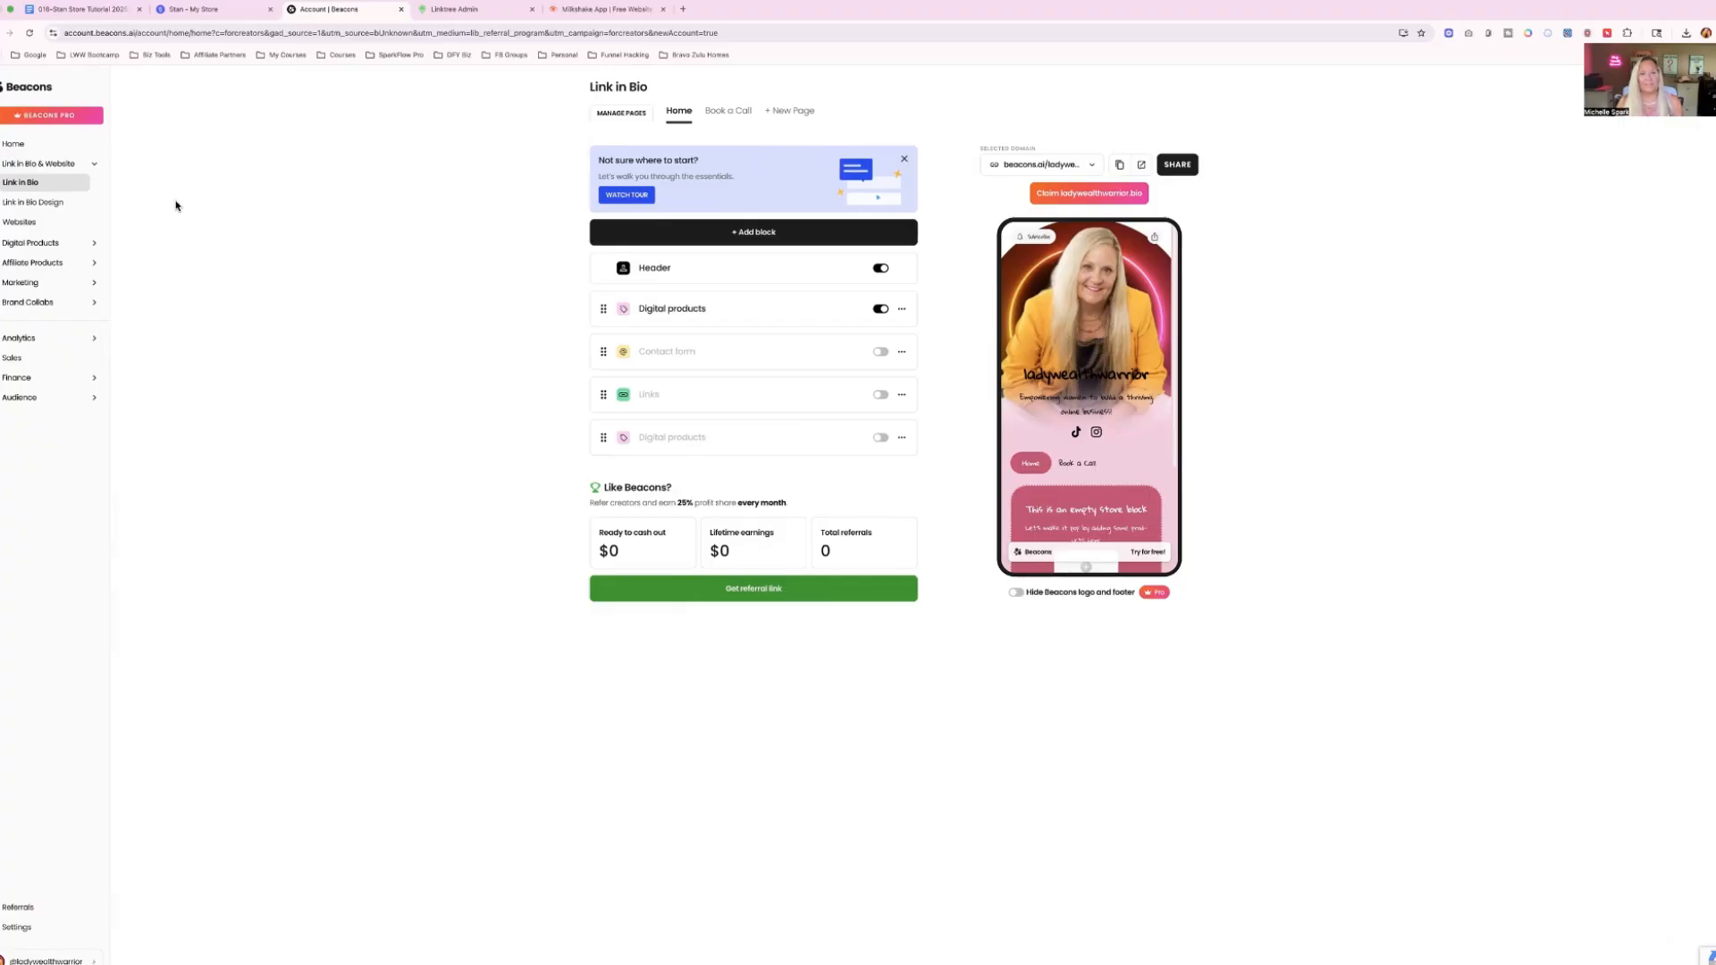
View the Linktree admin page and the Milkshake website, and return to the Stan store page.
{"action": "left_click", "coordinate": [444, 10]}
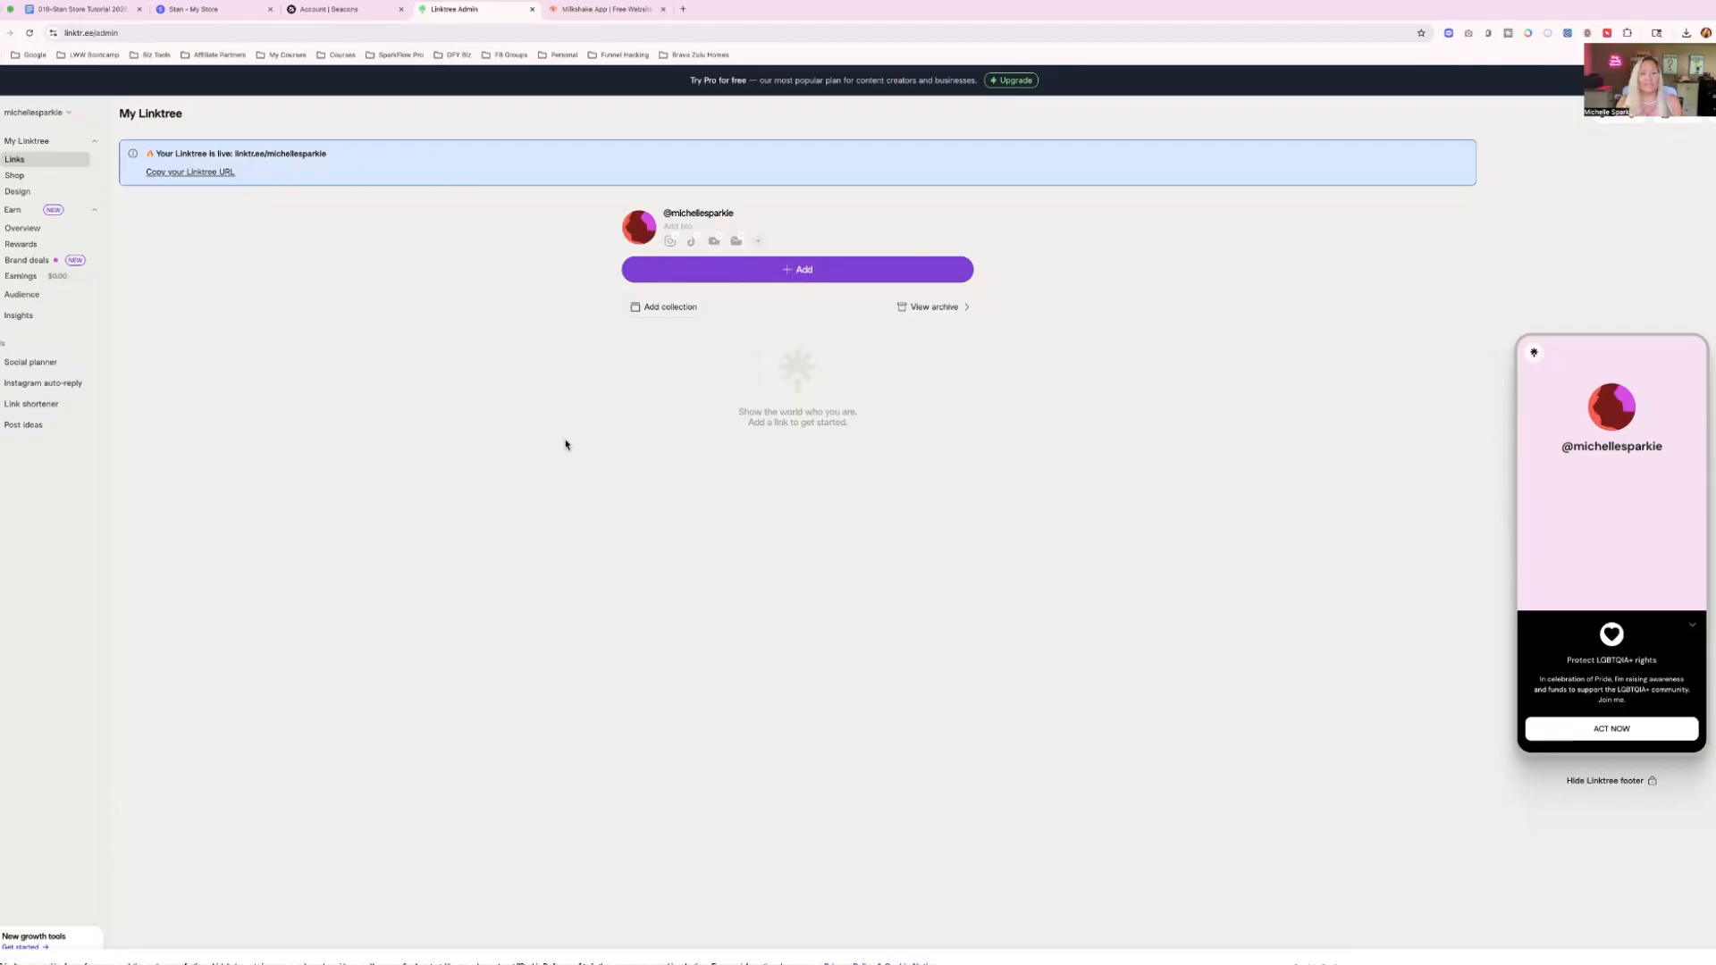
{"action": "left_click", "coordinate": [597, 9]}
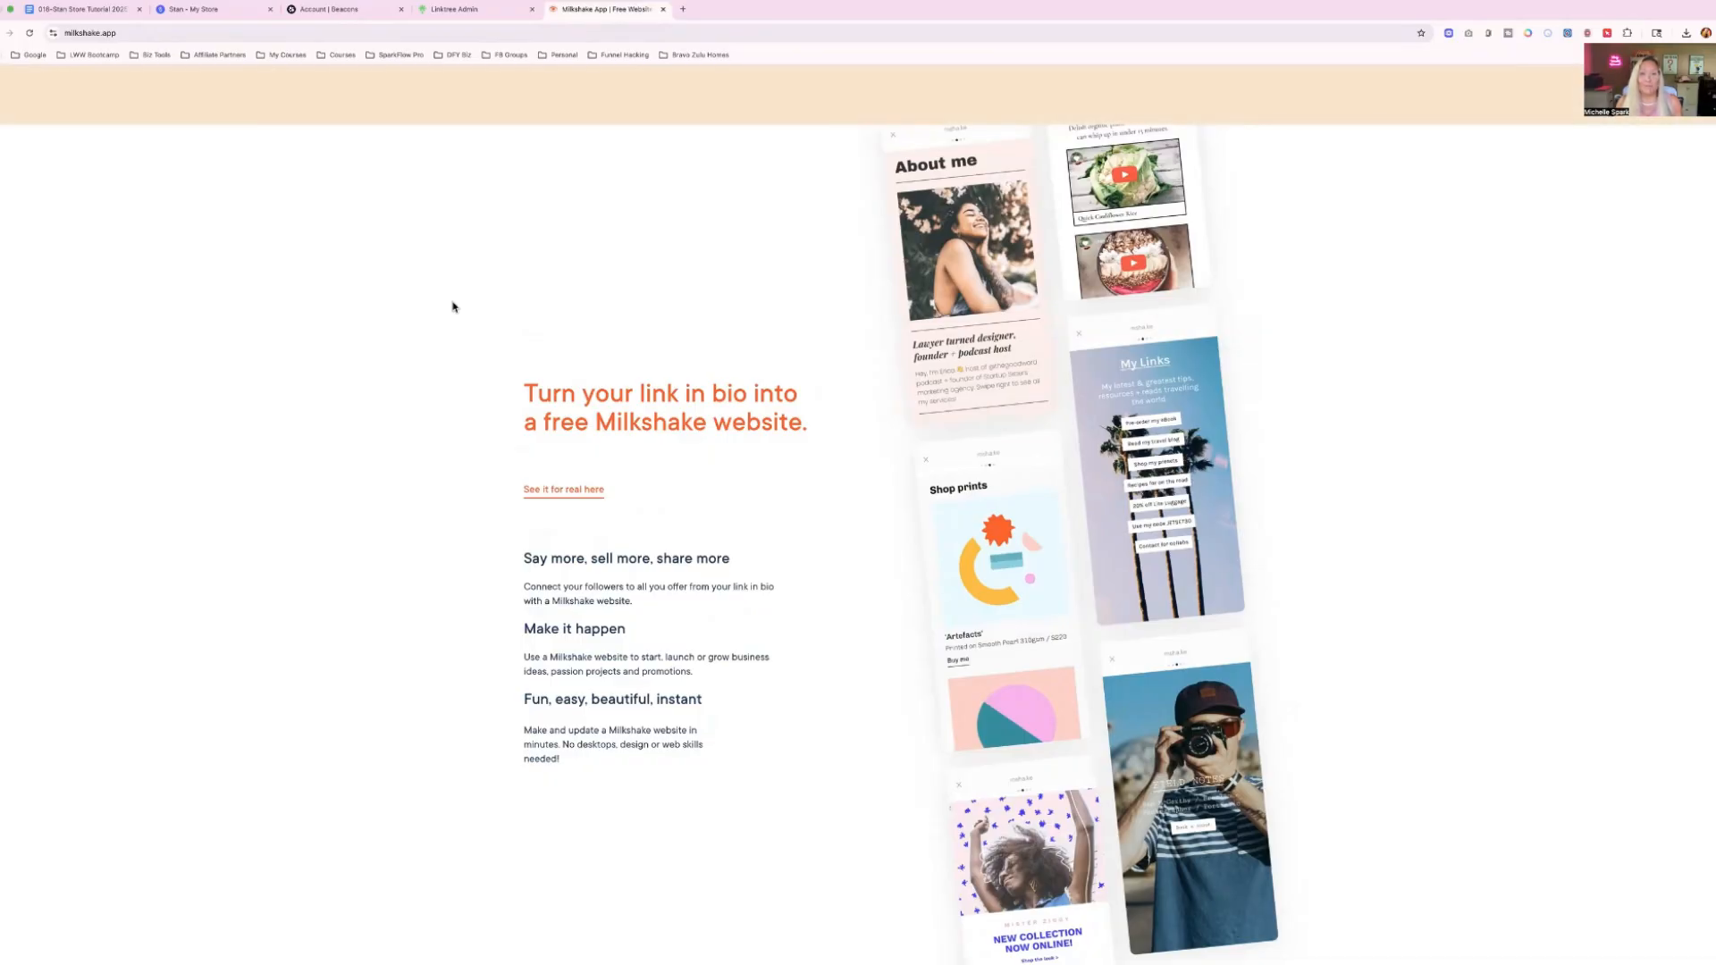
{"action": "left_click", "coordinate": [213, 18]}
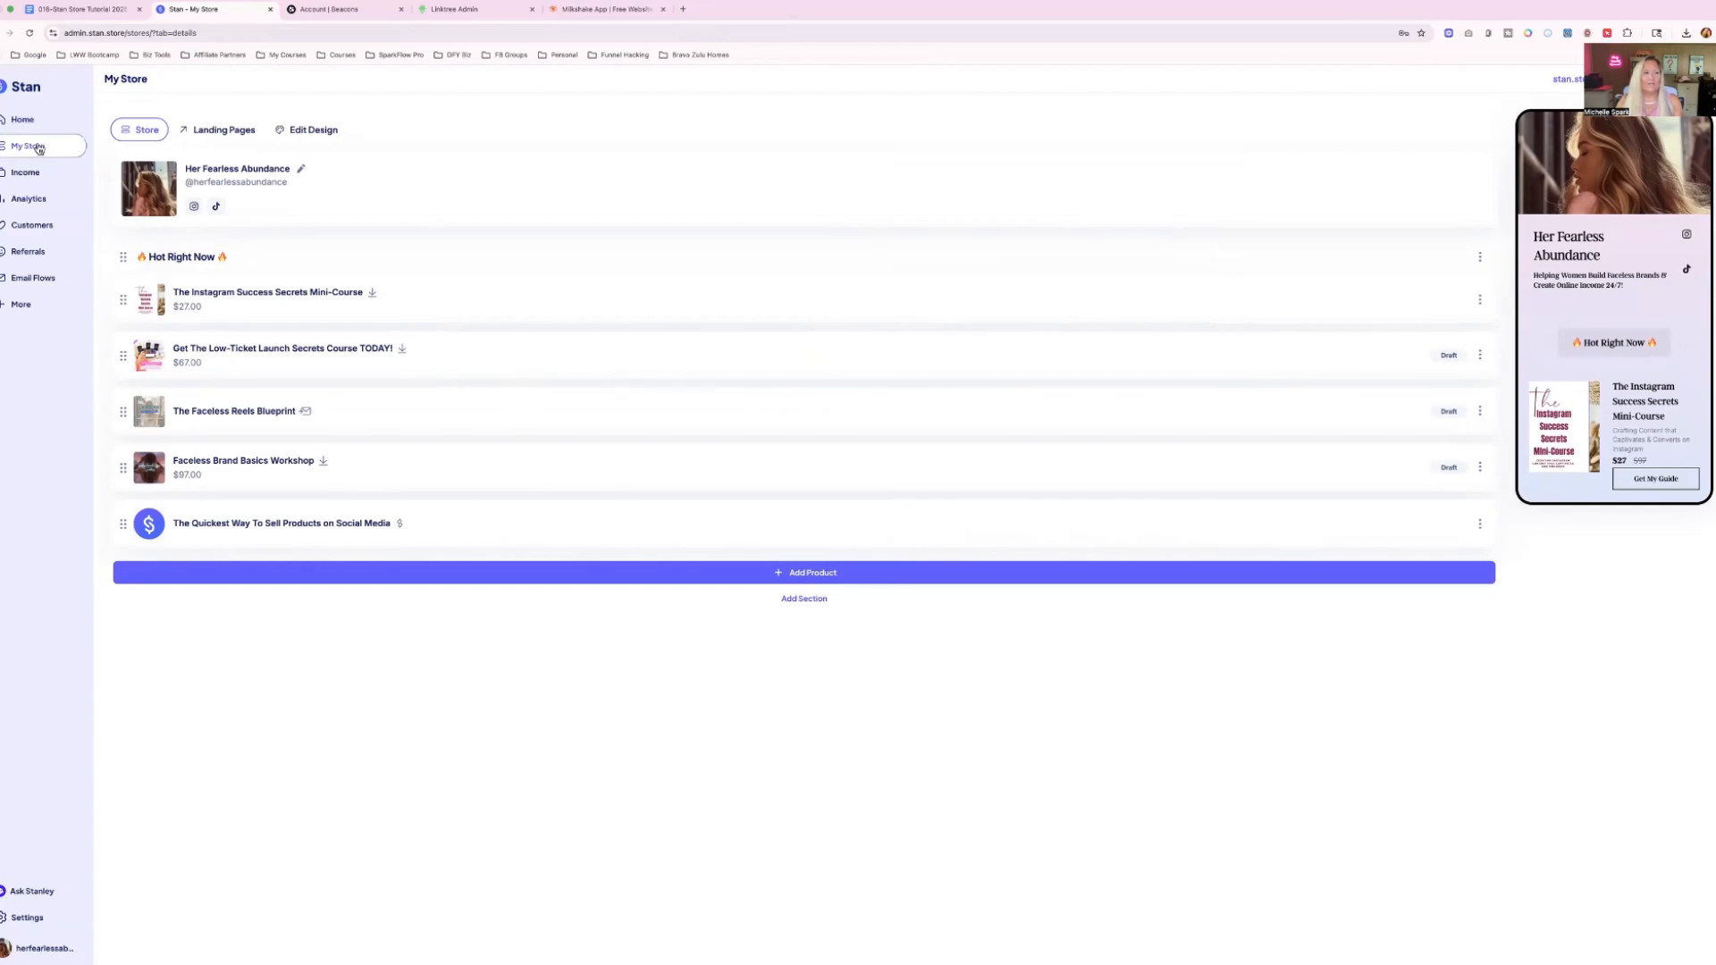
Replace the store header's profile photo with the pink-background portrait from the Downloads folder, repositioned so the face is centered in the crop circle.
{"action": "left_click", "coordinate": [302, 172]}
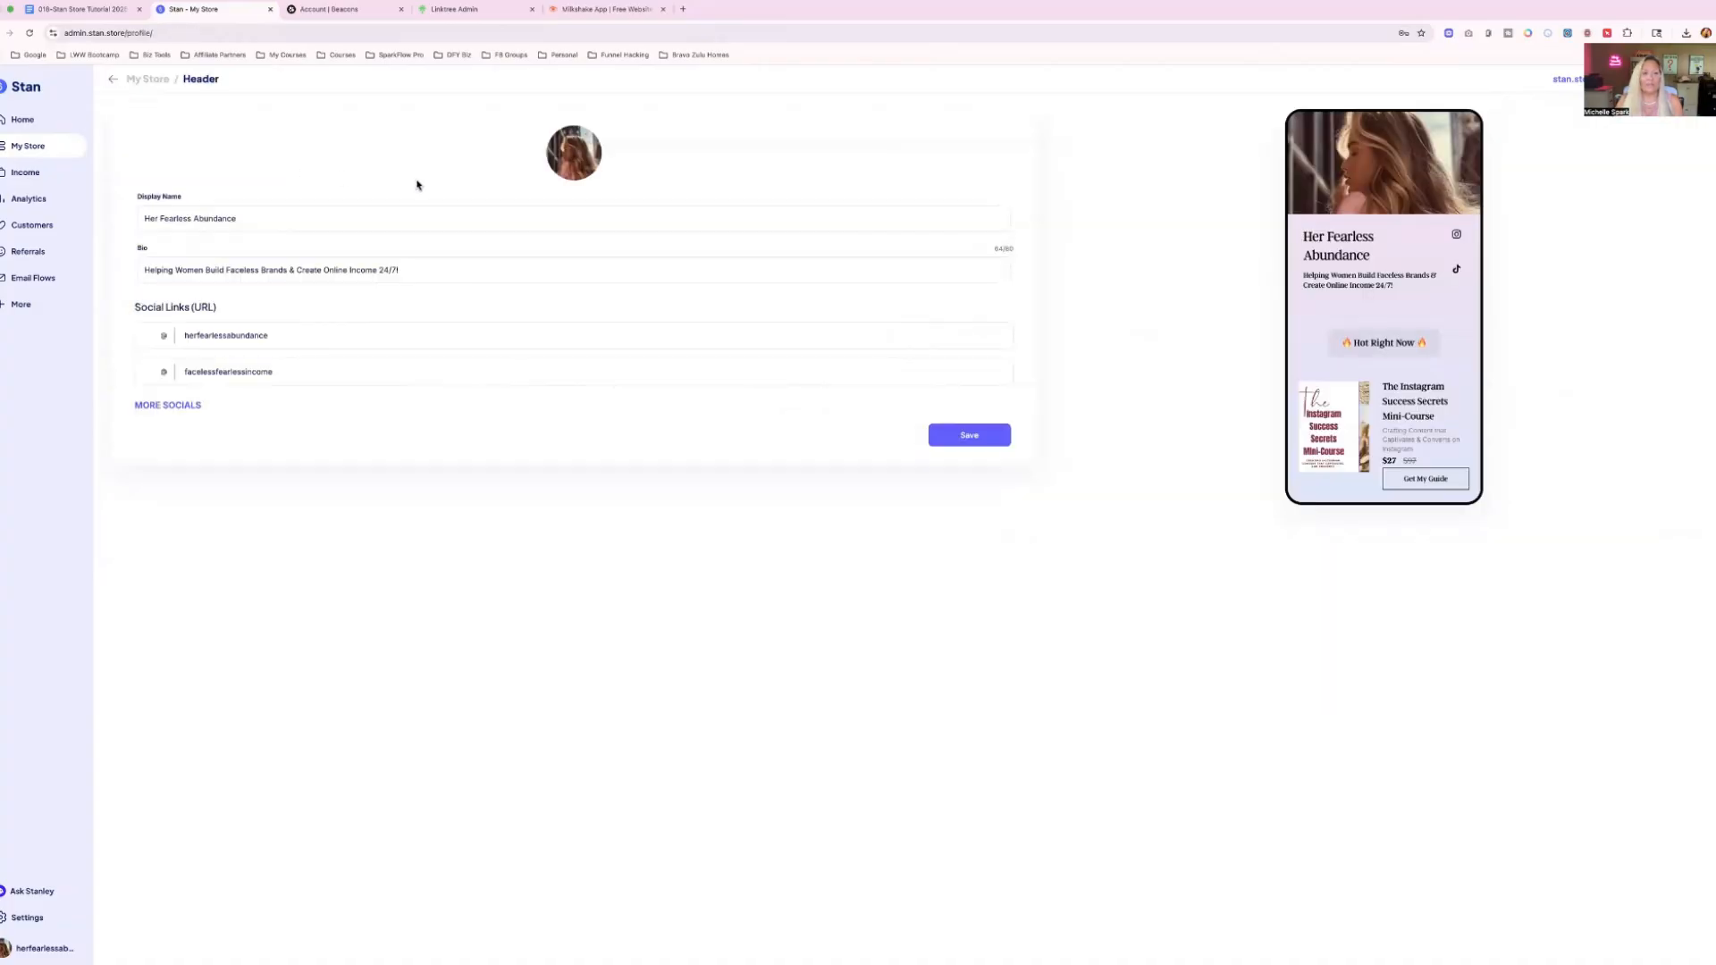
{"action": "left_click", "coordinate": [595, 176]}
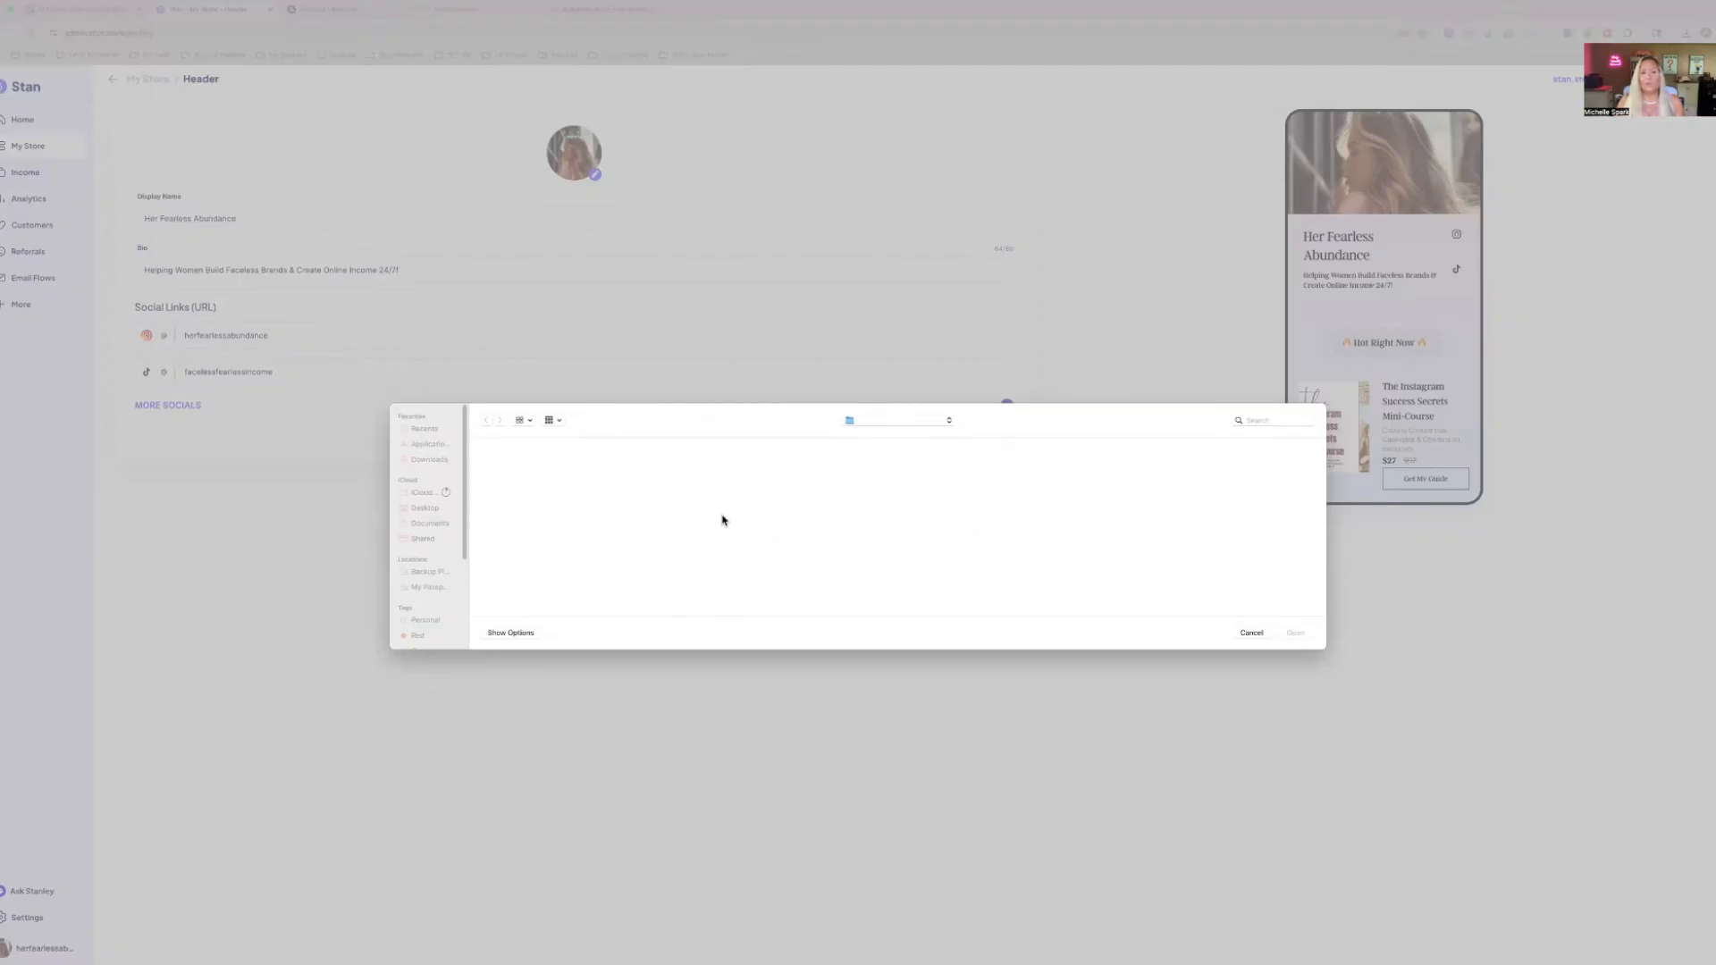
{"action": "scroll", "coordinate": [722, 520], "scroll_direction": "down", "scroll_amount": 5}
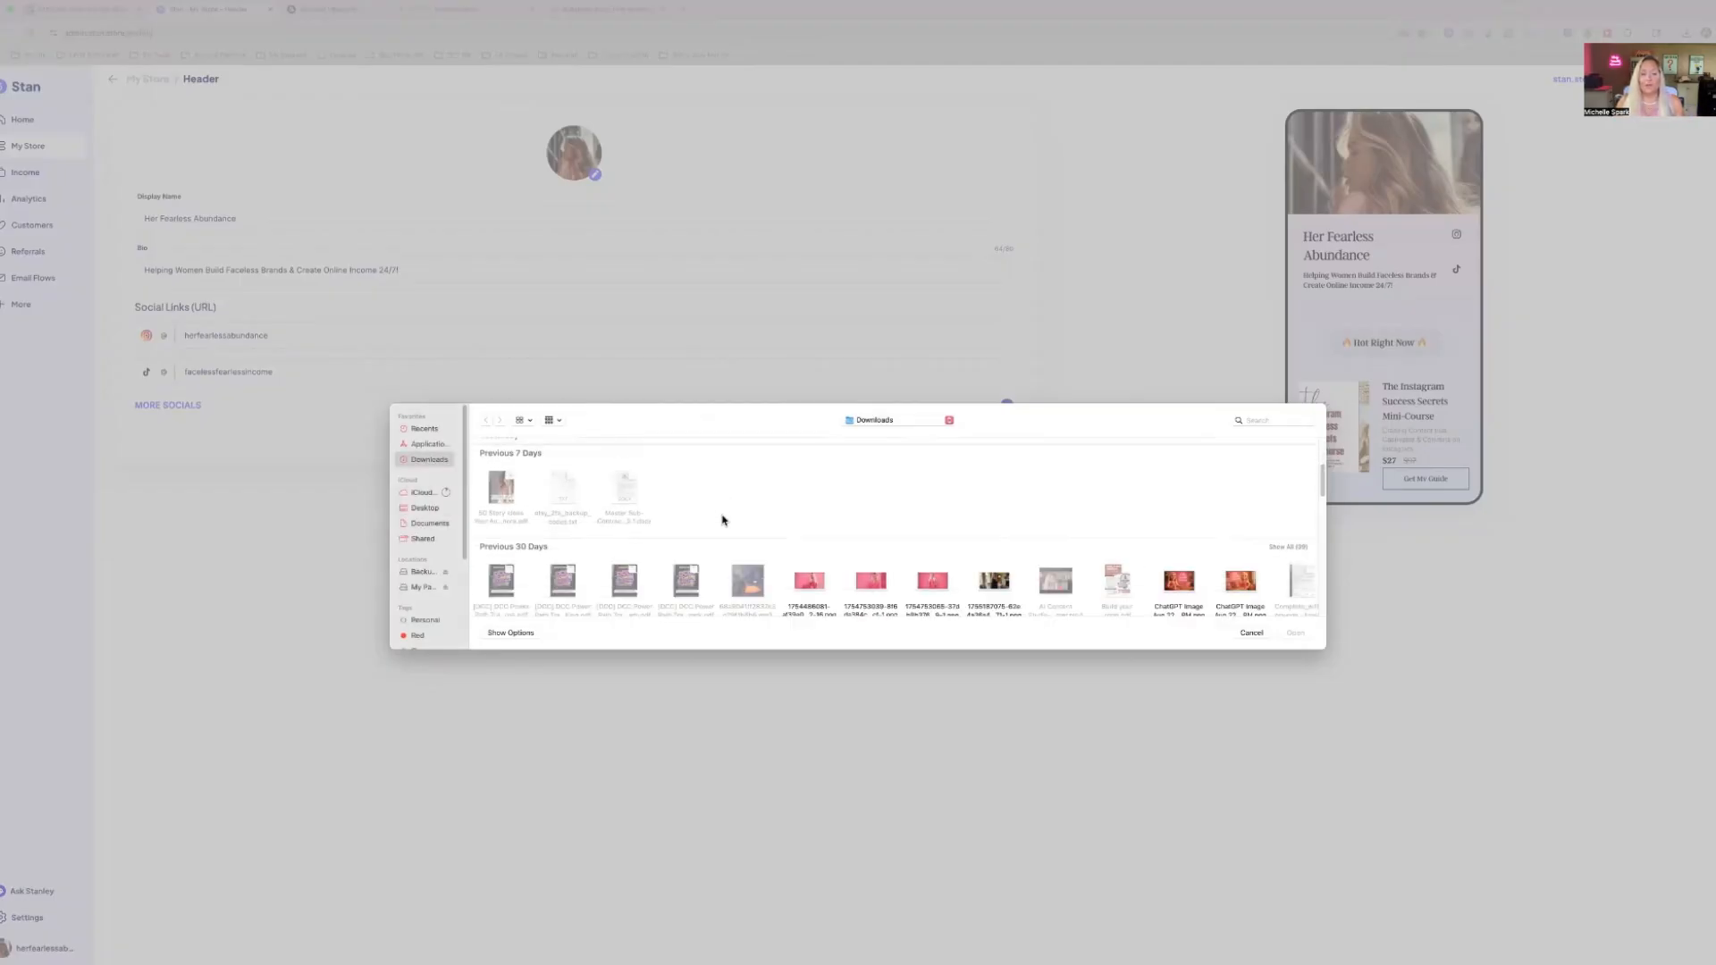
{"action": "scroll", "coordinate": [722, 521], "scroll_direction": "down", "scroll_amount": 5}
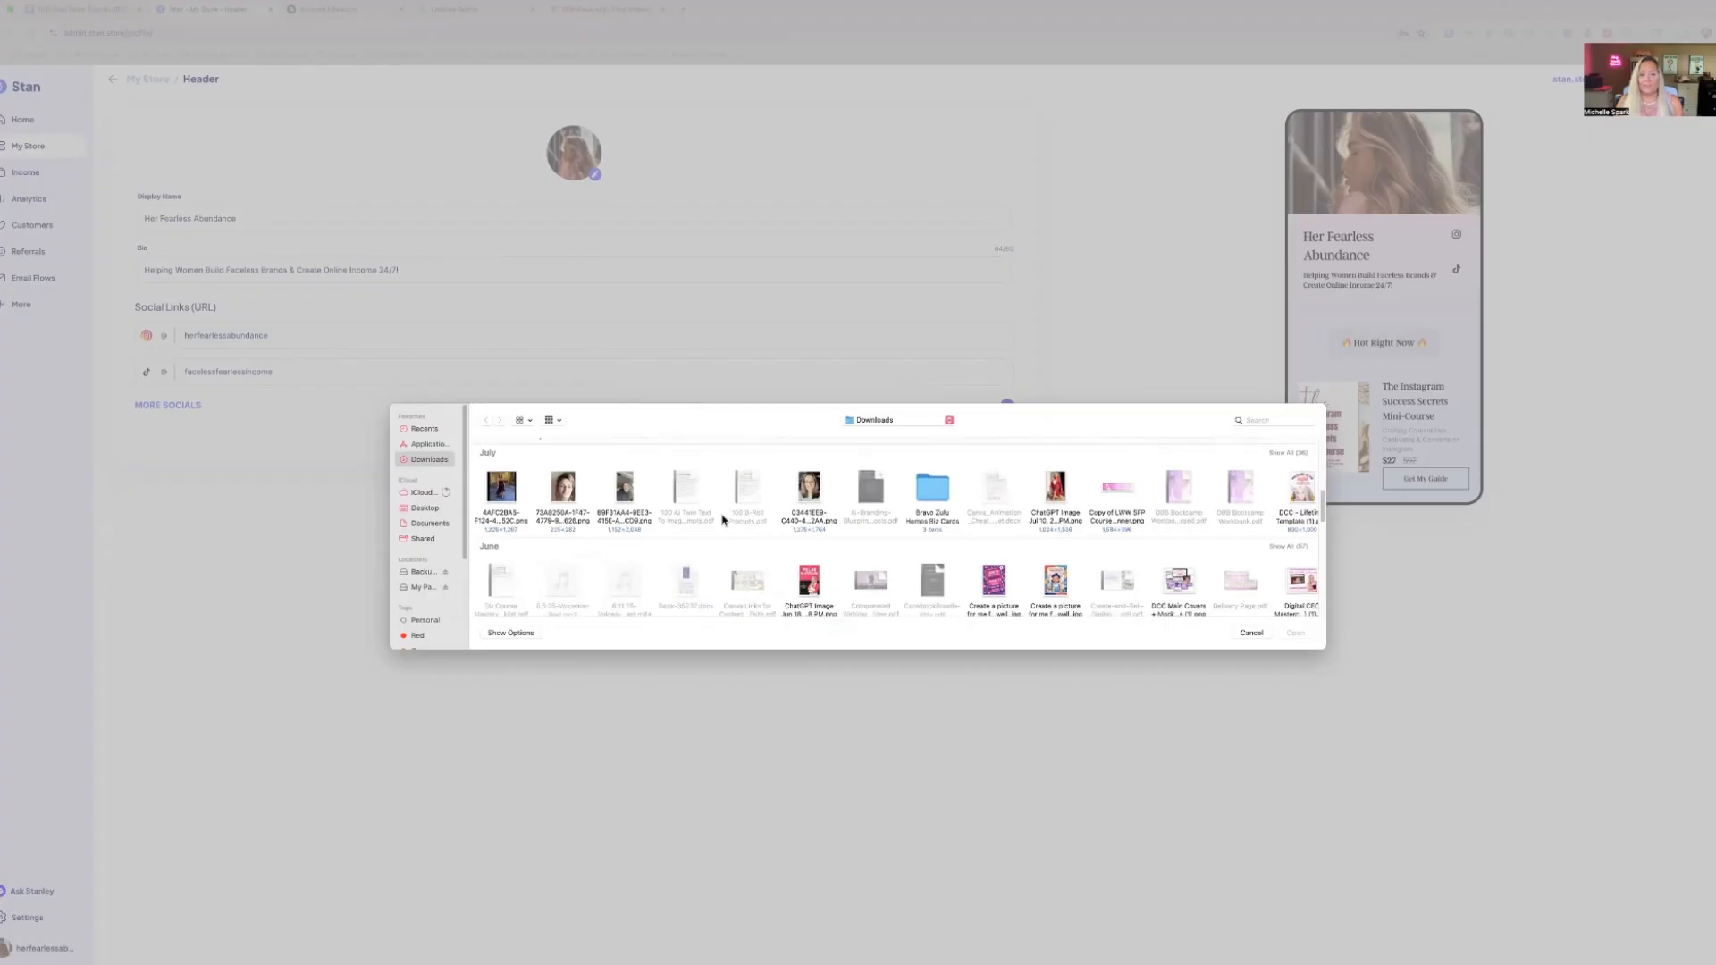
{"action": "double_click", "coordinate": [809, 529]}
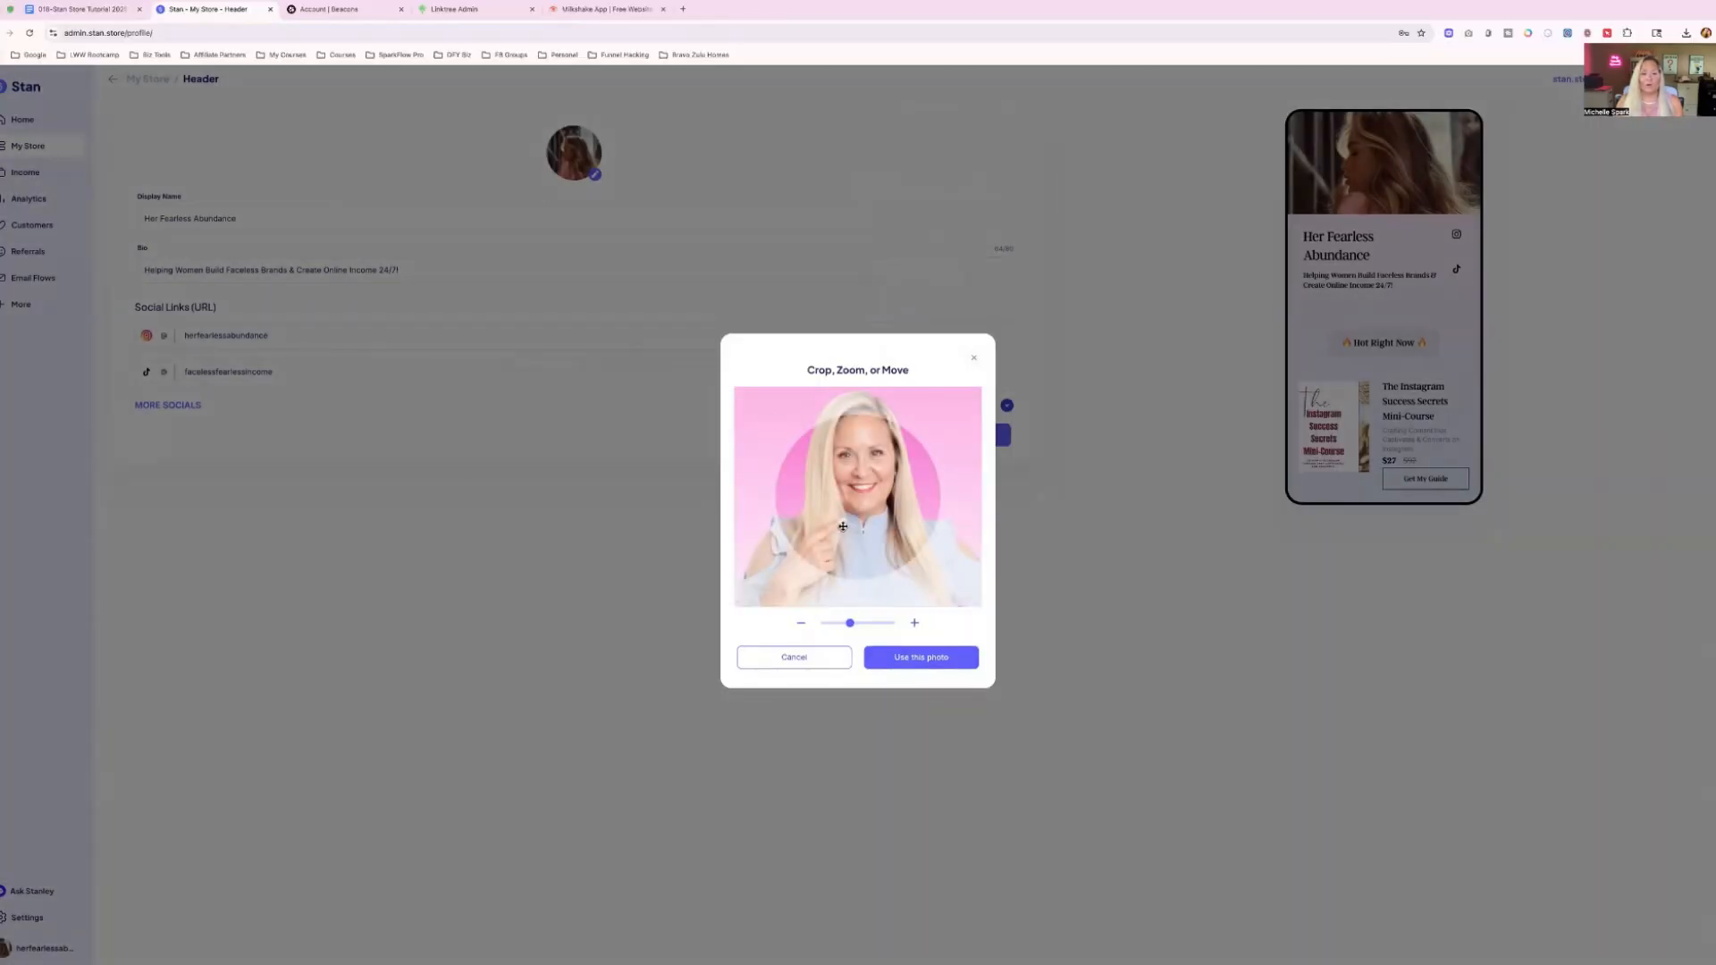
{"action": "left_click_drag", "start_coordinate": [854, 500], "coordinate": [847, 536]}
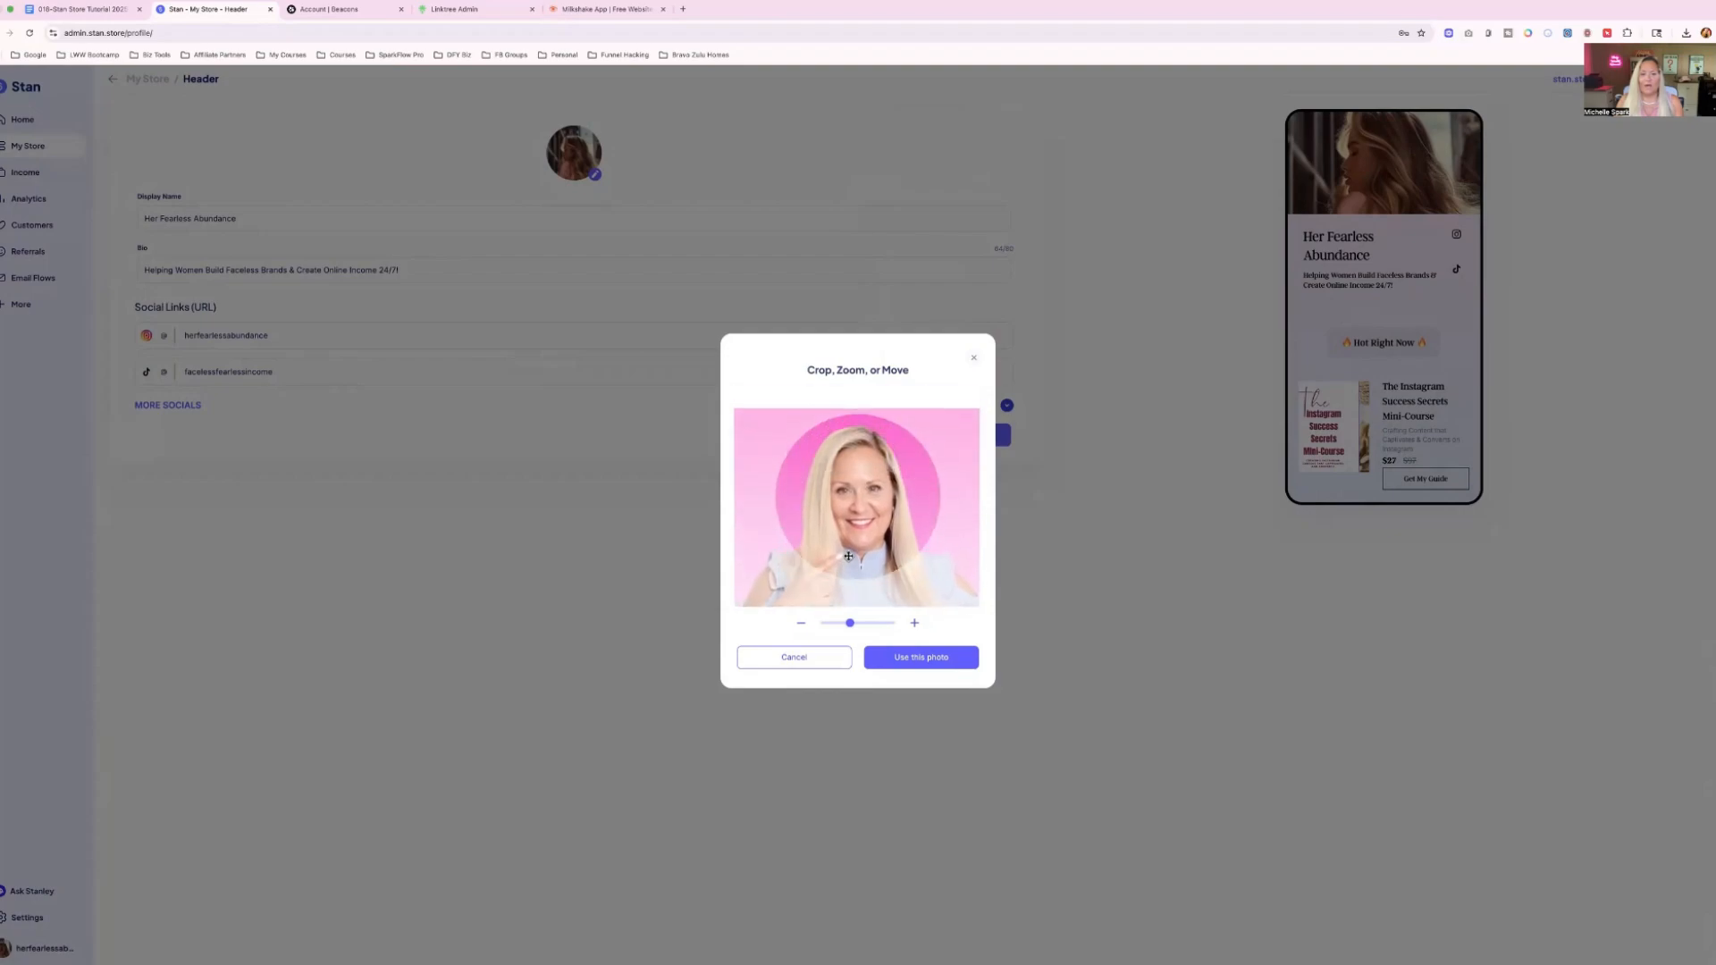
{"action": "left_click", "coordinate": [914, 664]}
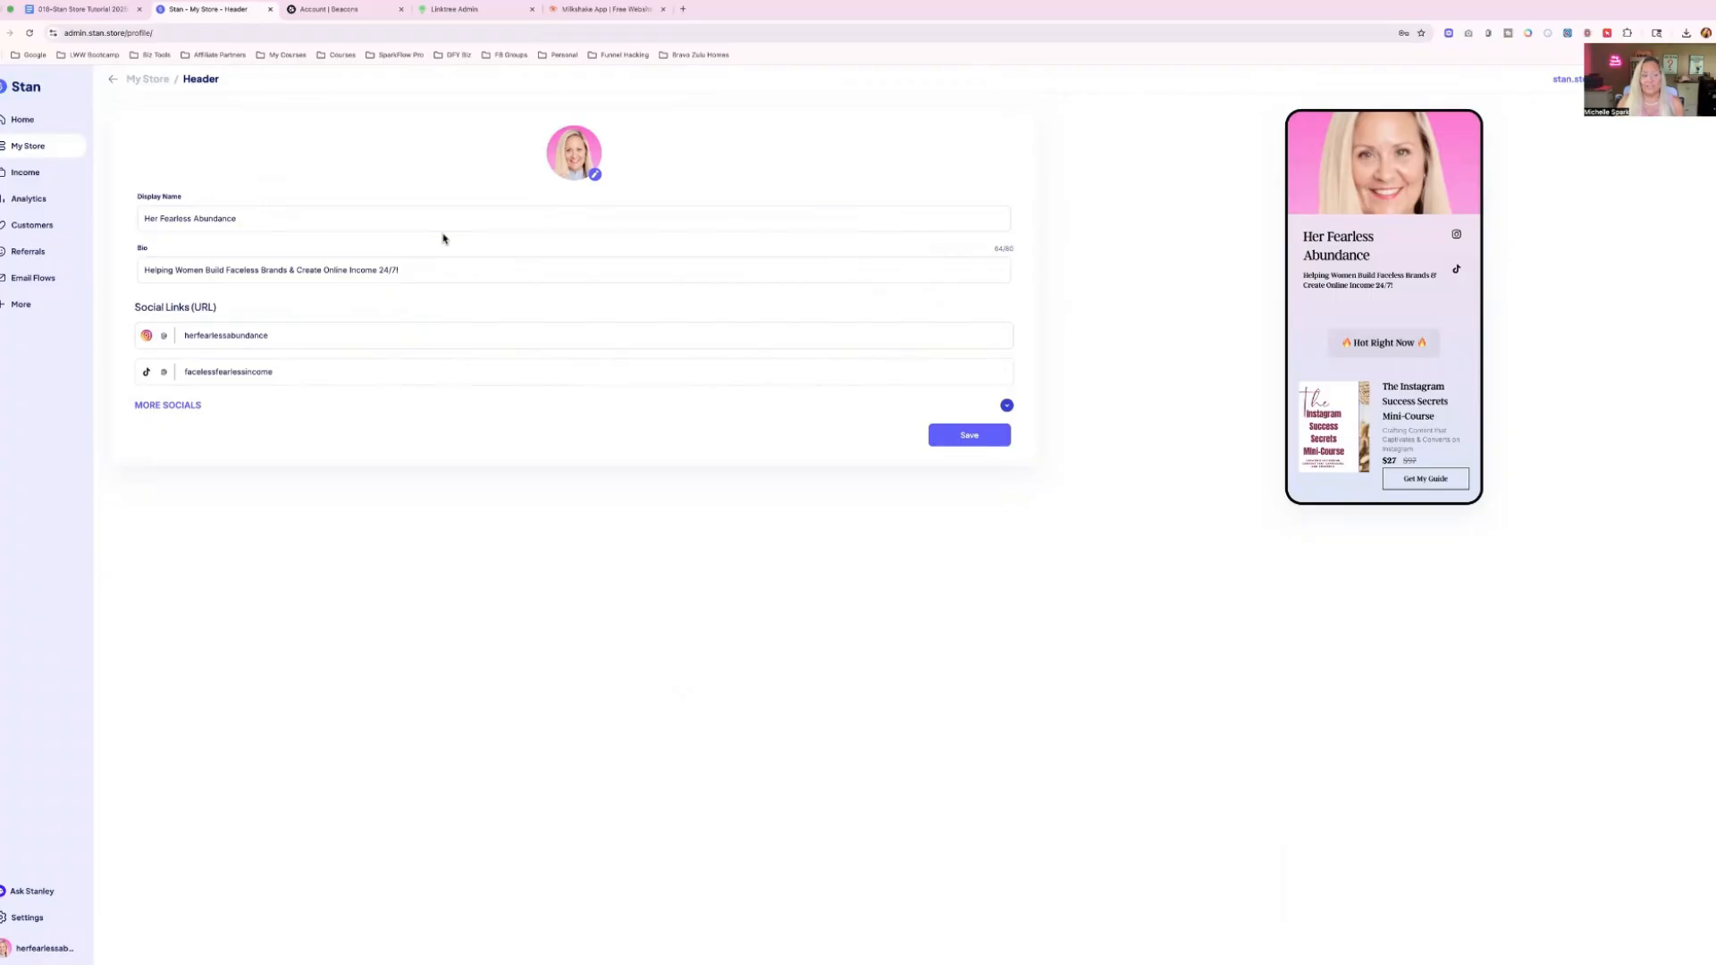
{"action": "left_click_drag", "start_coordinate": [241, 218], "coordinate": [139, 218]}
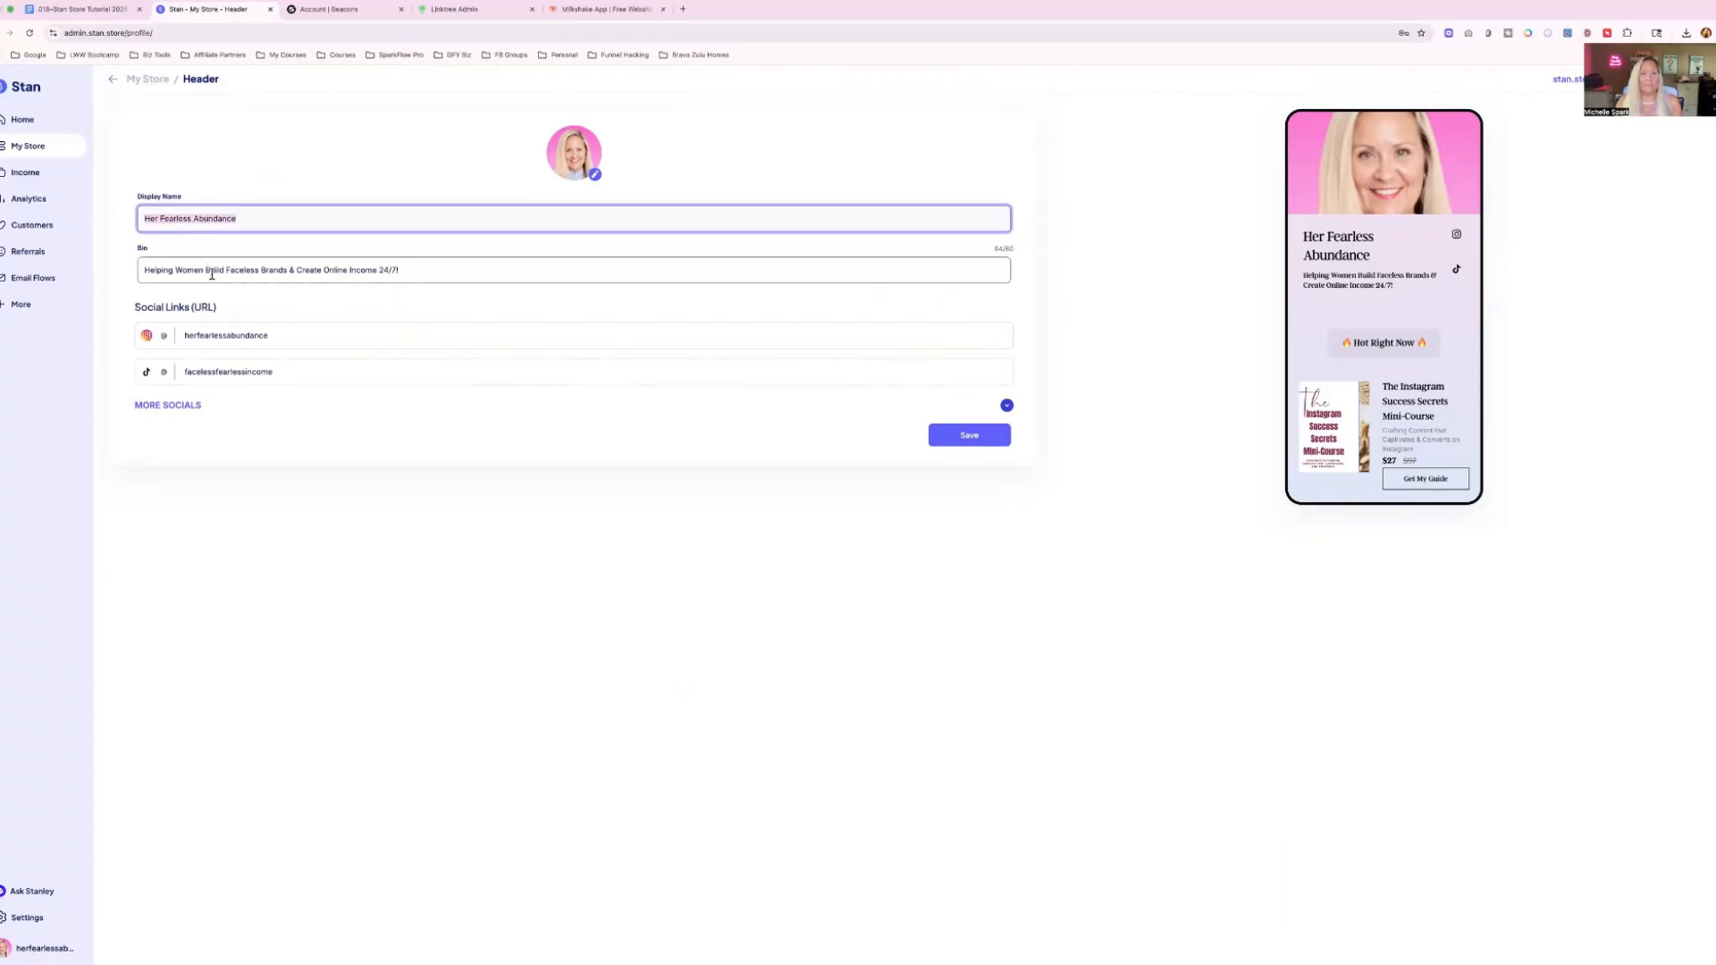
{"action": "left_click_drag", "start_coordinate": [142, 266], "coordinate": [450, 271]}
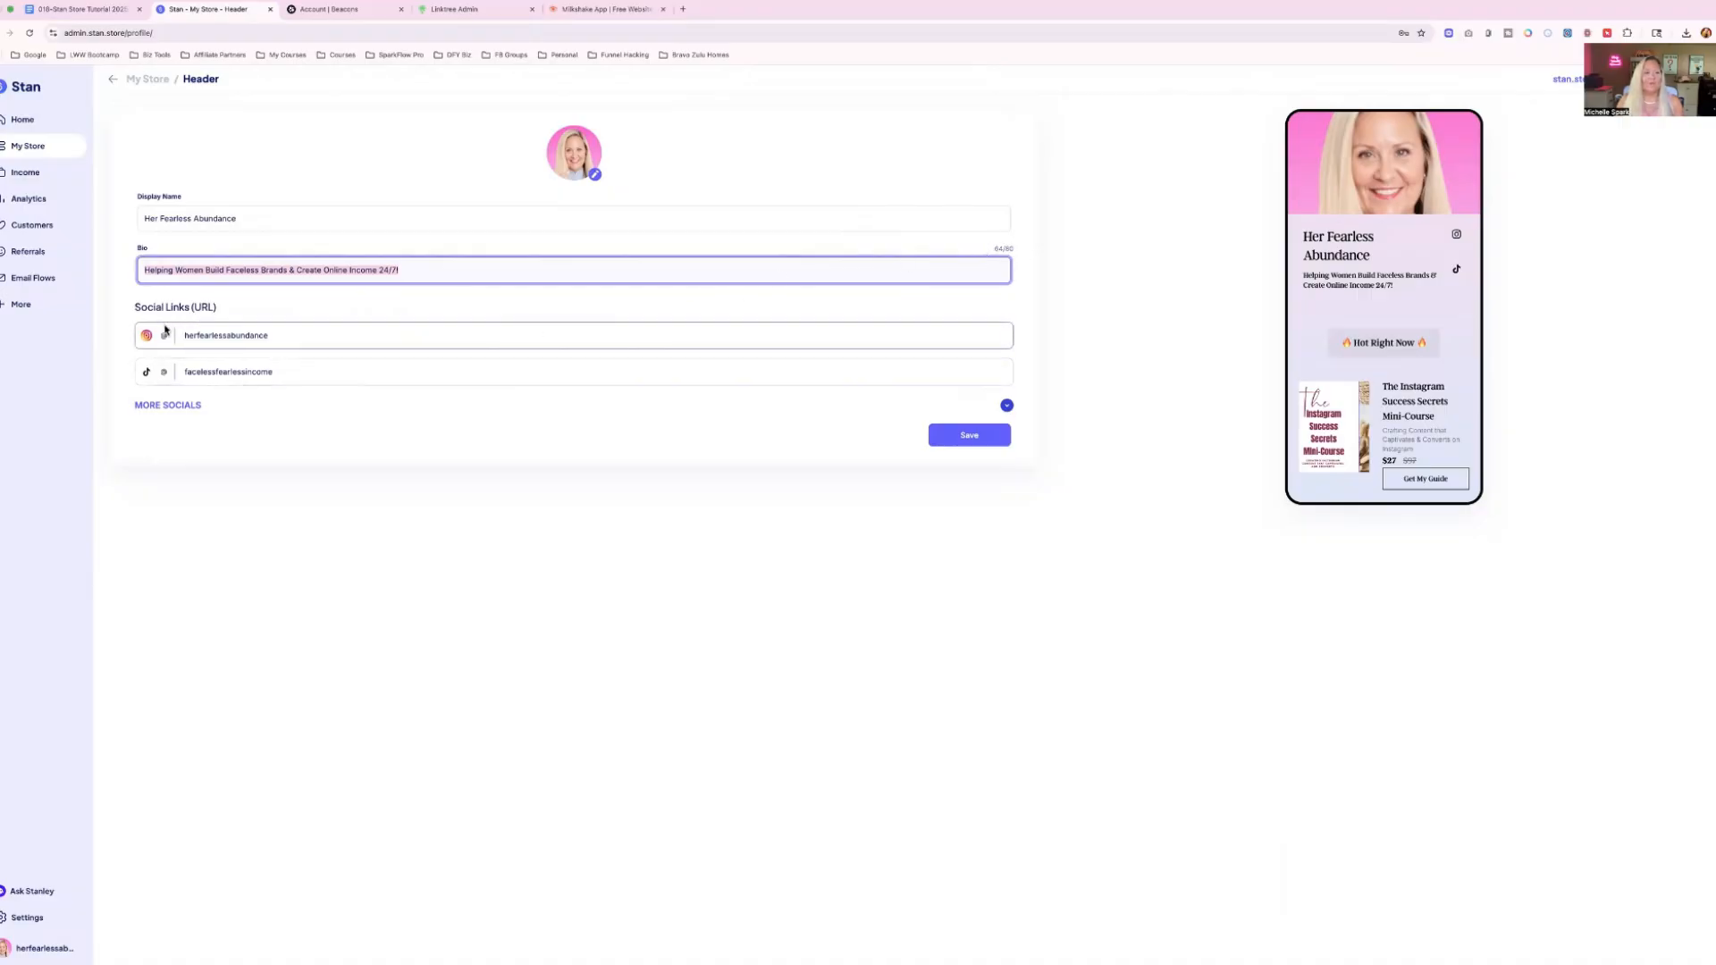
{"action": "left_click", "coordinate": [167, 407]}
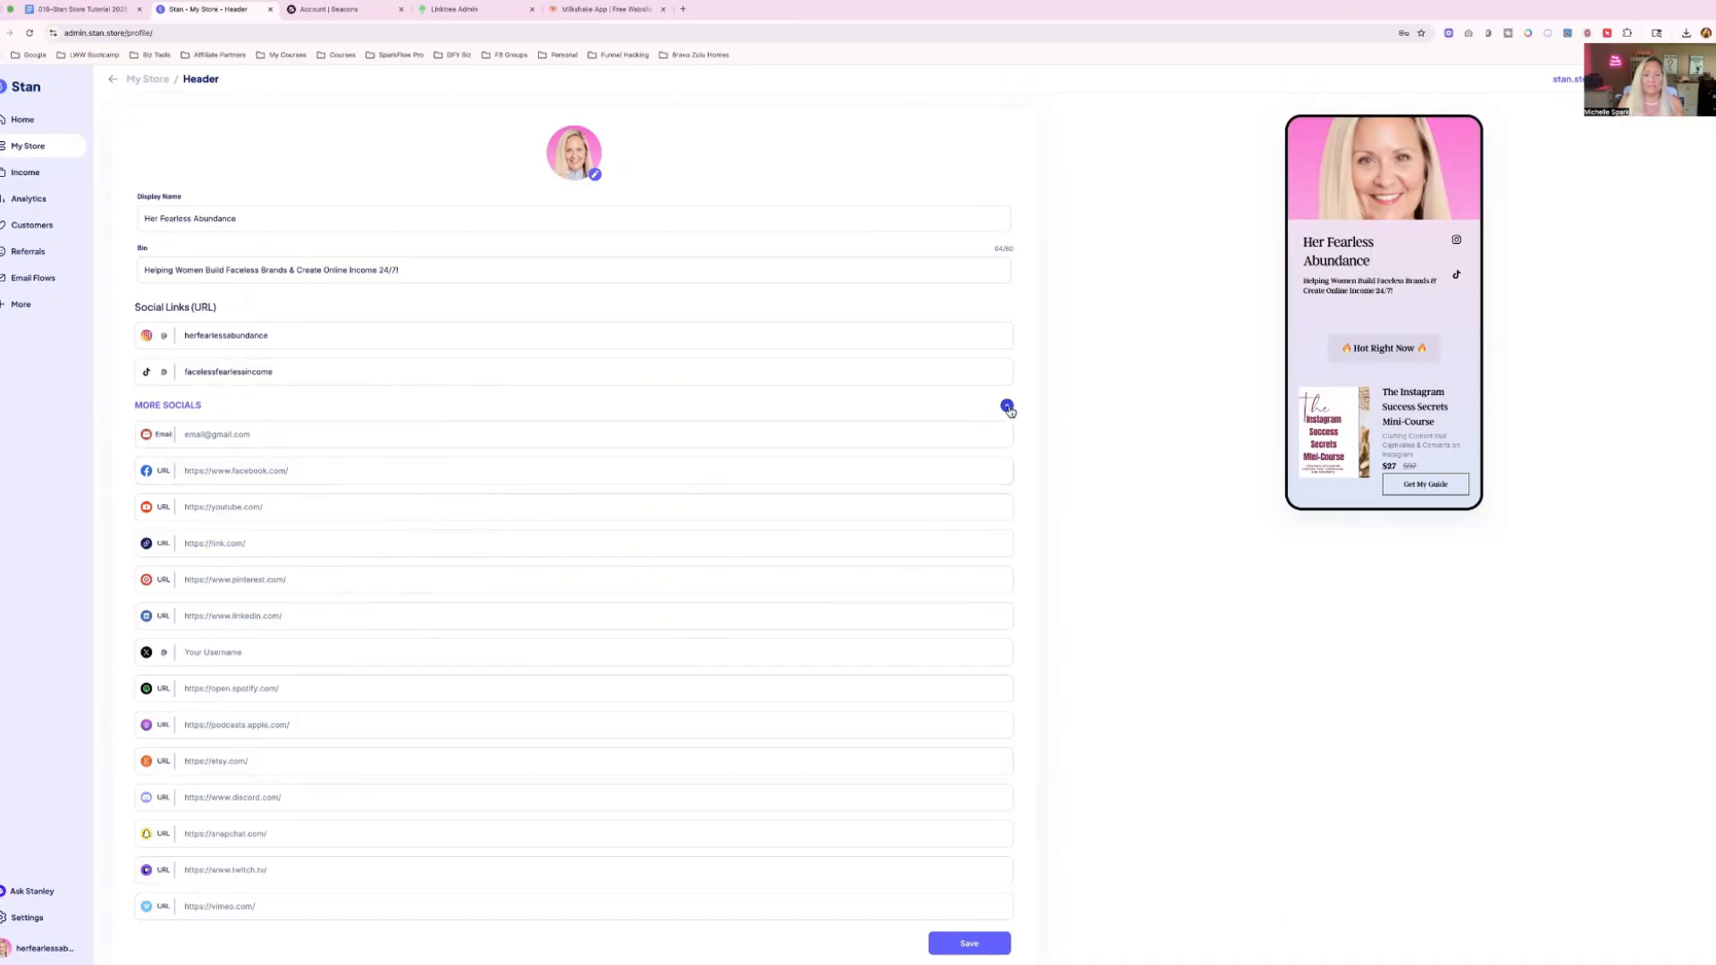
{"action": "left_click", "coordinate": [256, 511]}
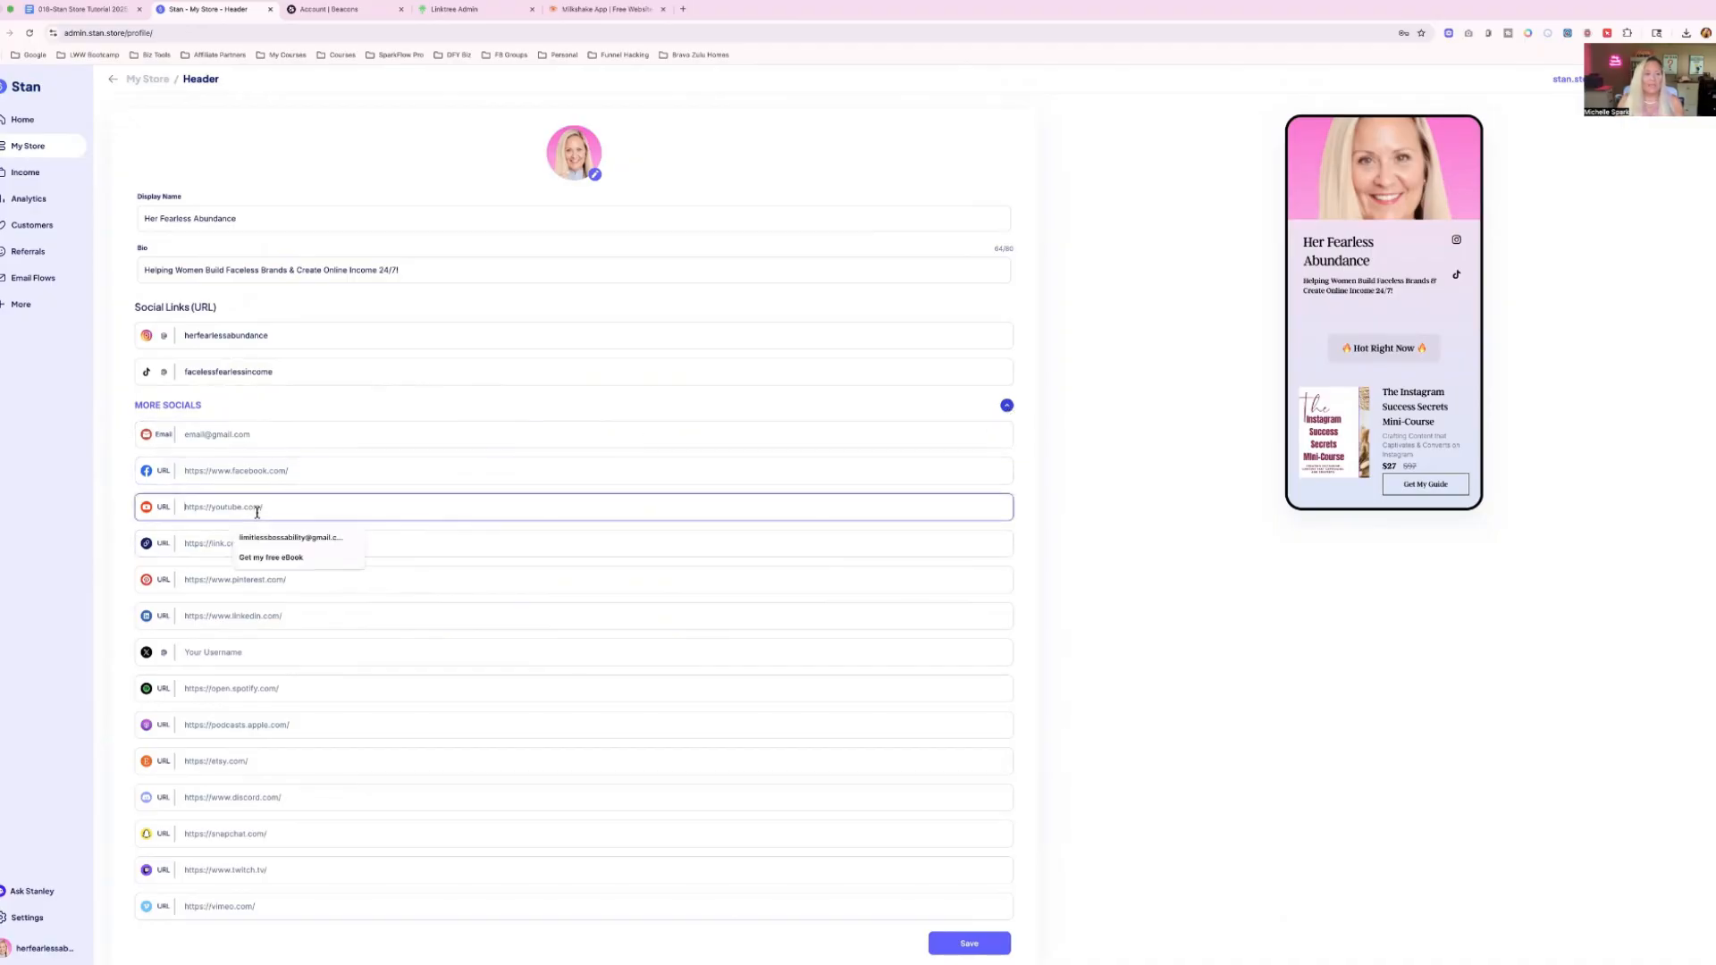
{"action": "type", "text": "https://www.ladywealthwarrior.tv"}
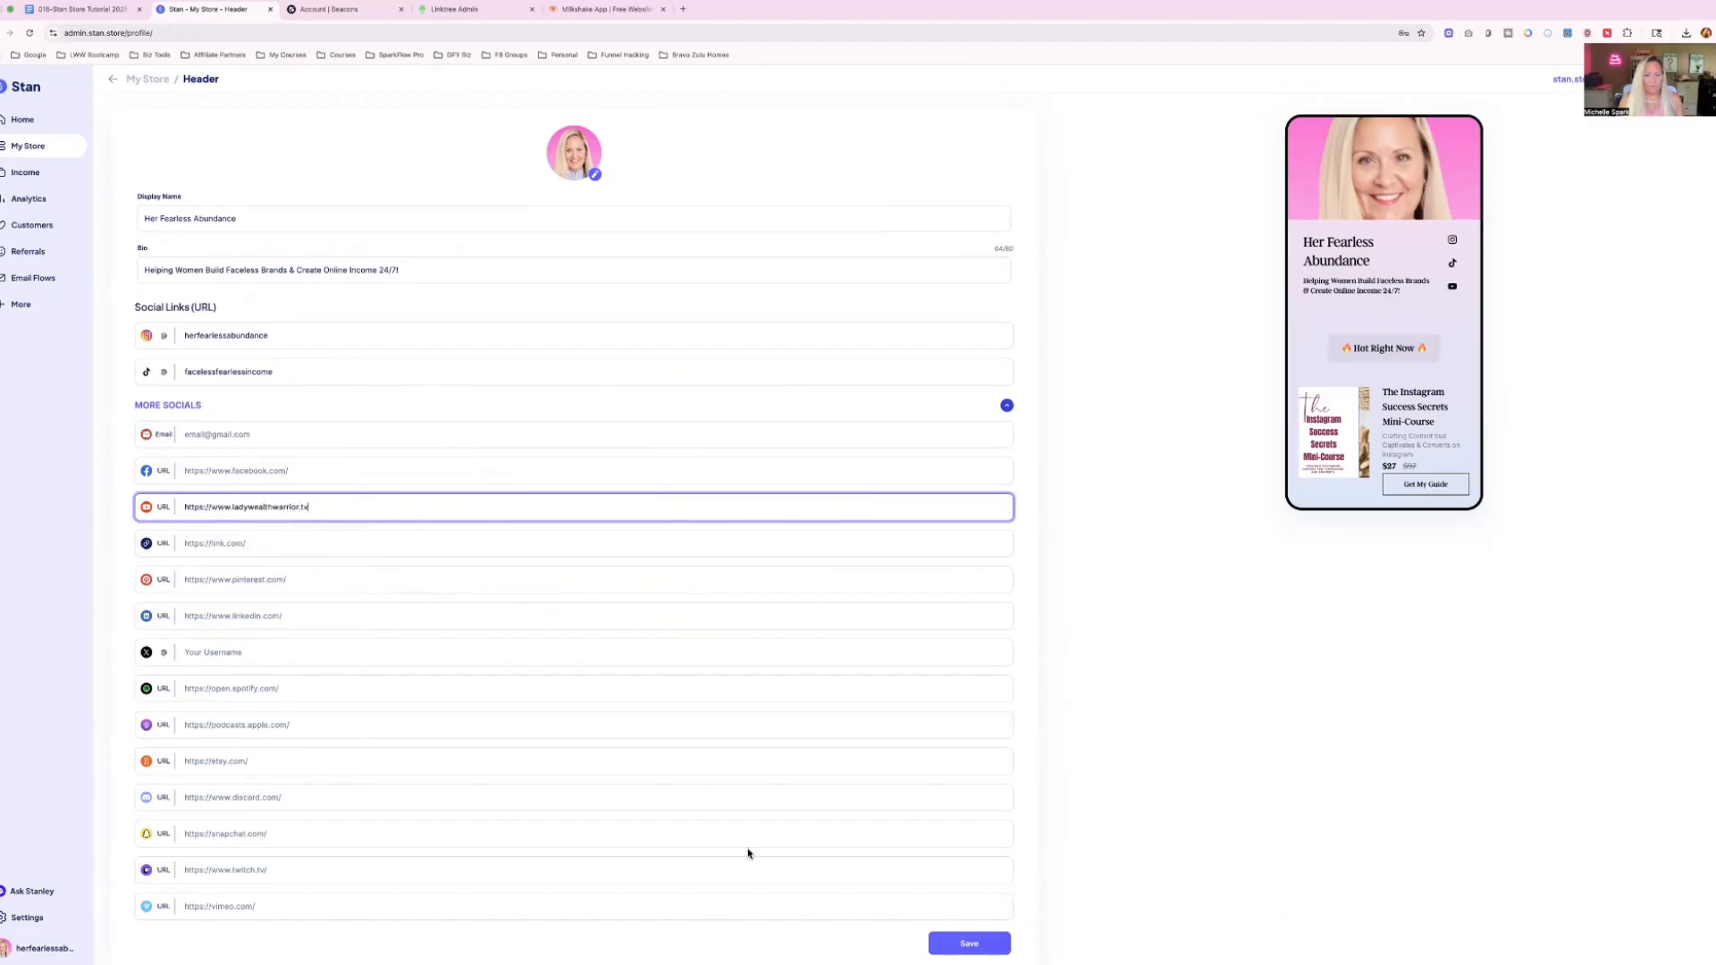
{"action": "left_click", "coordinate": [964, 949]}
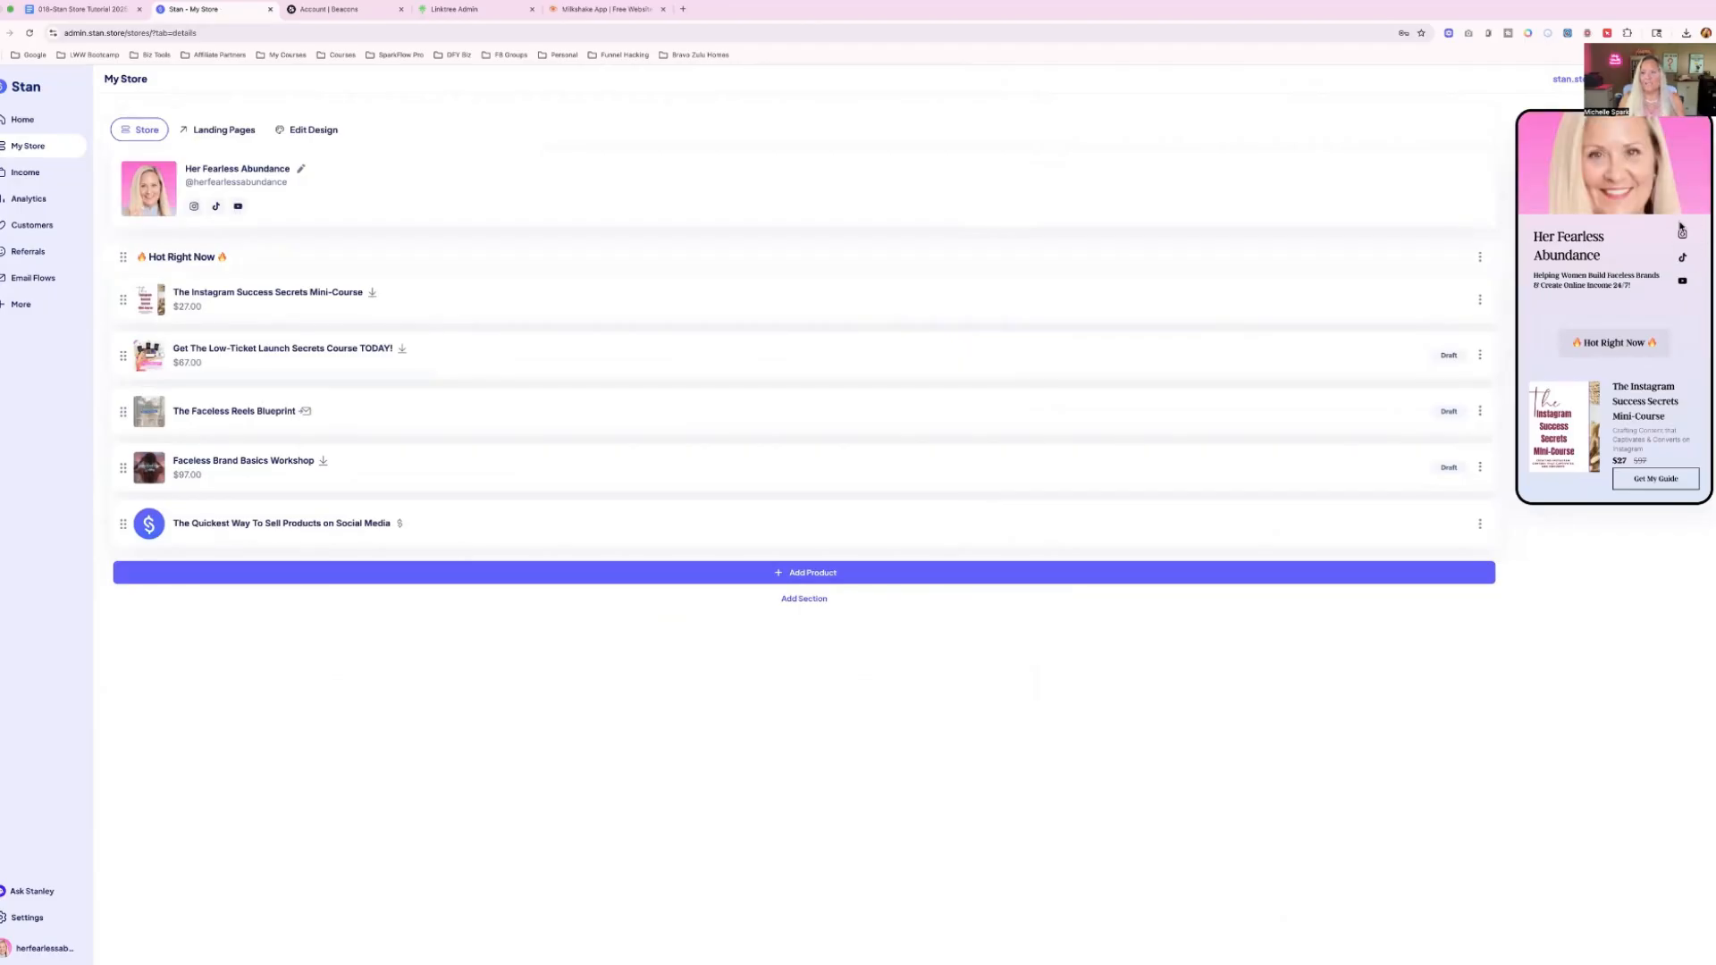
{"action": "left_click", "coordinate": [302, 168]}
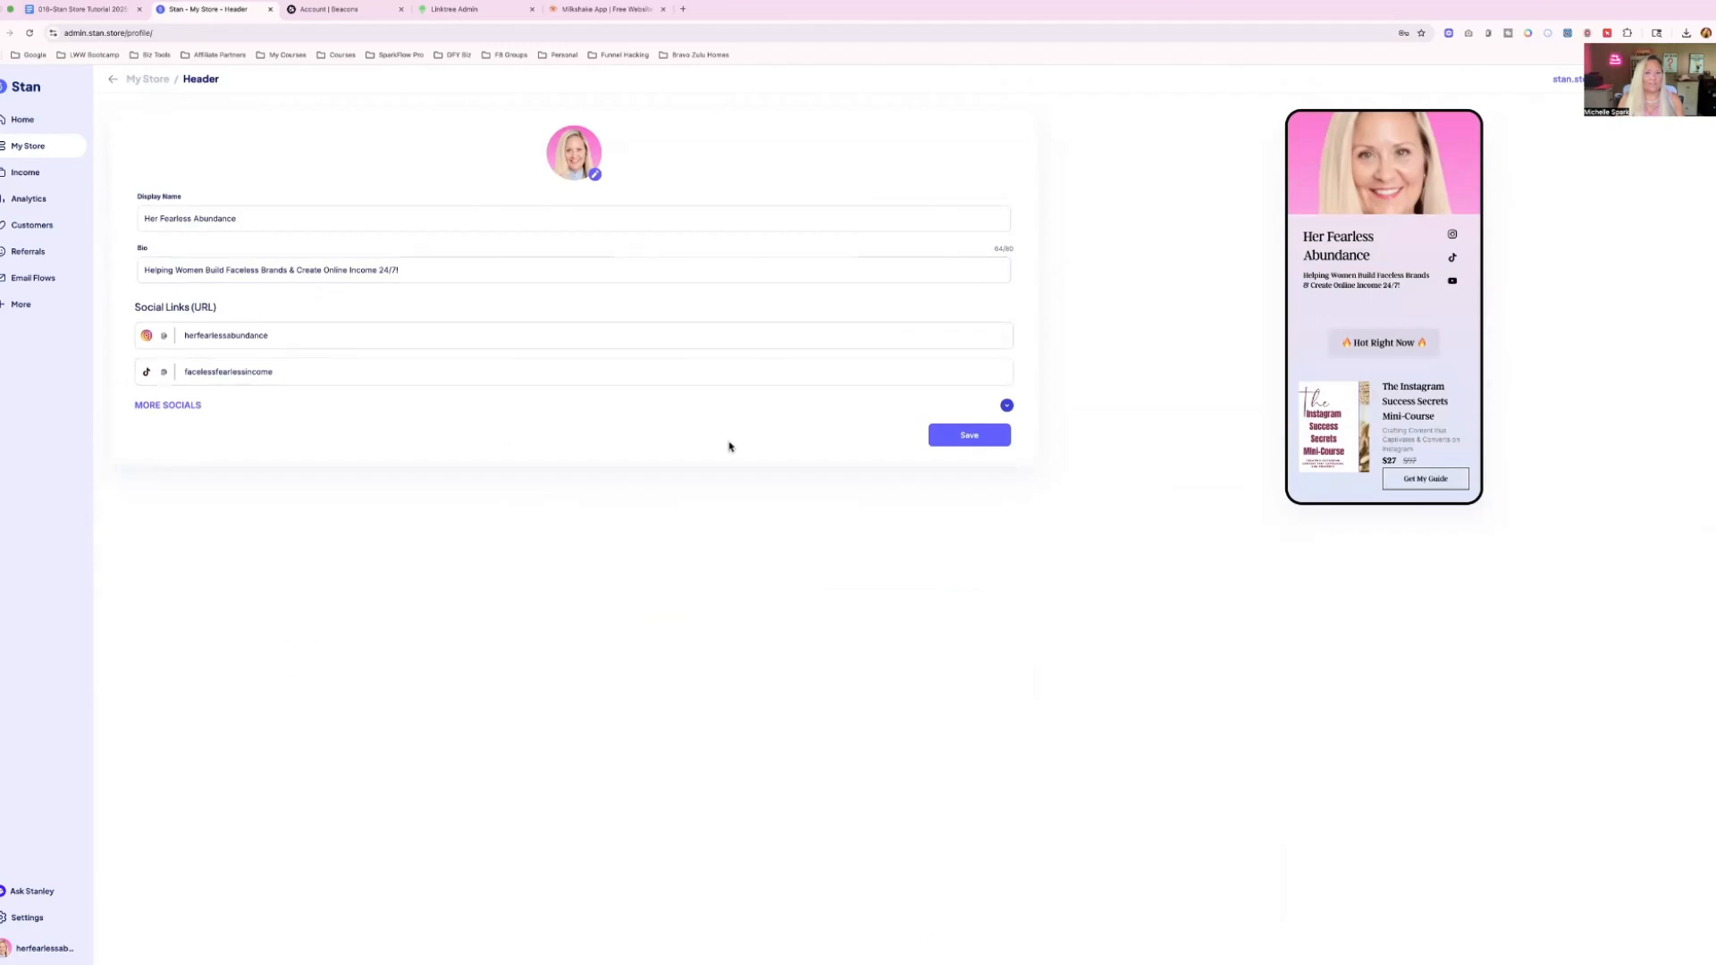
{"action": "left_click", "coordinate": [967, 438]}
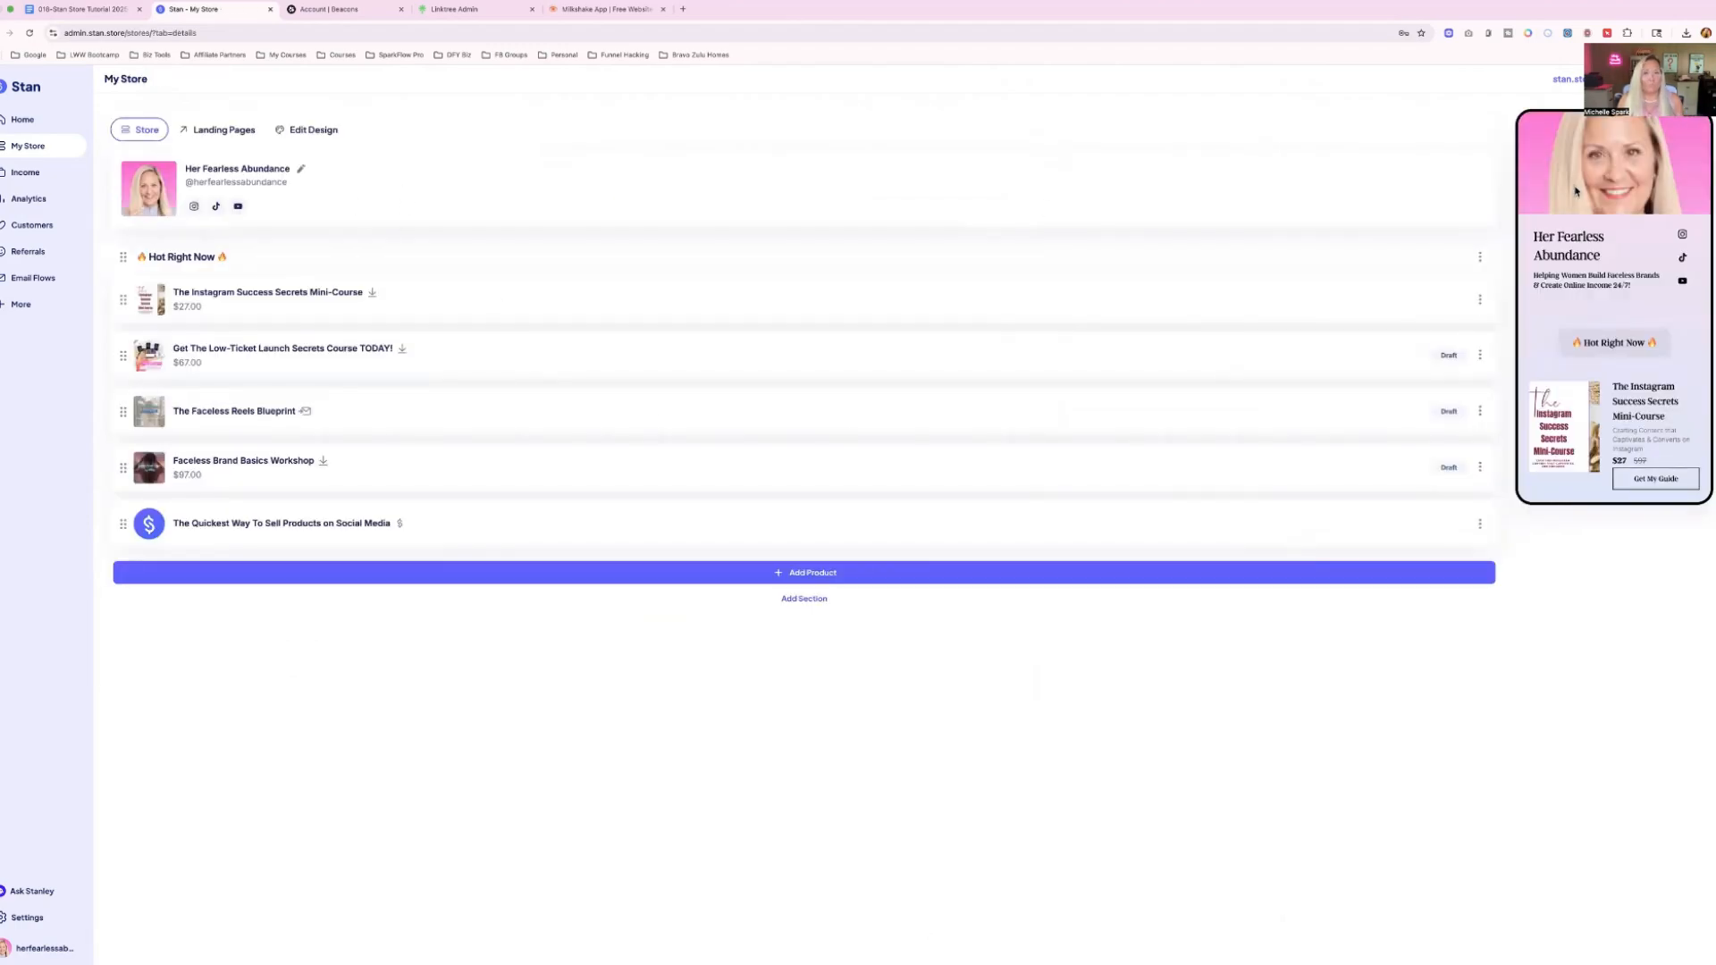
Browse the store design themes and select the Nightview theme.
{"action": "left_click", "coordinate": [305, 132]}
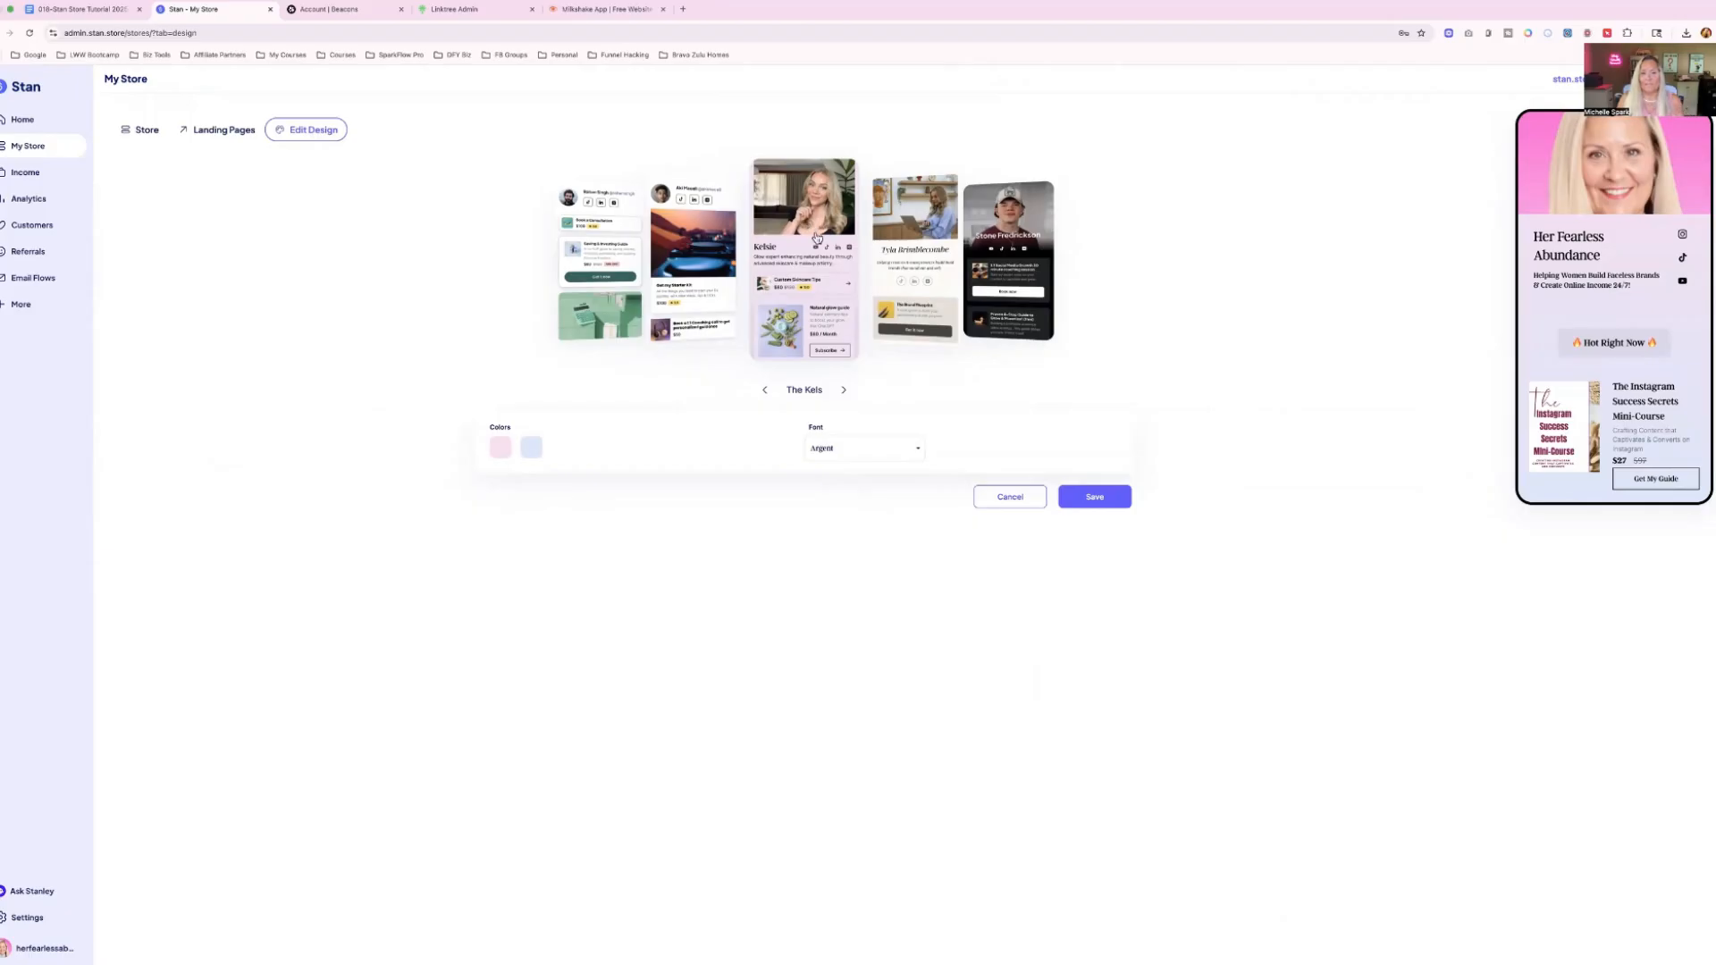
{"action": "left_click", "coordinate": [843, 390]}
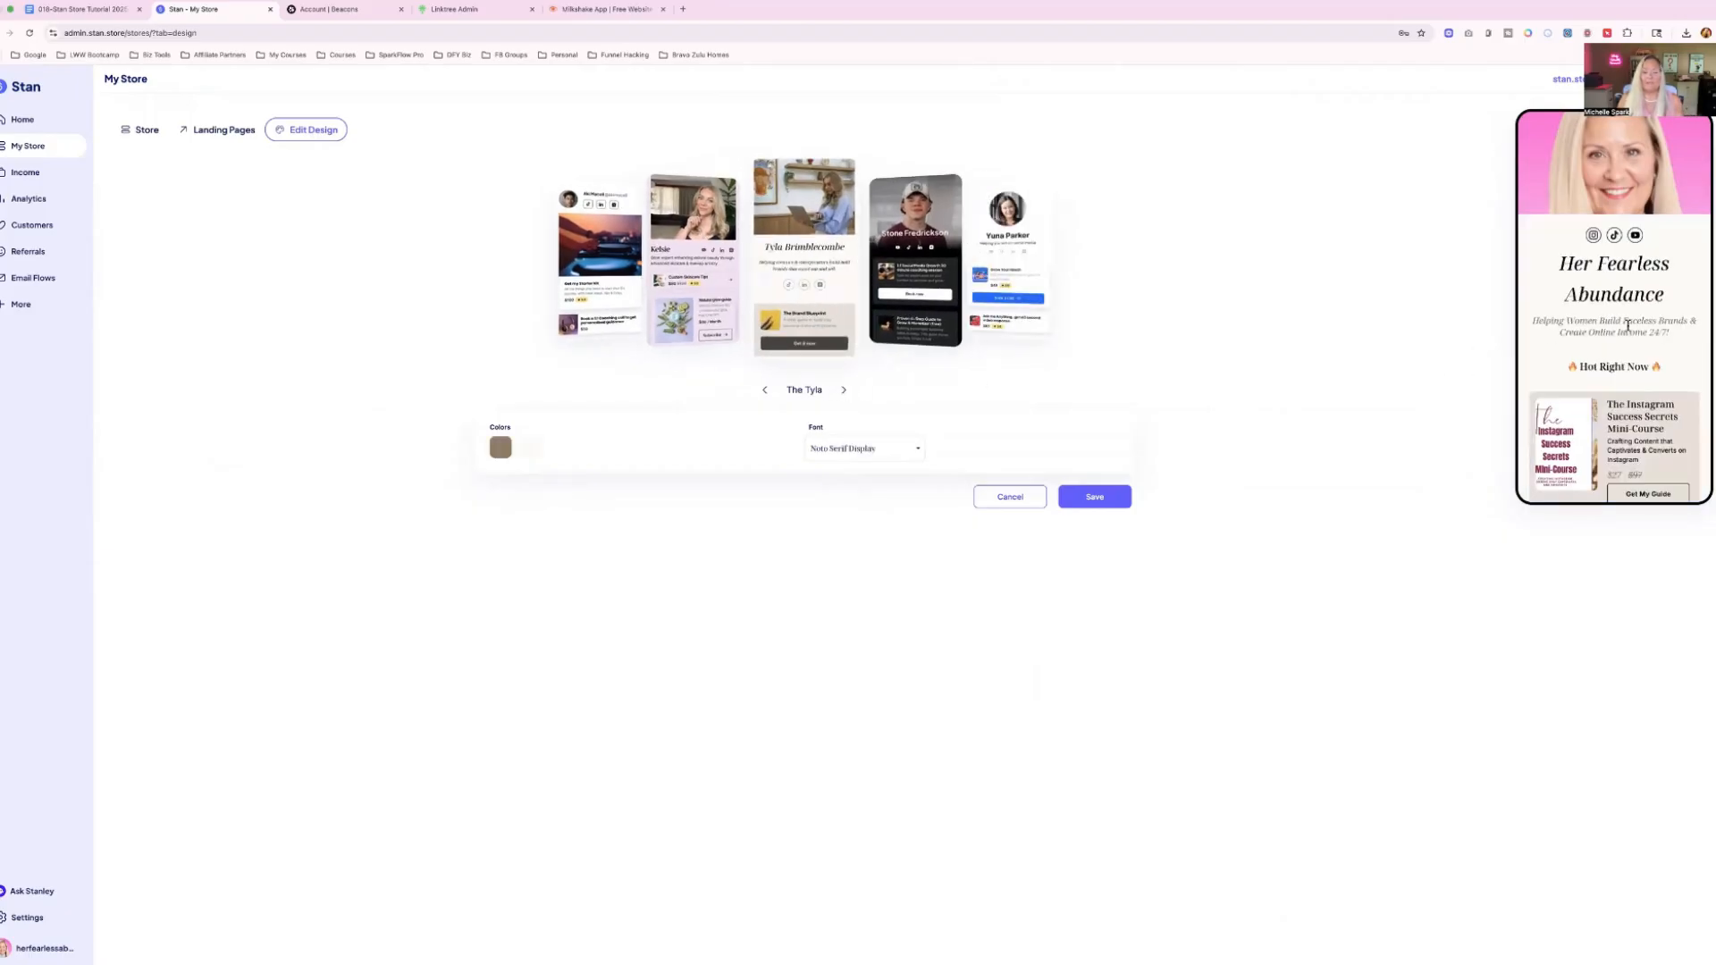
{"action": "left_click", "coordinate": [843, 392]}
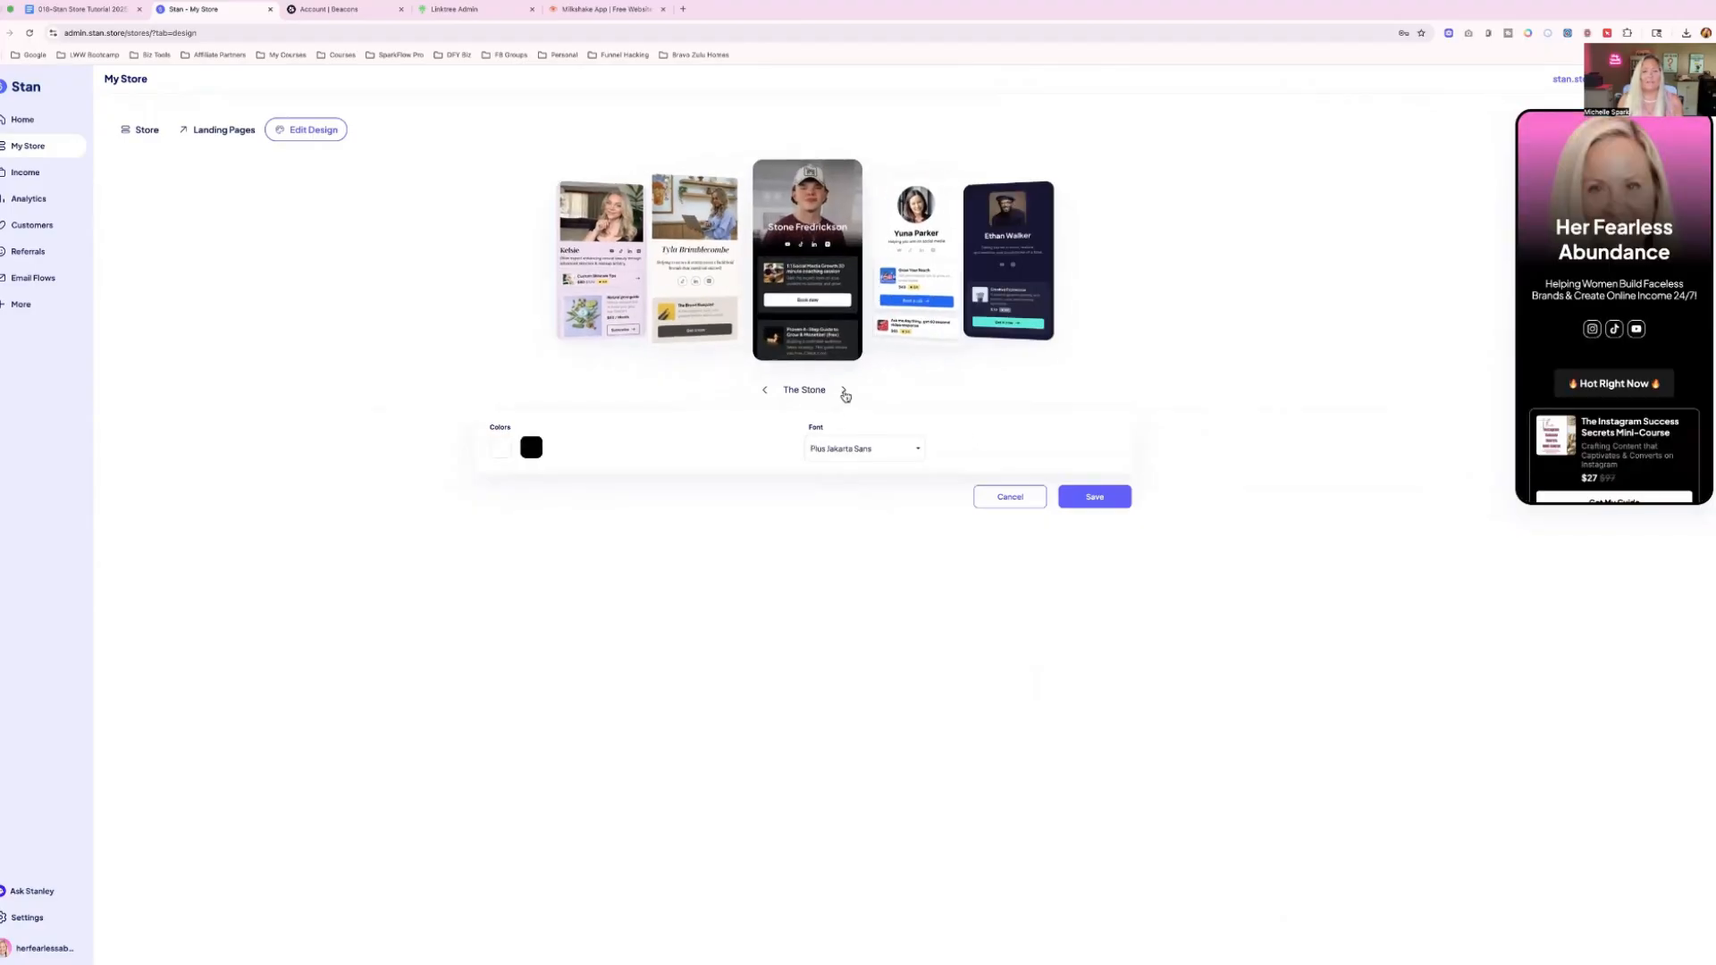
{"action": "left_click", "coordinate": [843, 391]}
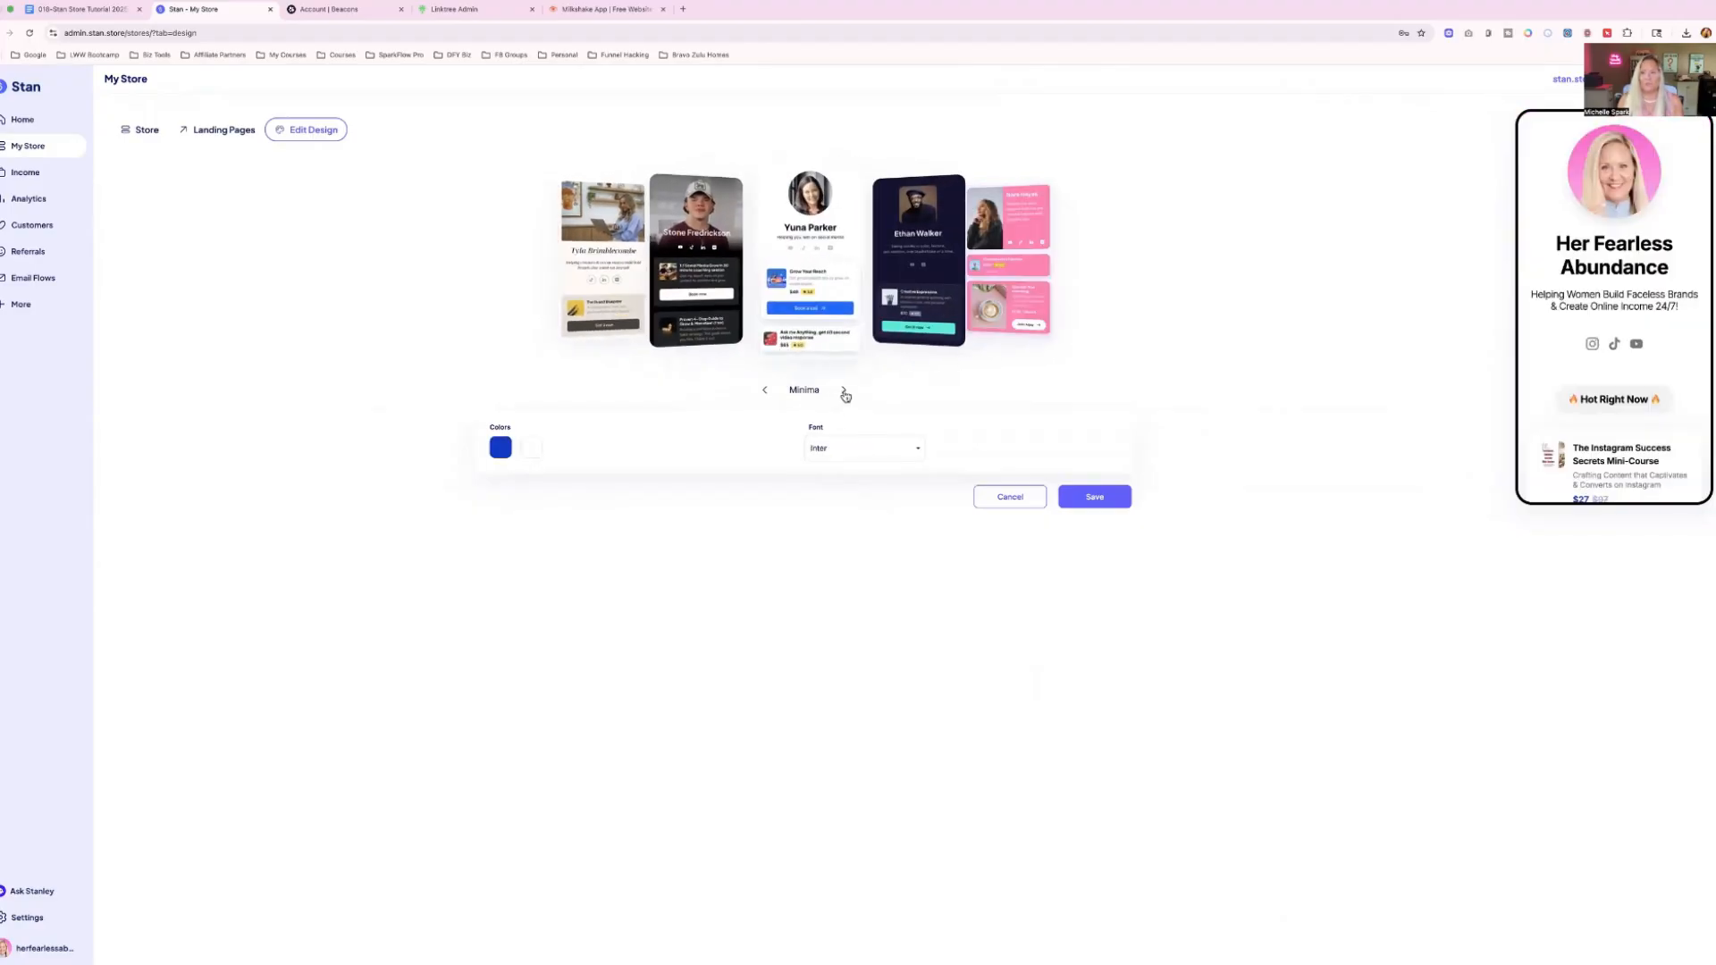
{"action": "left_click", "coordinate": [844, 391]}
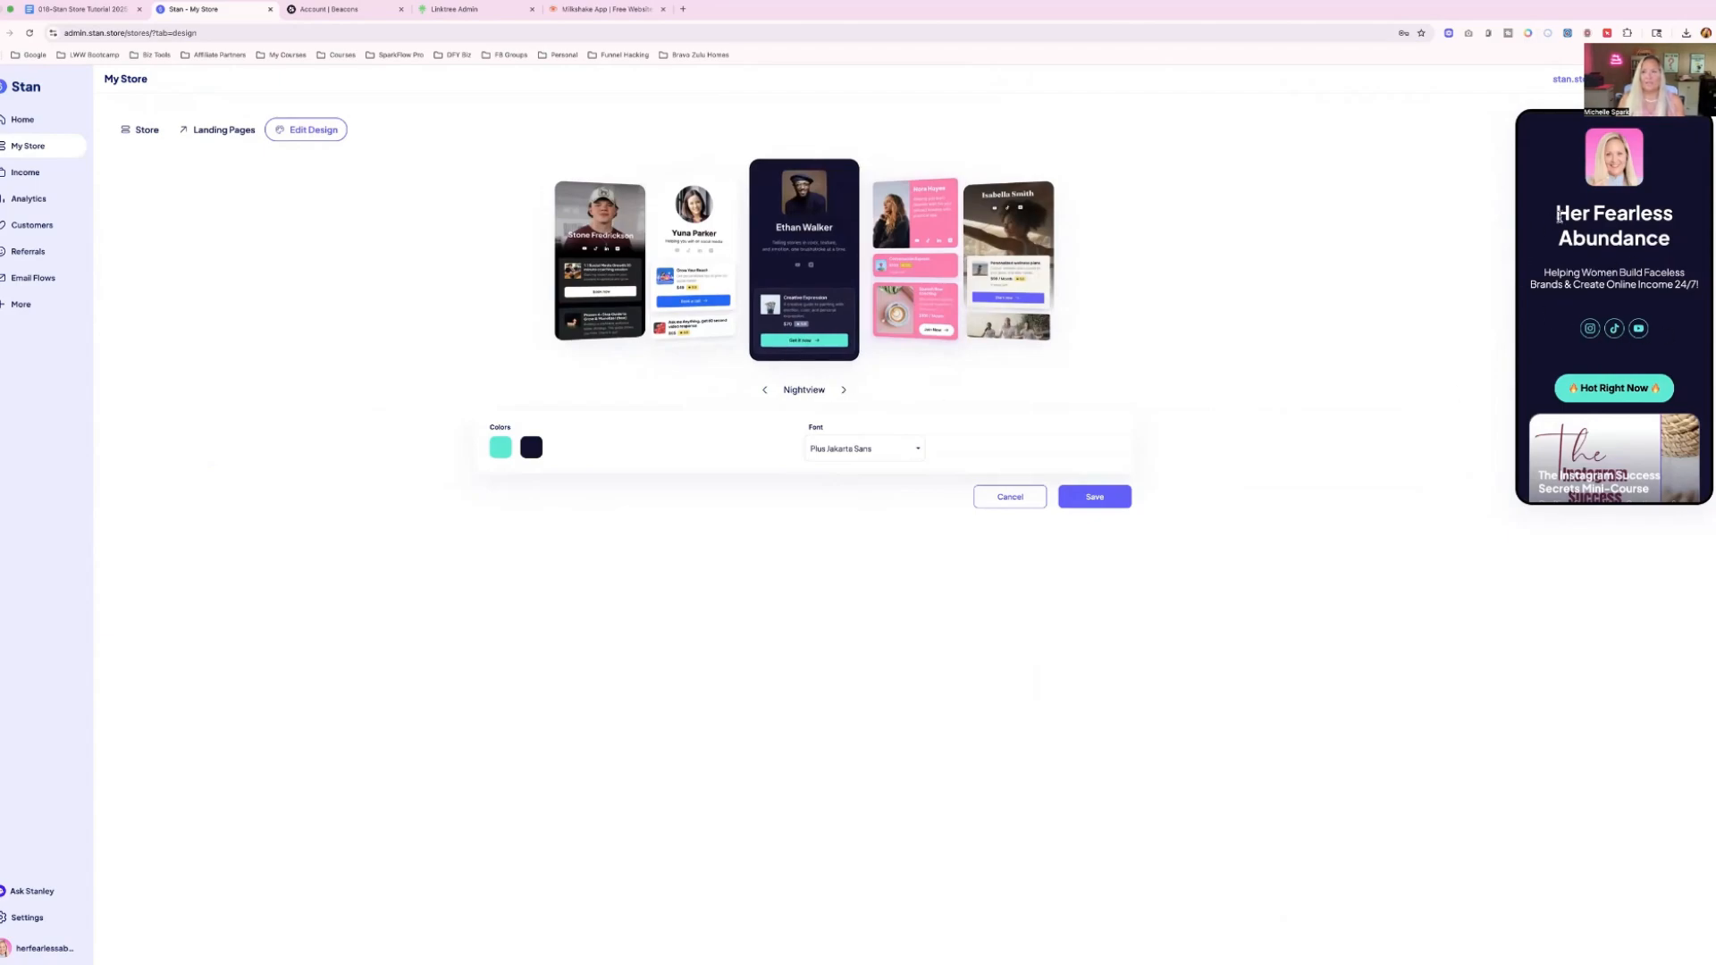
{"action": "left_click", "coordinate": [766, 390]}
{"action": "left_click", "coordinate": [844, 392]}
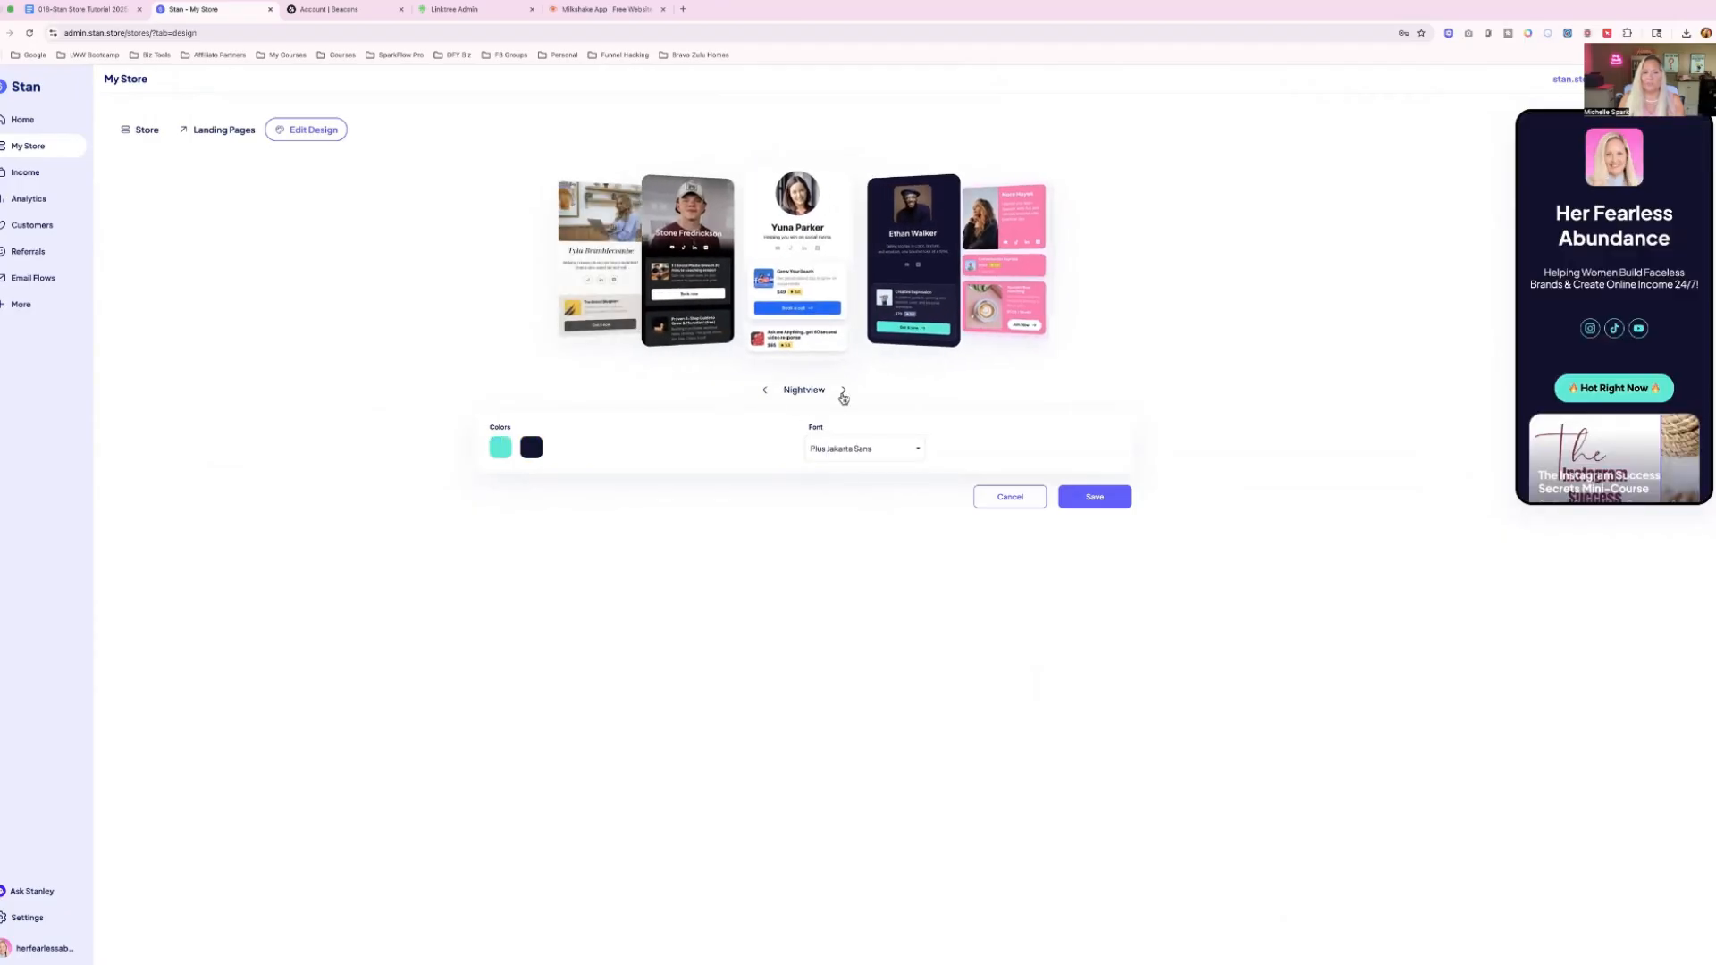
{"action": "left_click", "coordinate": [843, 393]}
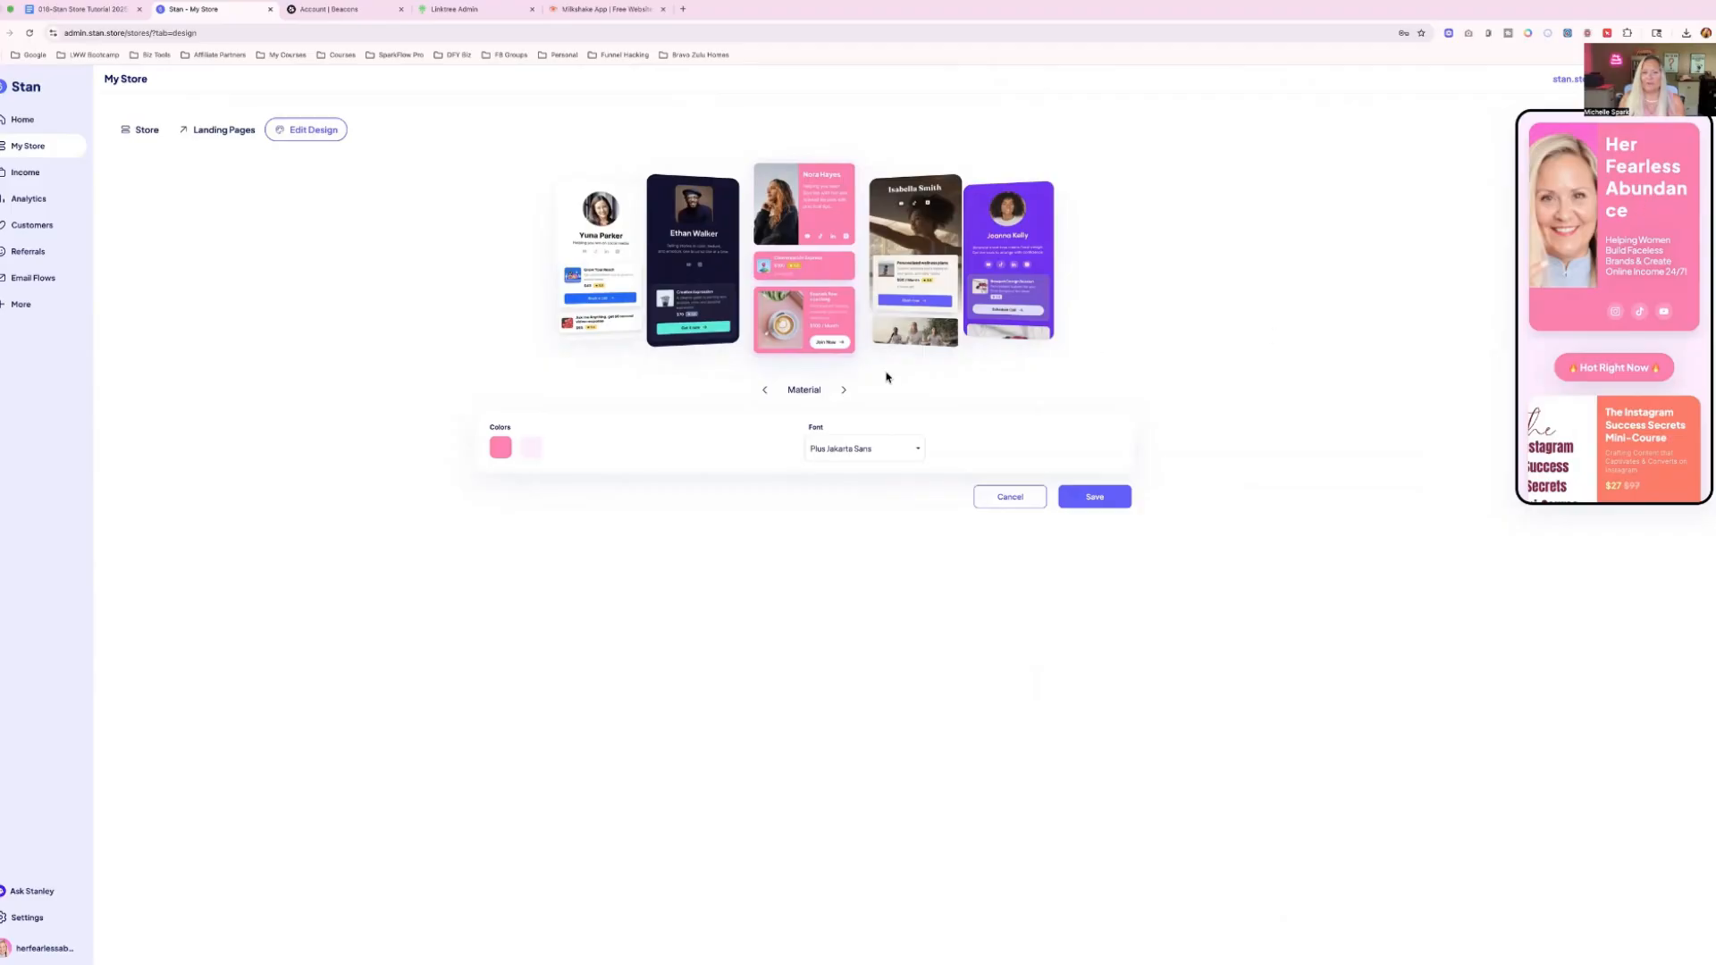
{"action": "left_click", "coordinate": [845, 390]}
{"action": "left_click", "coordinate": [847, 390]}
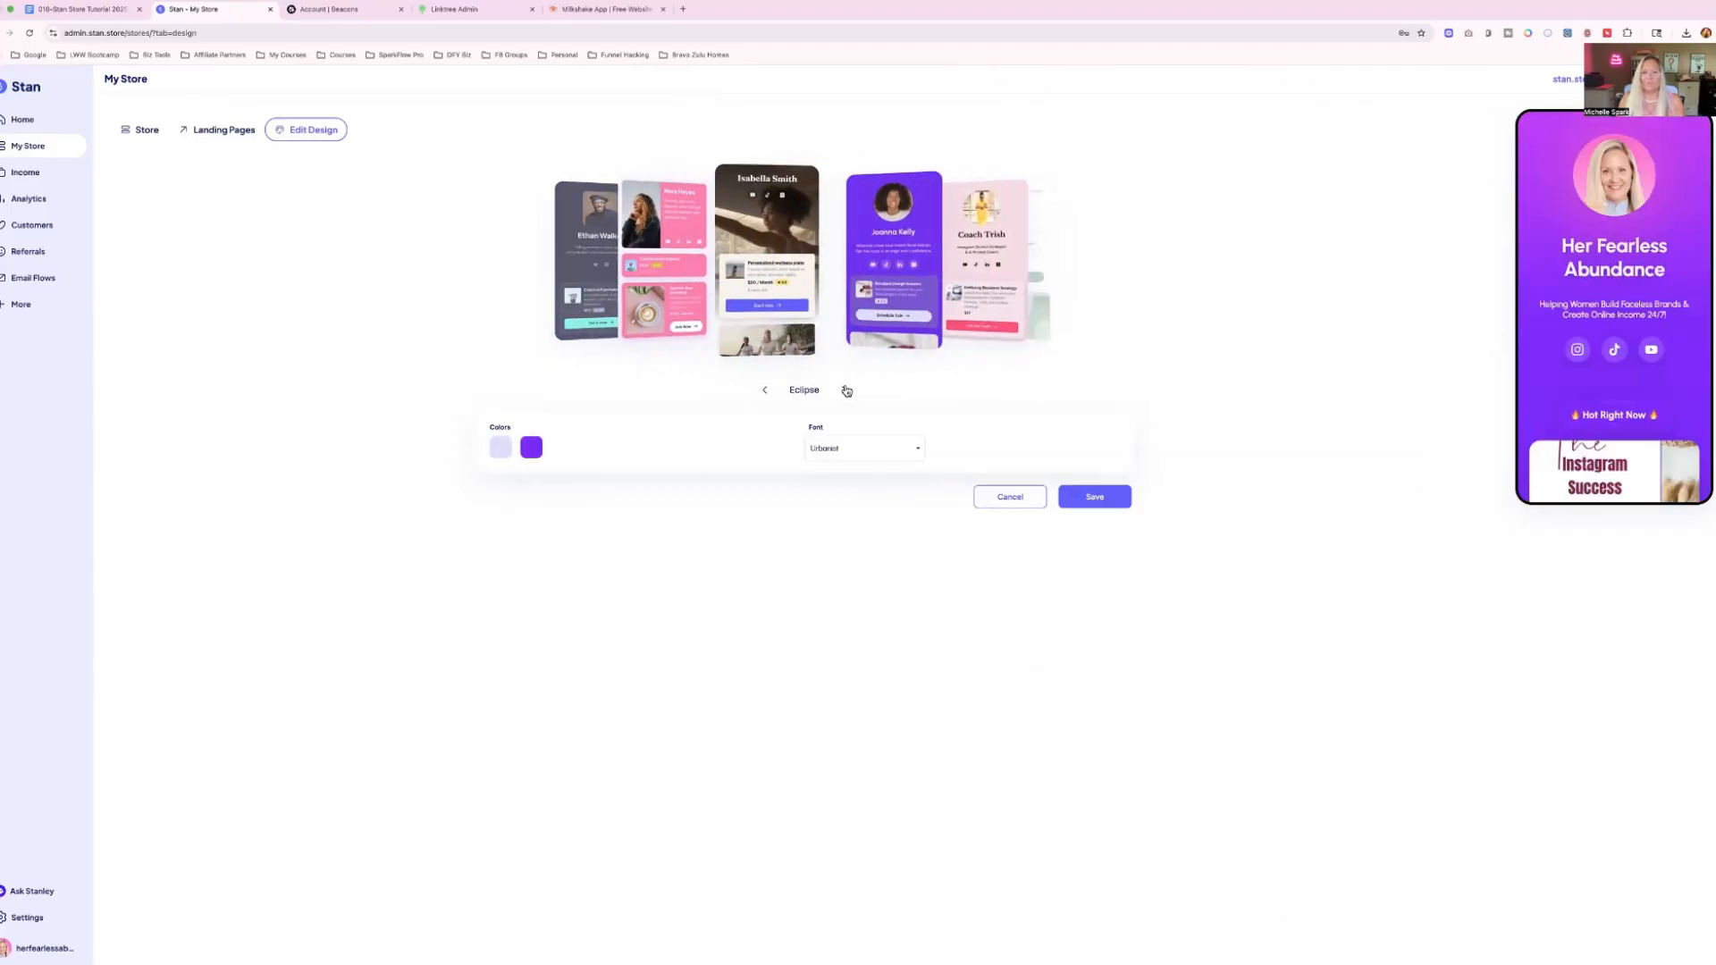
{"action": "left_click", "coordinate": [846, 389]}
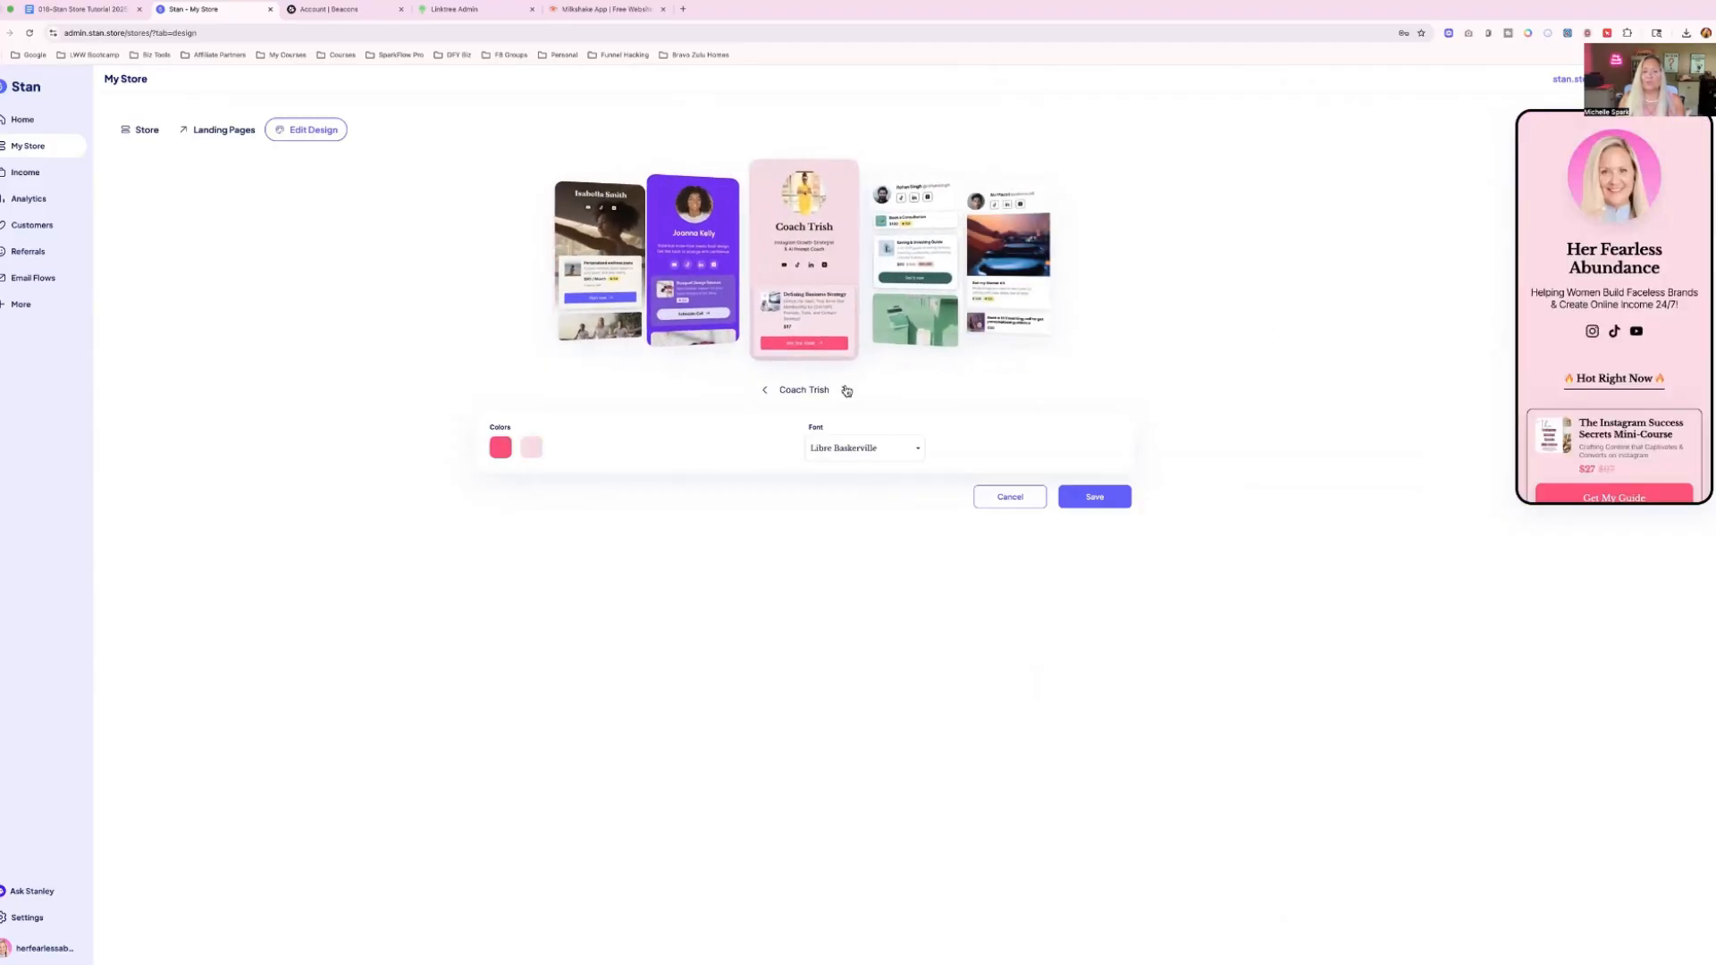
{"action": "left_click", "coordinate": [846, 390]}
{"action": "left_click", "coordinate": [847, 390]}
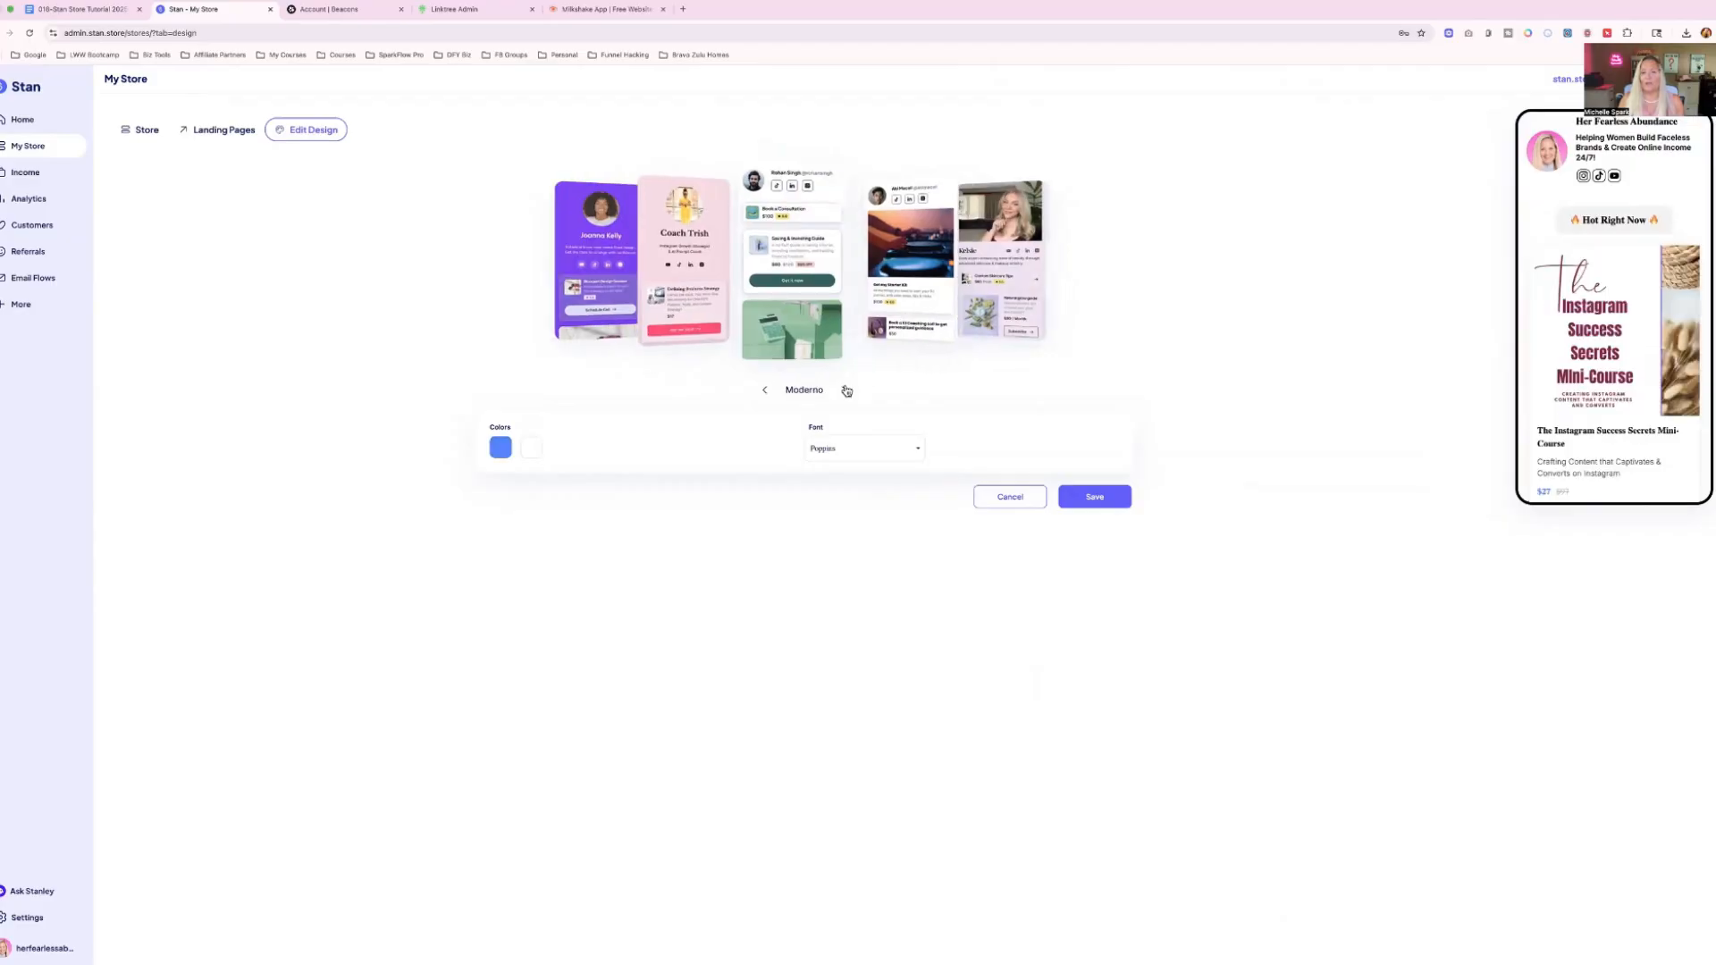
{"action": "left_click", "coordinate": [846, 390]}
{"action": "left_click", "coordinate": [846, 390]}
{"action": "left_click", "coordinate": [846, 390]}
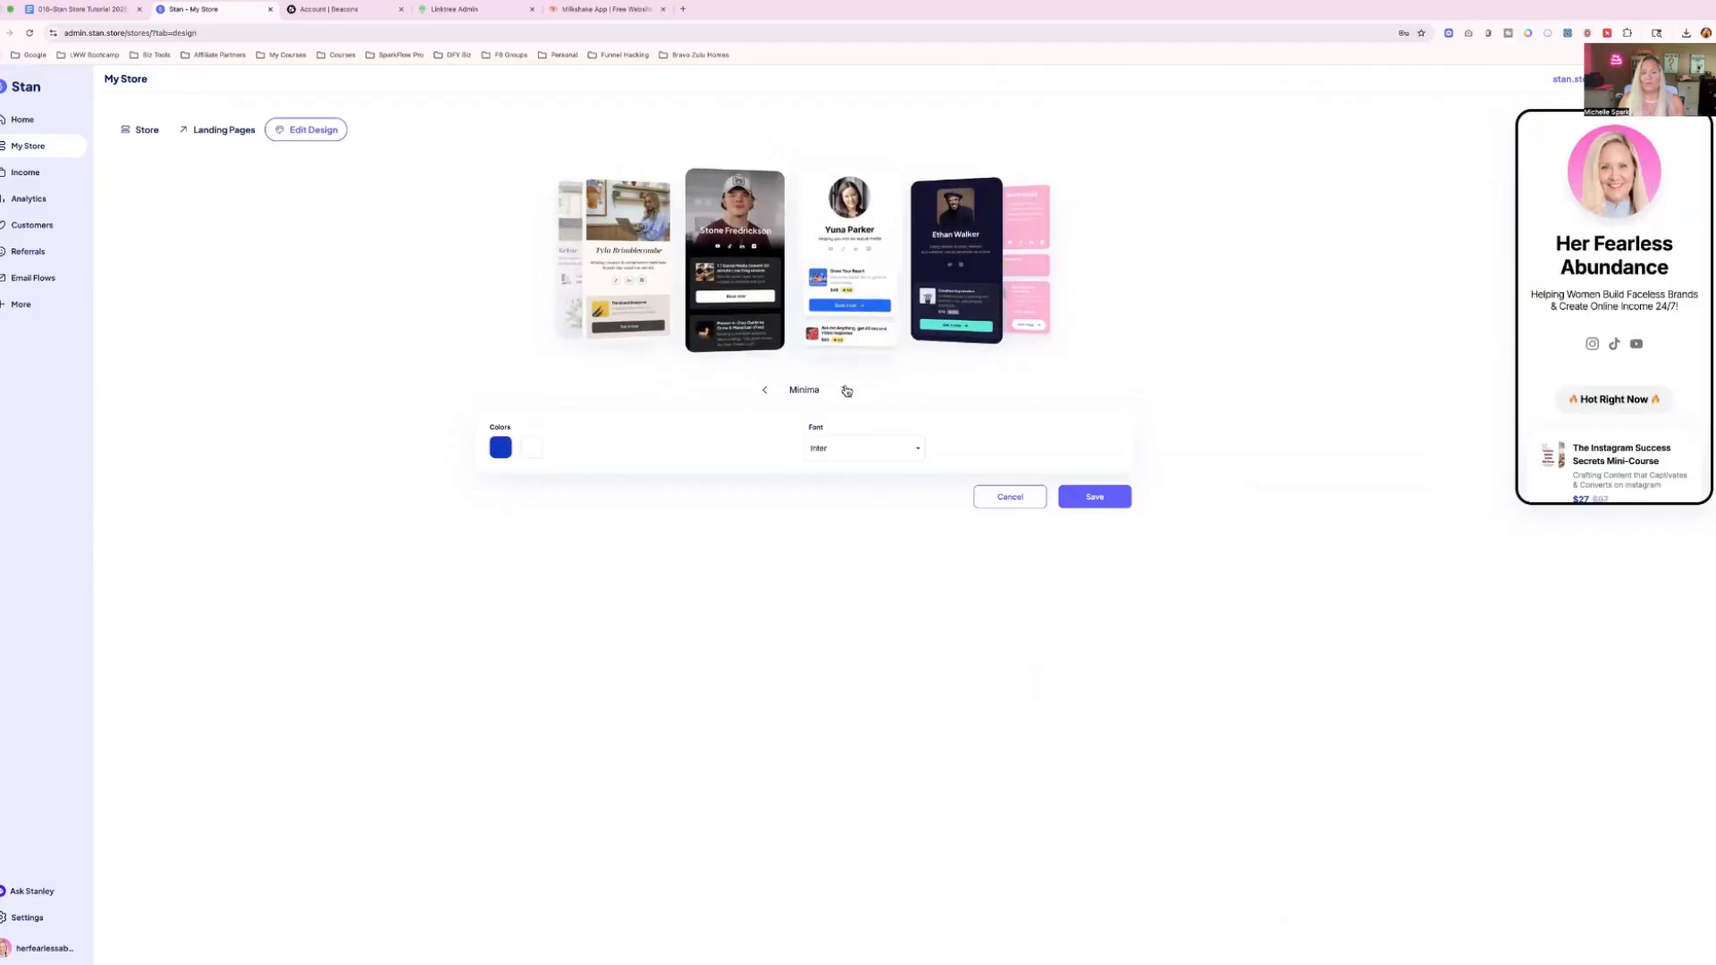
{"action": "left_click", "coordinate": [846, 390]}
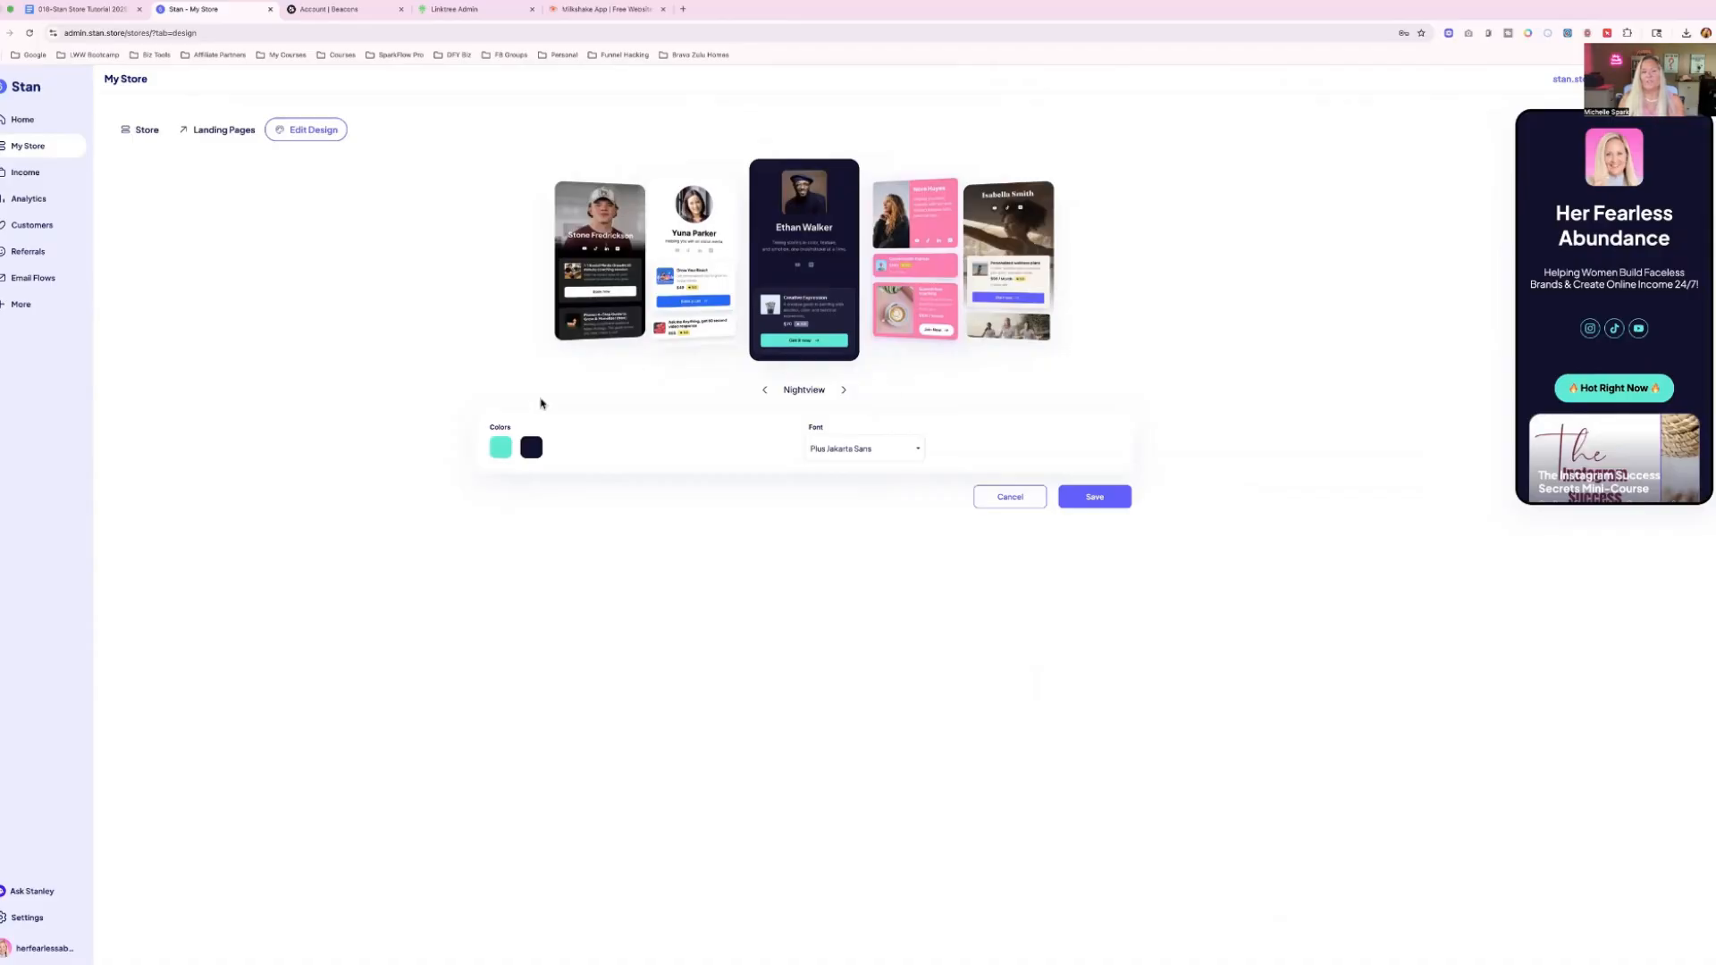
Replace the Nightview theme's turquoise accent color with a pasted hex code for bright pink.
{"action": "left_click", "coordinate": [501, 452]}
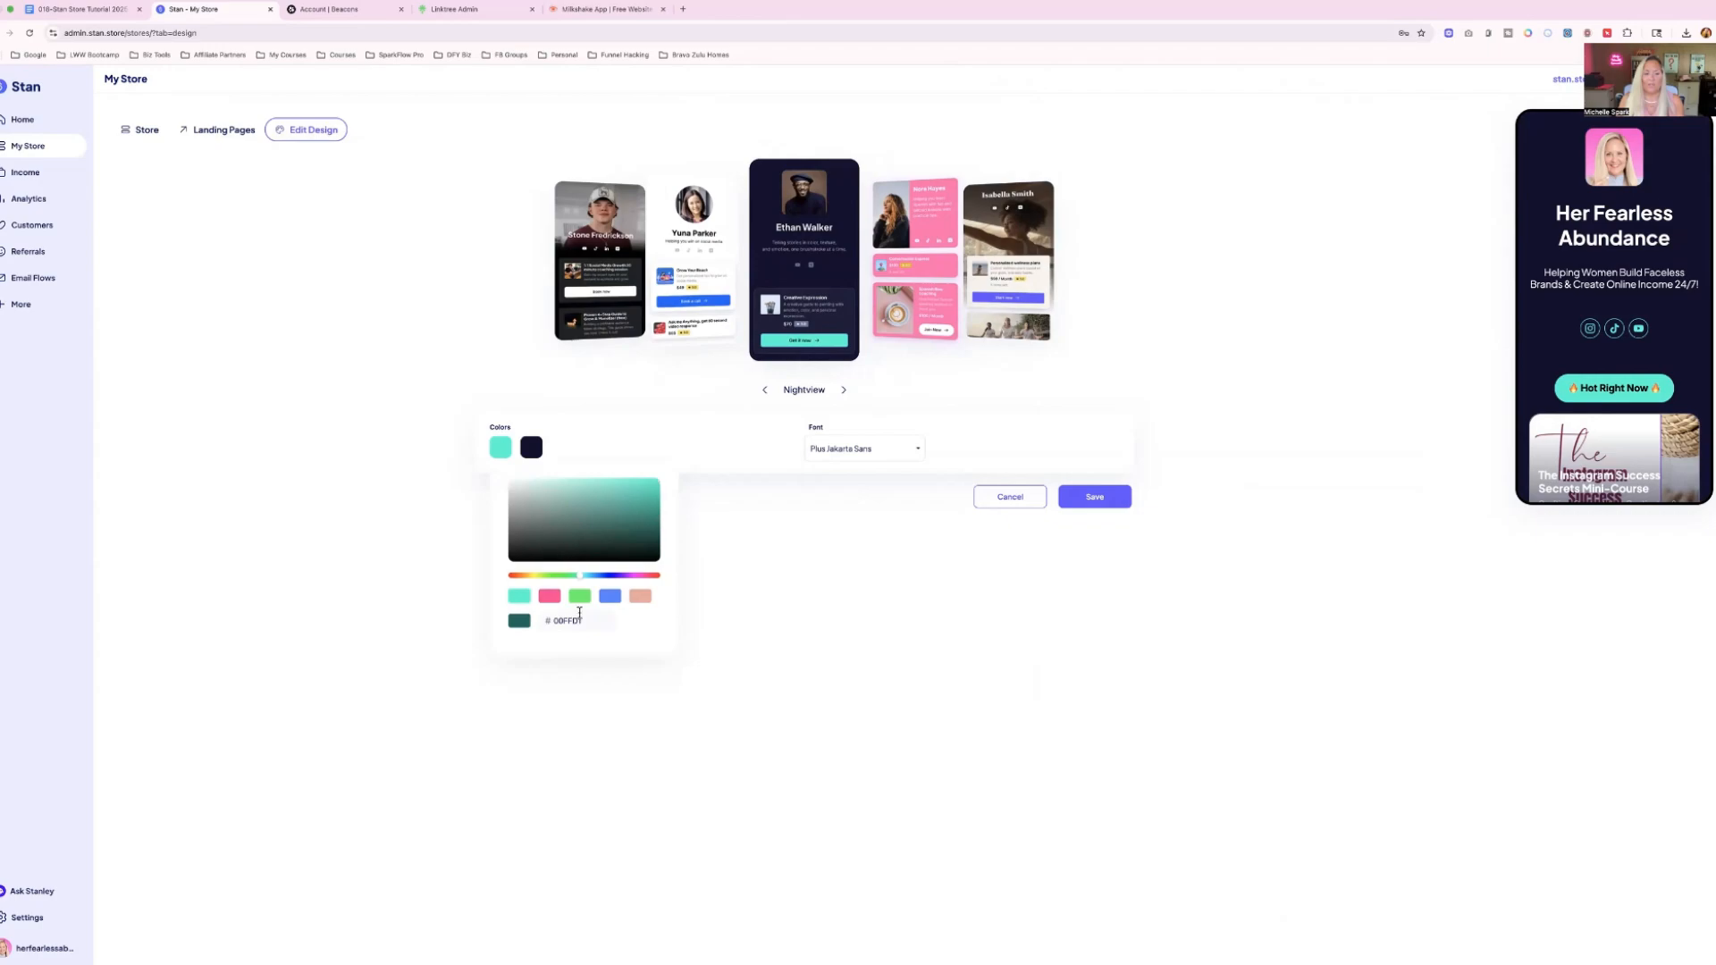
{"action": "left_click_drag", "start_coordinate": [580, 622], "coordinate": [553, 628]}
{"action": "key", "text": "BackSpace"}
{"action": "type", "text": "FF3DCF"}
{"action": "key", "text": "Tab"}
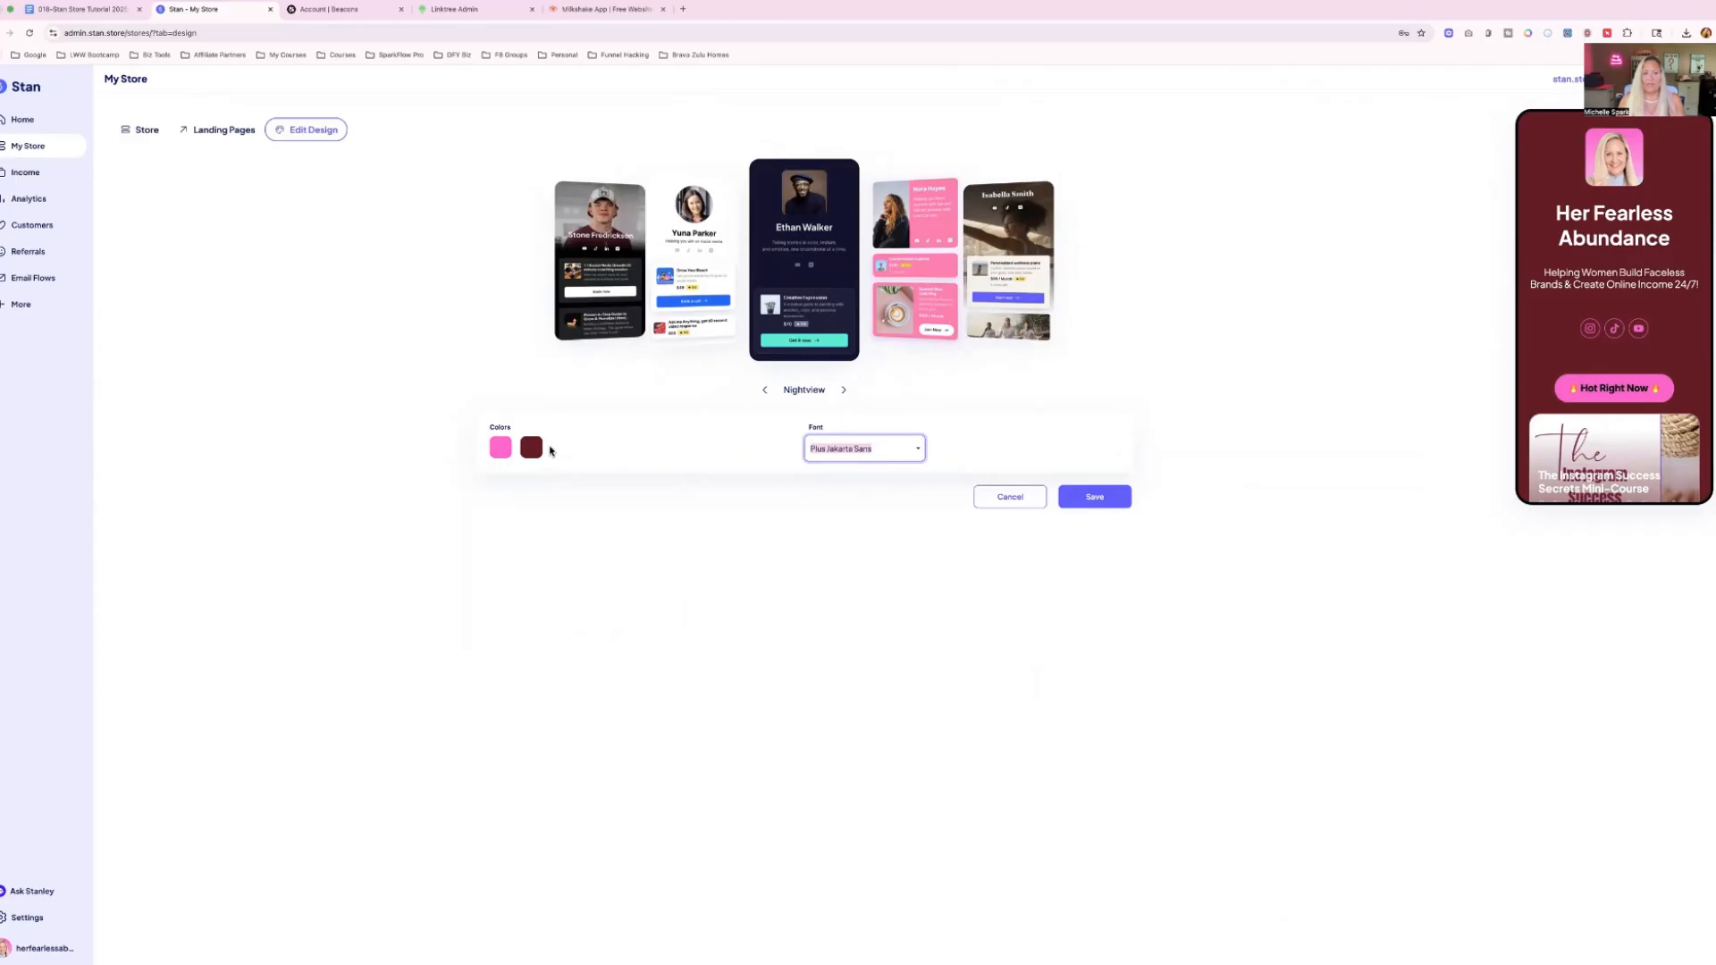
Set the theme's background color to the dark indigo preset and save the store design.
{"action": "left_click", "coordinate": [531, 449]}
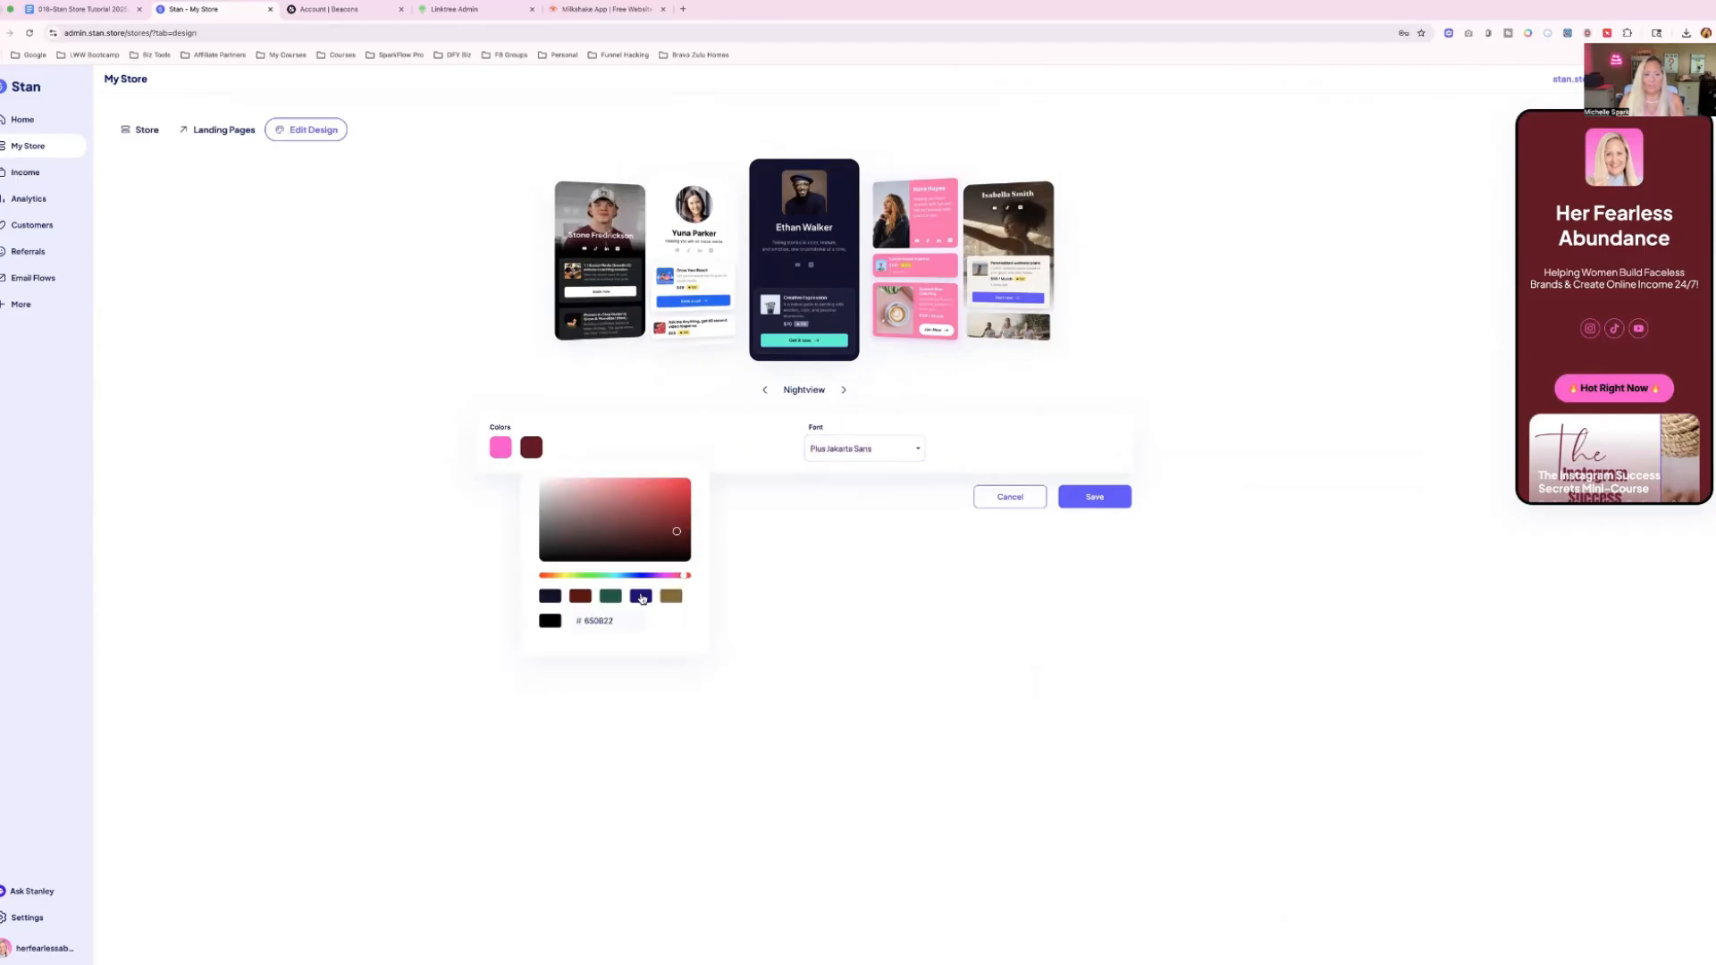
{"action": "left_click", "coordinate": [641, 597]}
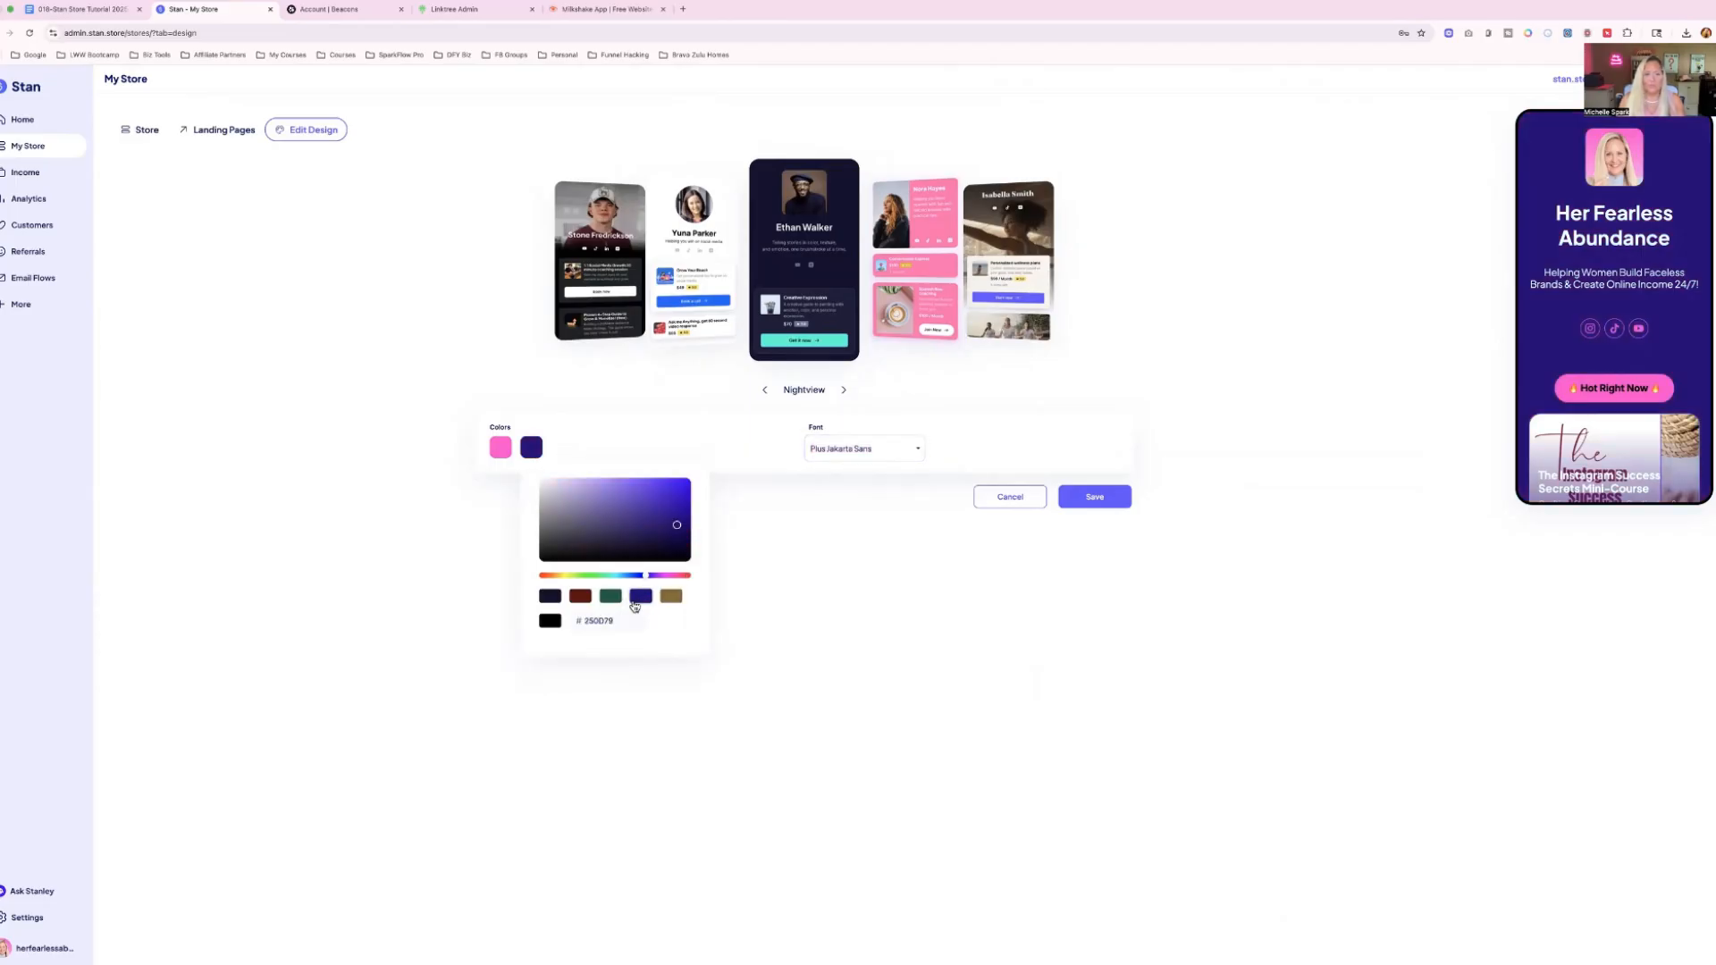
{"action": "left_click", "coordinate": [1096, 498]}
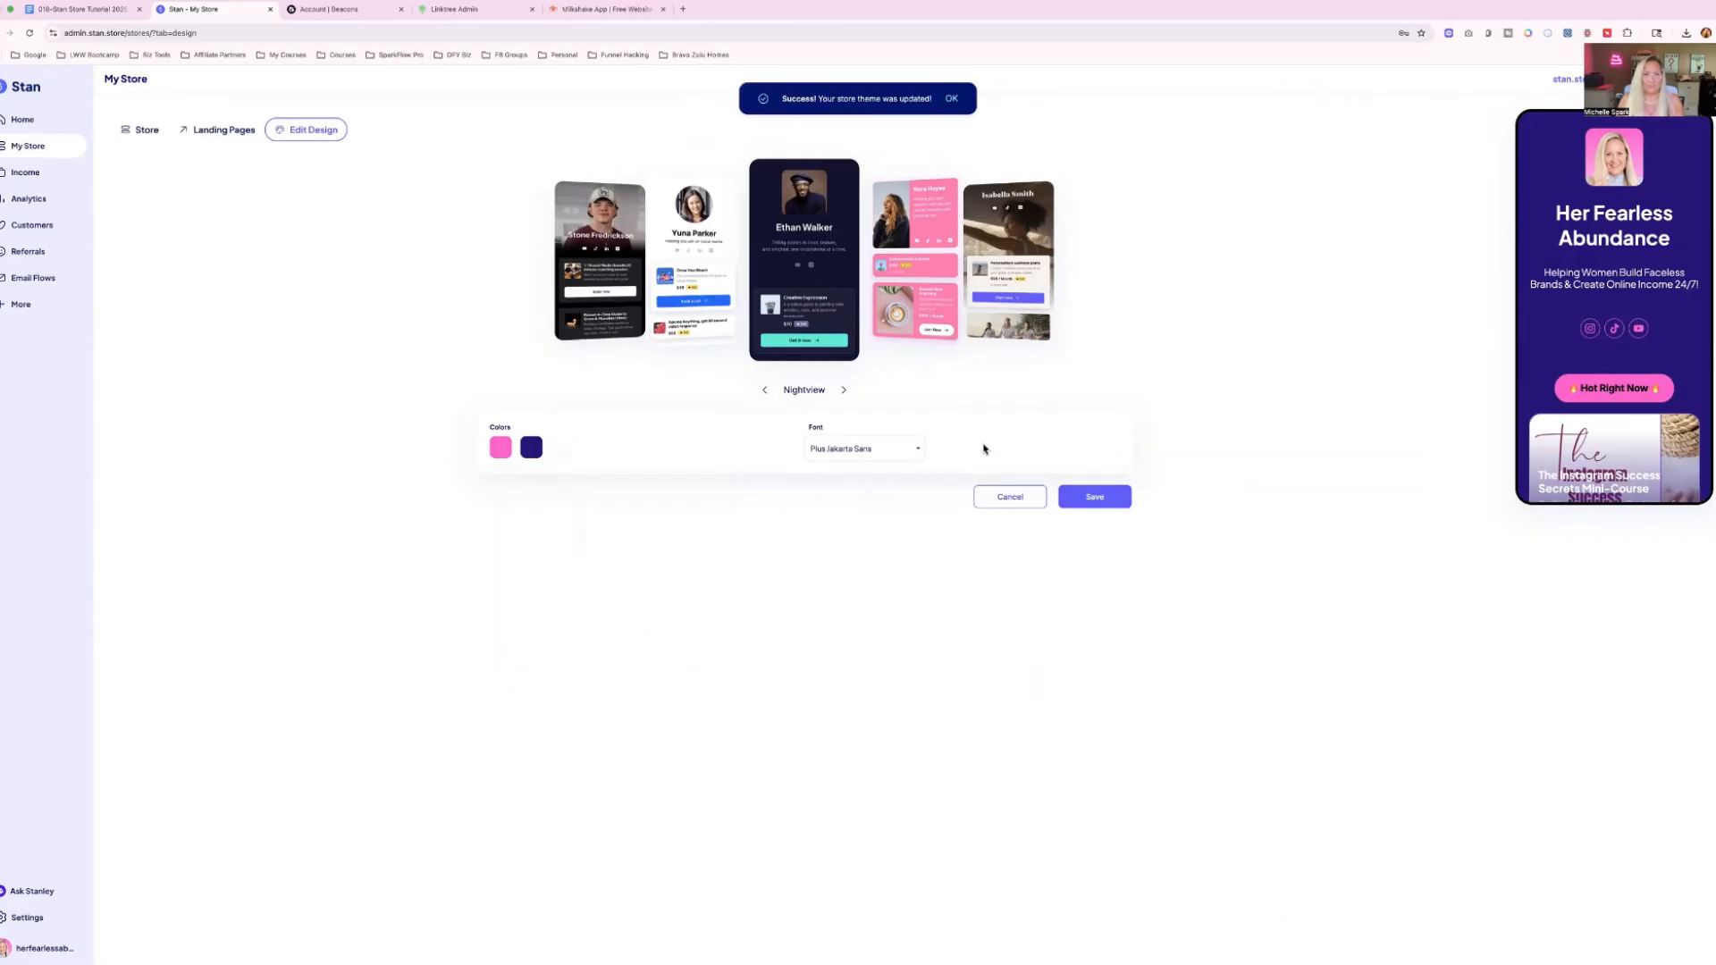
Save the store design again and return to the store overview to review the themed preview.
{"action": "left_click", "coordinate": [1088, 499]}
{"action": "left_click", "coordinate": [139, 130]}
{"action": "scroll", "coordinate": [1613, 343], "scroll_direction": "down", "scroll_amount": 5}
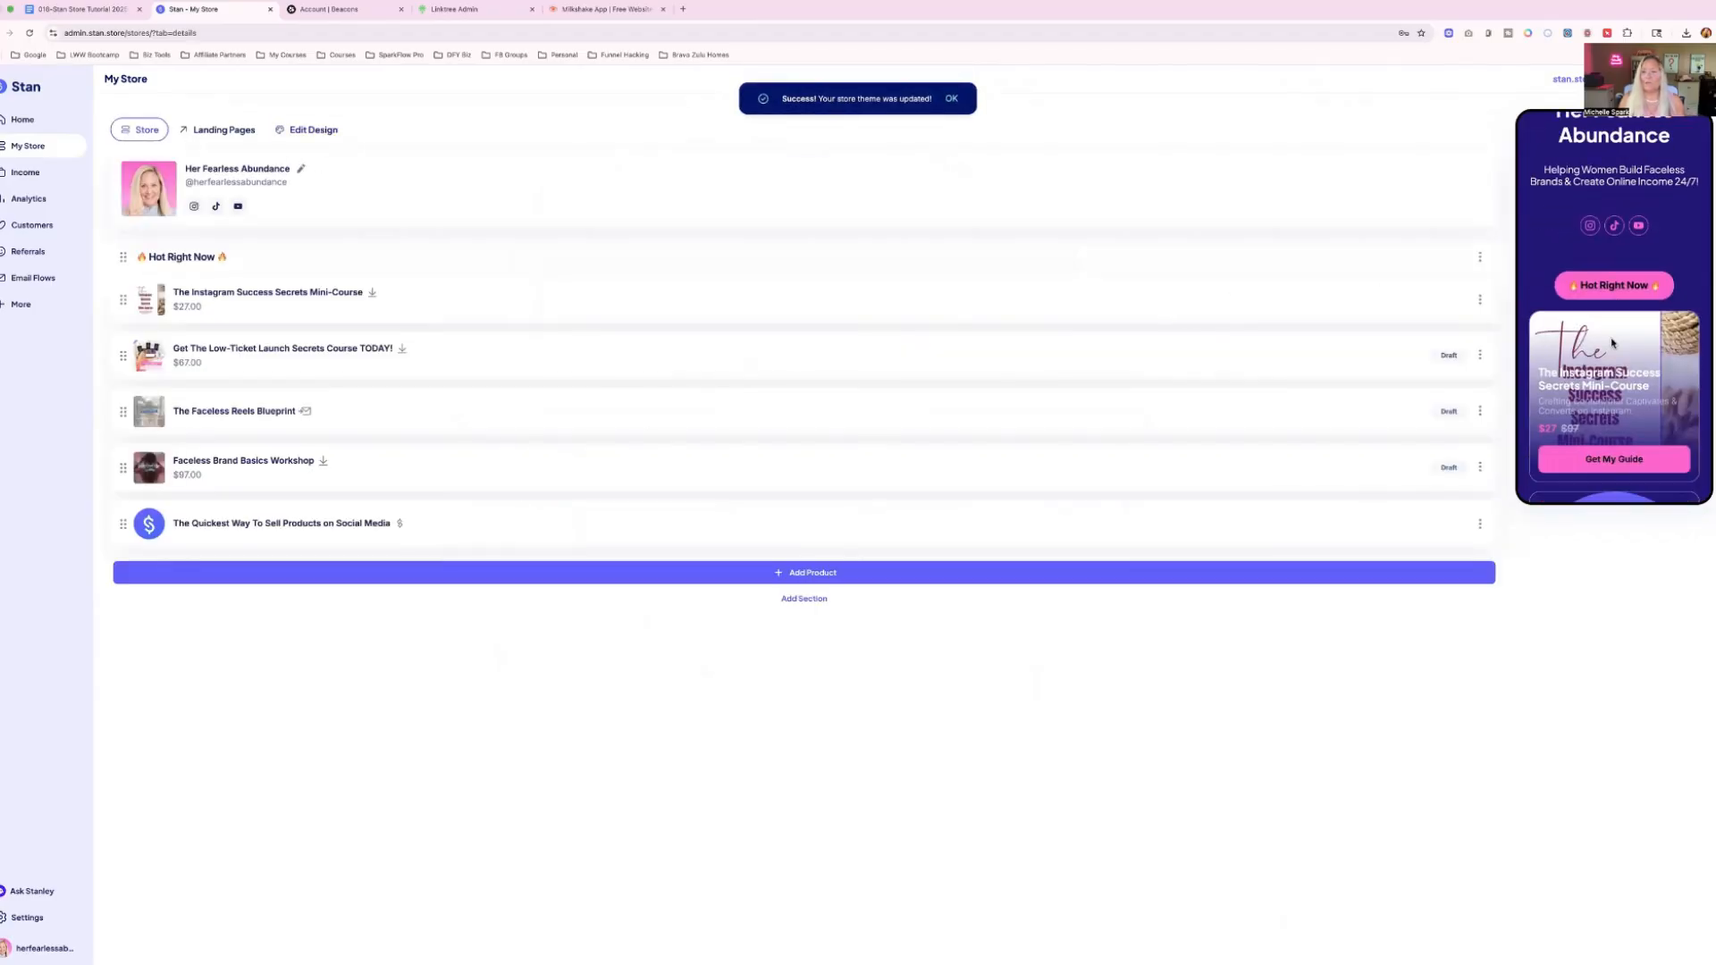
{"action": "scroll", "coordinate": [1613, 343], "scroll_direction": "up", "scroll_amount": 5}
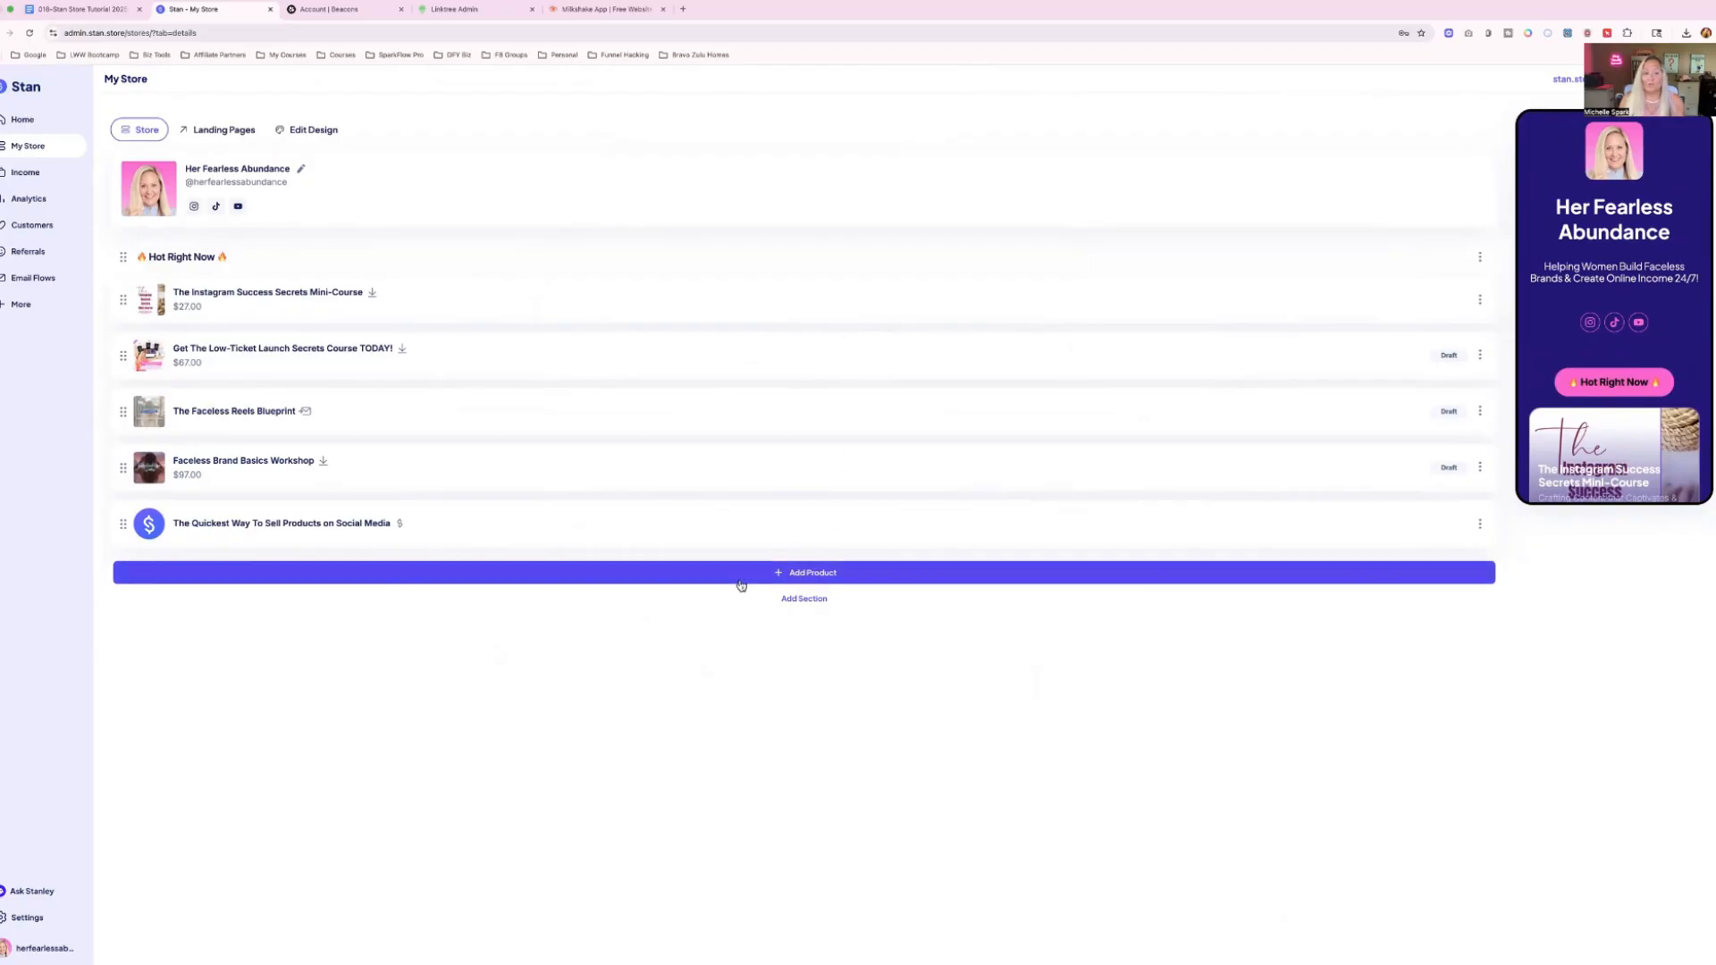
Add a Collect Emails / Applications product and use the DCC Main Covers + Mockups (1).png image, zoomed out, as its thumbnail.
{"action": "left_click", "coordinate": [814, 574]}
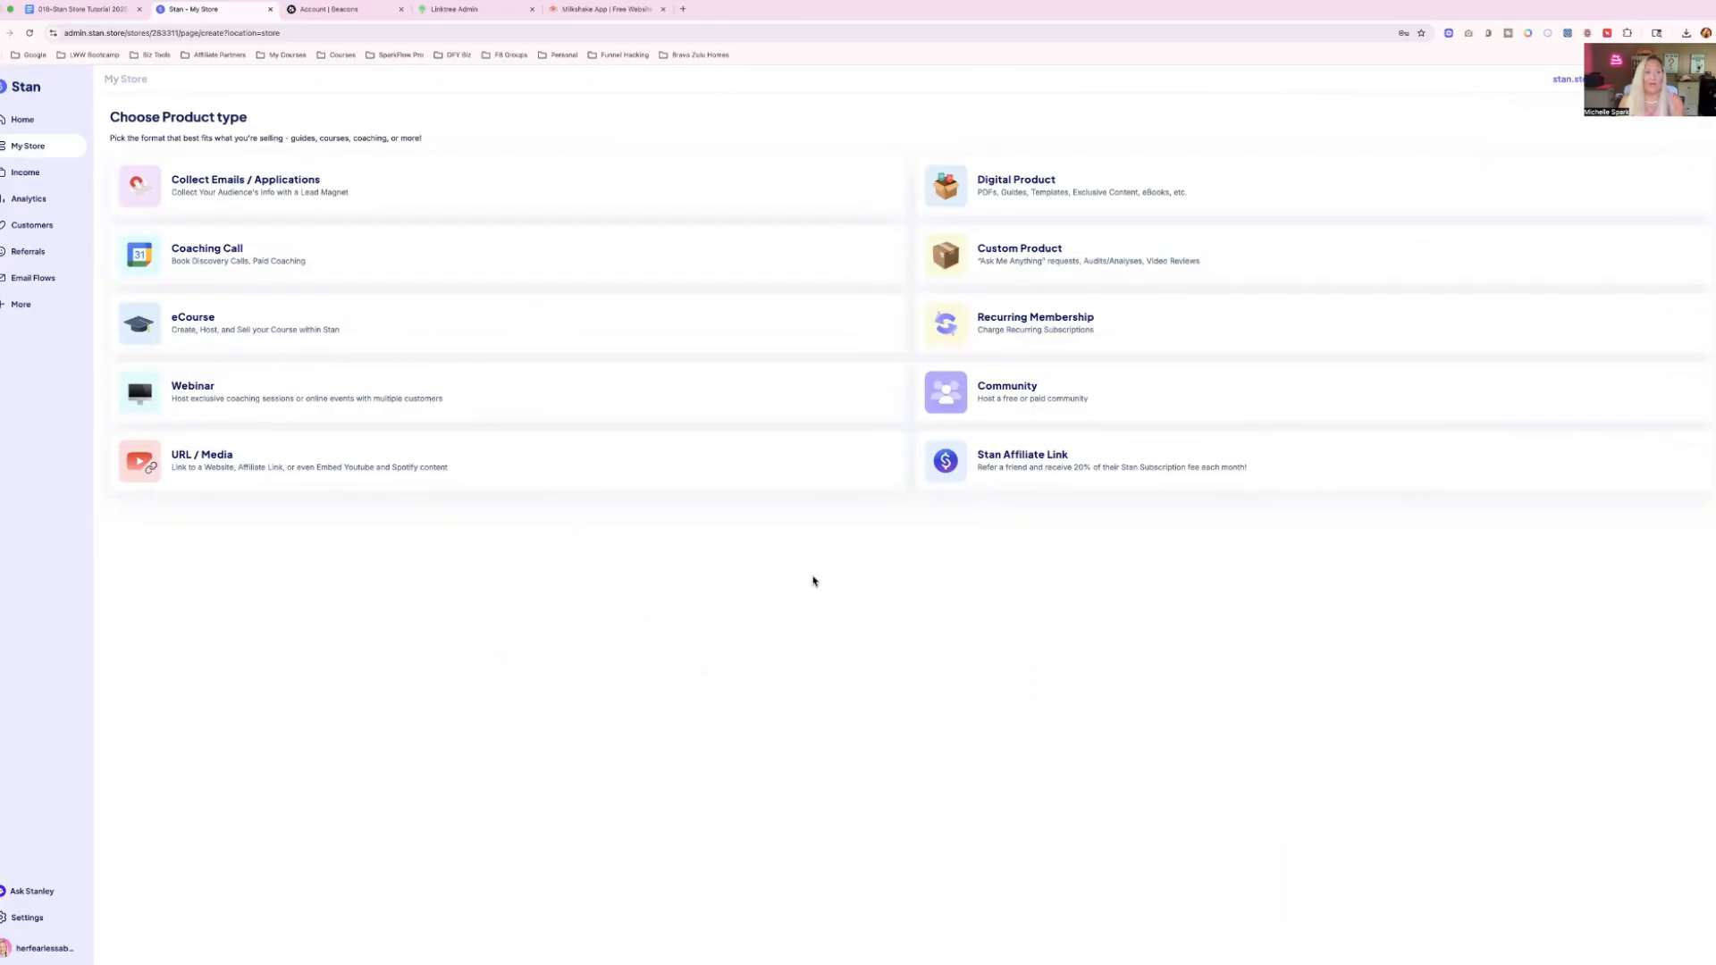
{"action": "left_click", "coordinate": [278, 194]}
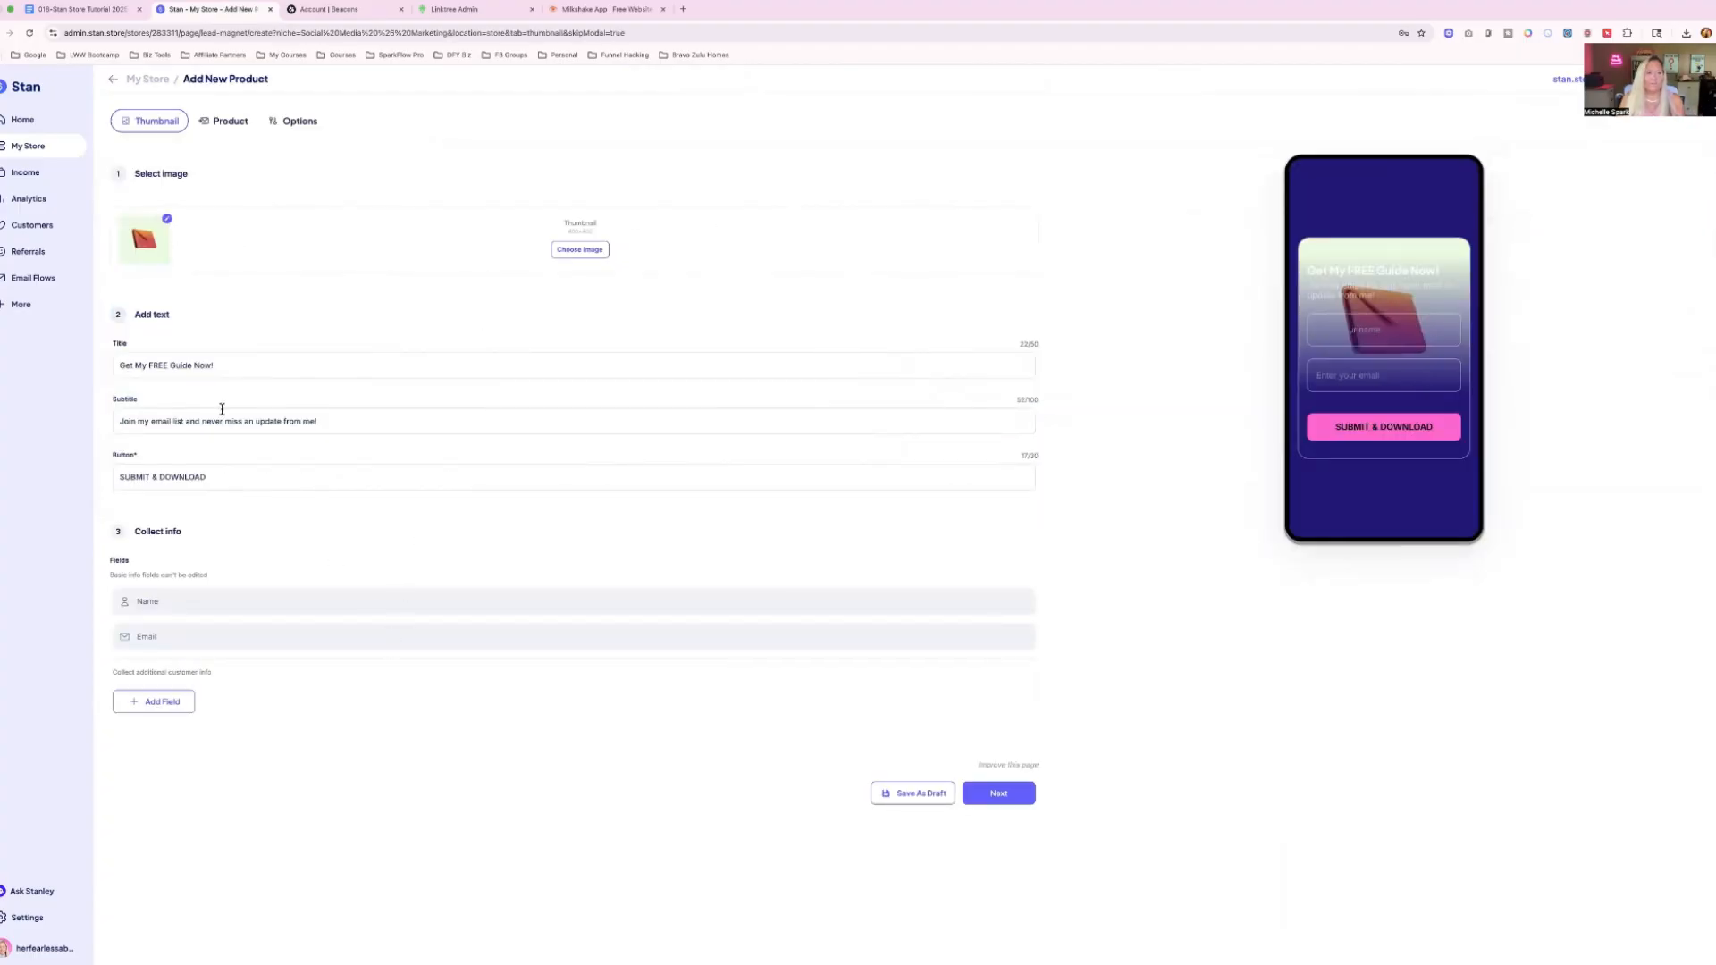
{"action": "left_click", "coordinate": [579, 250]}
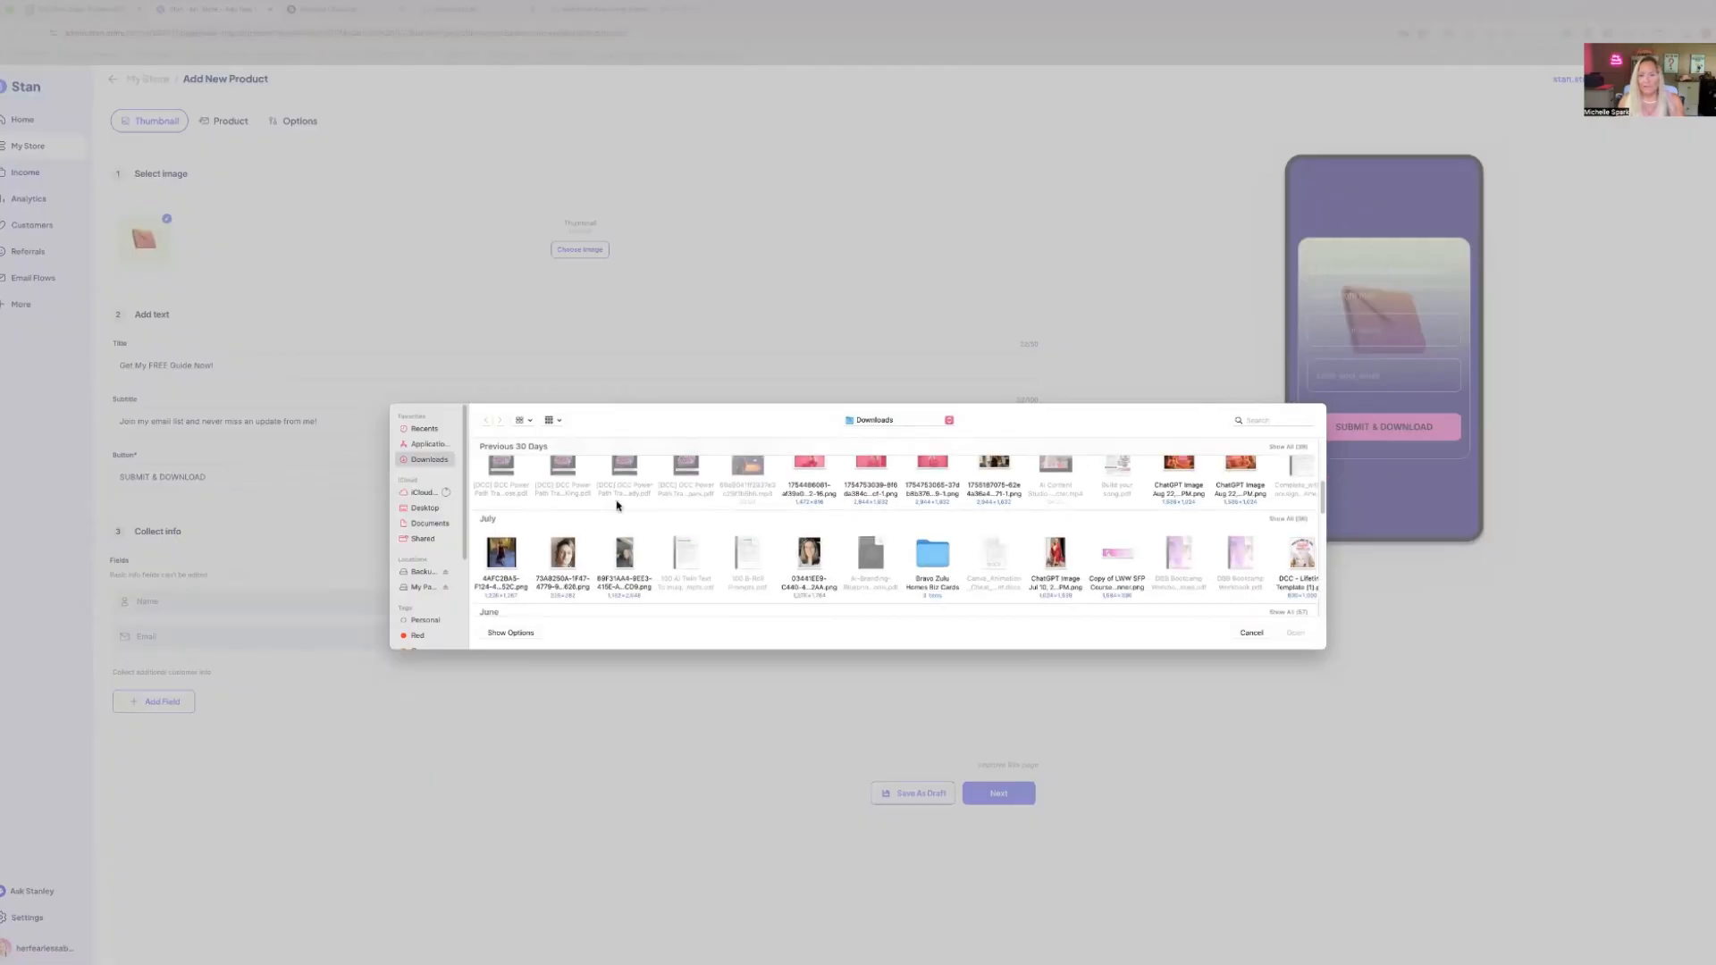
{"action": "scroll", "coordinate": [616, 504], "scroll_direction": "down", "scroll_amount": 2}
{"action": "scroll", "coordinate": [616, 504], "scroll_direction": "down", "scroll_amount": 1}
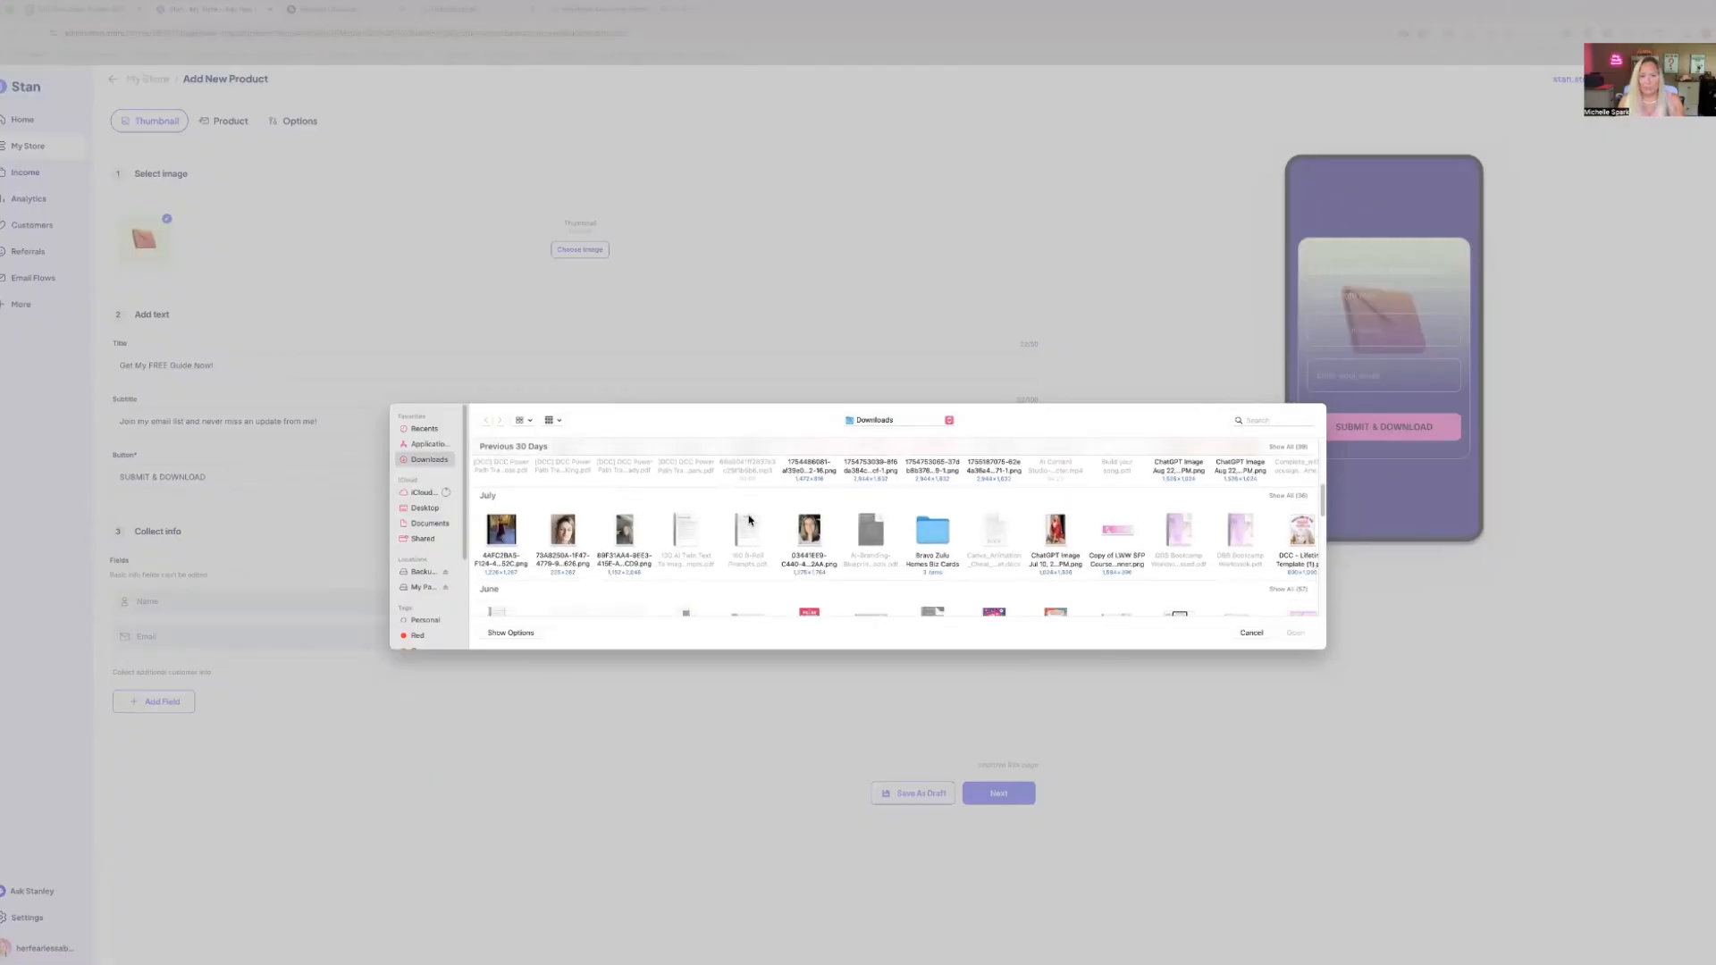
{"action": "scroll", "coordinate": [758, 523], "scroll_direction": "down", "scroll_amount": 2}
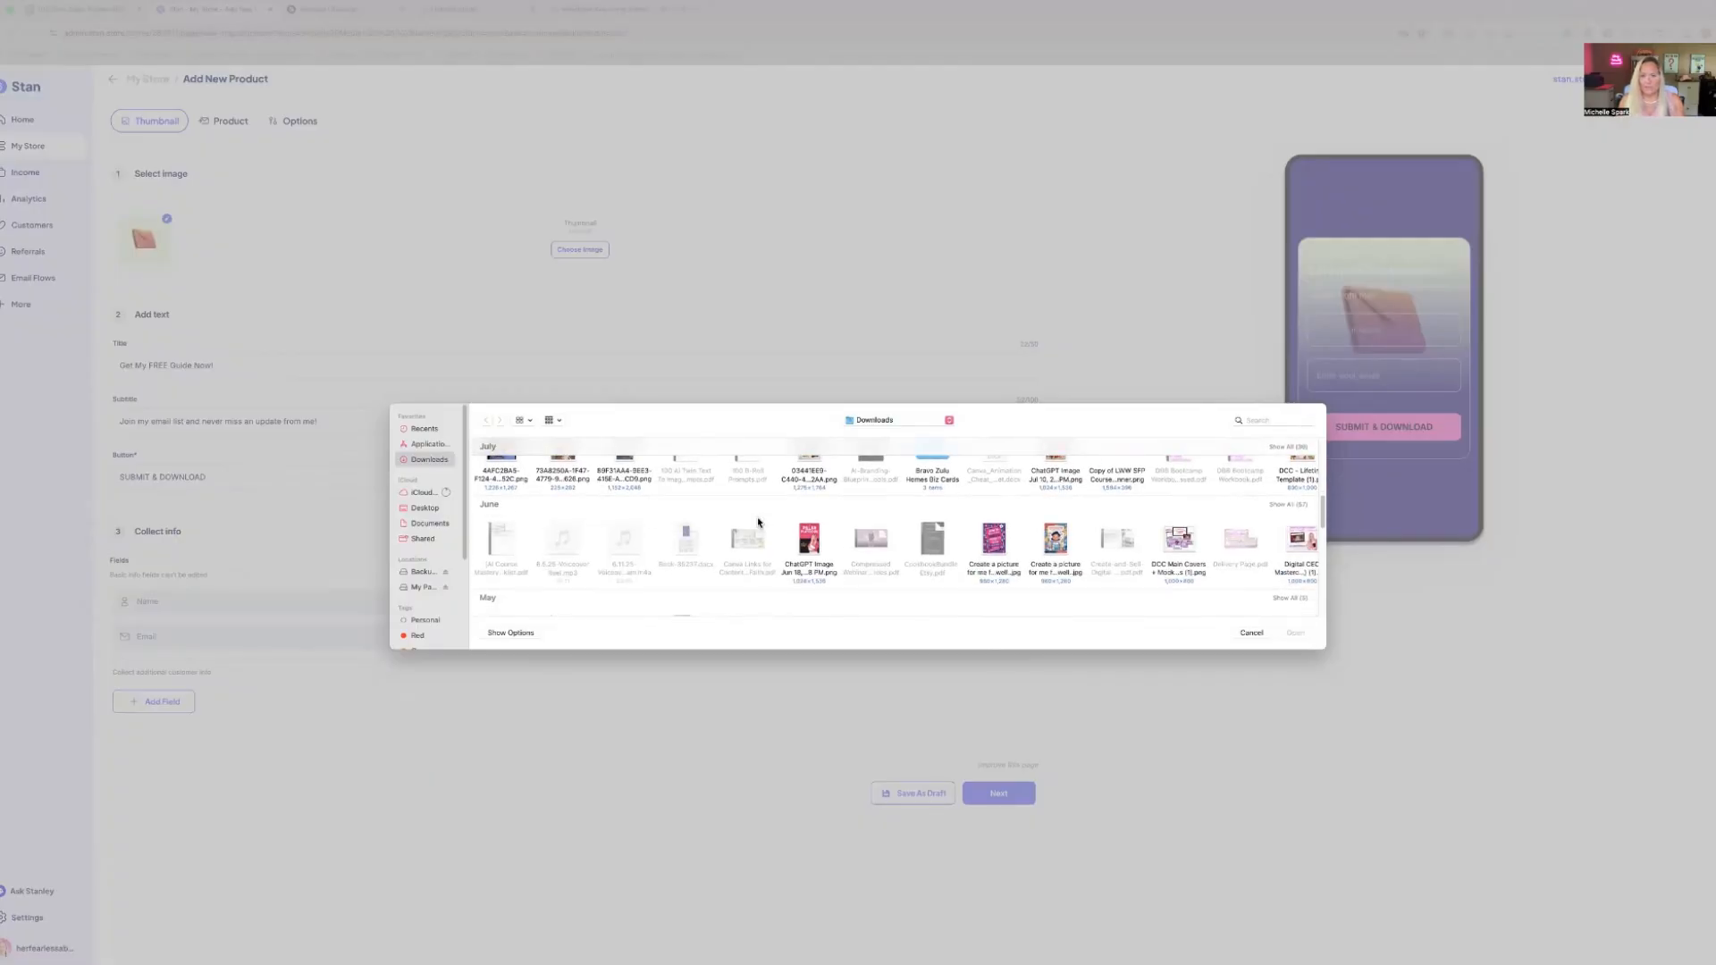
{"action": "double_click", "coordinate": [1179, 539]}
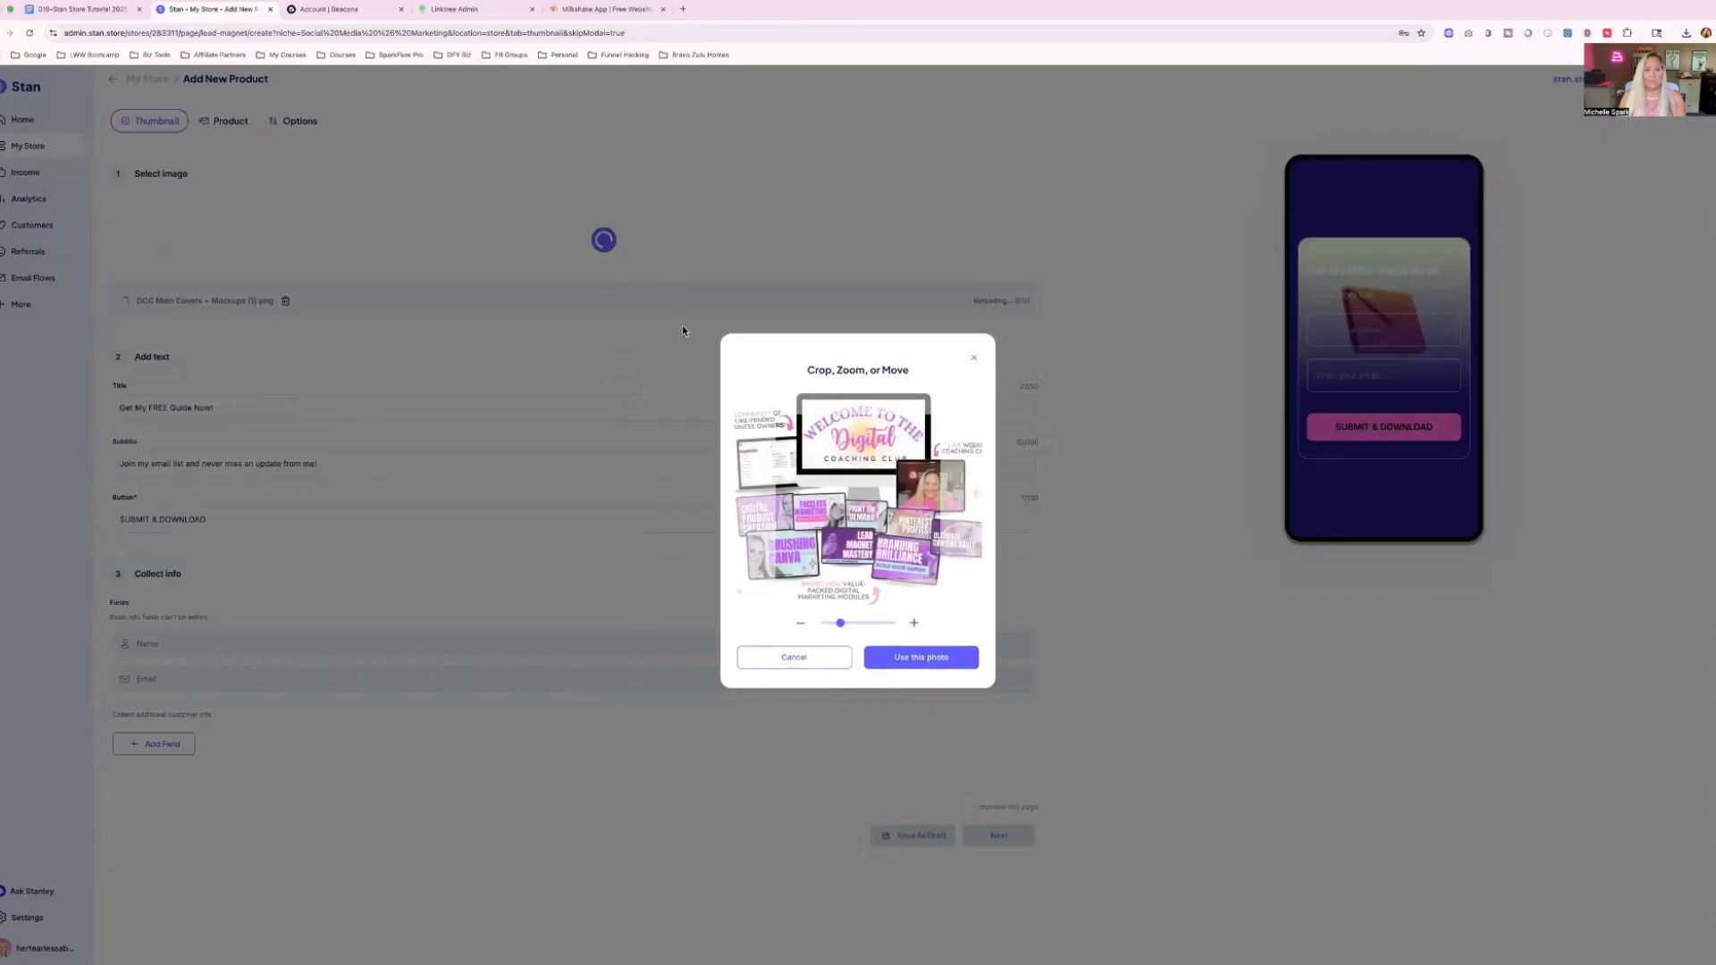
{"action": "left_click_drag", "start_coordinate": [809, 474], "coordinate": [819, 623]}
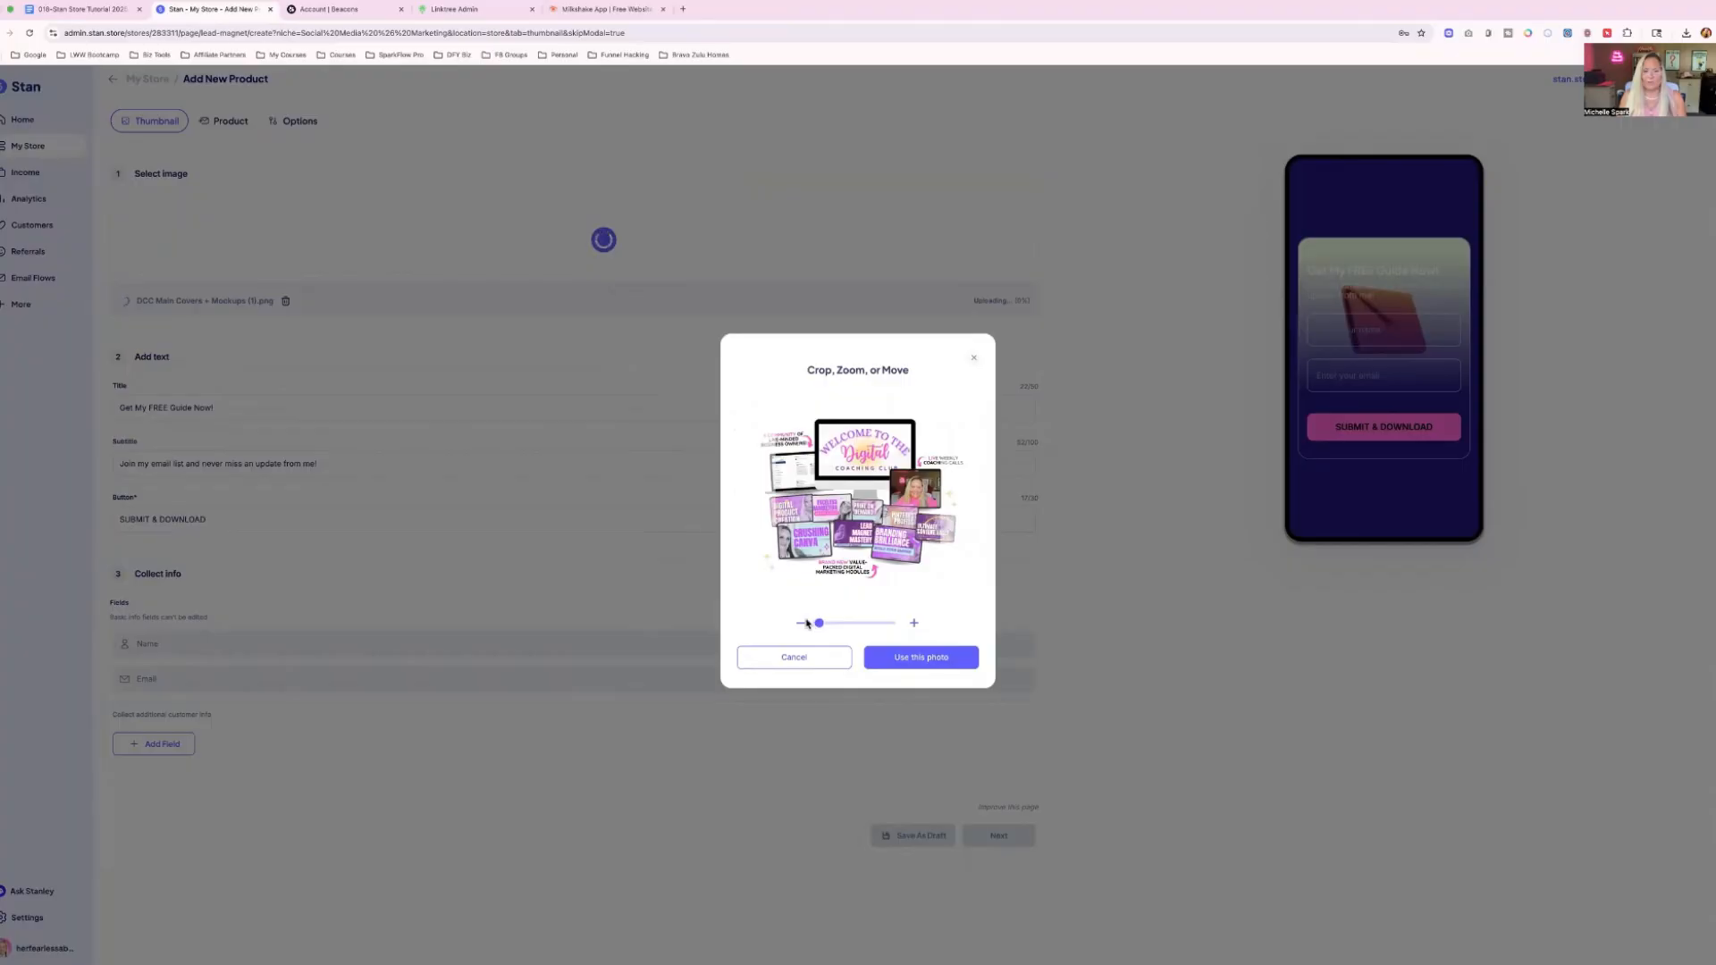
{"action": "left_click", "coordinate": [920, 659]}
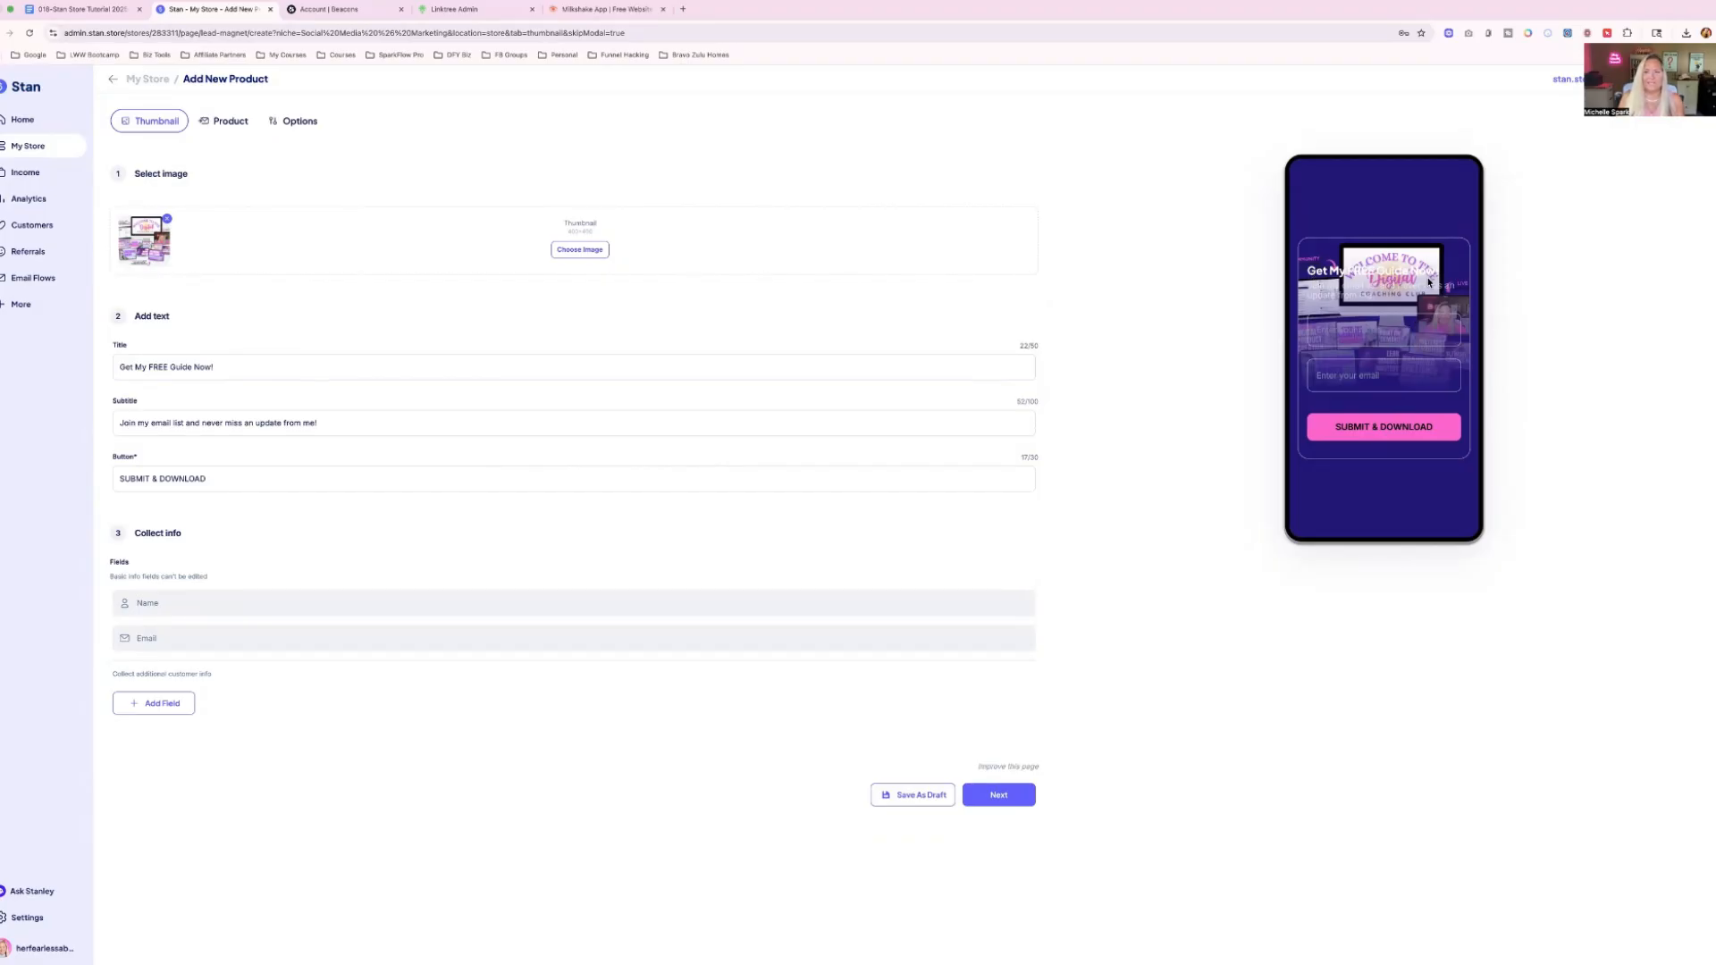
Replace the lead magnet's button text with "Get My Freebie!".
{"action": "left_click_drag", "start_coordinate": [226, 366], "coordinate": [403, 425]}
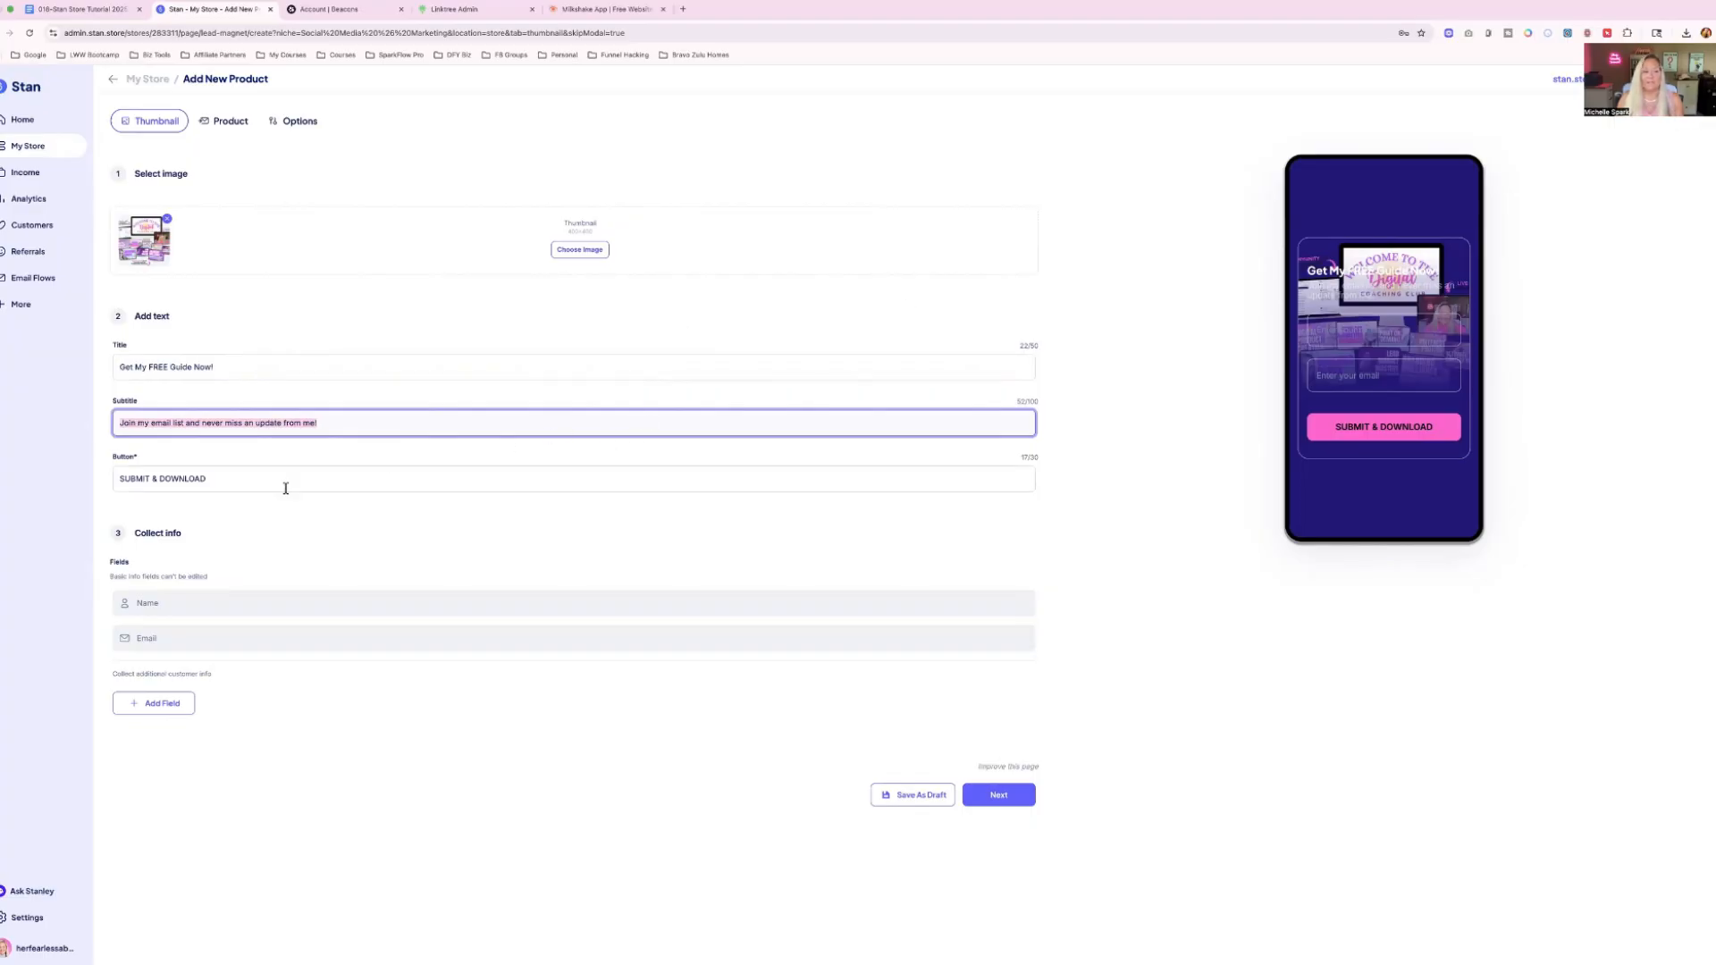
{"action": "left_click_drag", "start_coordinate": [227, 476], "coordinate": [67, 484]}
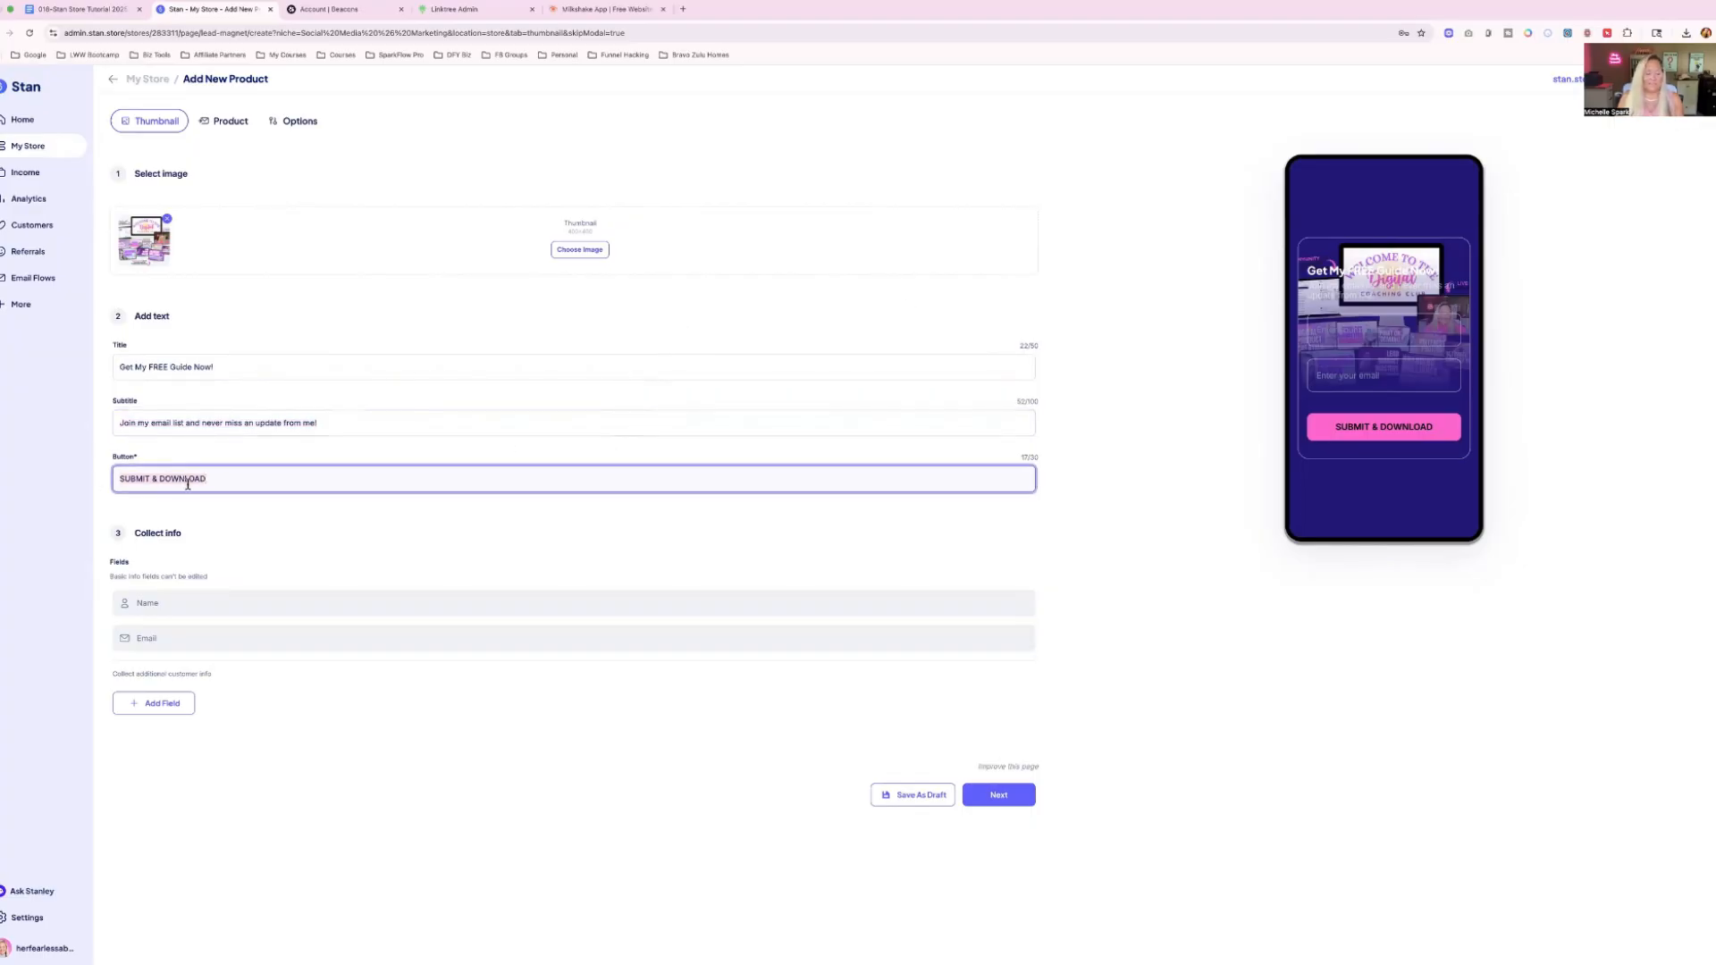
{"action": "type", "text": "Get My Freebie!"}
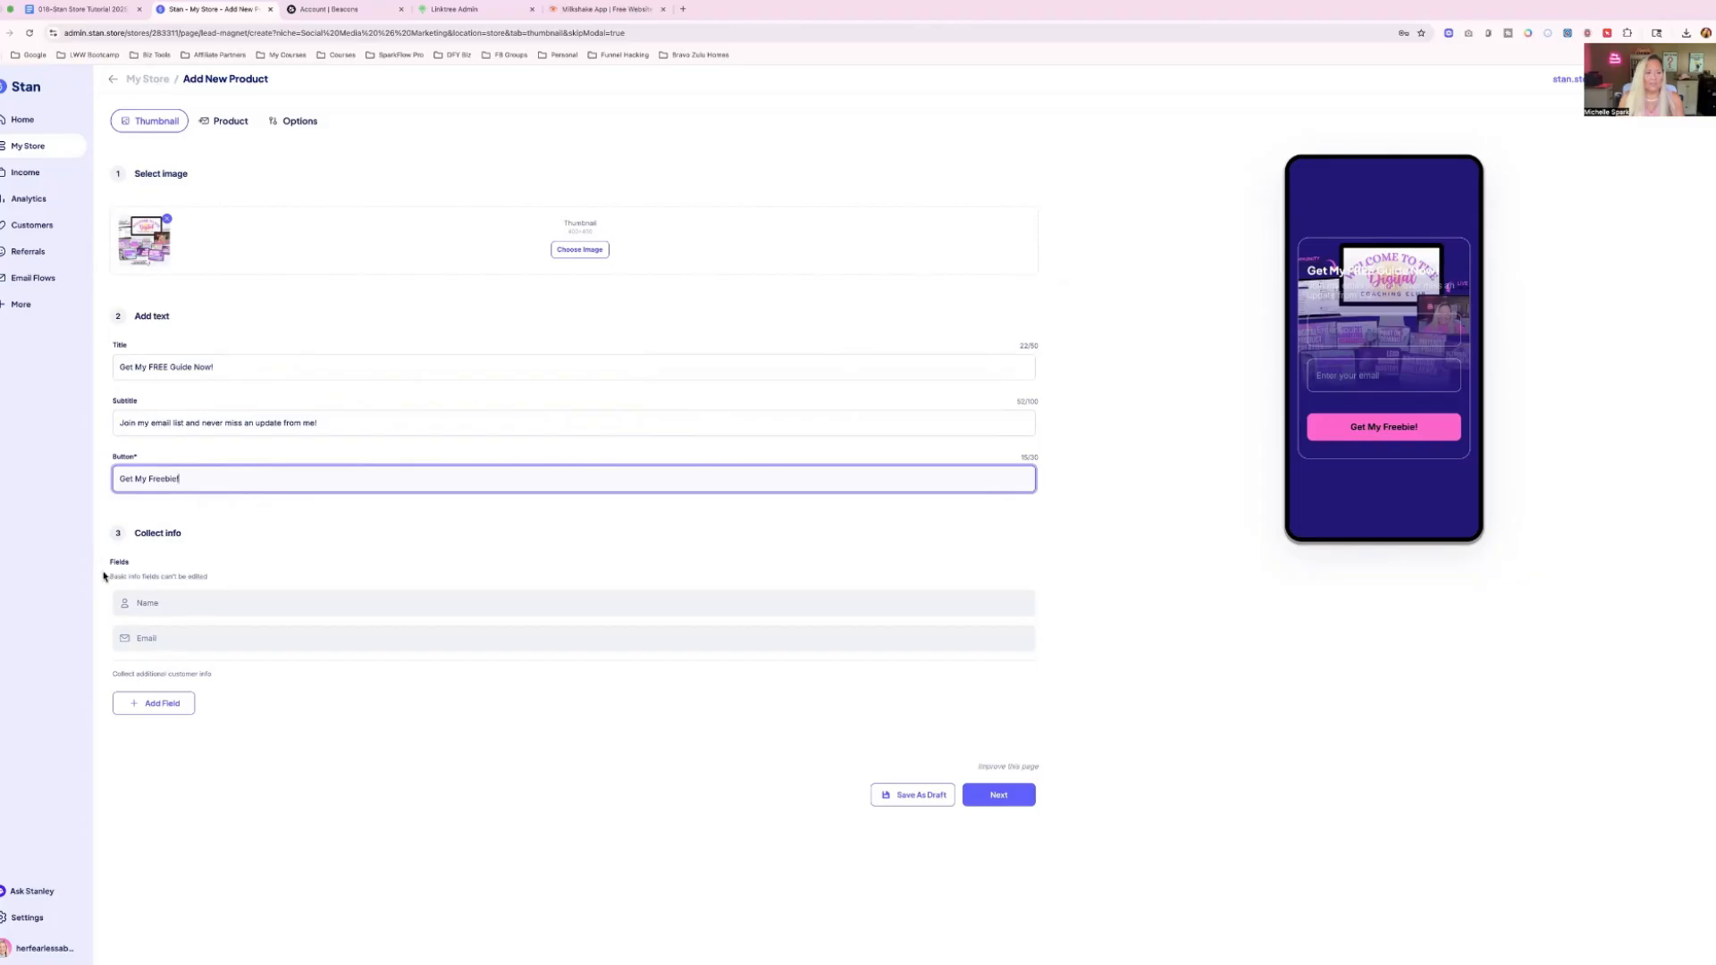
Add a phone number field to the collected customer info and make it required.
{"action": "left_click", "coordinate": [140, 707]}
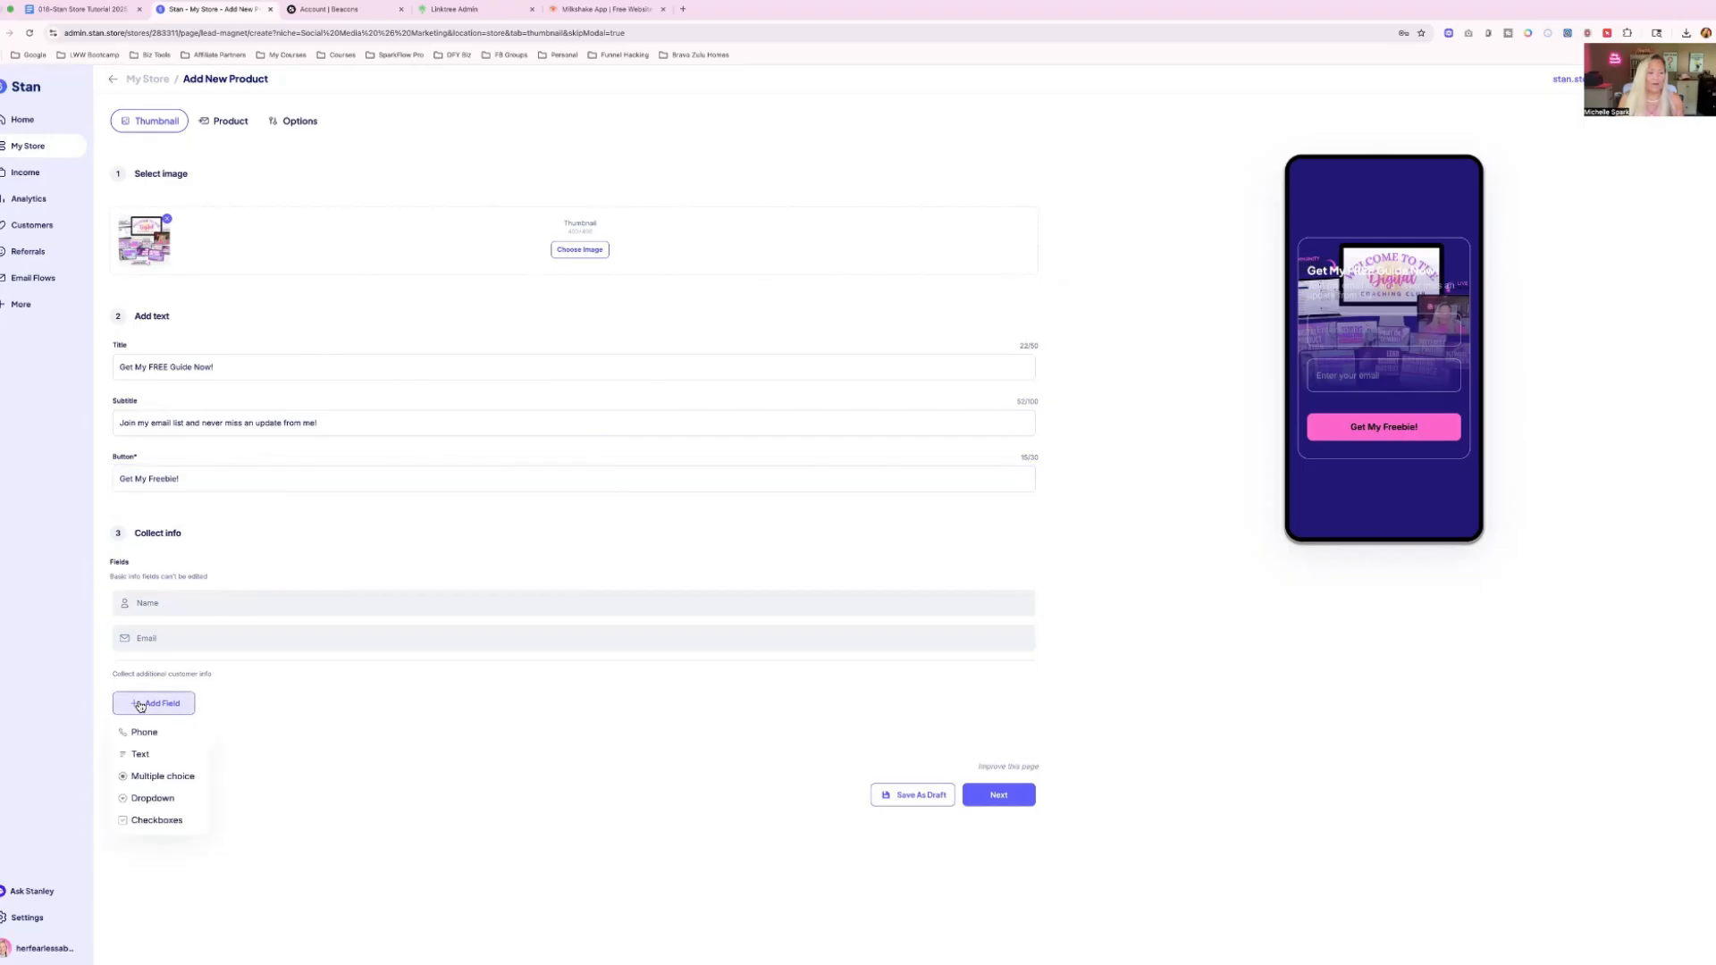
{"action": "left_click", "coordinate": [143, 732]}
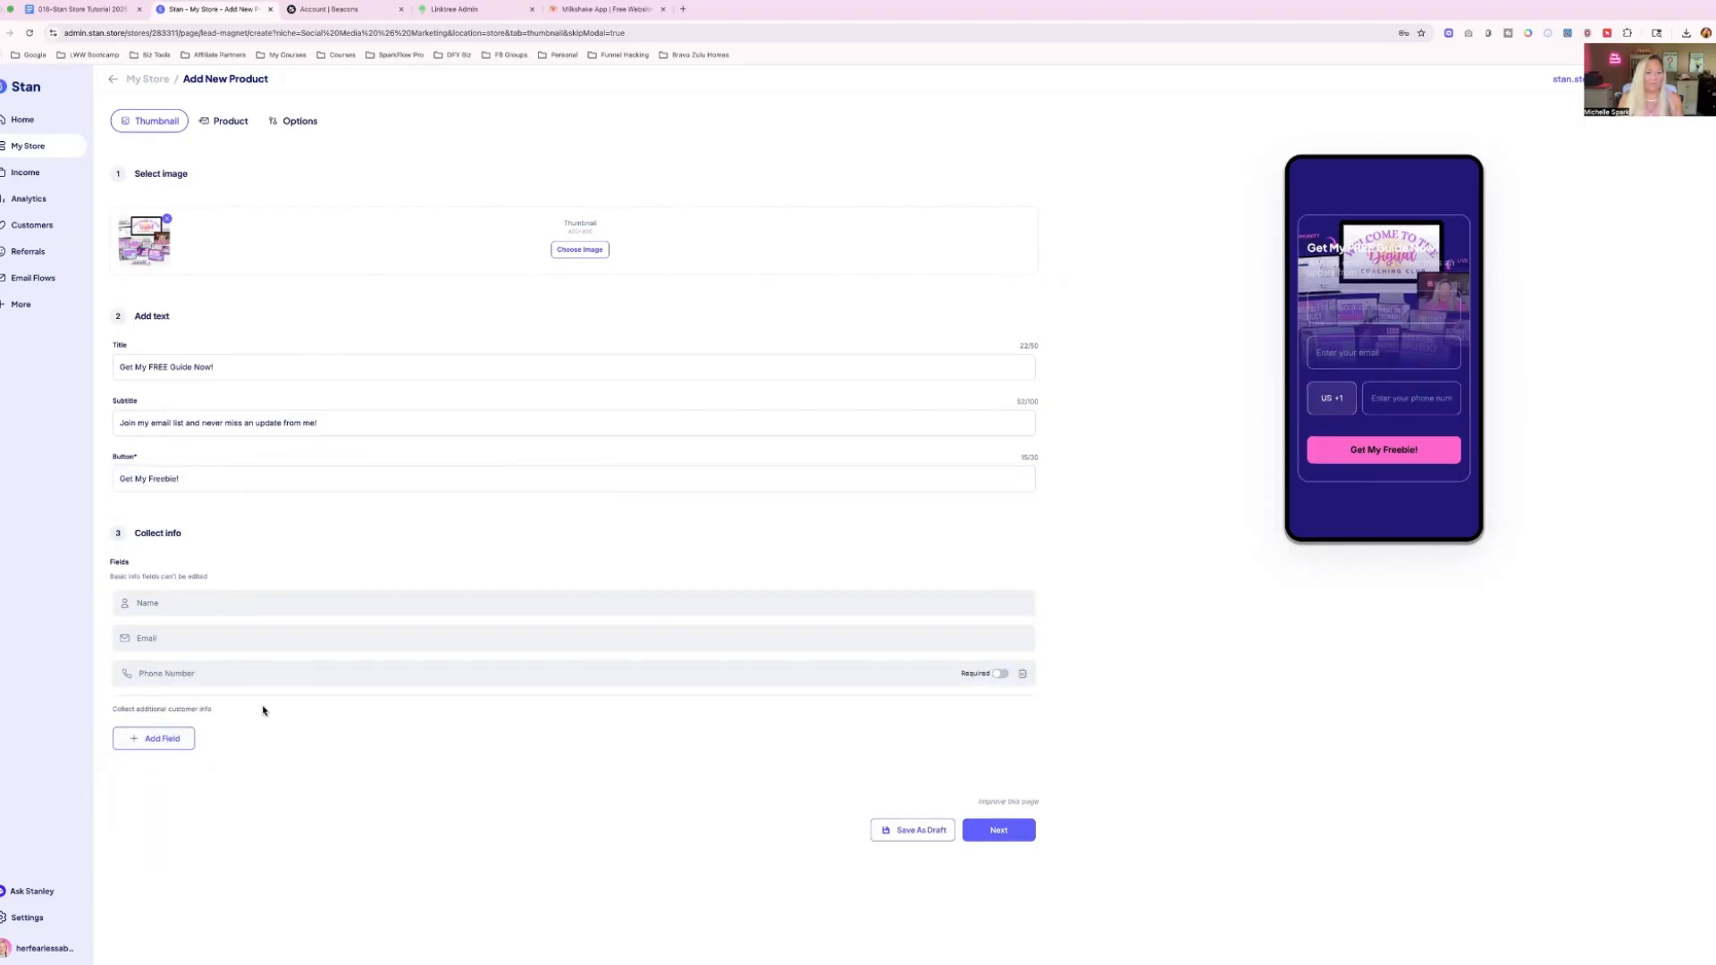
{"action": "left_click", "coordinate": [1001, 674]}
Upload 14-Affiliate Marketing 101 Guide.pdf as the product's download file and open the product's confirmation email settings.
{"action": "left_click", "coordinate": [994, 833]}
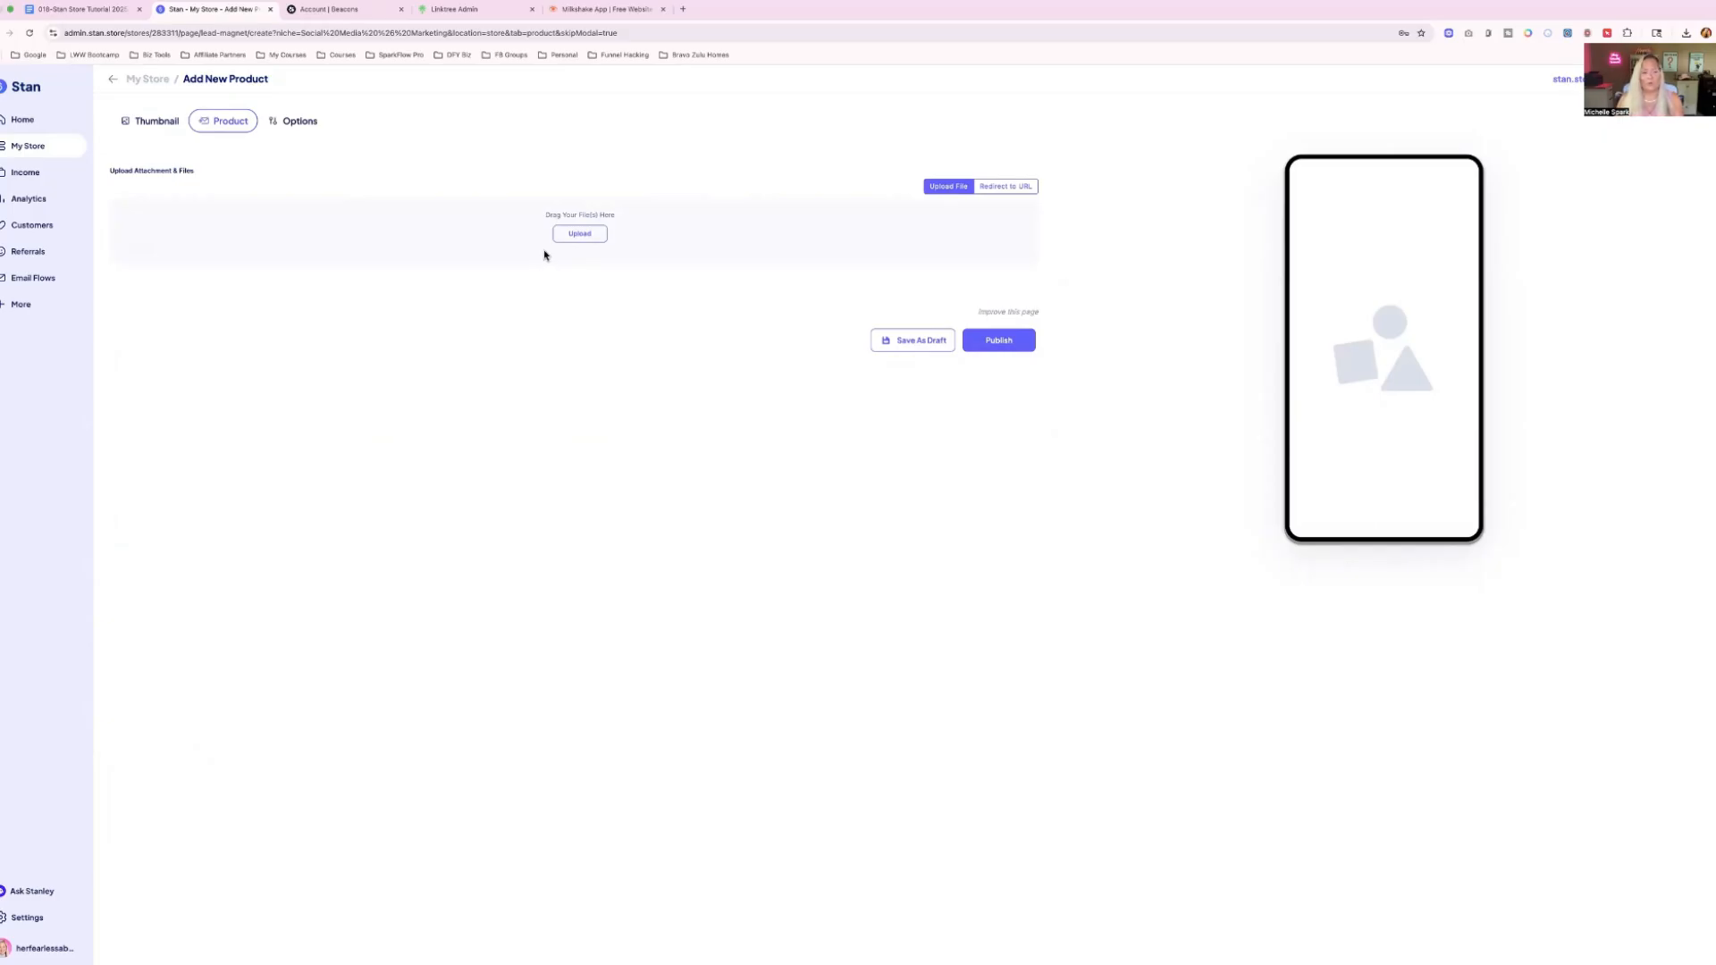
{"action": "left_click", "coordinate": [576, 234]}
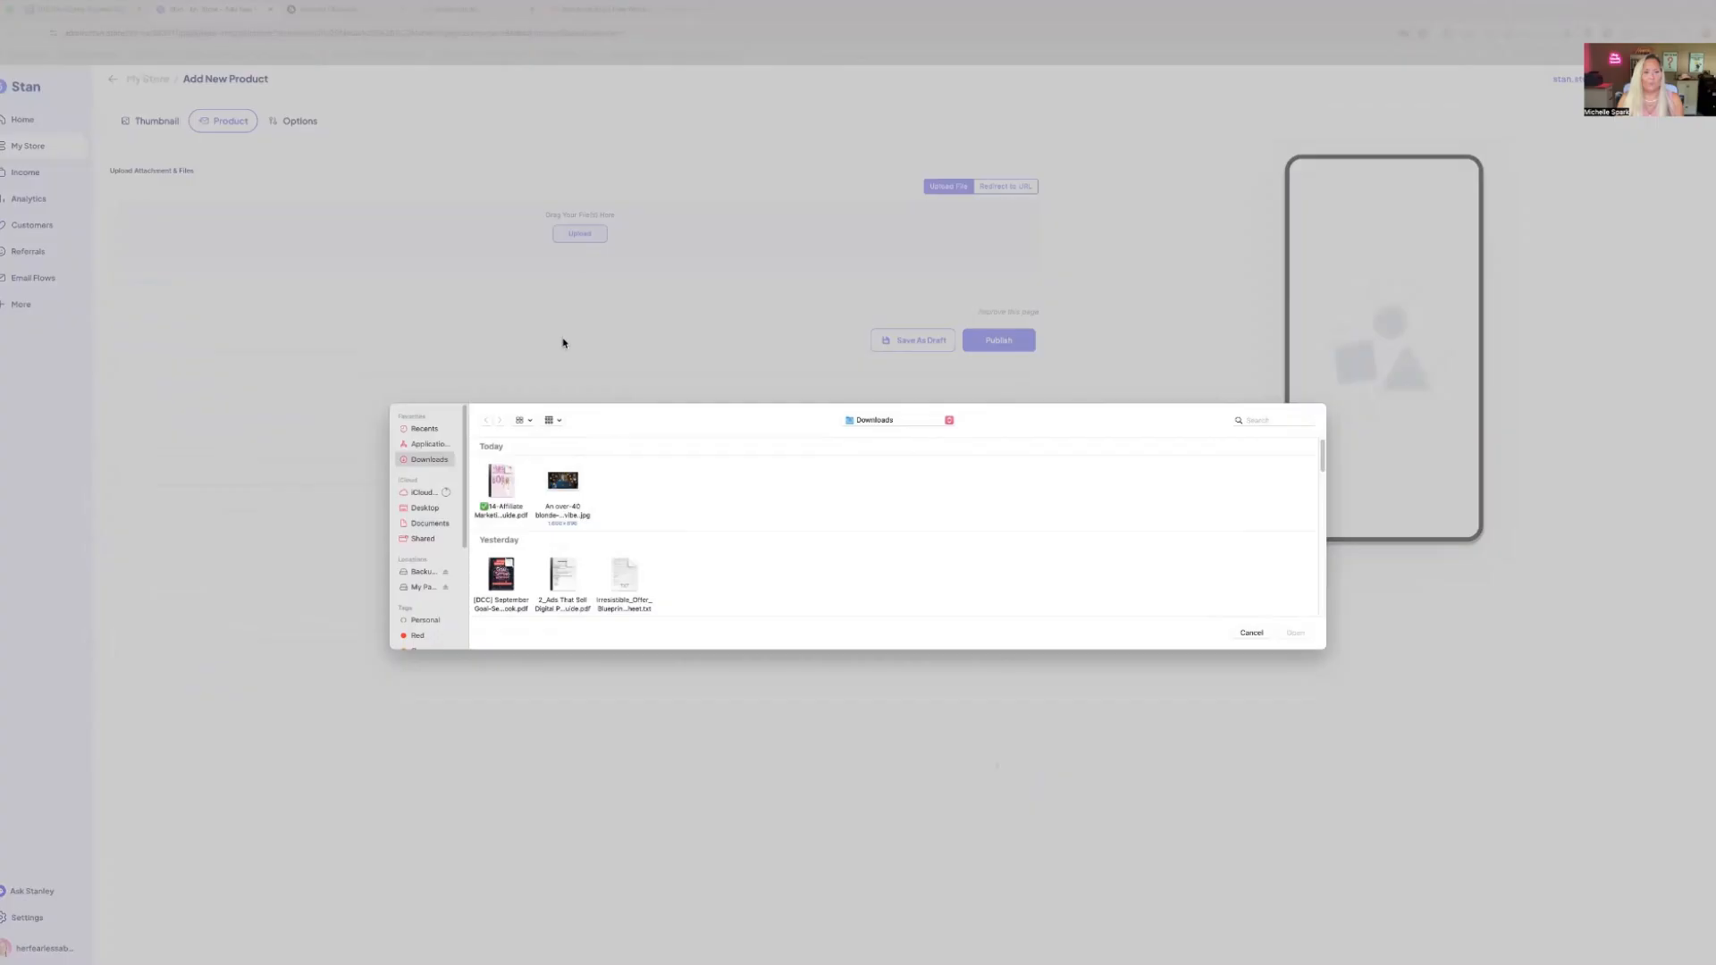
{"action": "double_click", "coordinate": [498, 480]}
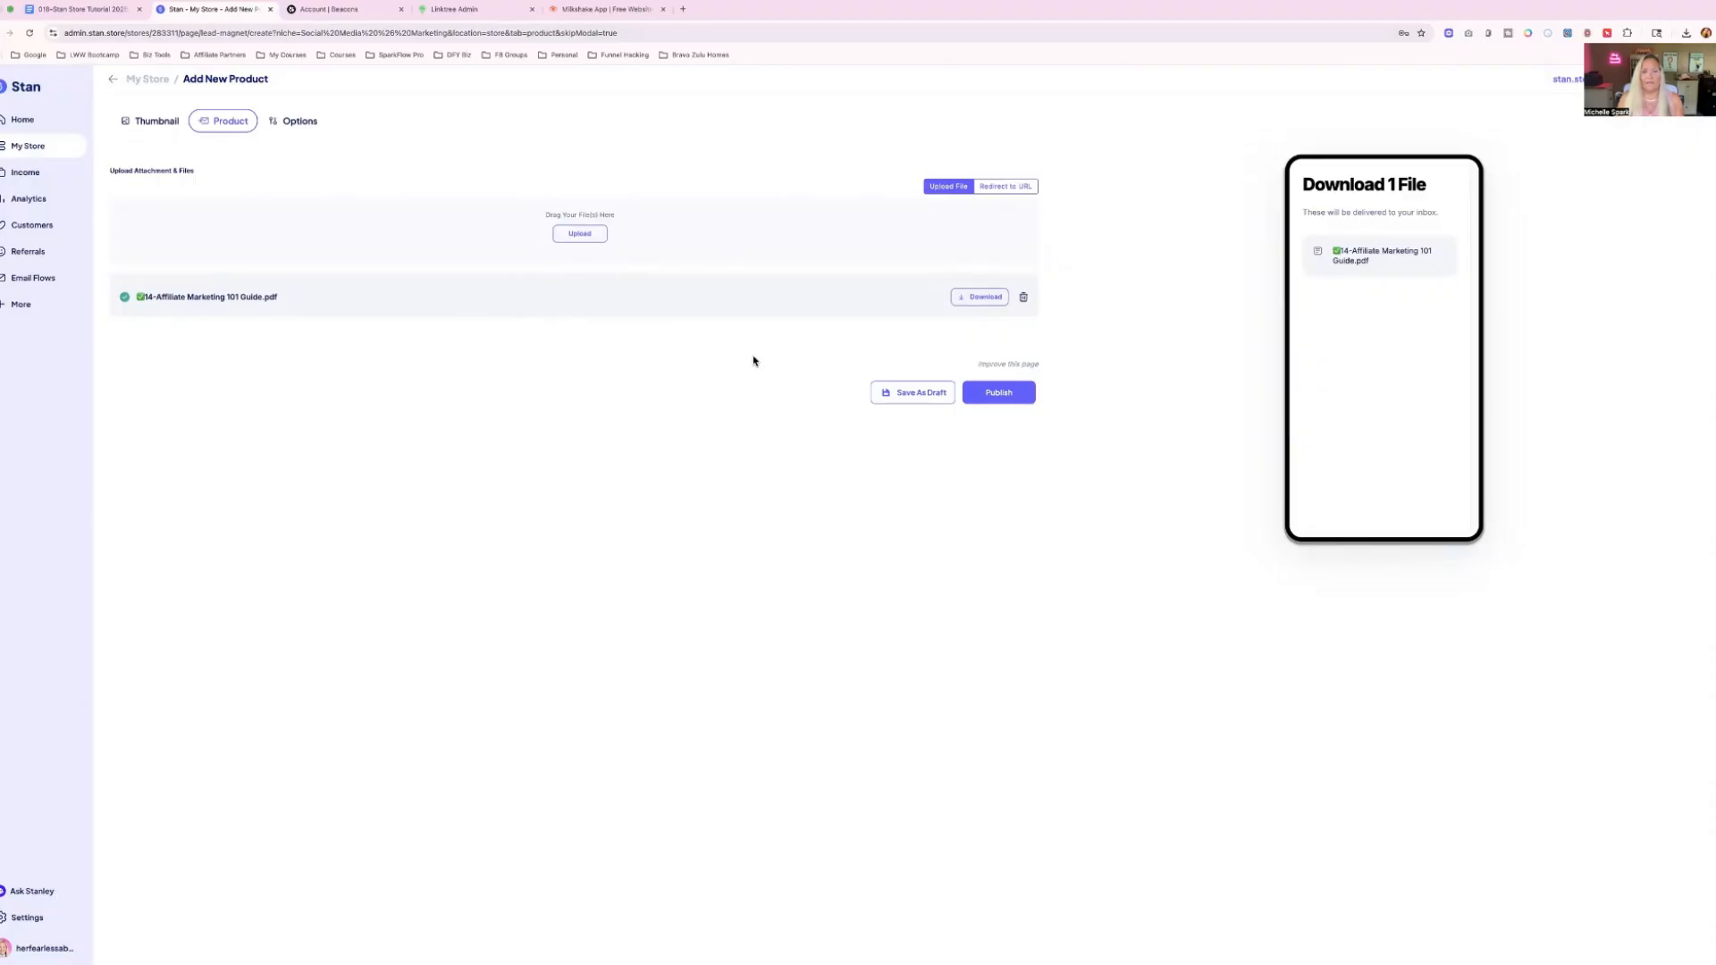
{"action": "left_click", "coordinate": [297, 124]}
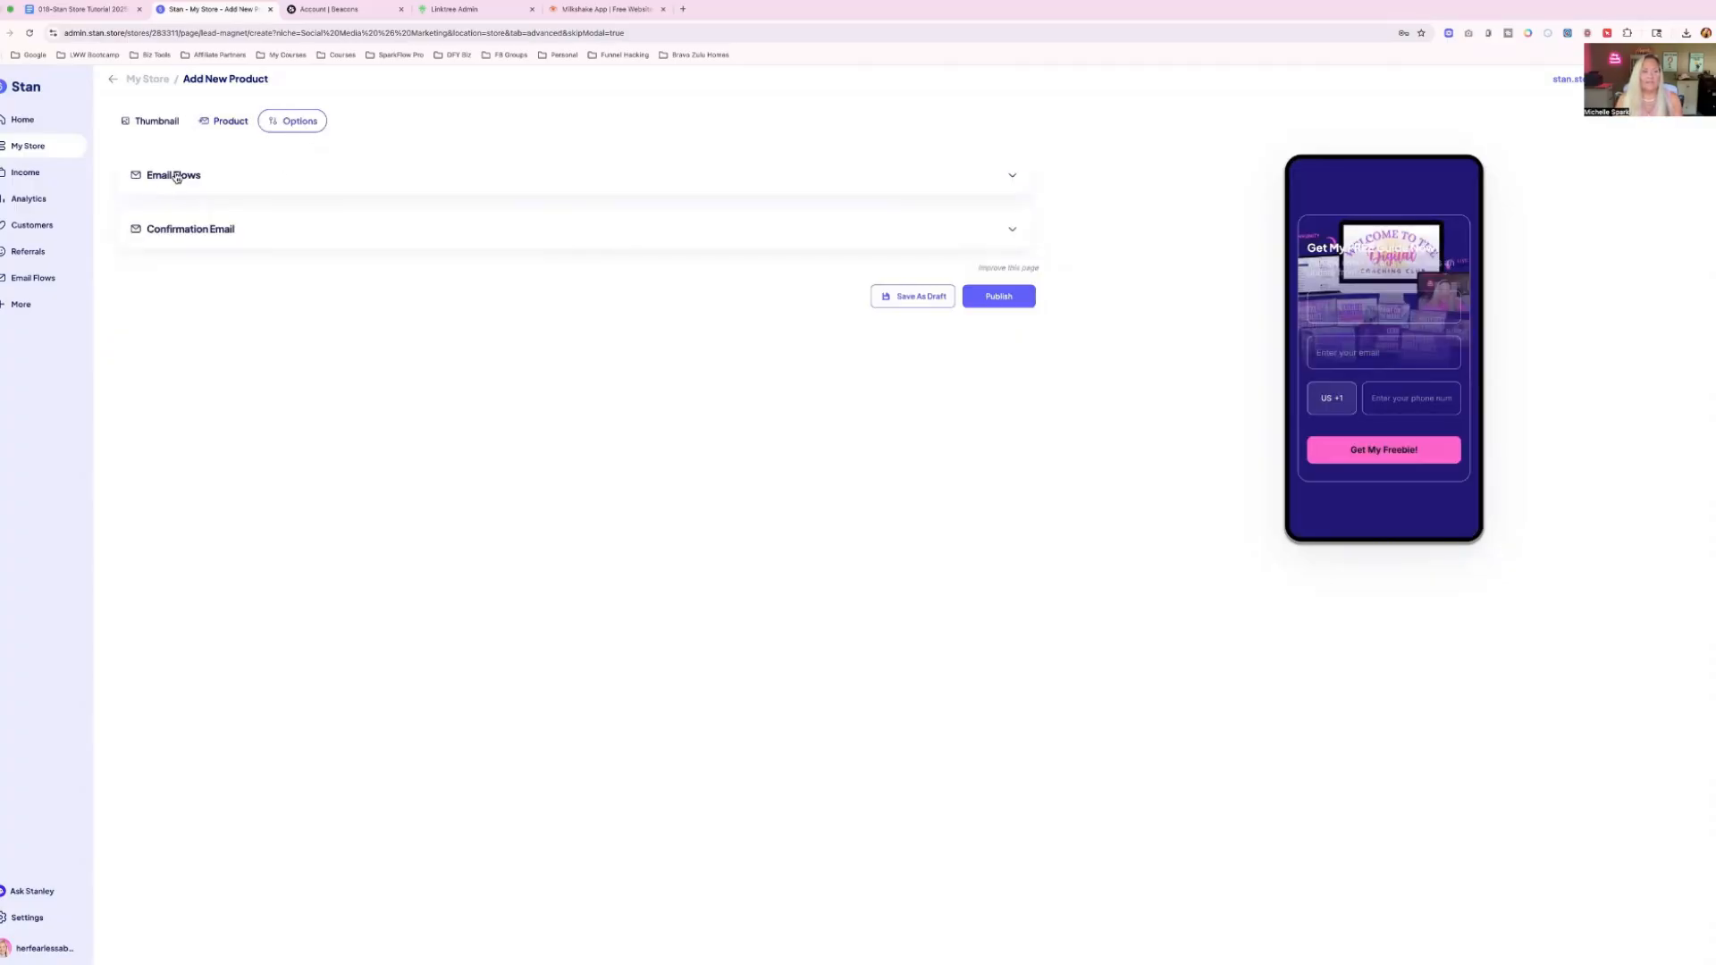
{"action": "left_click", "coordinate": [182, 230]}
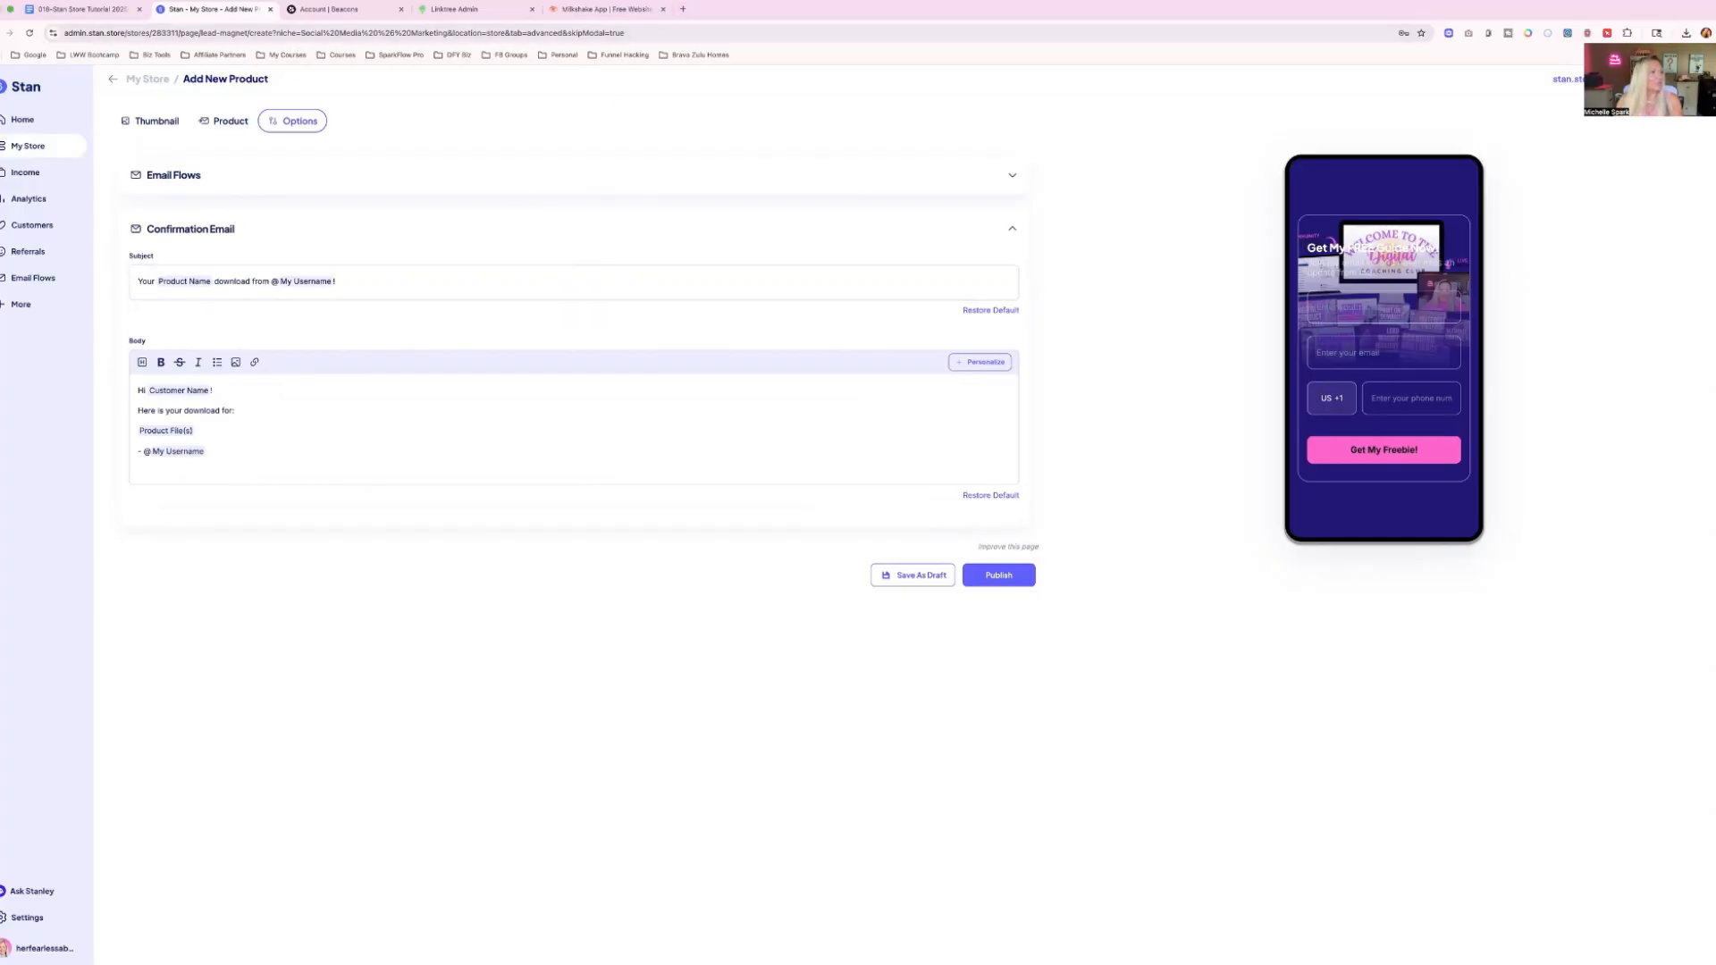
Switch to ChatGPT and look through the Offer Lab Affiliate Info conversation for email copy.
{"action": "left_click_drag", "start_coordinate": [201, 60], "coordinate": [661, 20]}
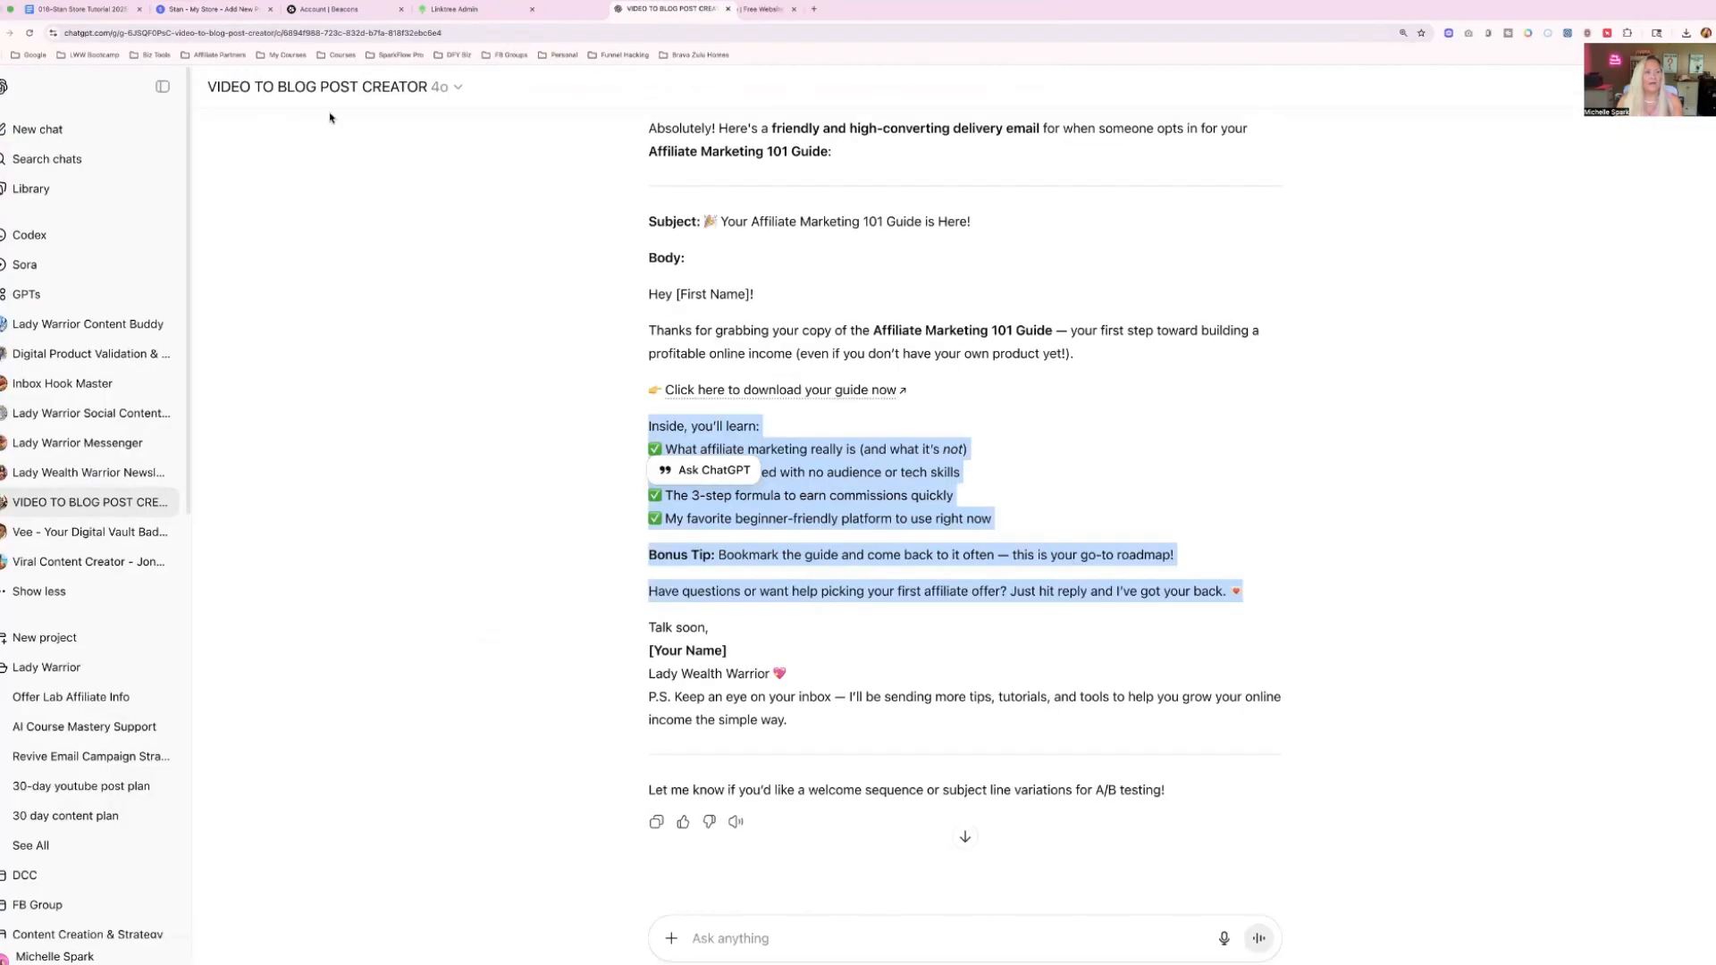
{"action": "scroll", "coordinate": [112, 528], "scroll_direction": "down", "scroll_amount": 5}
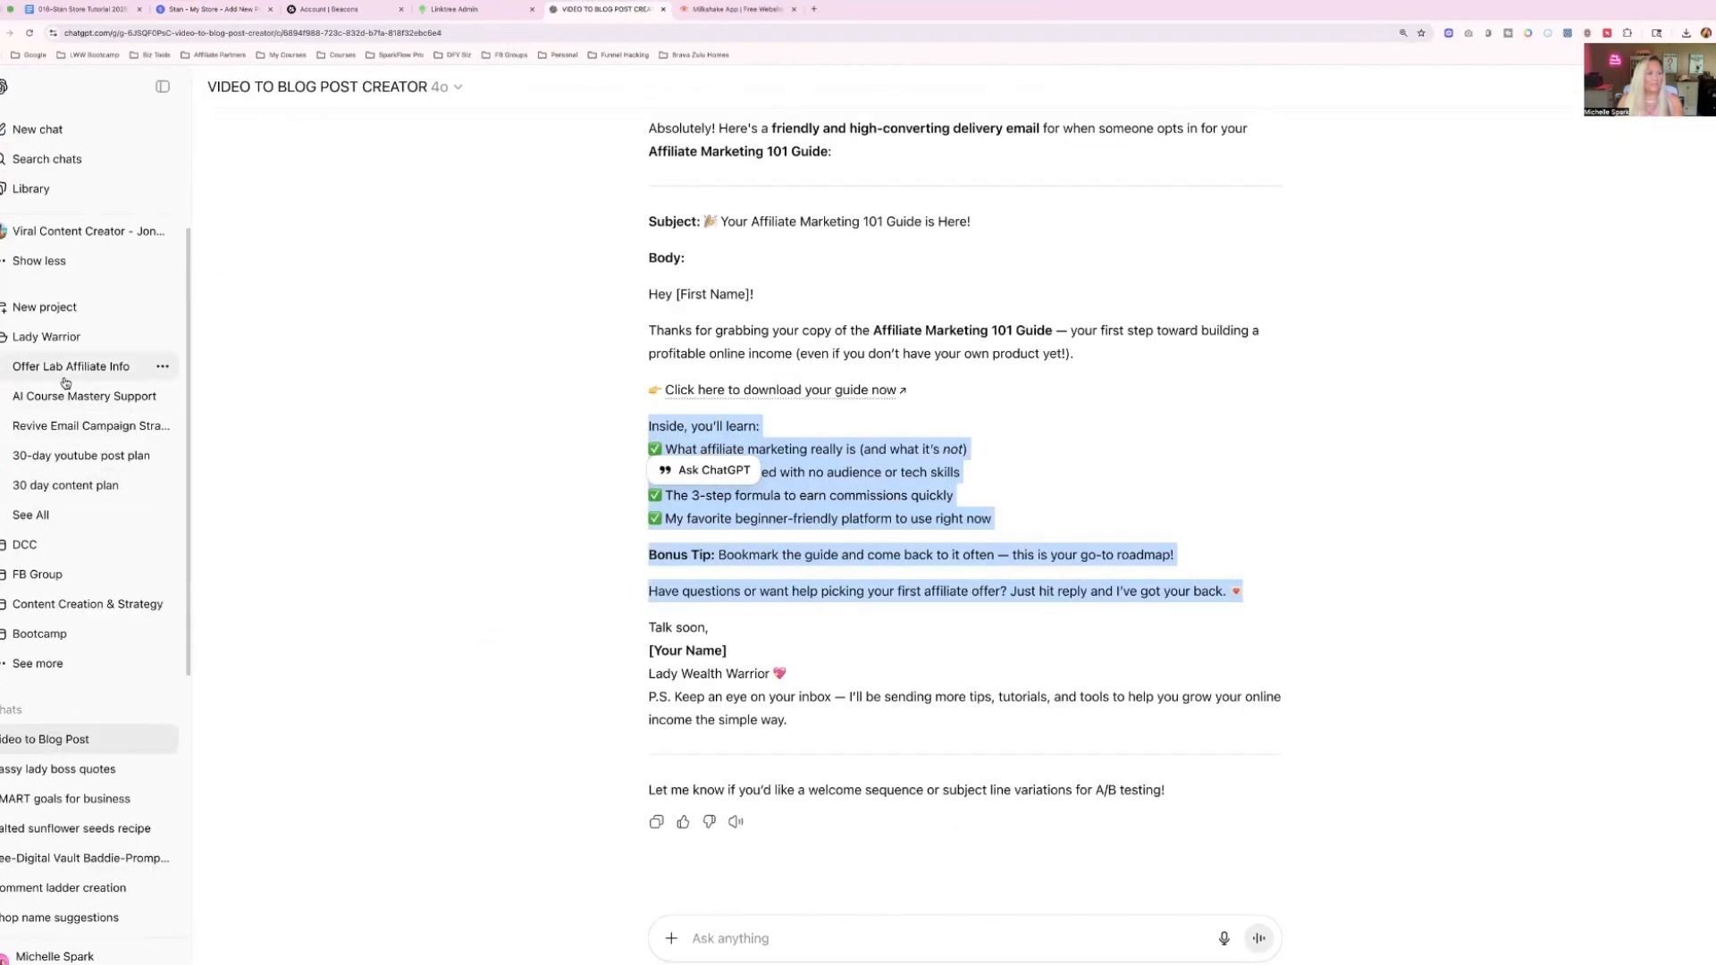
{"action": "left_click", "coordinate": [64, 374]}
{"action": "scroll", "coordinate": [700, 525], "scroll_direction": "up", "scroll_amount": 15}
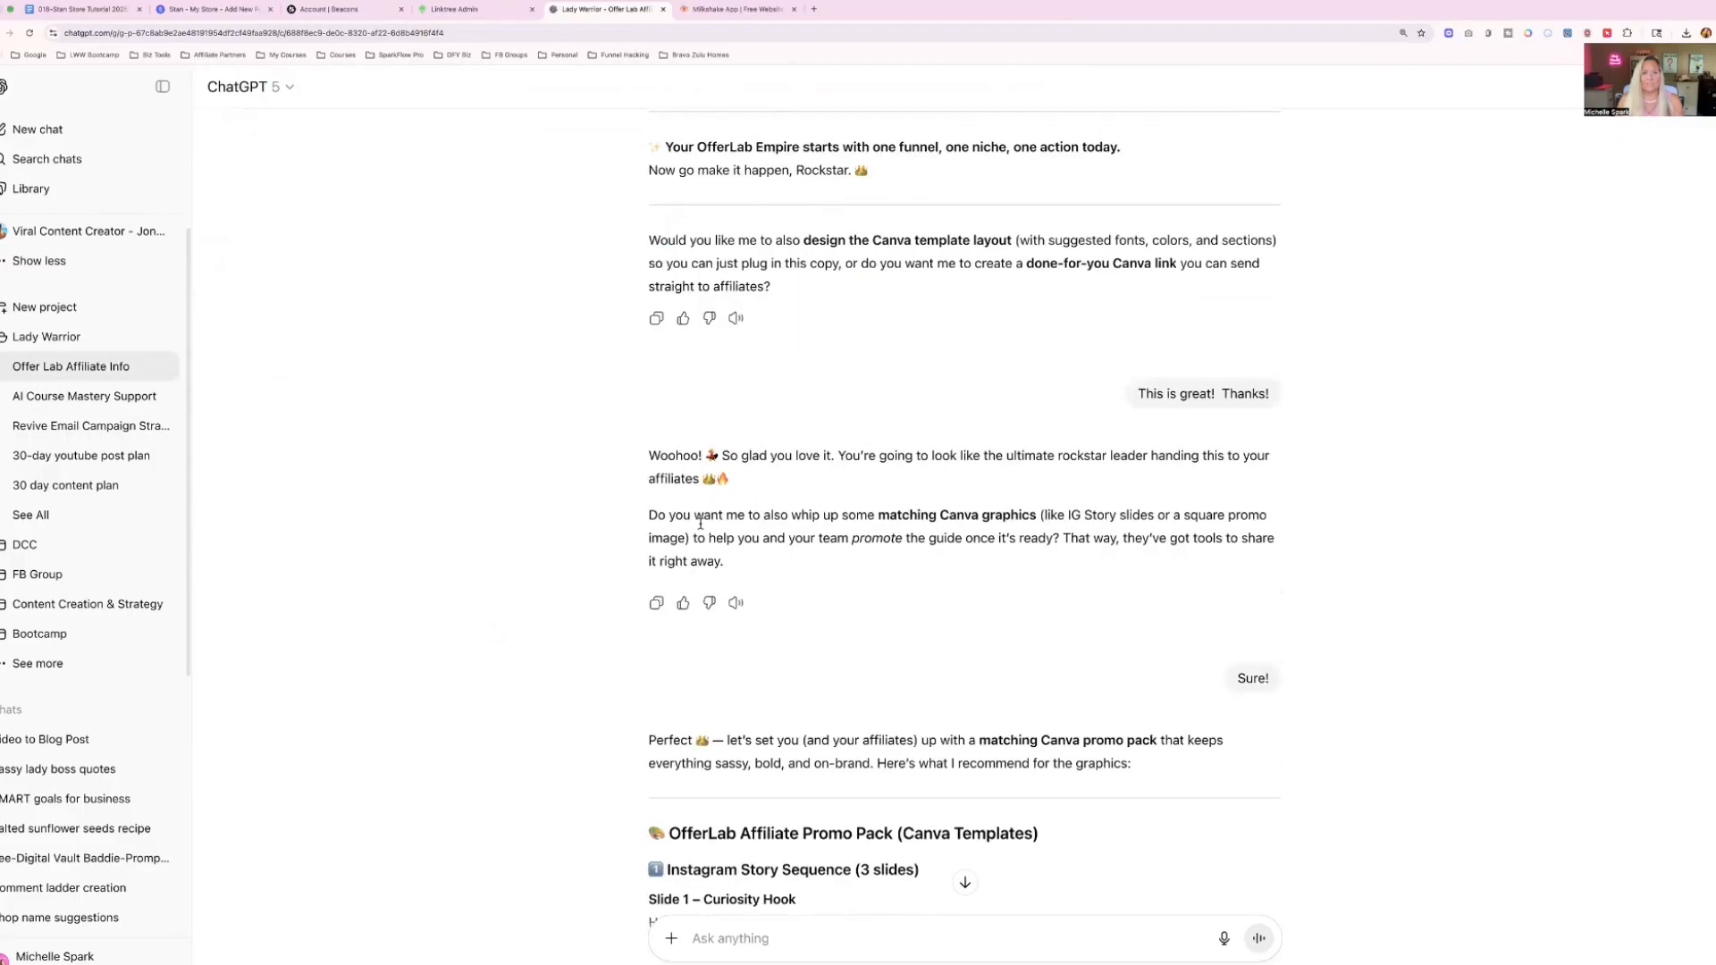
{"action": "scroll", "coordinate": [700, 525], "scroll_direction": "up", "scroll_amount": 8}
{"action": "scroll", "coordinate": [701, 524], "scroll_direction": "up", "scroll_amount": 10}
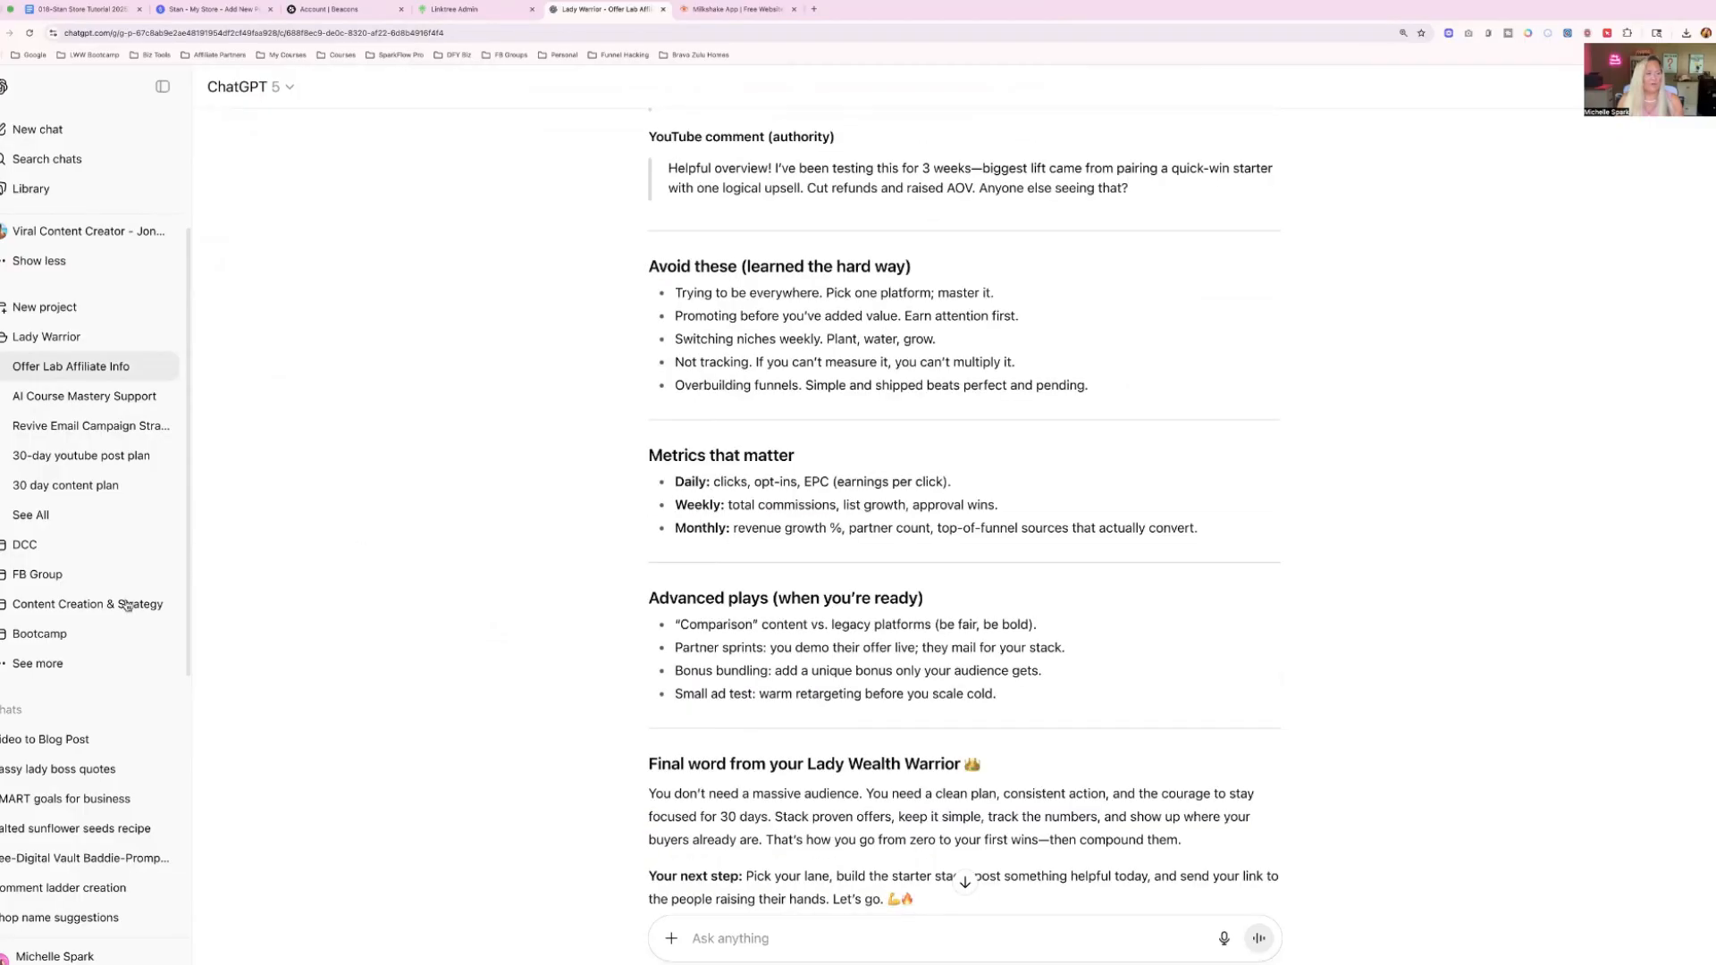
Copy the guide delivery email's body from "Thanks for grabbing your copy" through "Talk soon," in the Video to Blog Post conversation.
{"action": "left_click", "coordinate": [57, 742]}
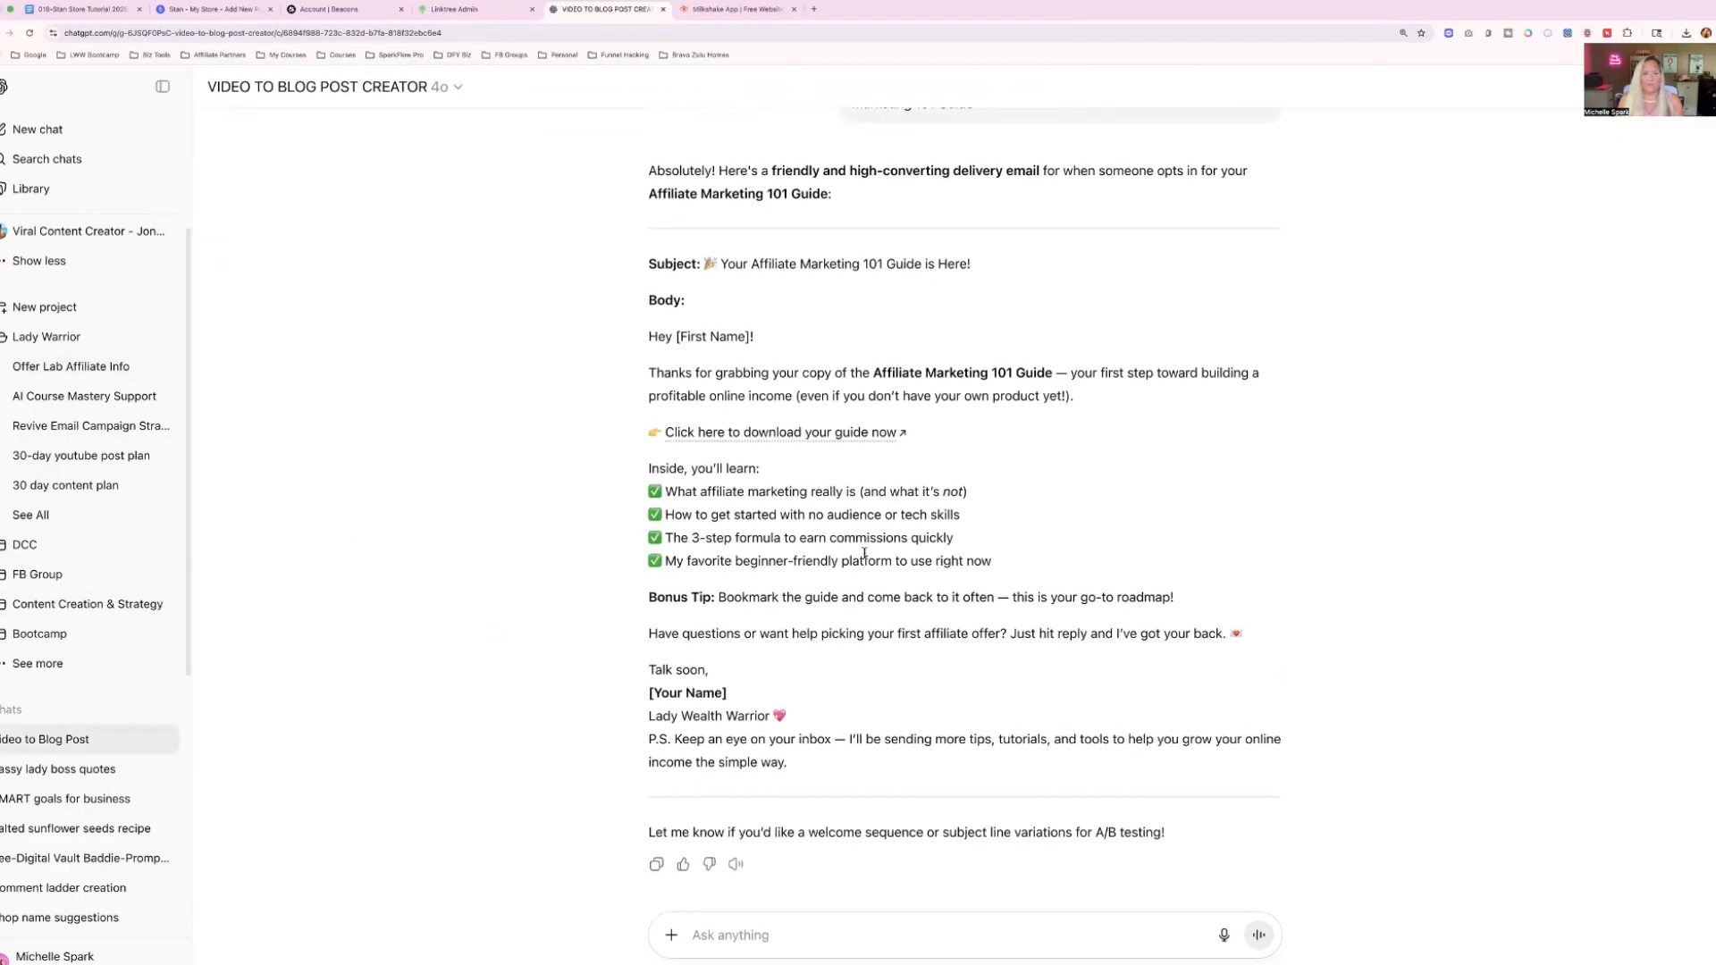
{"action": "left_click_drag", "start_coordinate": [720, 264], "coordinate": [971, 265]}
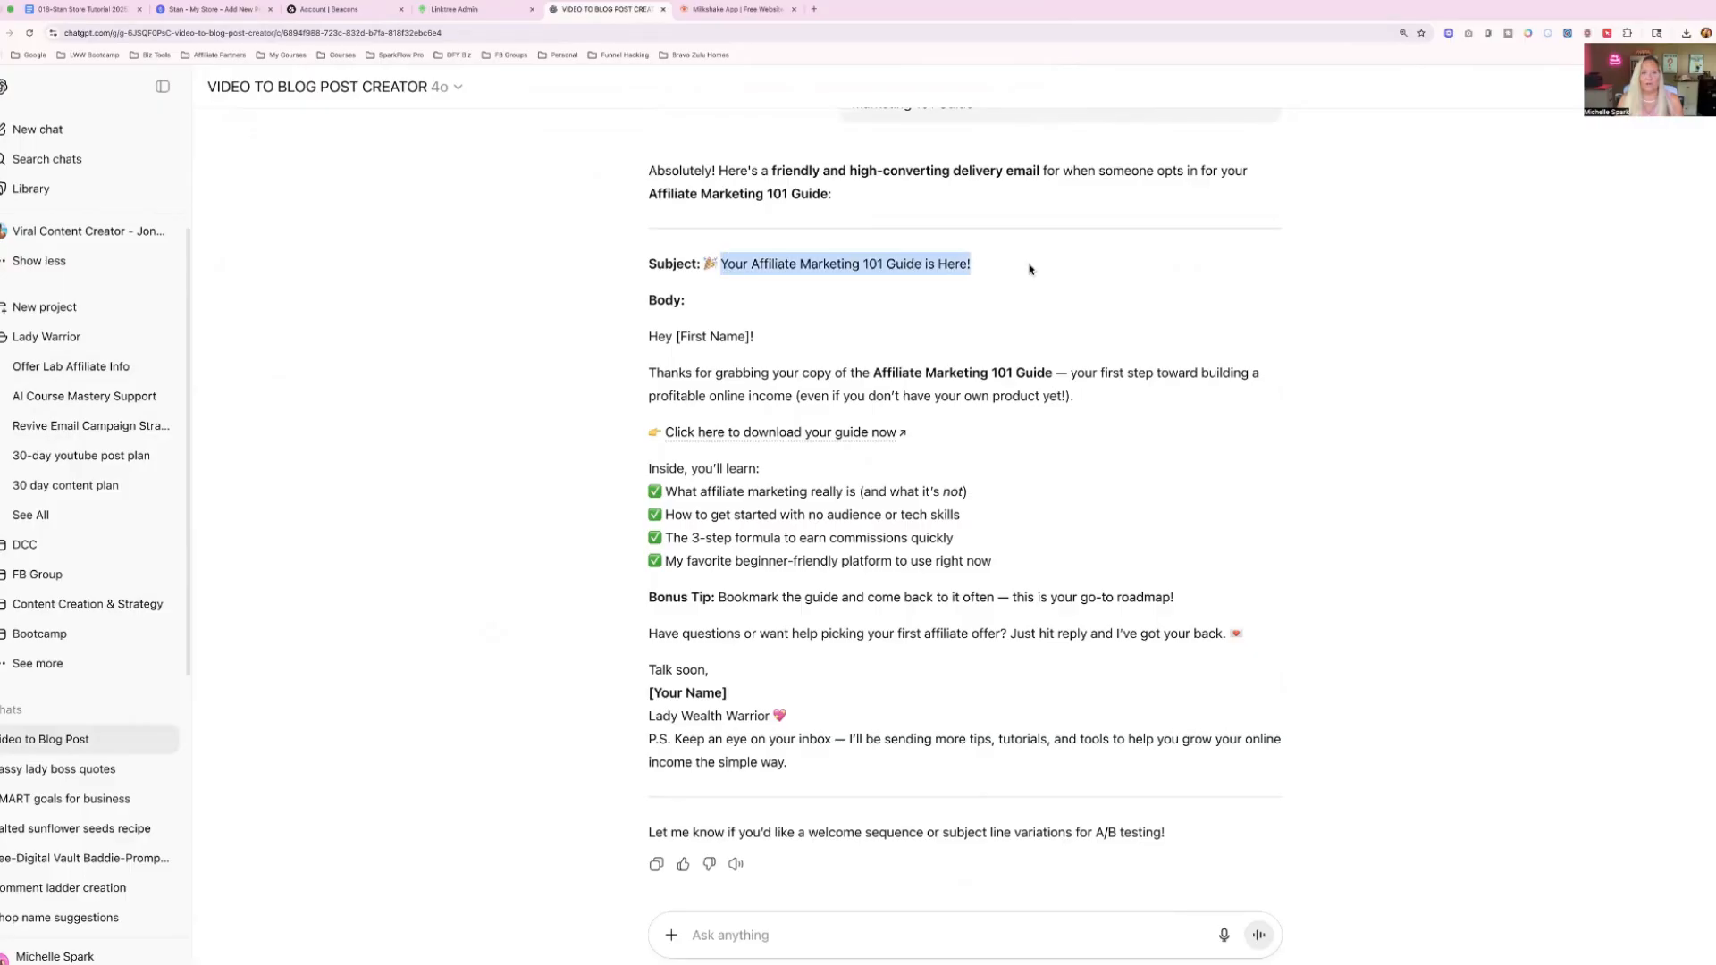
{"action": "left_click_drag", "start_coordinate": [649, 372], "coordinate": [776, 647]}
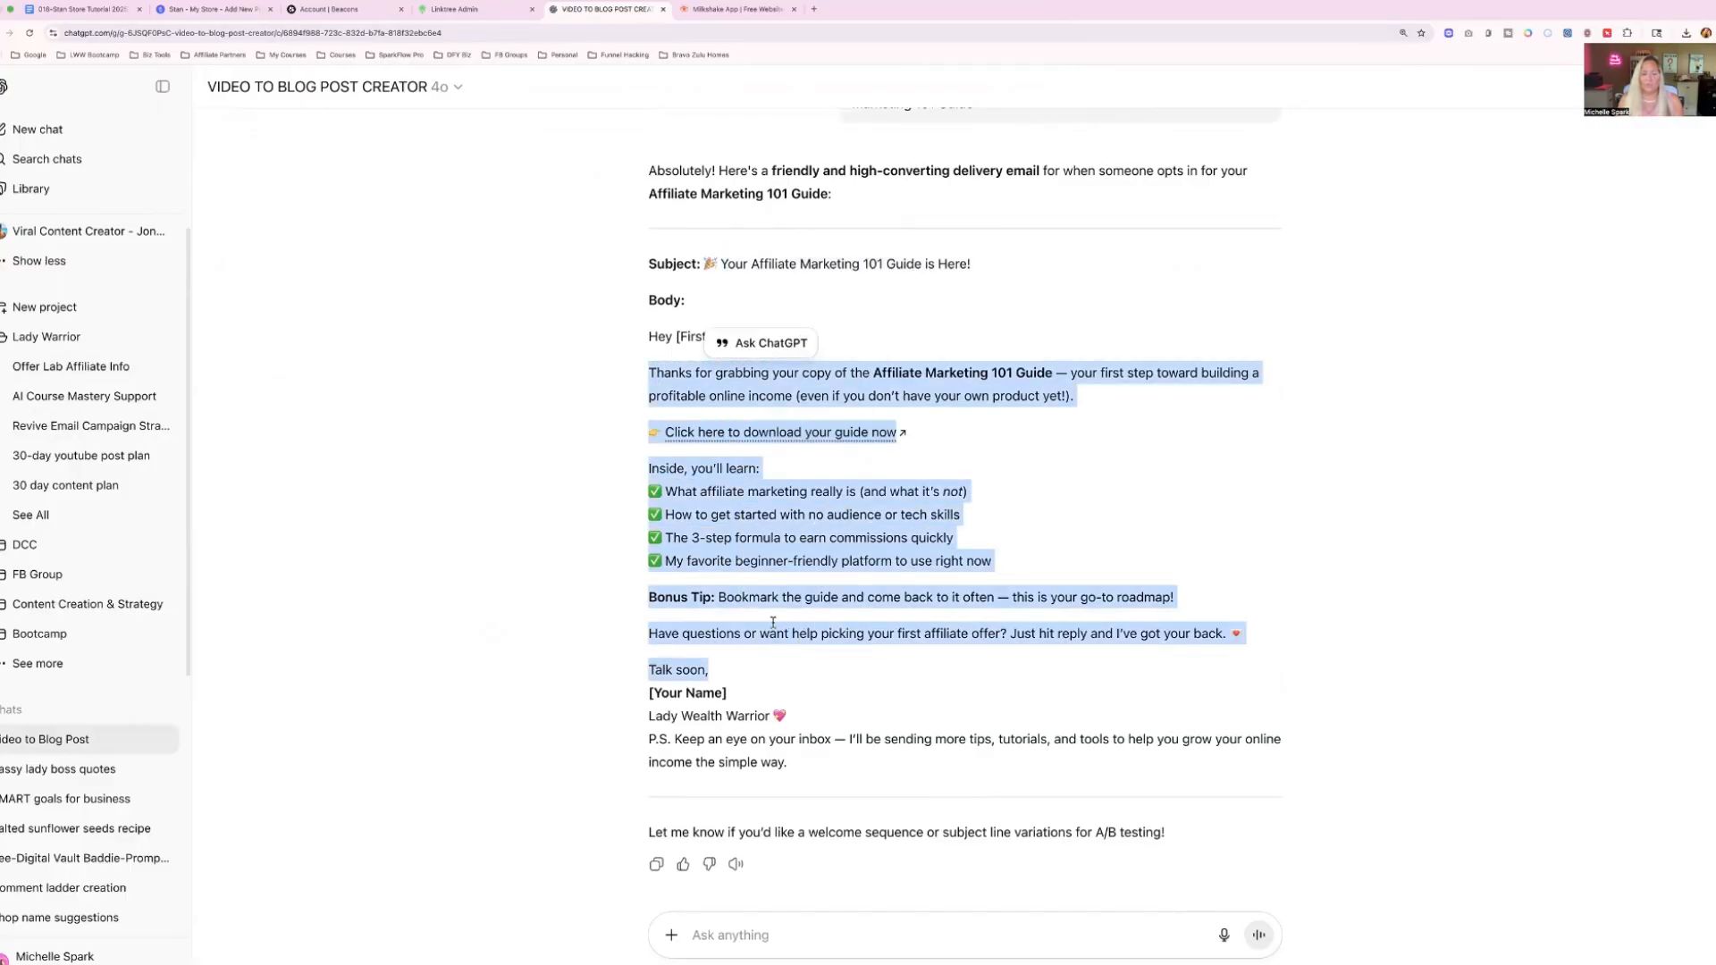
{"action": "right_click", "coordinate": [761, 540]}
{"action": "left_click", "coordinate": [787, 563]}
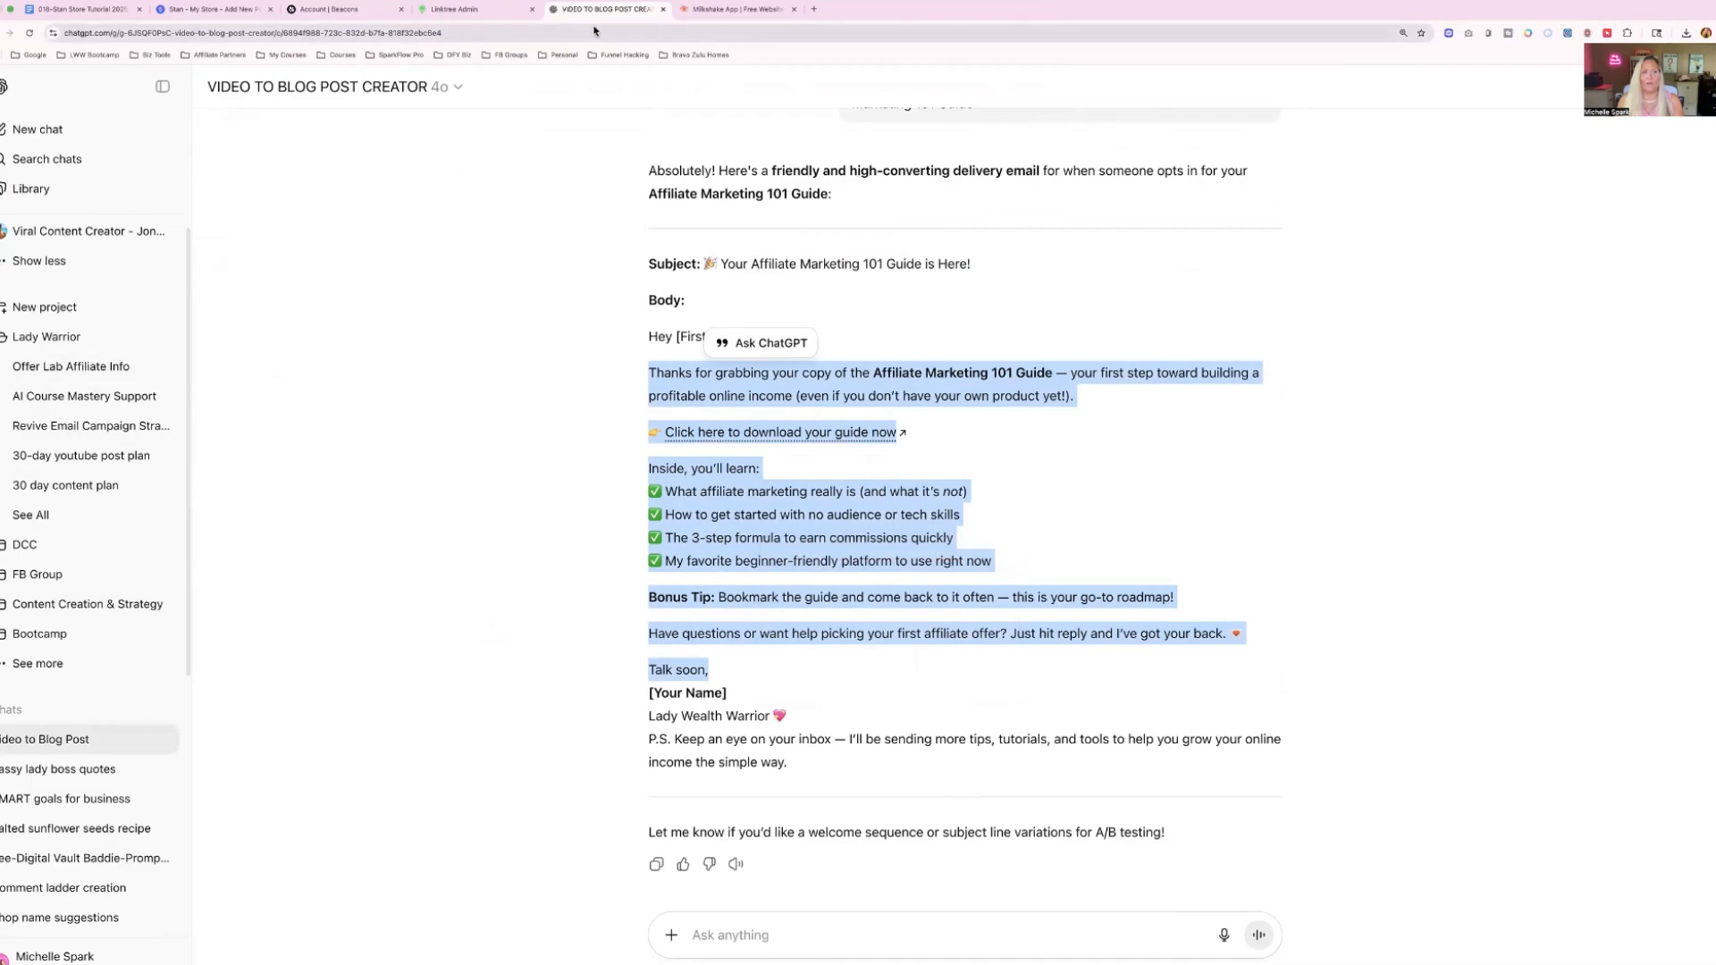
Return to Stan and replace "Here is your download for:" in the confirmation email body with the copied email text.
{"action": "left_click", "coordinate": [213, 9]}
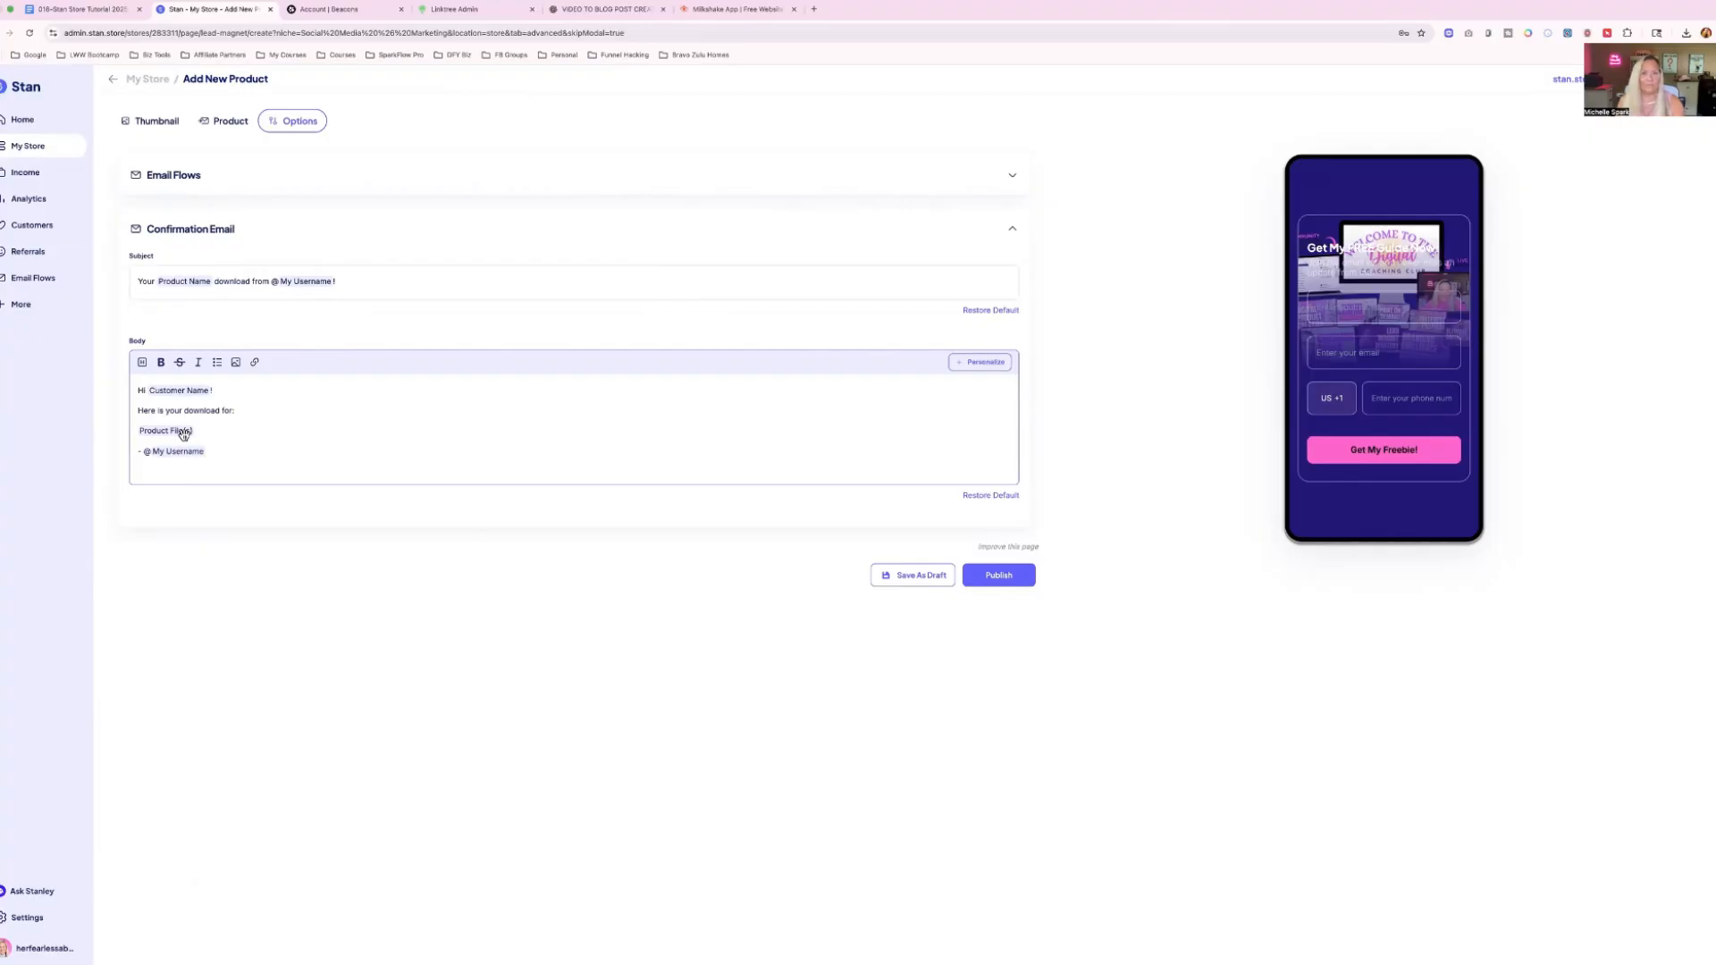
{"action": "left_click_drag", "start_coordinate": [139, 412], "coordinate": [271, 410]}
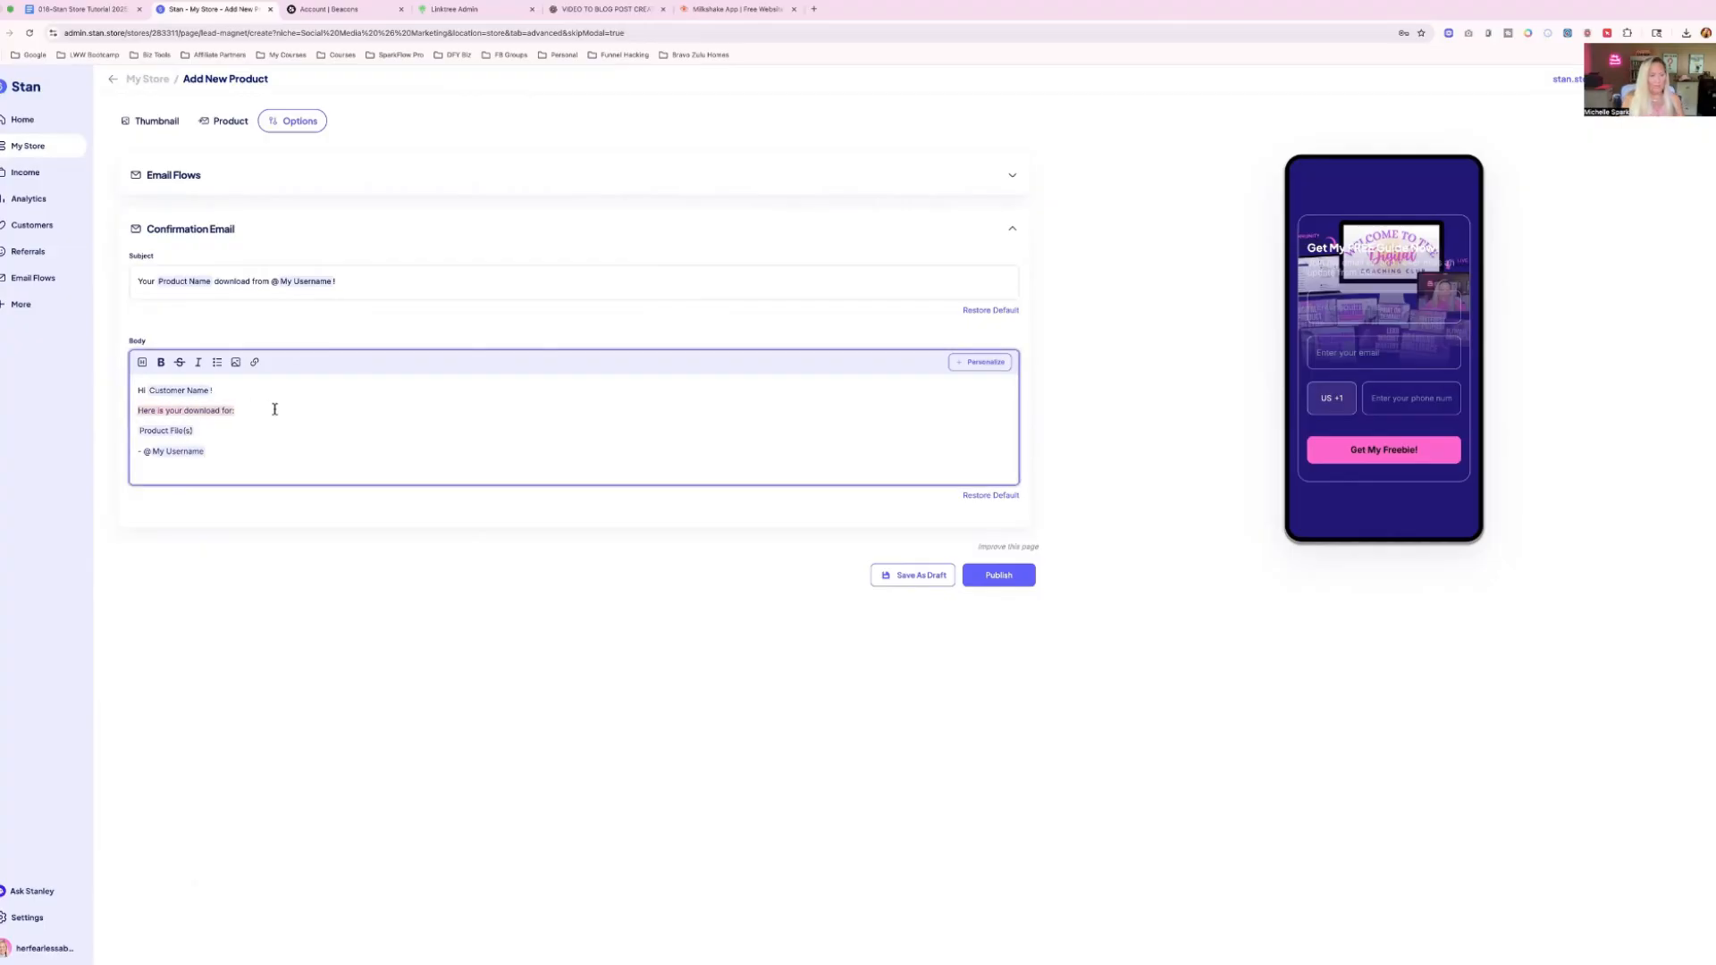
{"action": "key", "text": "super+v"}
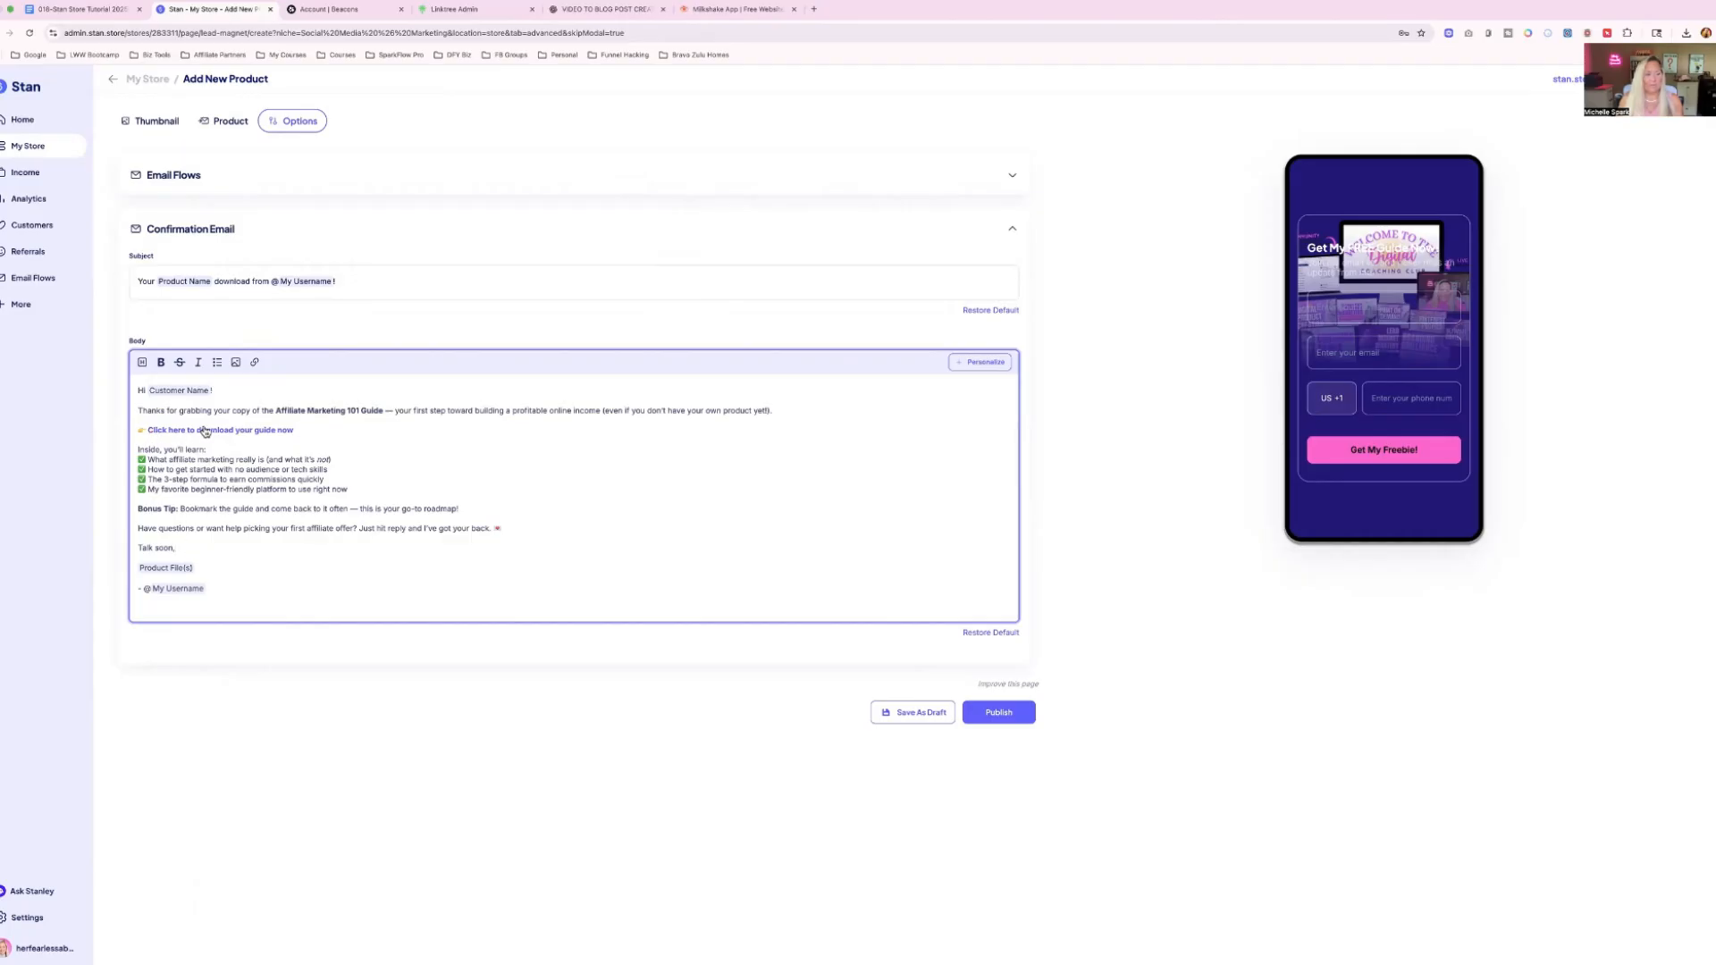
Replace the "Click here to download your guide now" line with "Click here to download your free guide" followed by the Product File(s) placeholder.
{"action": "left_click_drag", "start_coordinate": [291, 434], "coordinate": [147, 430]}
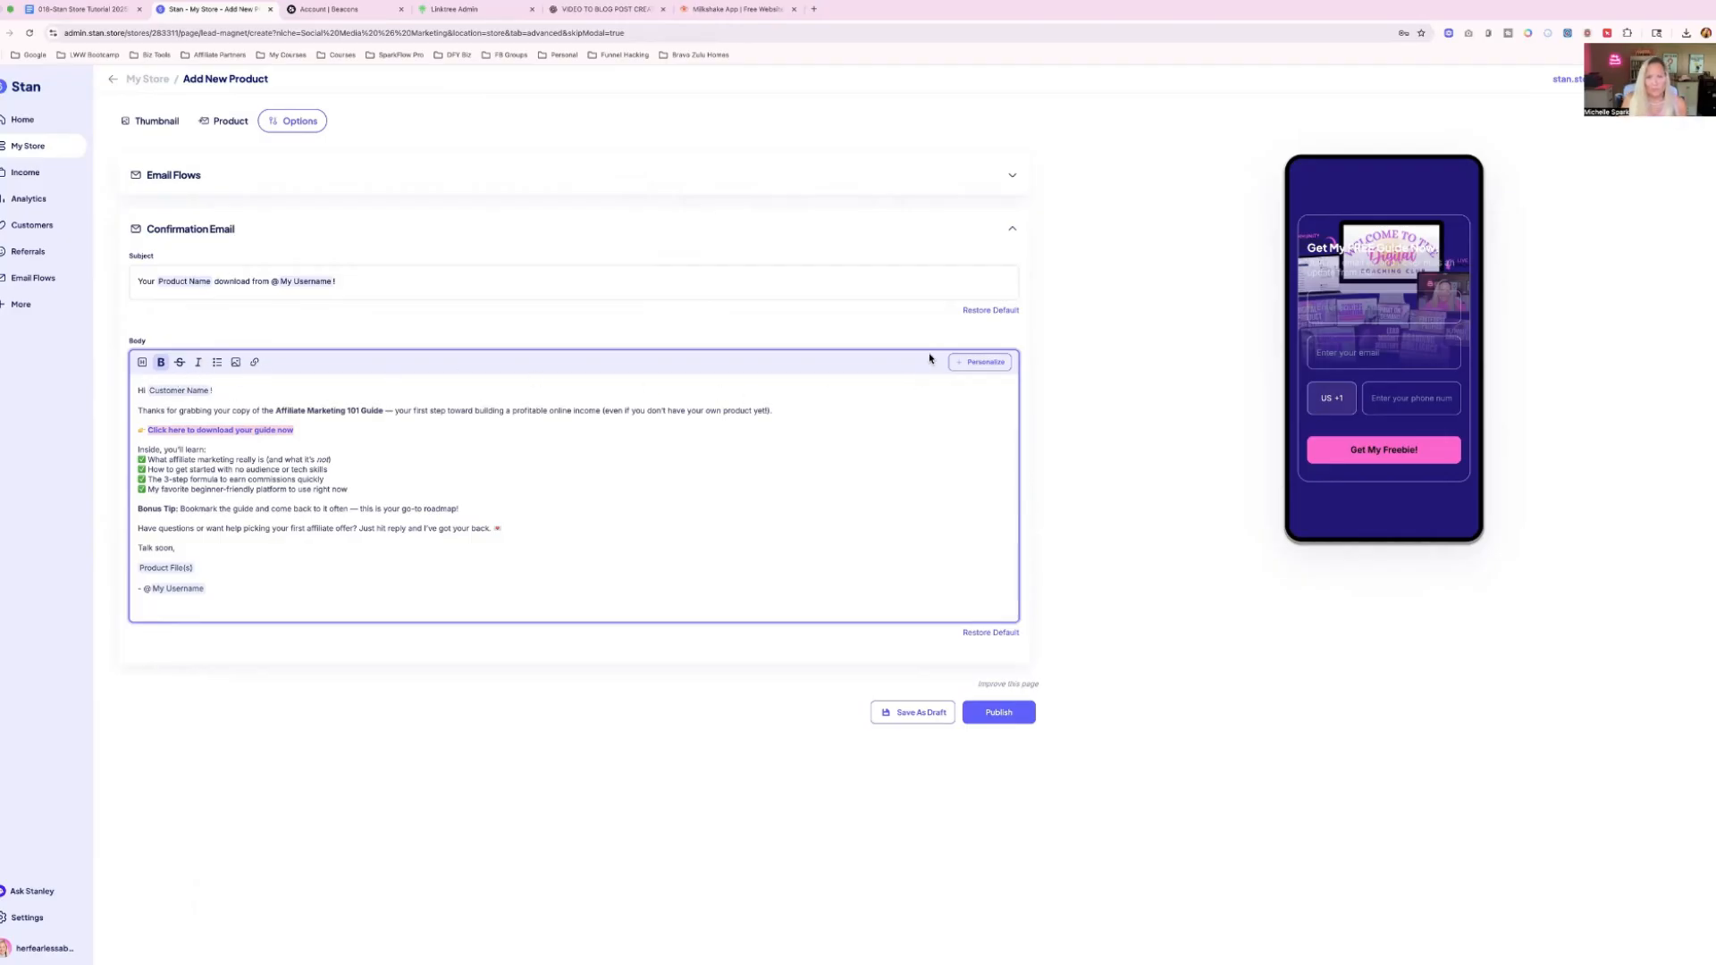
{"action": "left_click", "coordinate": [976, 370]}
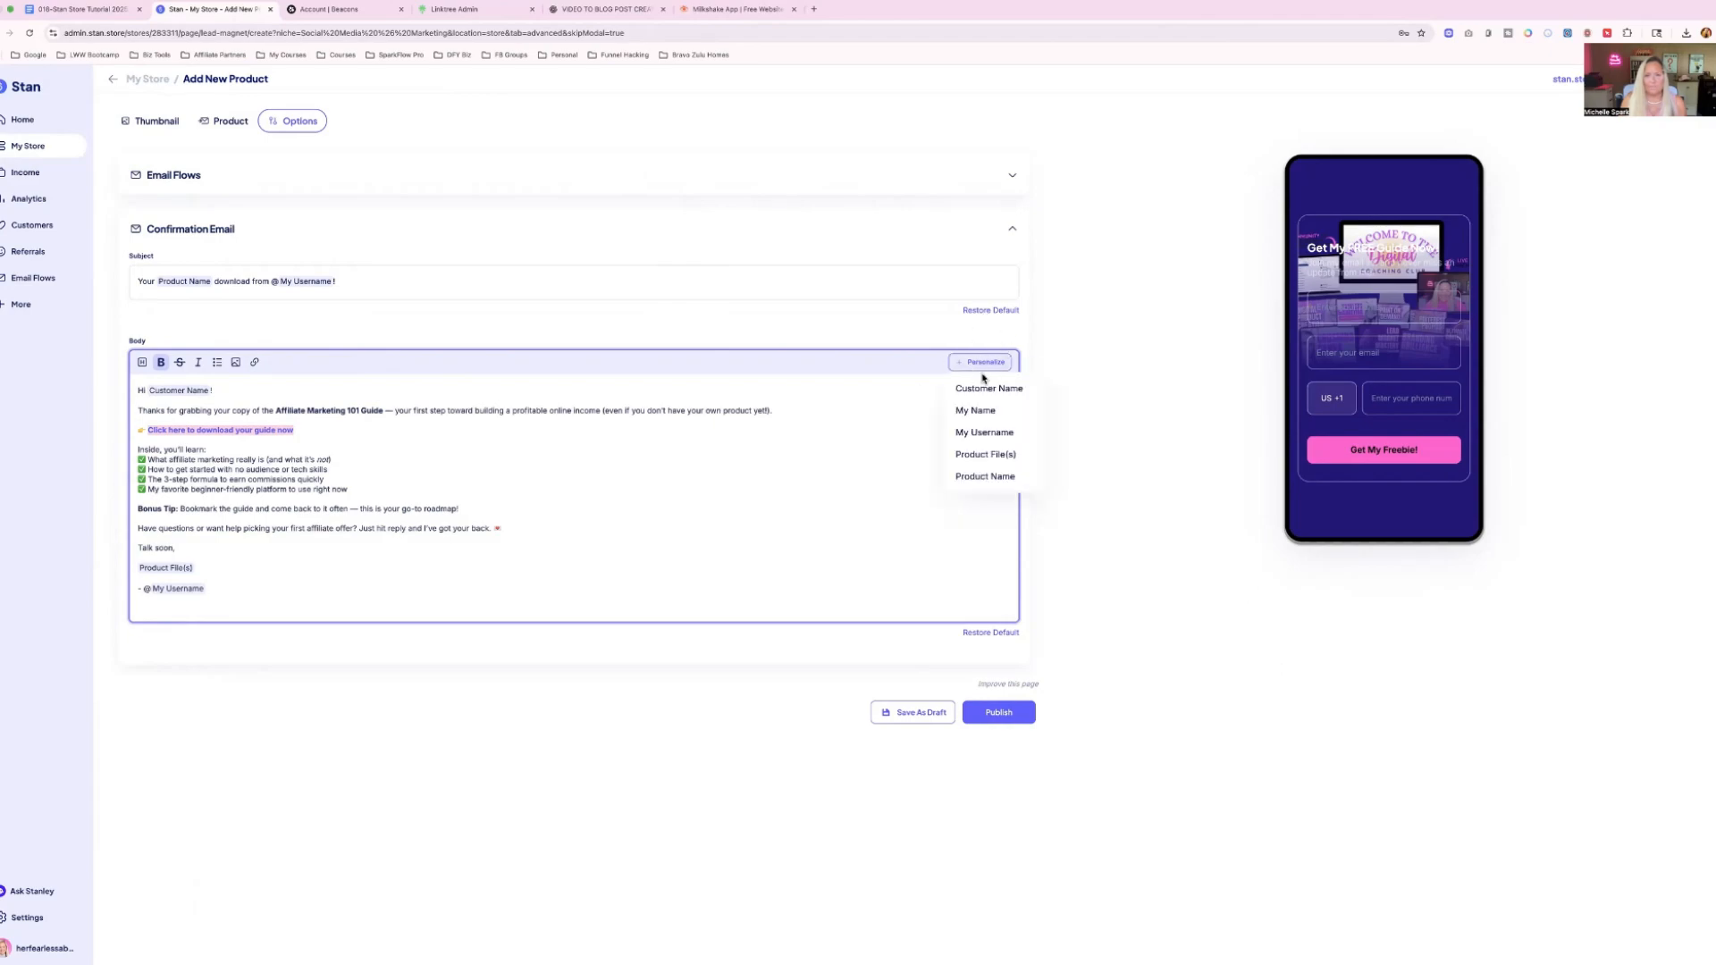
{"action": "left_click", "coordinate": [982, 455]}
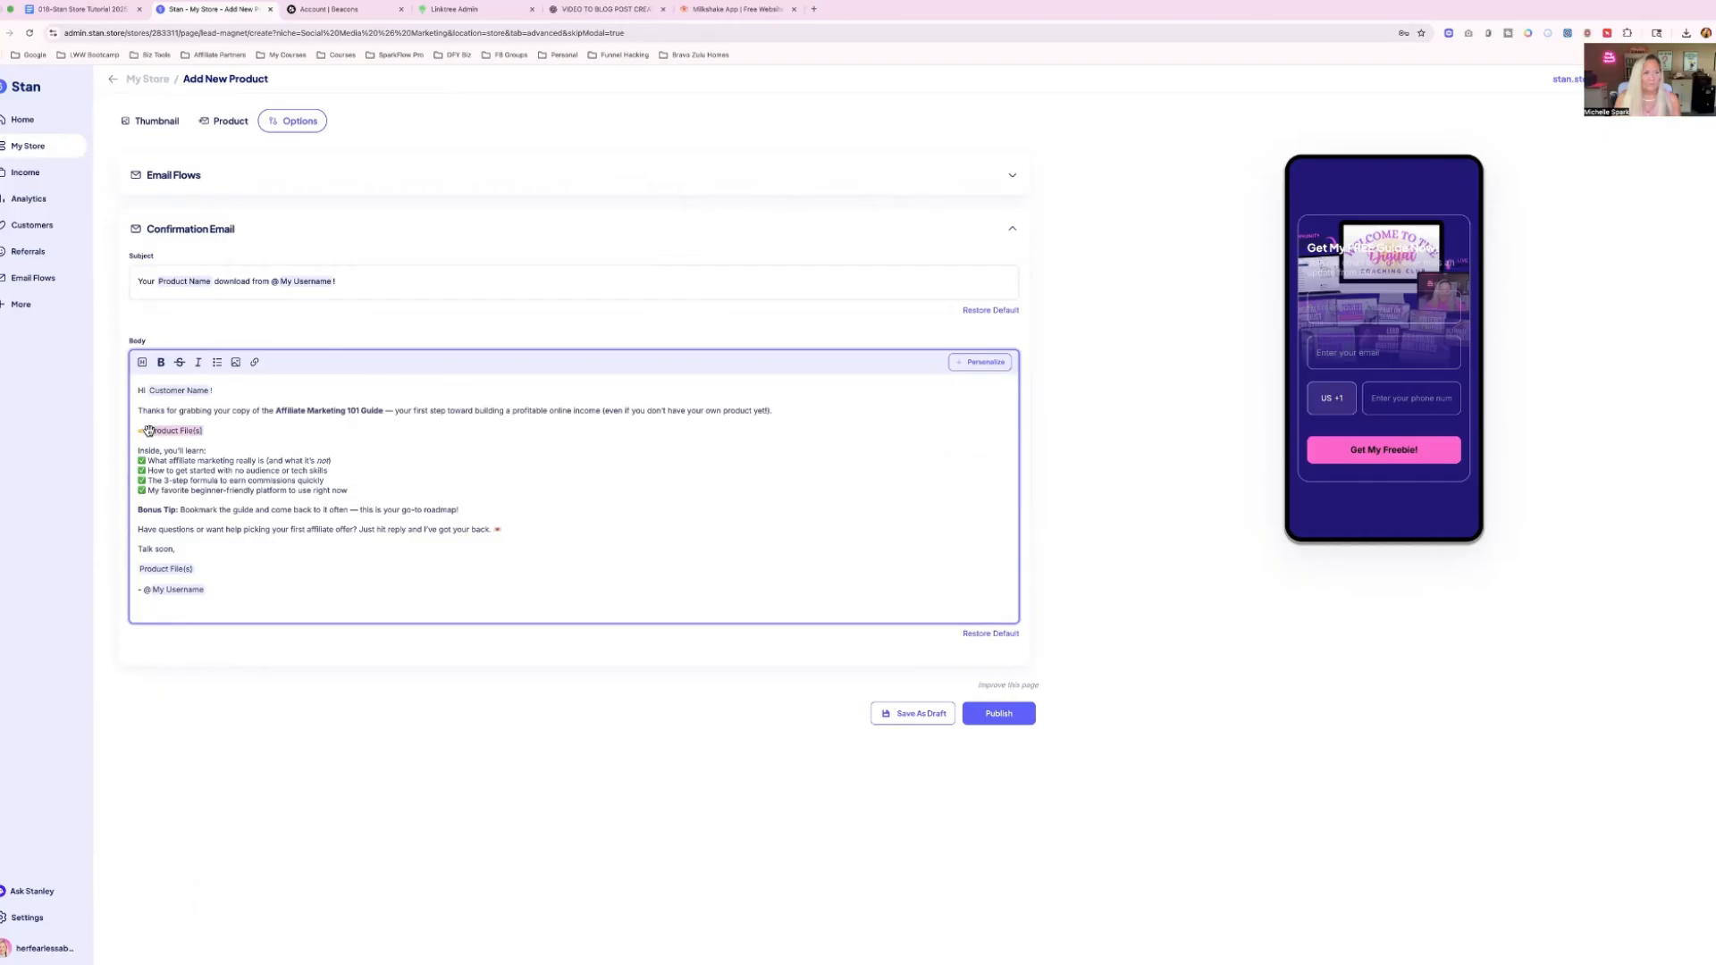
{"action": "key", "text": "Left"}
{"action": "type", "text": "Click here t"}
{"action": "type", "text": "o download your"}
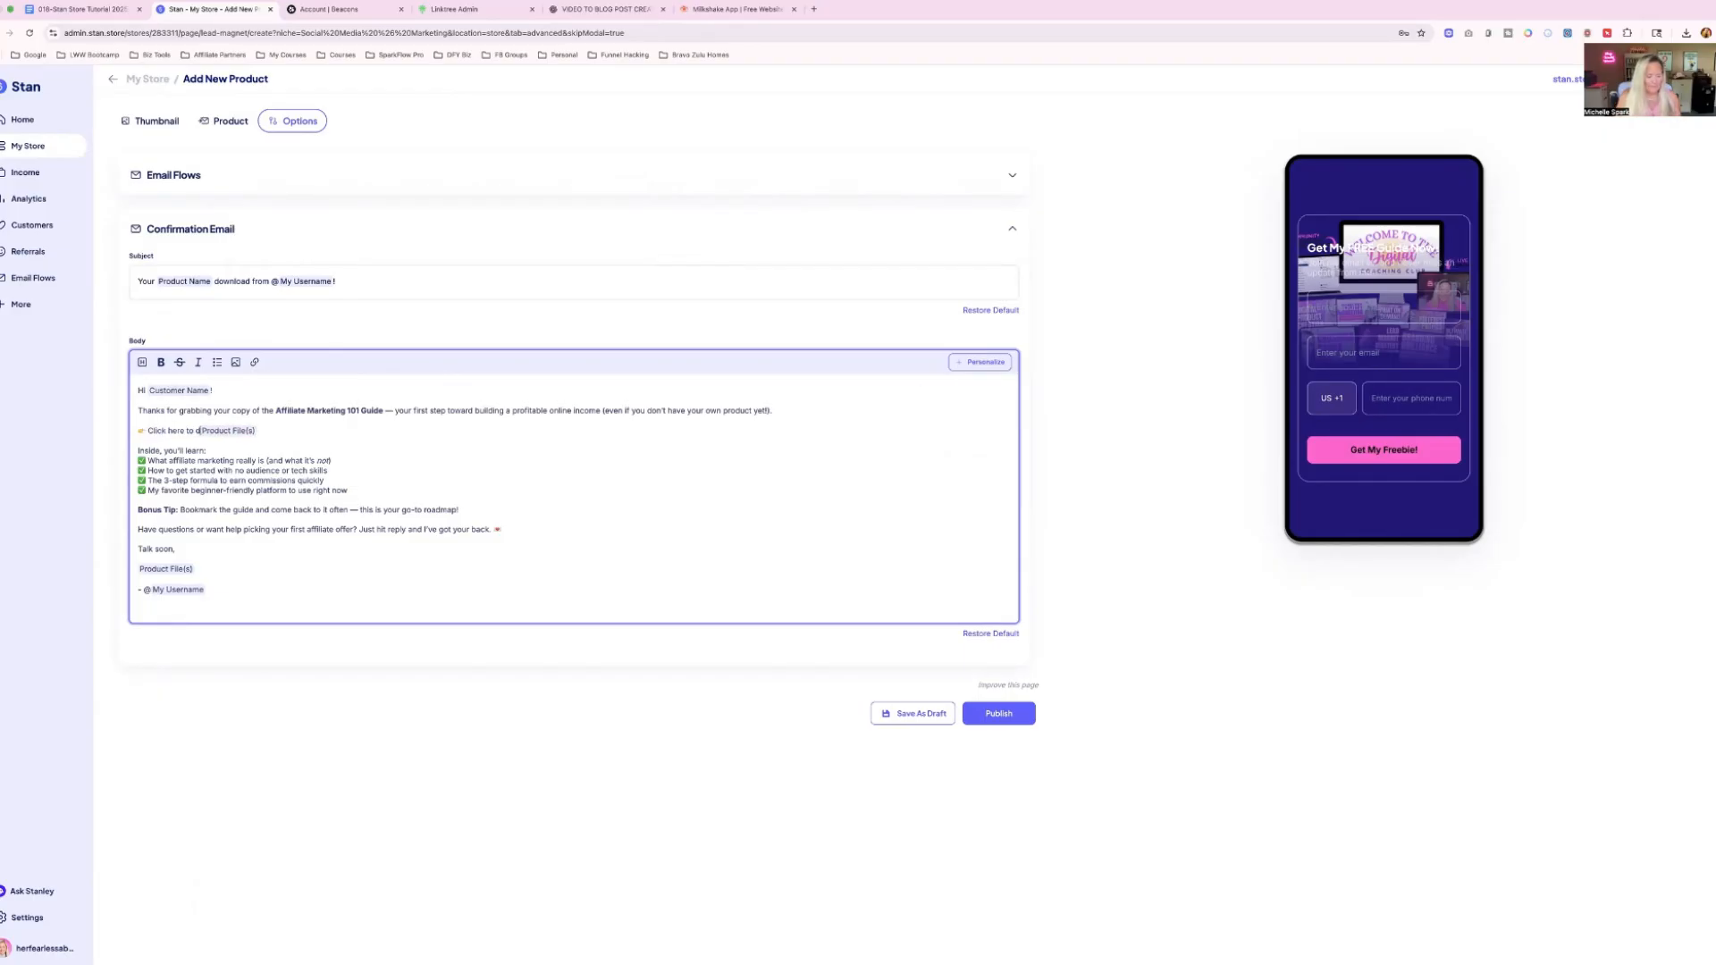
{"action": "type", "text": " free guide"}
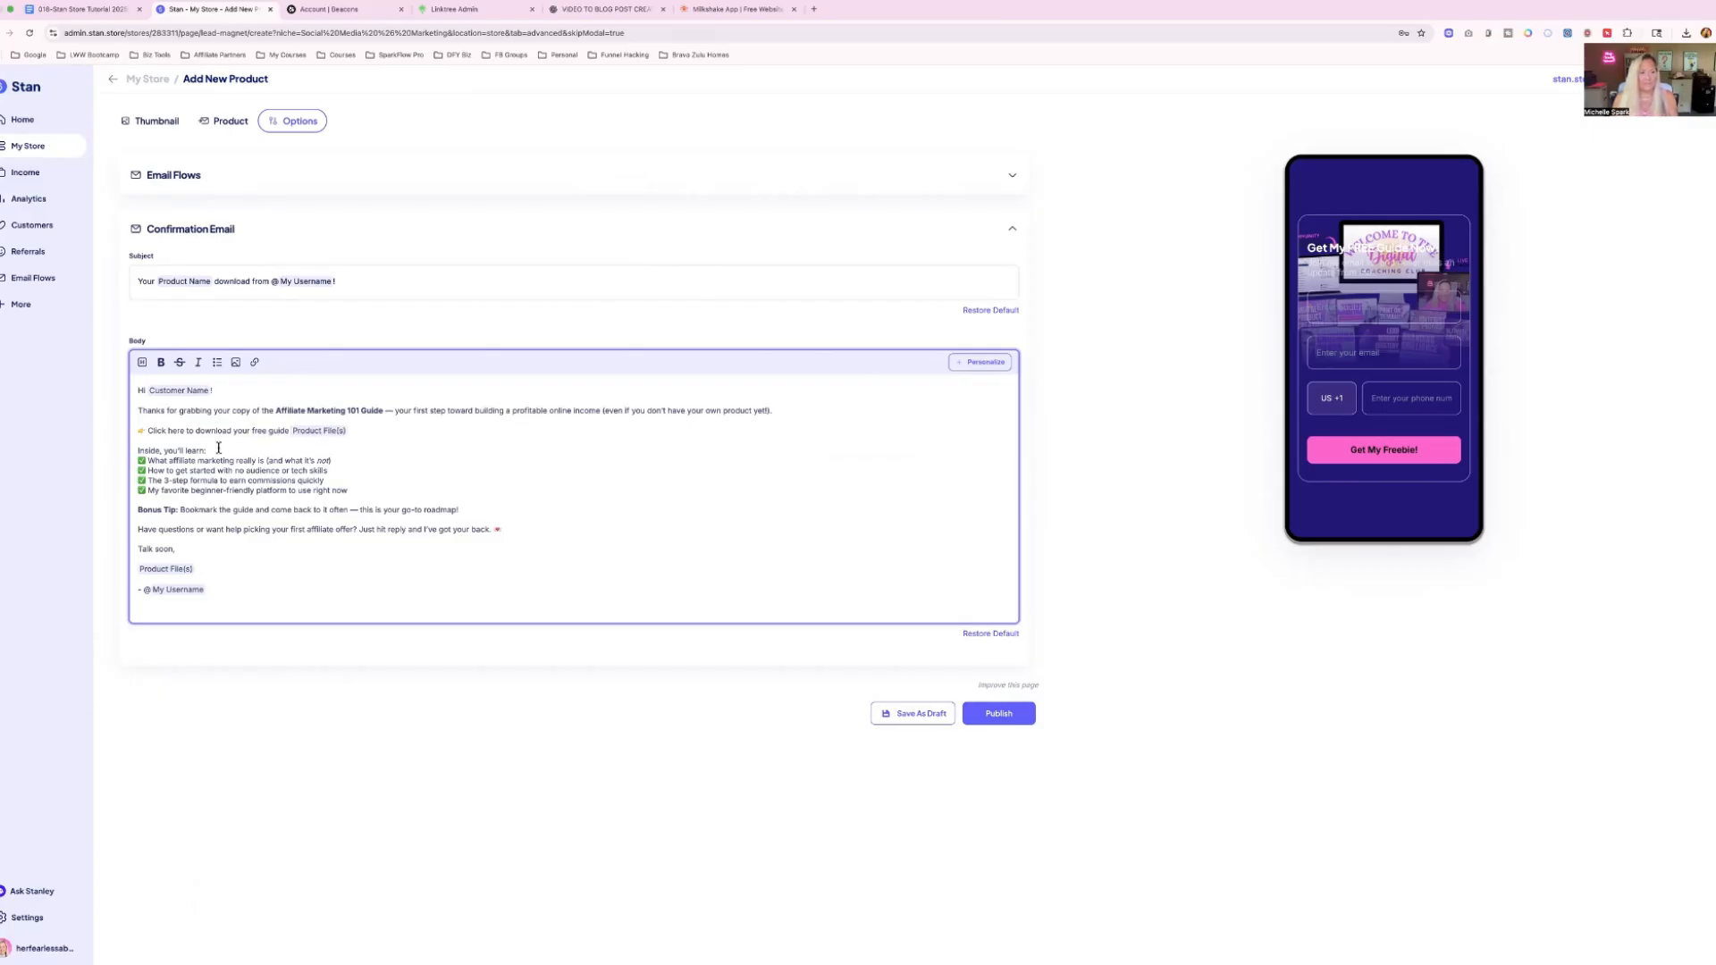
Delete the extra Product File(s) placeholder below "Talk soon," and add a blank line after "Inside, you'll learn:".
{"action": "left_click", "coordinate": [140, 569]}
{"action": "key", "text": "BackSpace"}
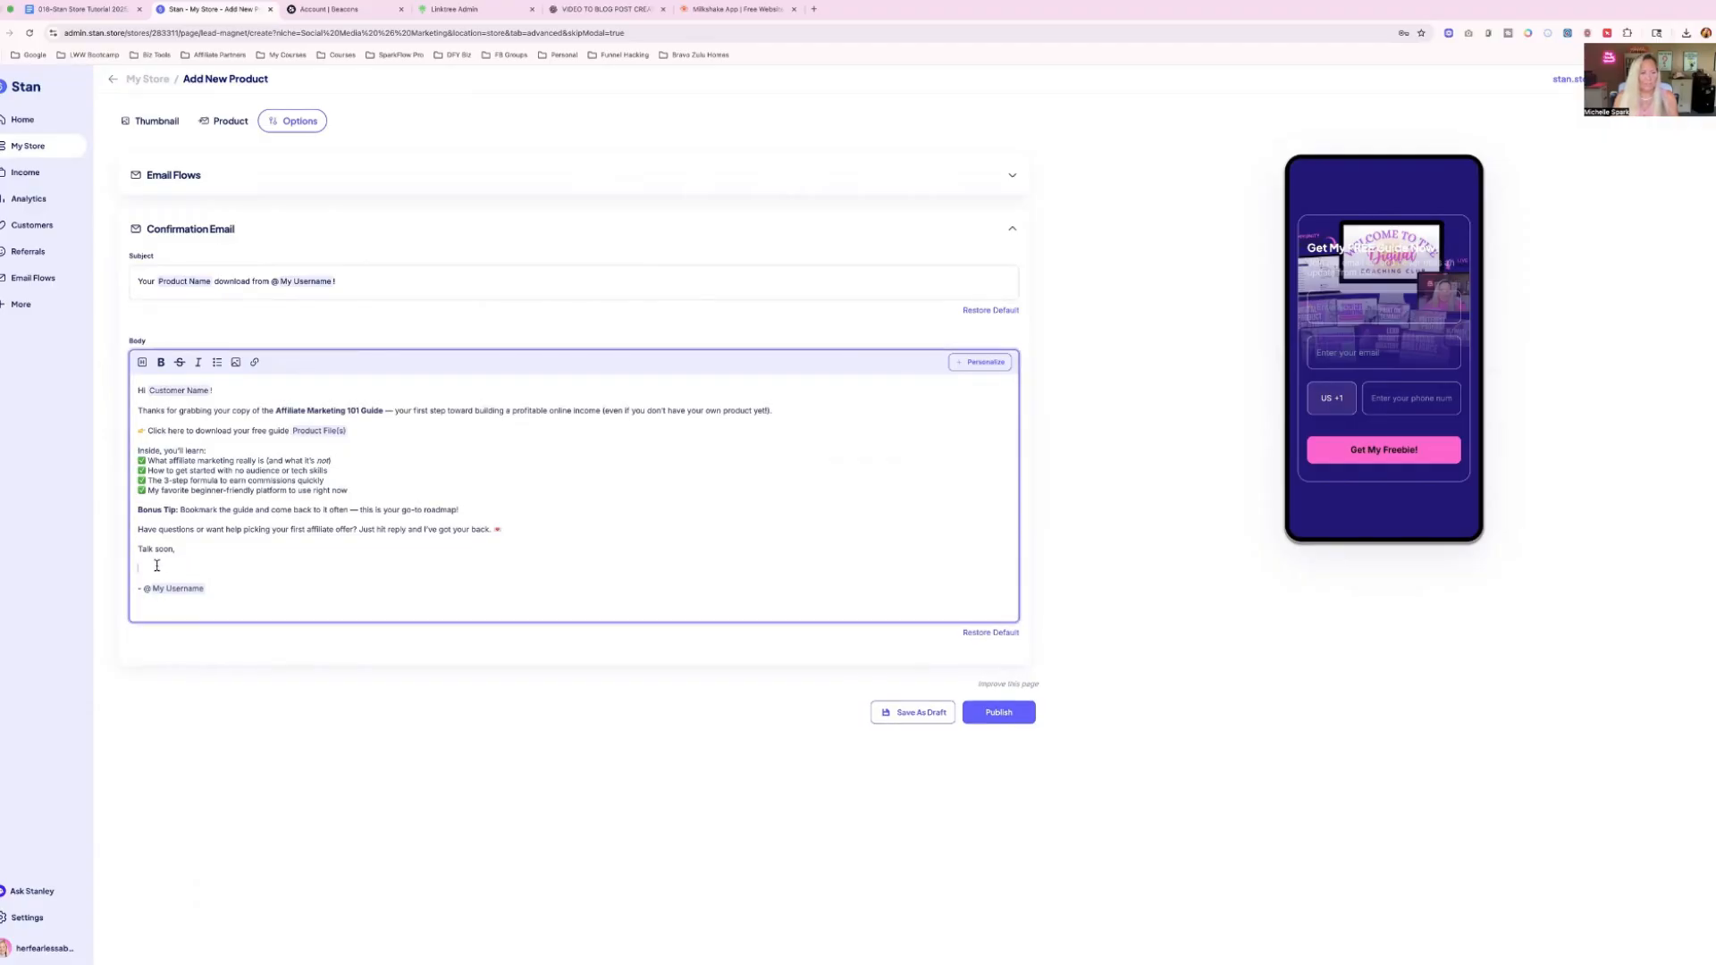
{"action": "key", "text": "BackSpace"}
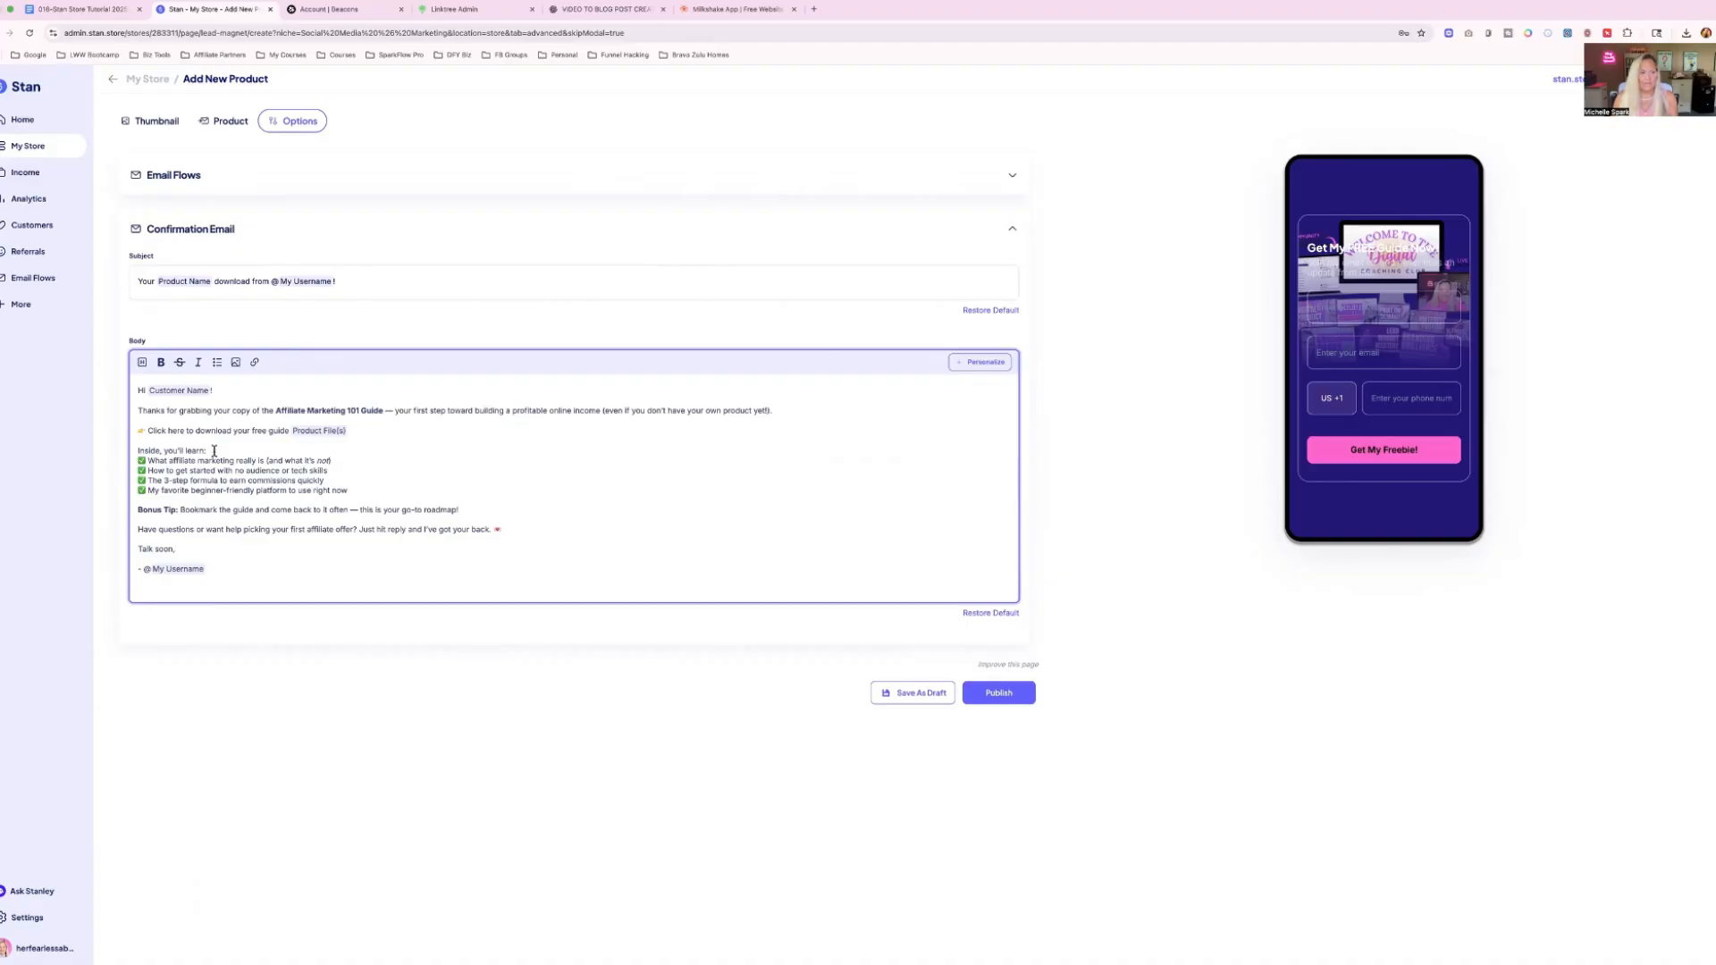
{"action": "key", "text": "Return"}
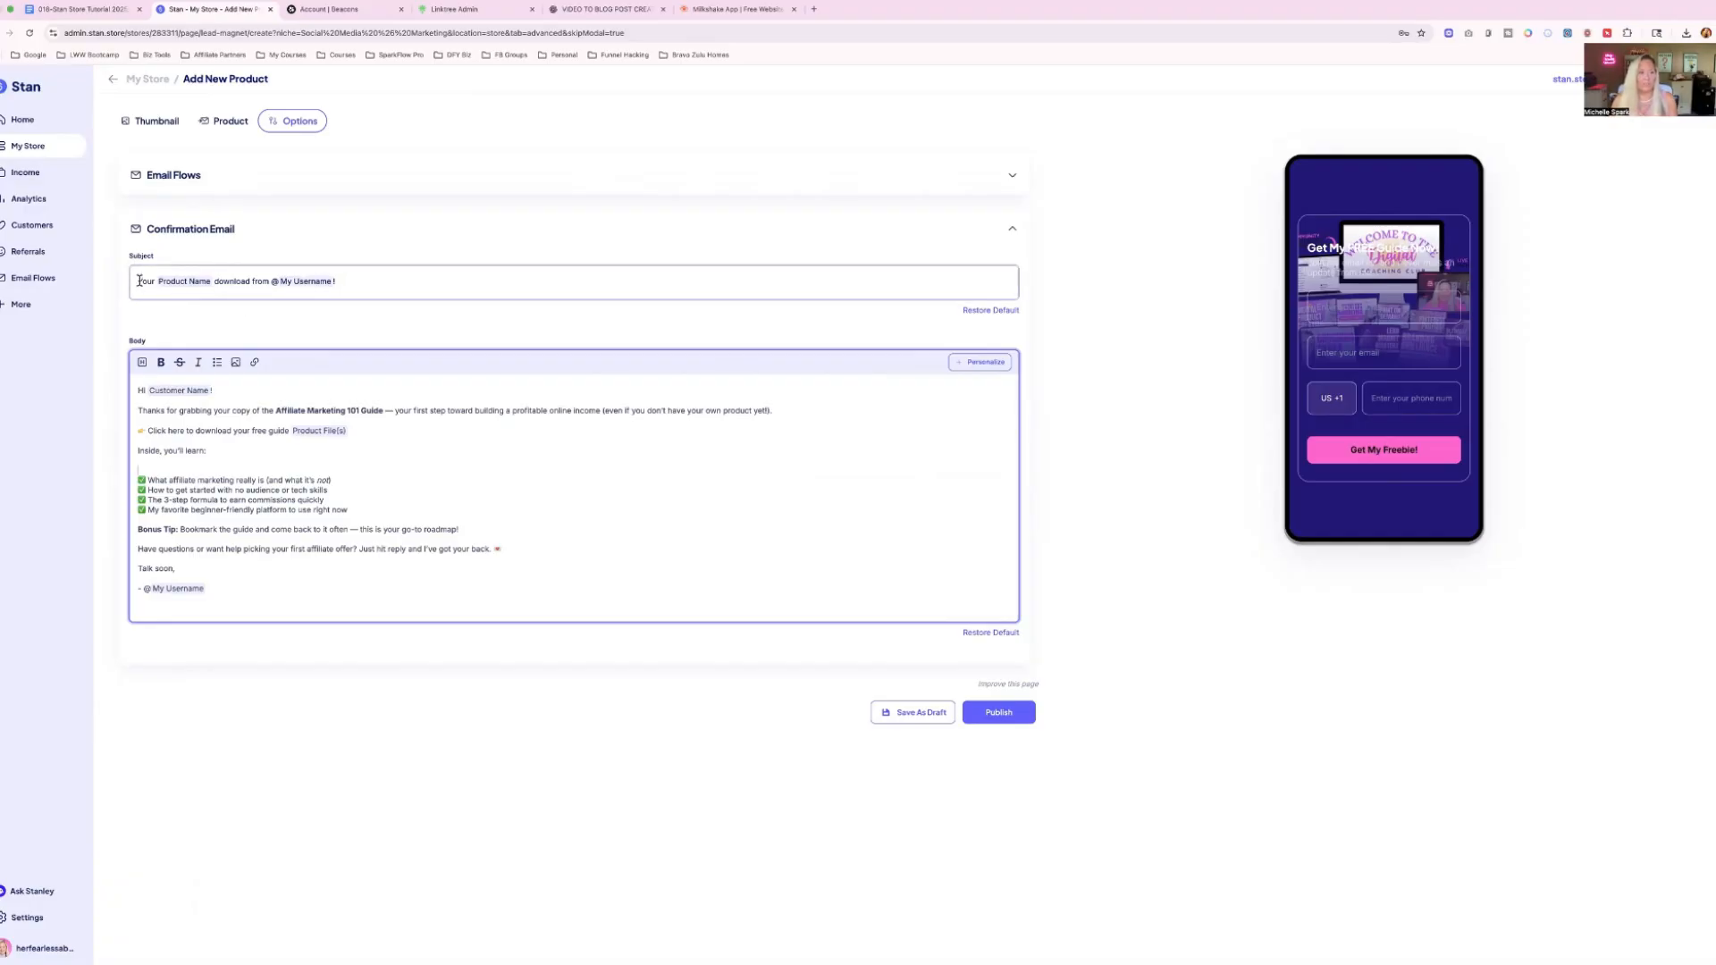
Switch to ChatGPT and copy the guide delivery email's subject line, "Your Affiliate Marketing 101 Guide is Here!" with its emoji.
{"action": "left_click", "coordinate": [606, 9]}
{"action": "left_click_drag", "start_coordinate": [706, 263], "coordinate": [971, 266]}
{"action": "right_click", "coordinate": [934, 265]}
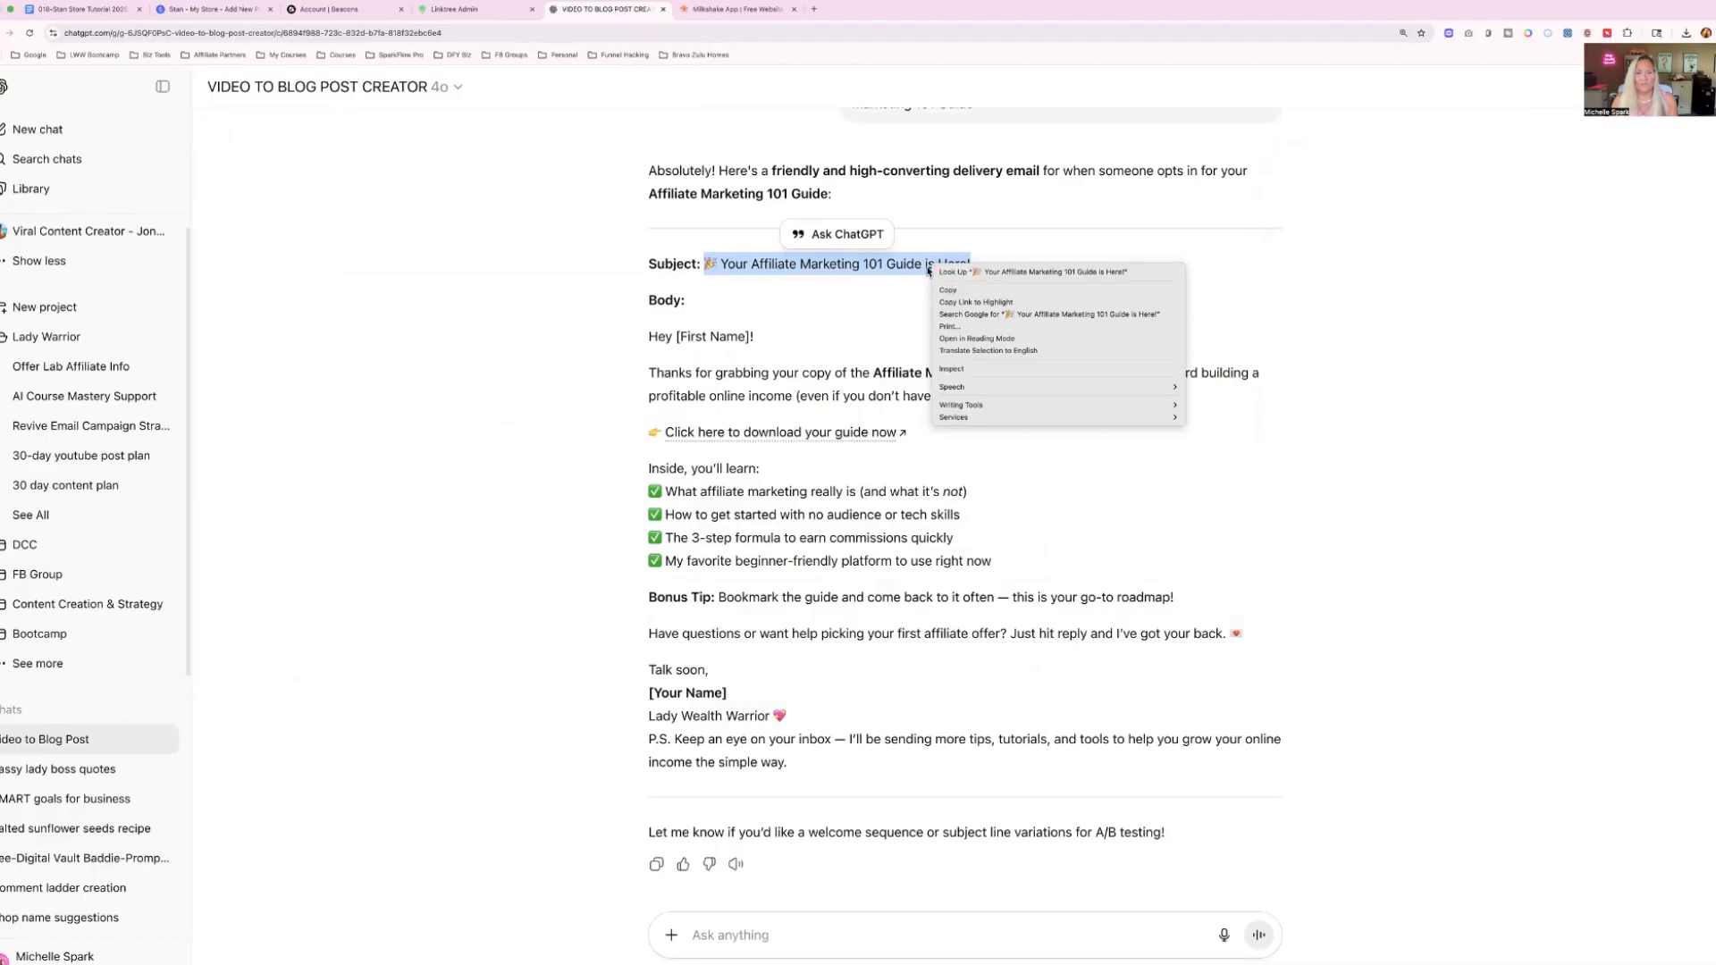
{"action": "left_click", "coordinate": [948, 291]}
Return to Stan and replace the confirmation email's subject with the copied "Your Affiliate Marketing 101 Guide is Here!" line.
{"action": "left_click", "coordinate": [214, 9]}
{"action": "left_click", "coordinate": [161, 277]}
{"action": "key", "text": "ctrl+a"}
{"action": "key", "text": "ctrl+v"}
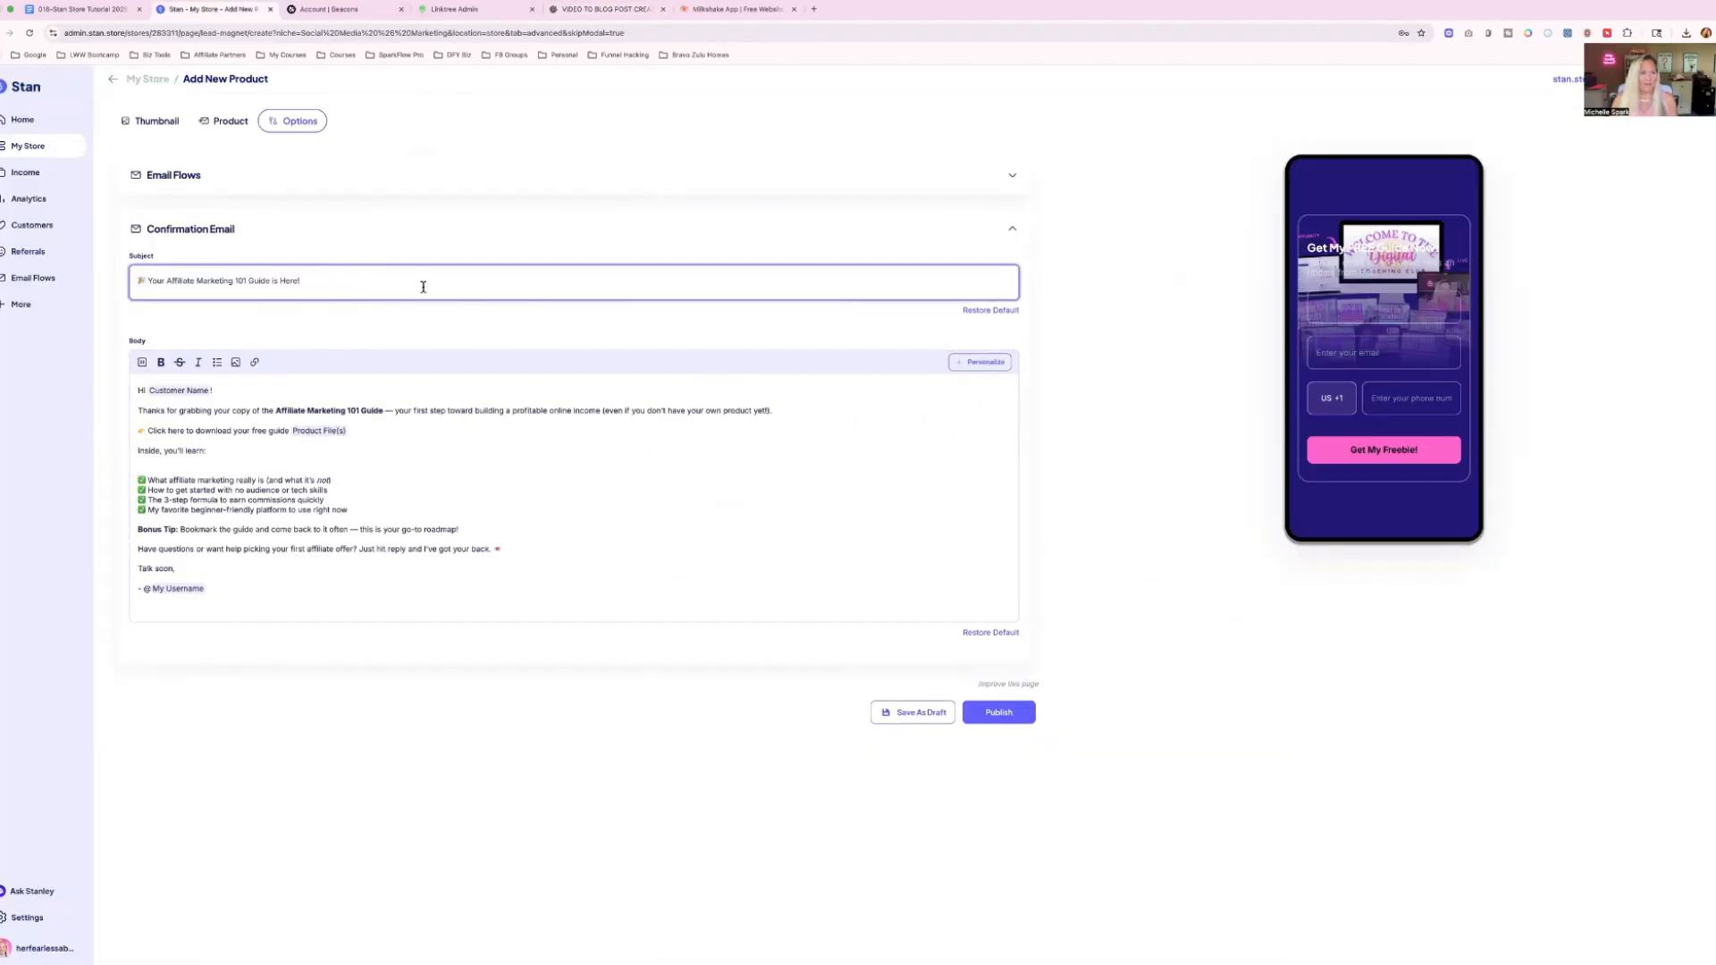
Publish the free guide product and move "Get My FREE Guide Now!" to the top of the Hot Right Now section.
{"action": "left_click", "coordinate": [999, 712]}
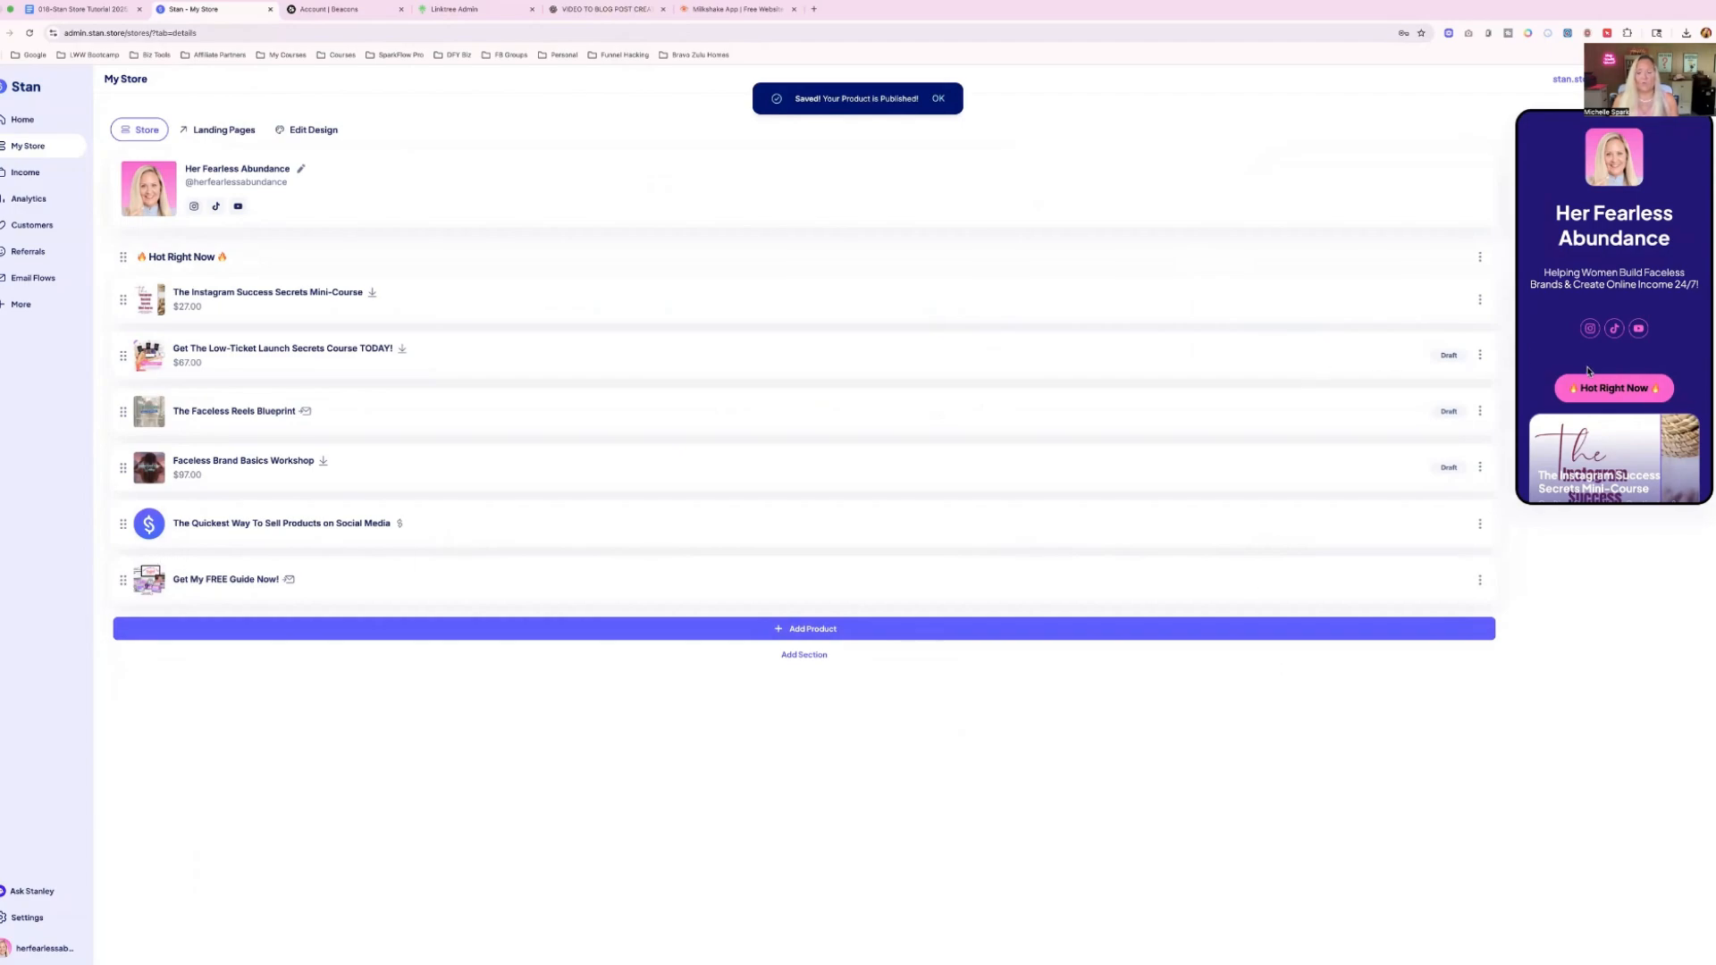
{"action": "scroll", "coordinate": [1588, 371], "scroll_direction": "down", "scroll_amount": 10}
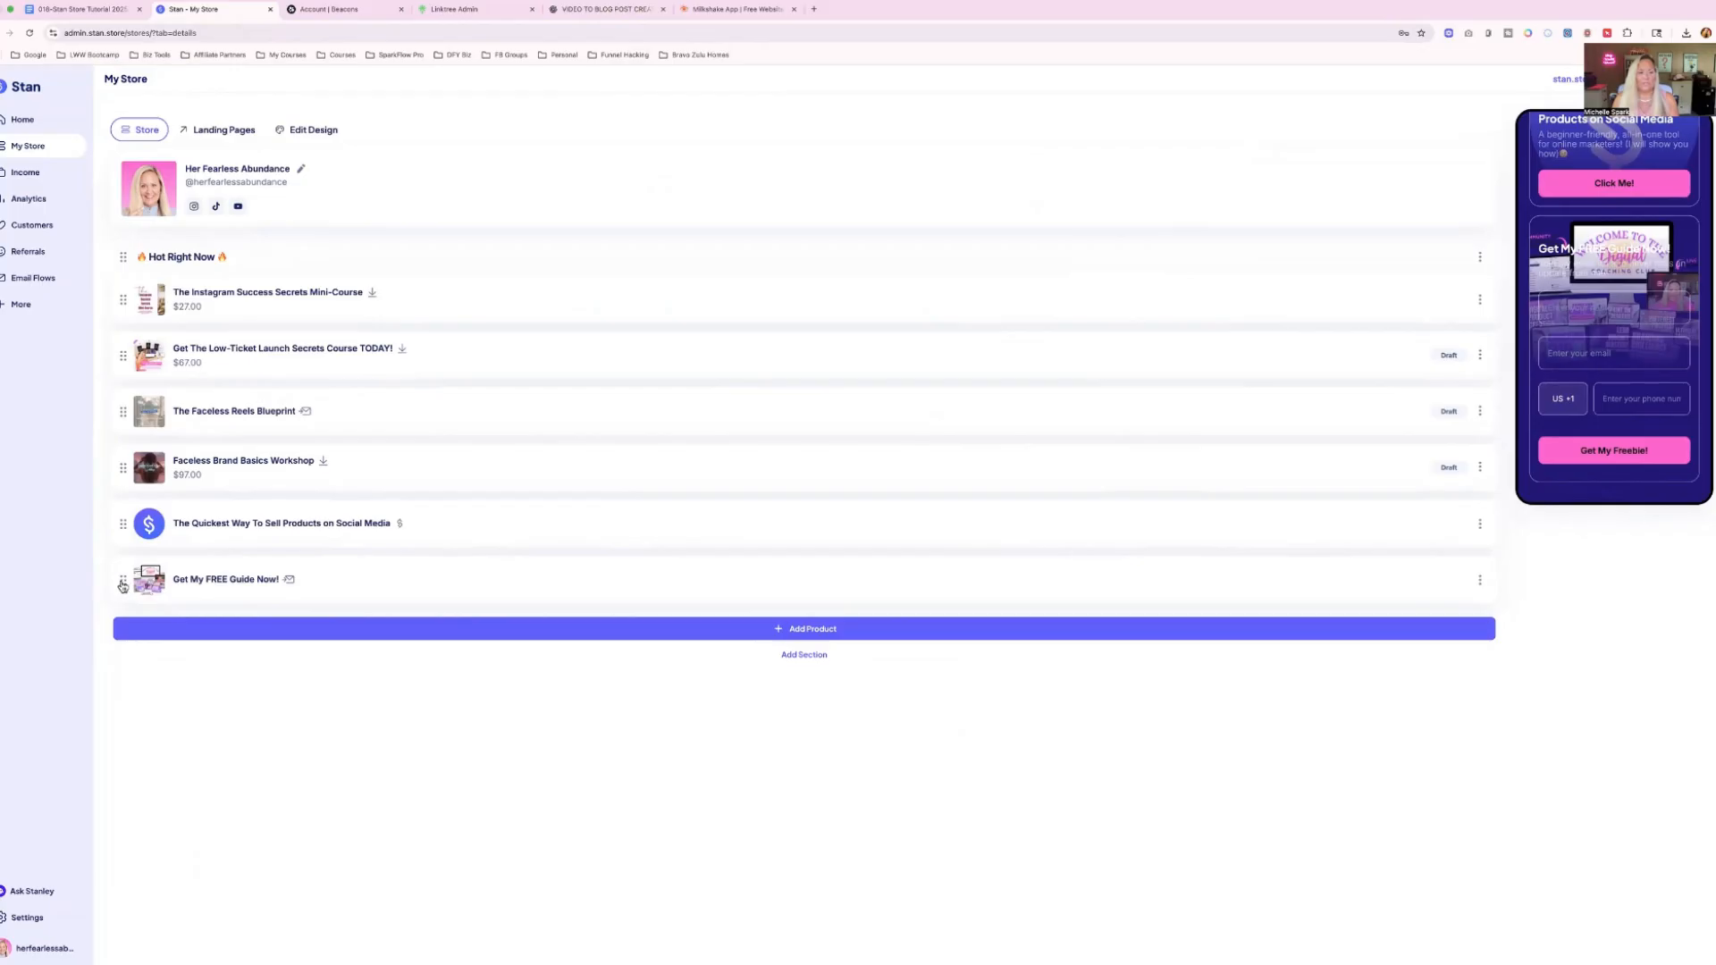
{"action": "left_click_drag", "start_coordinate": [122, 584], "coordinate": [125, 302]}
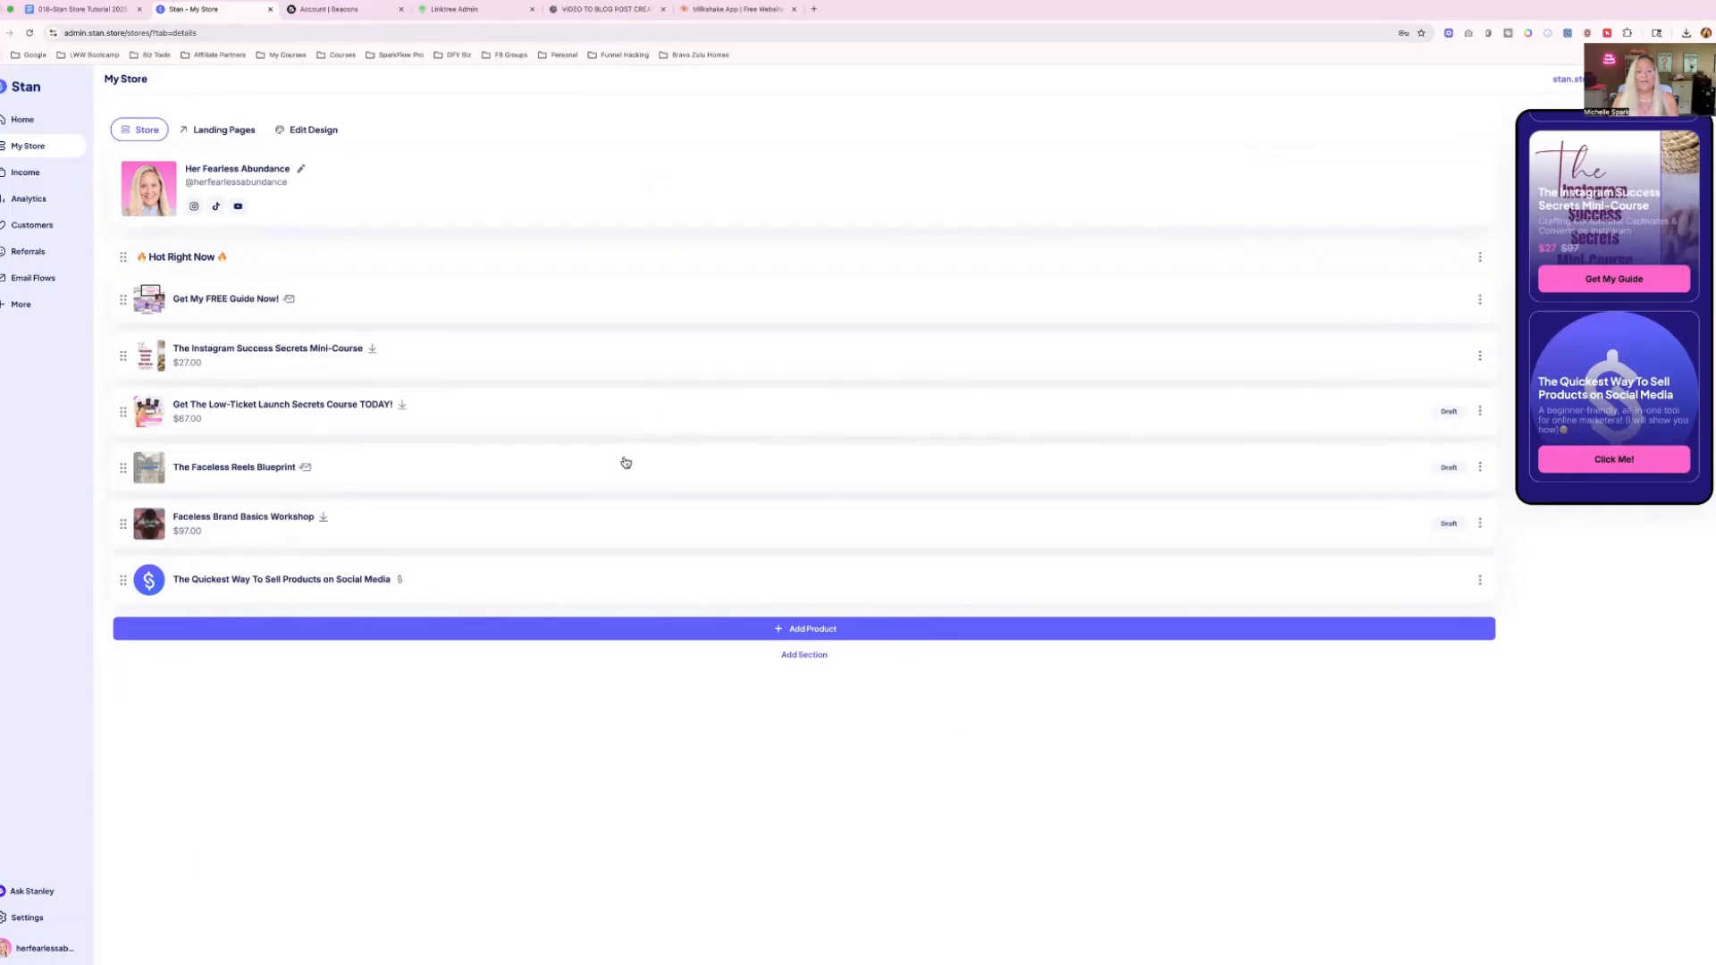
Add a new store section and title it "FREEBIES" with a red siren emoji on each side.
{"action": "left_click", "coordinate": [798, 657]}
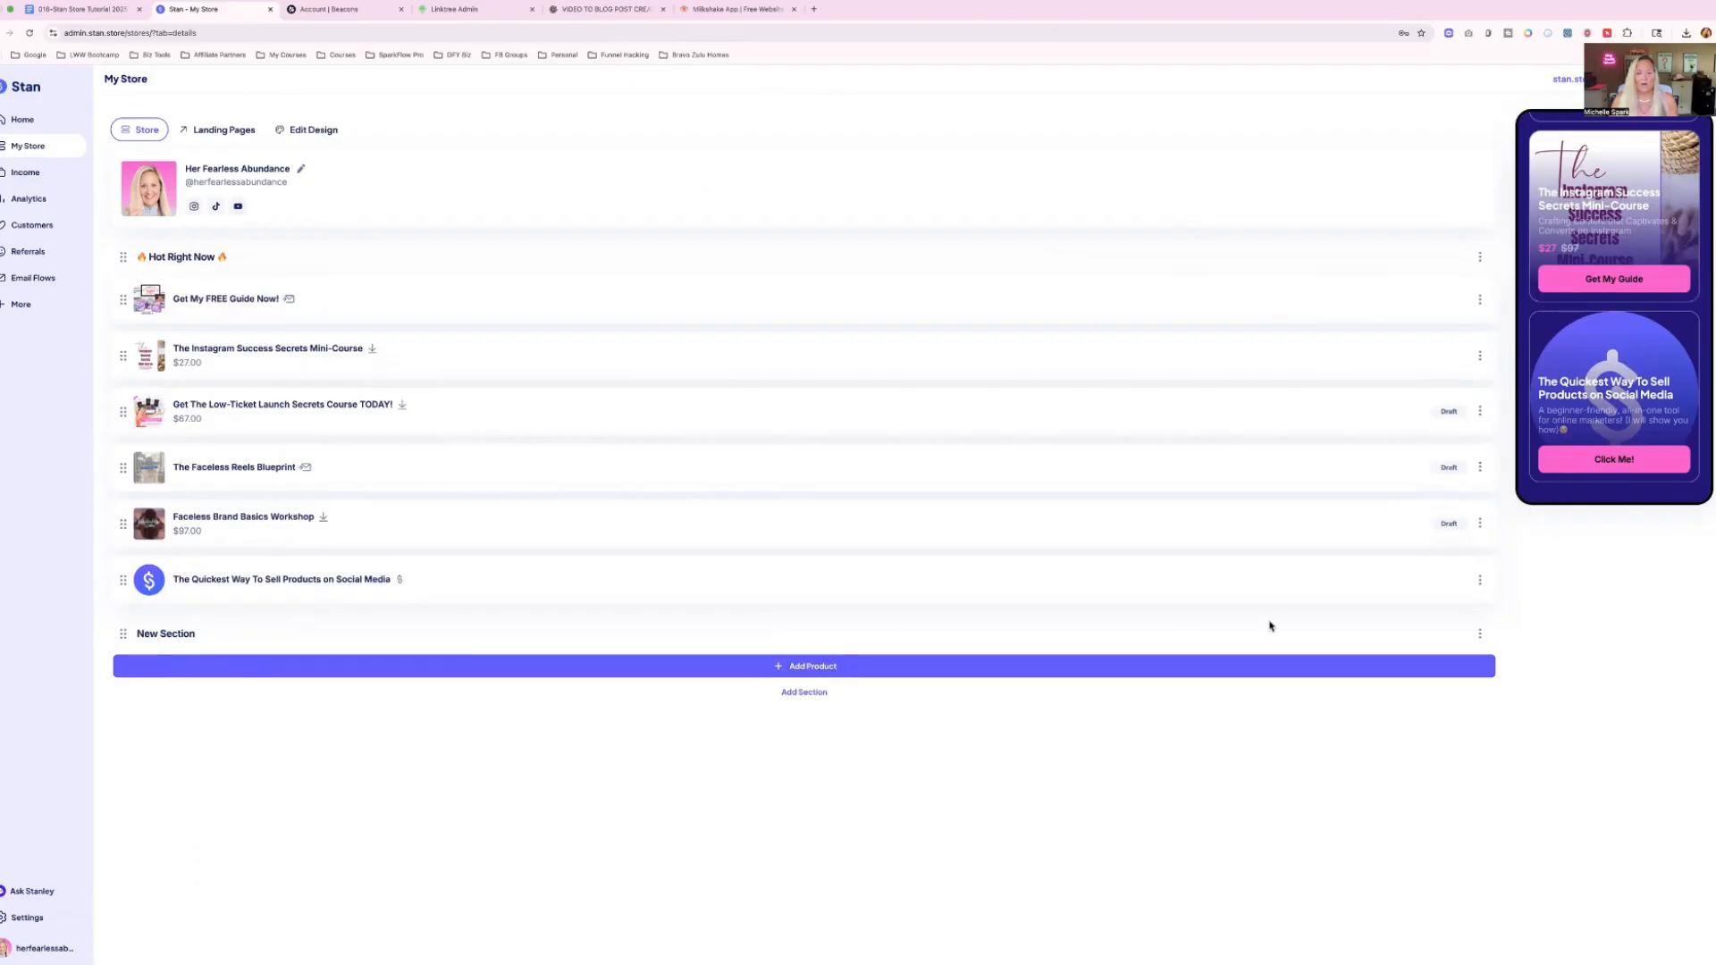
{"action": "left_click", "coordinate": [1482, 633]}
{"action": "left_click", "coordinate": [1416, 664]}
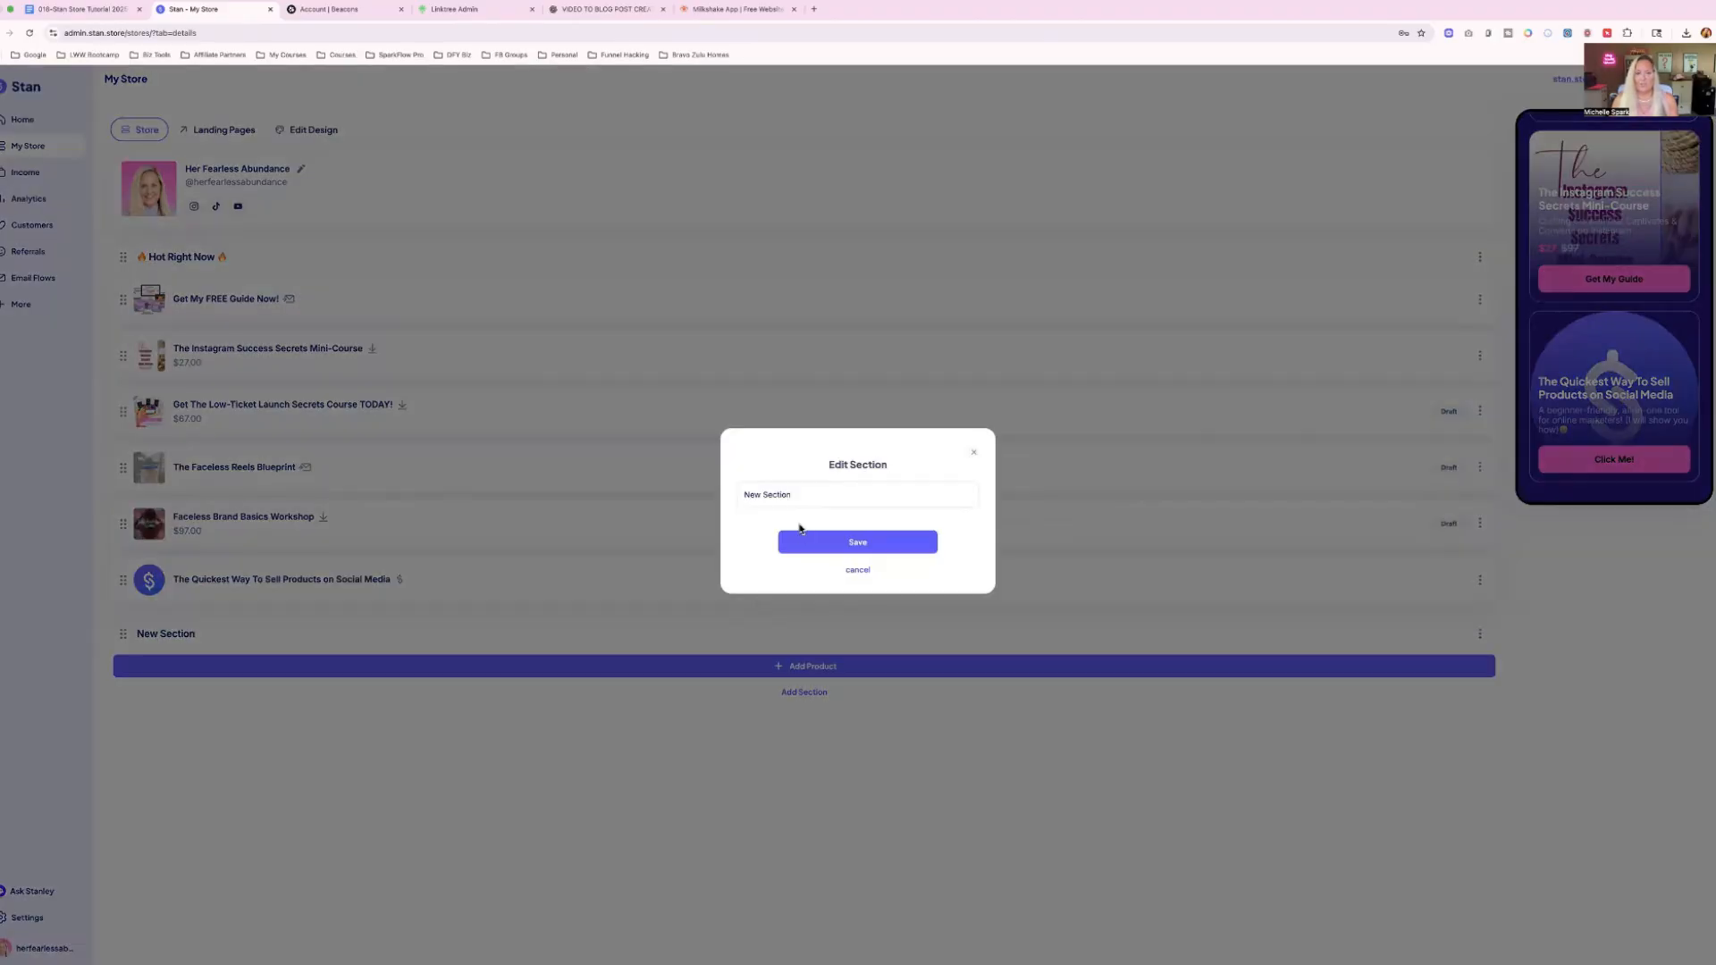
{"action": "key", "text": "ctrl+a"}
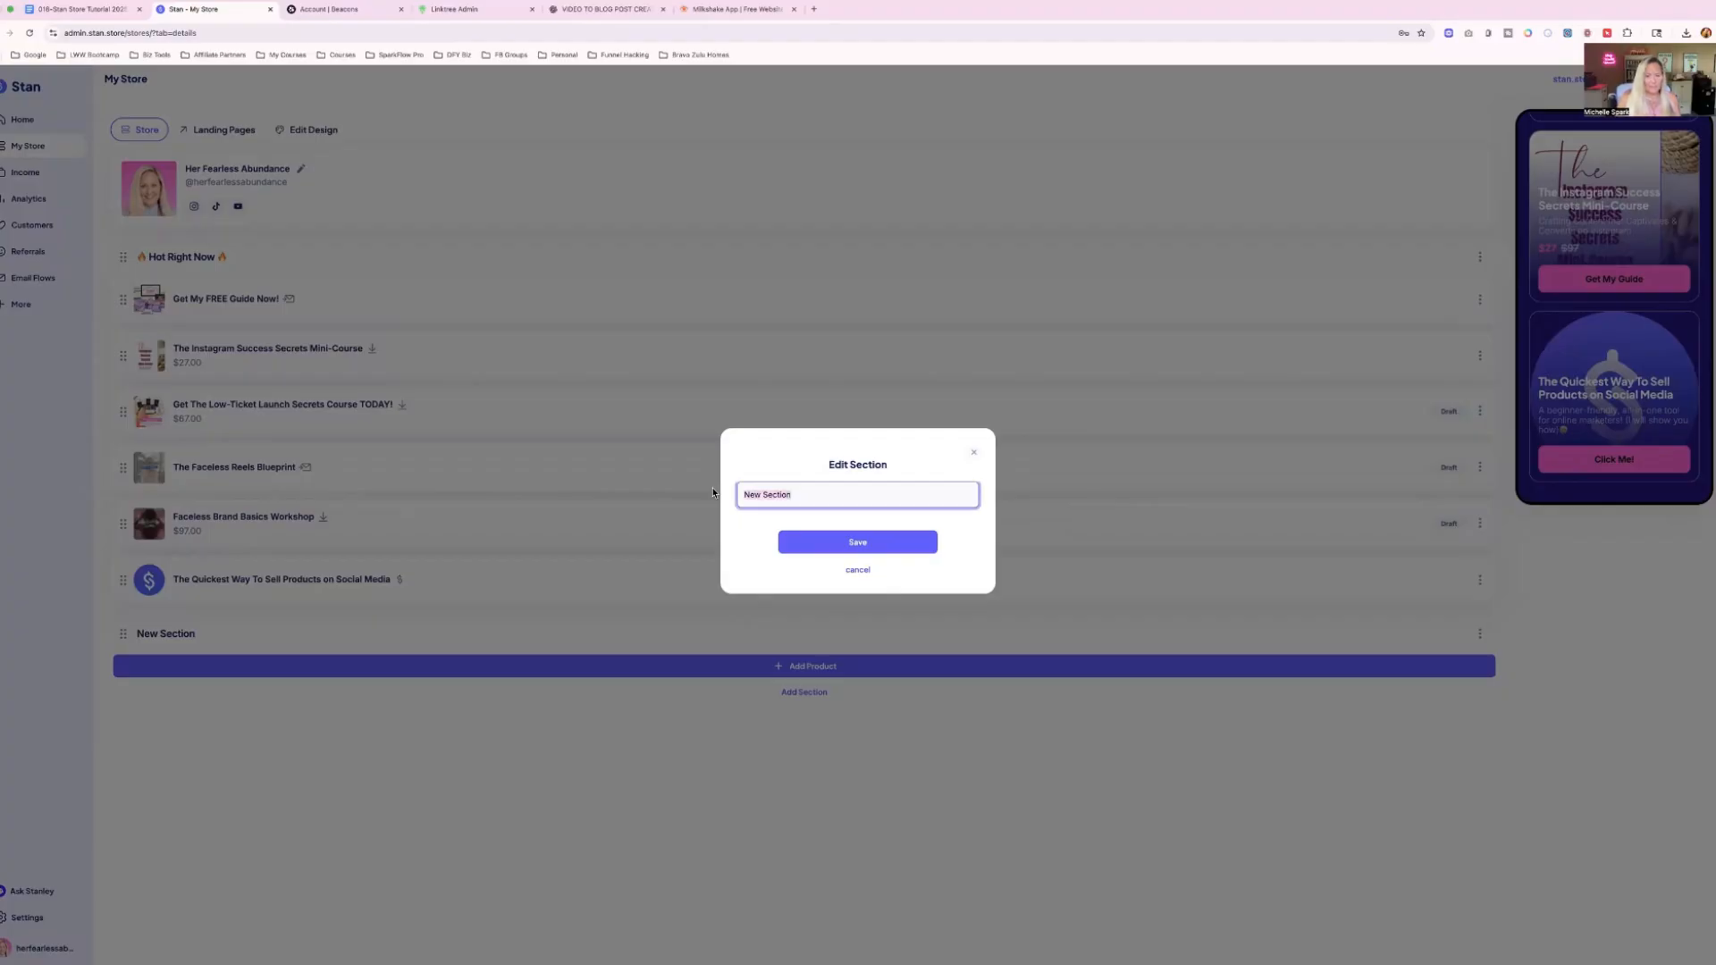
{"action": "key", "text": "BackSpace"}
{"action": "right_click", "coordinate": [750, 498]}
{"action": "left_click", "coordinate": [759, 502]}
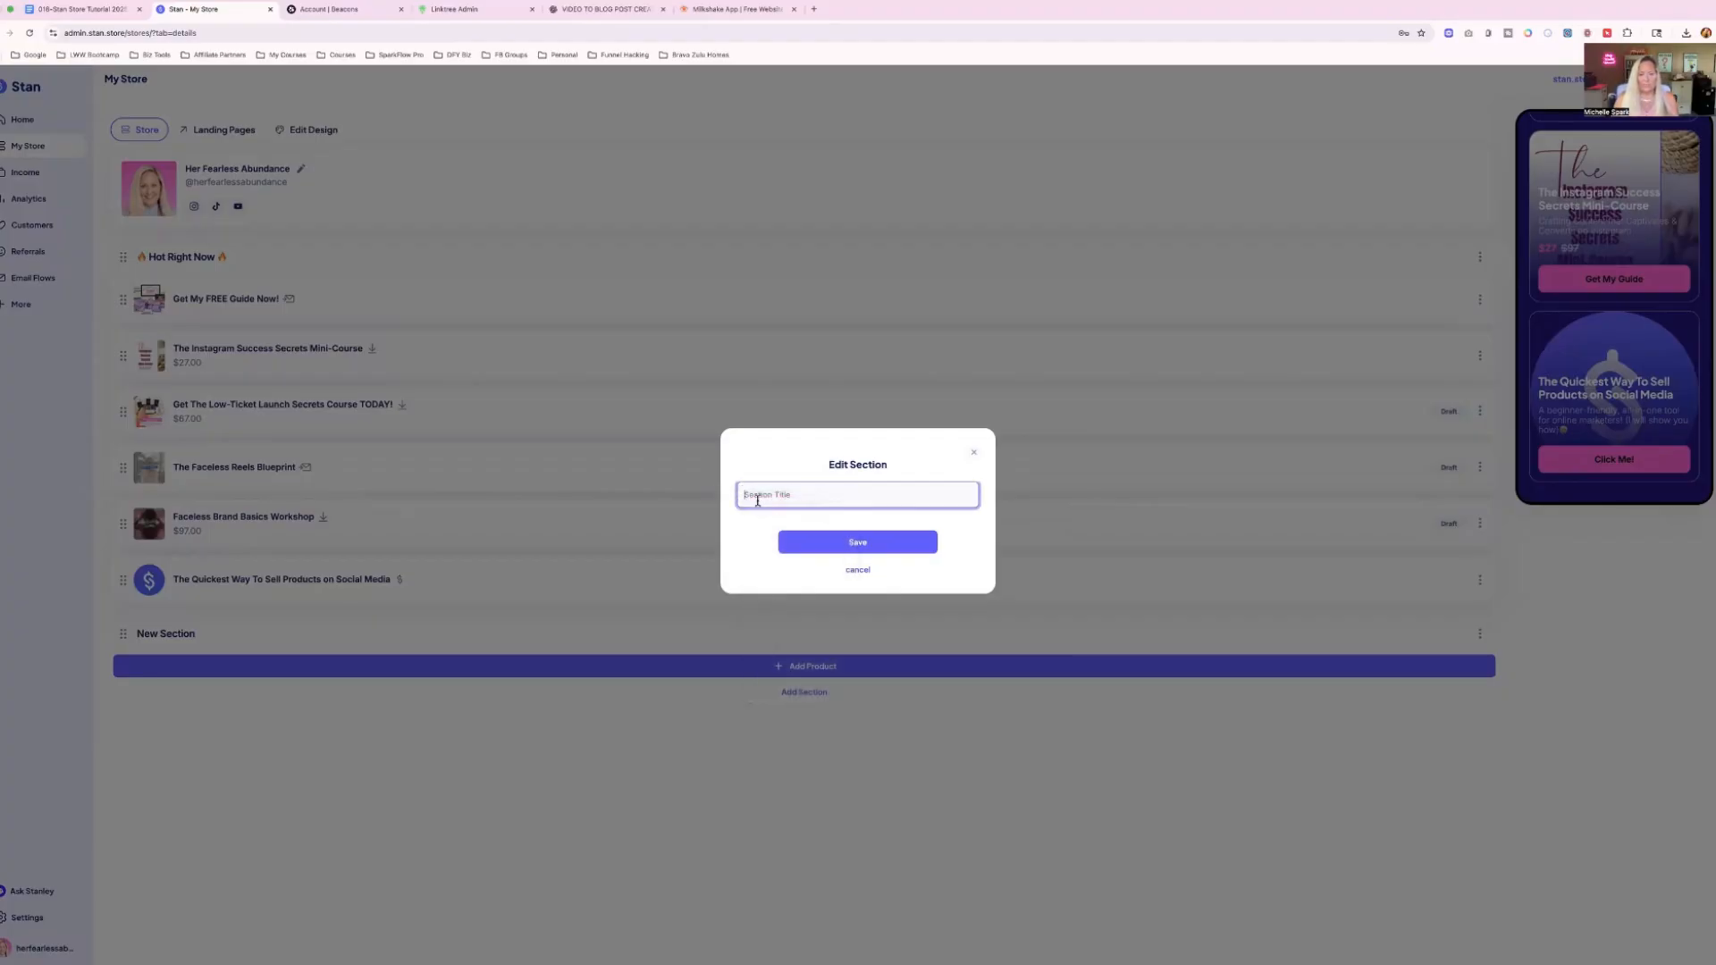
{"action": "left_click", "coordinate": [808, 576]}
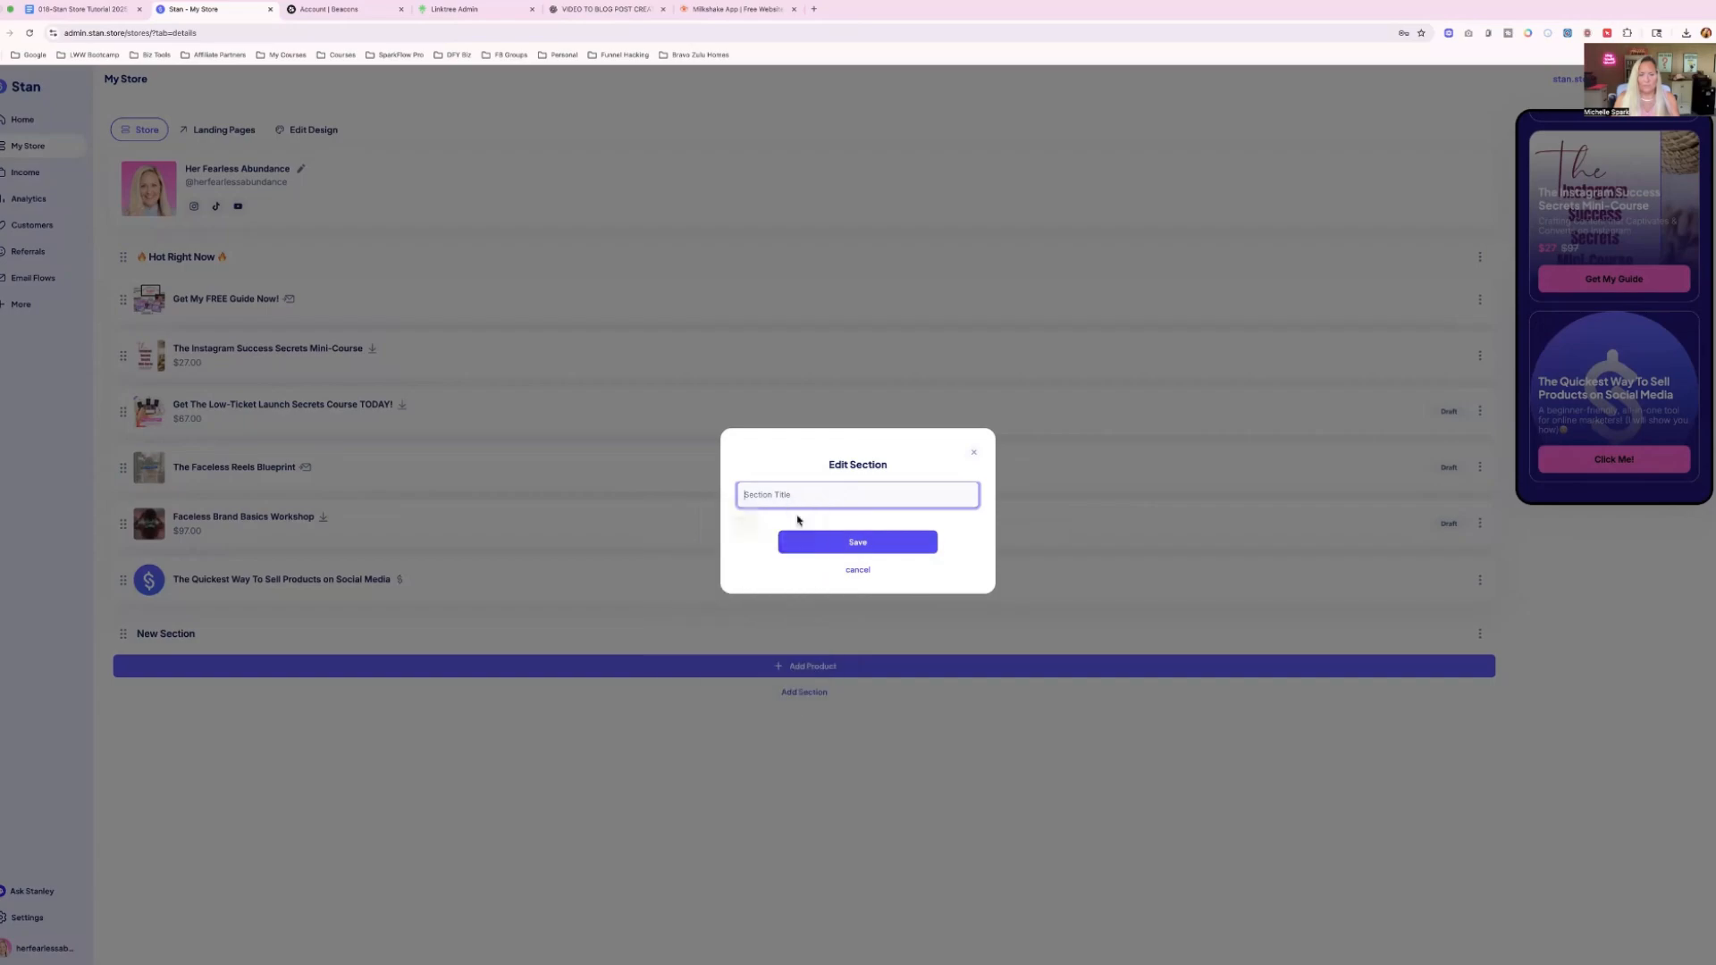
{"action": "type", "text": "F"}
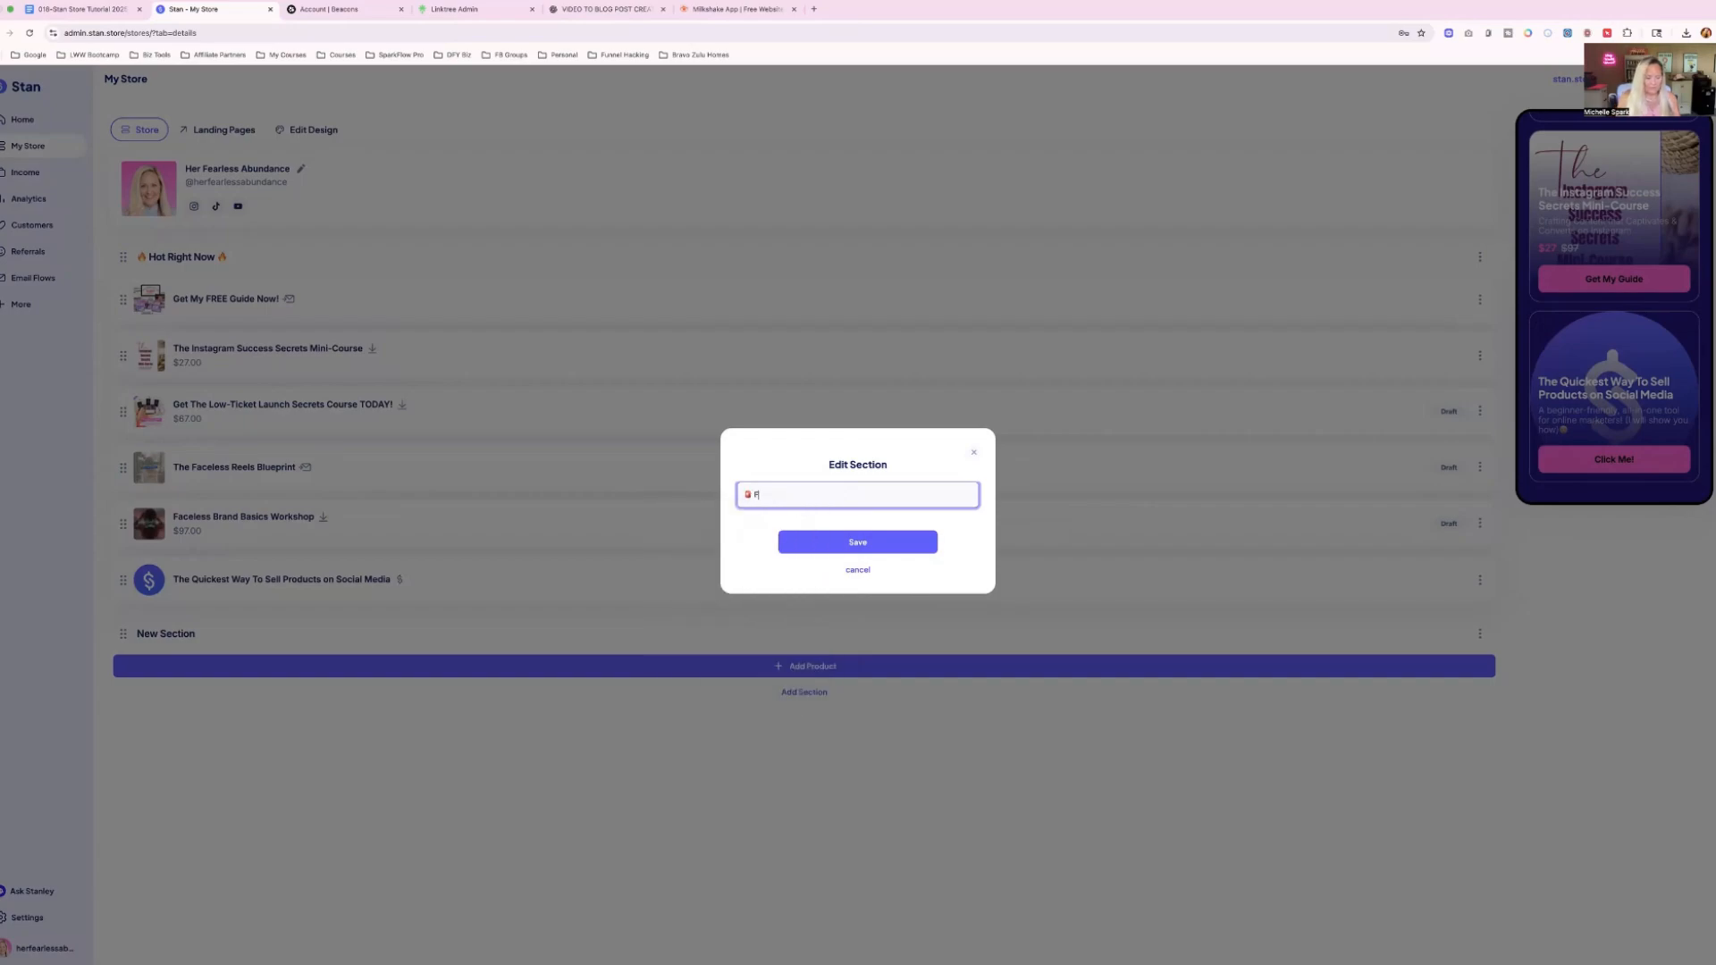
{"action": "type", "text": "REEBIES"}
{"action": "right_click", "coordinate": [797, 492]}
{"action": "left_click", "coordinate": [809, 499]}
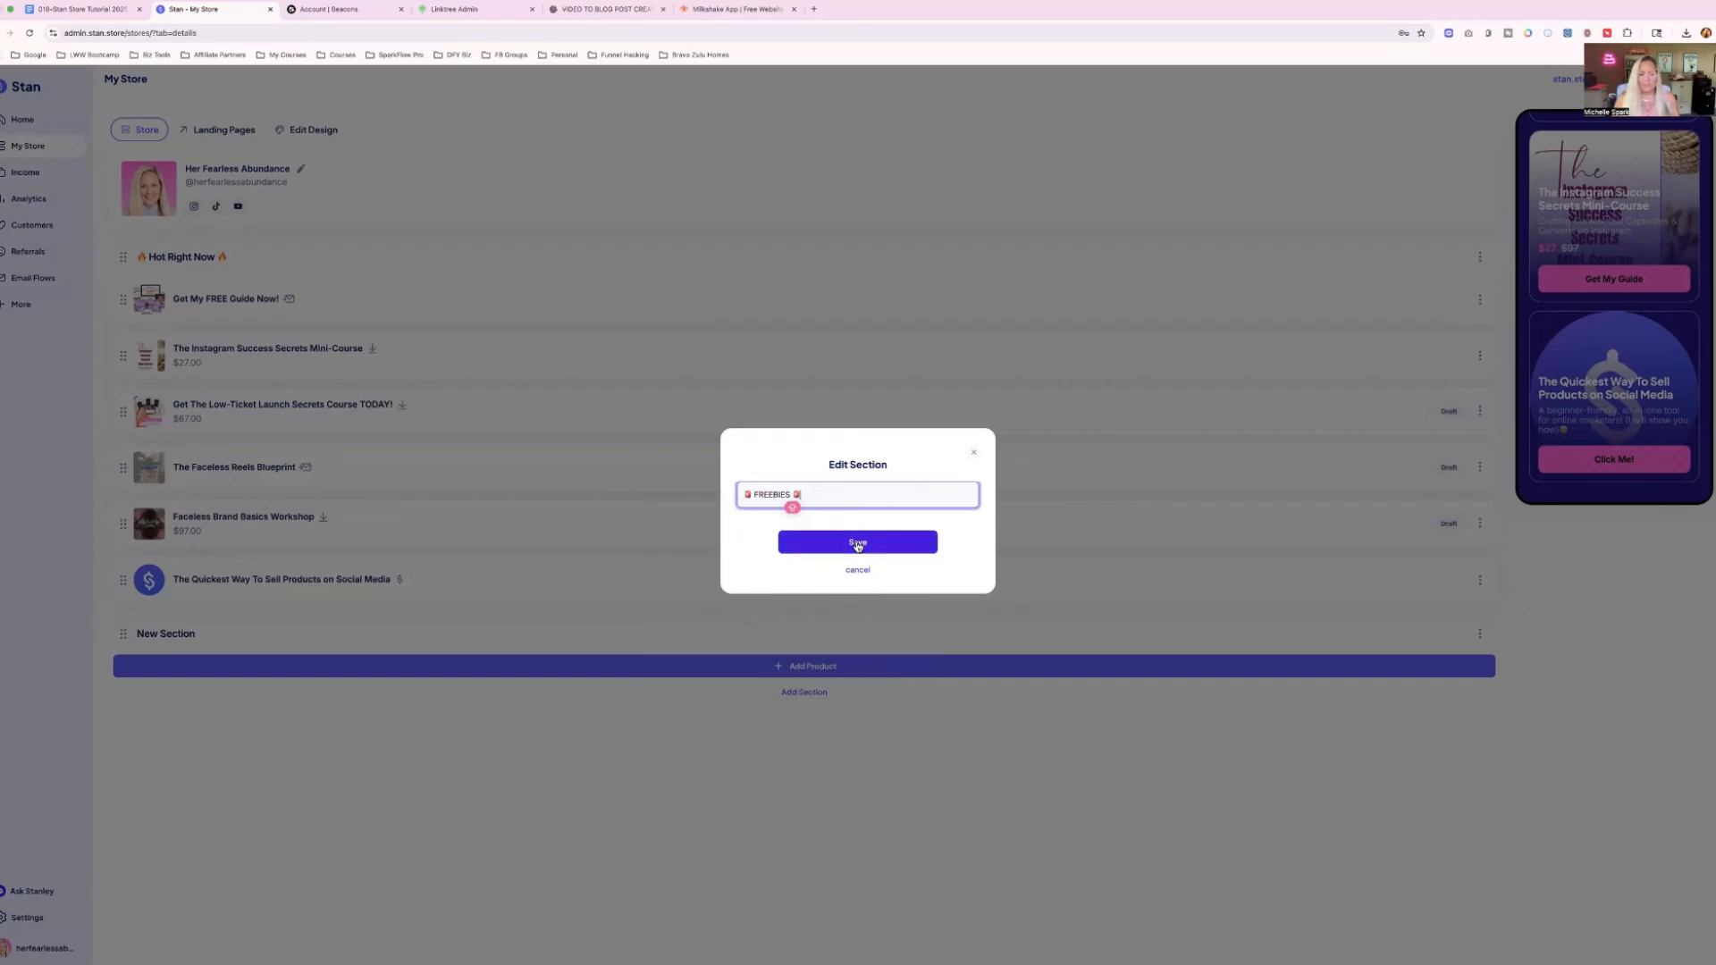
{"action": "left_click", "coordinate": [856, 545]}
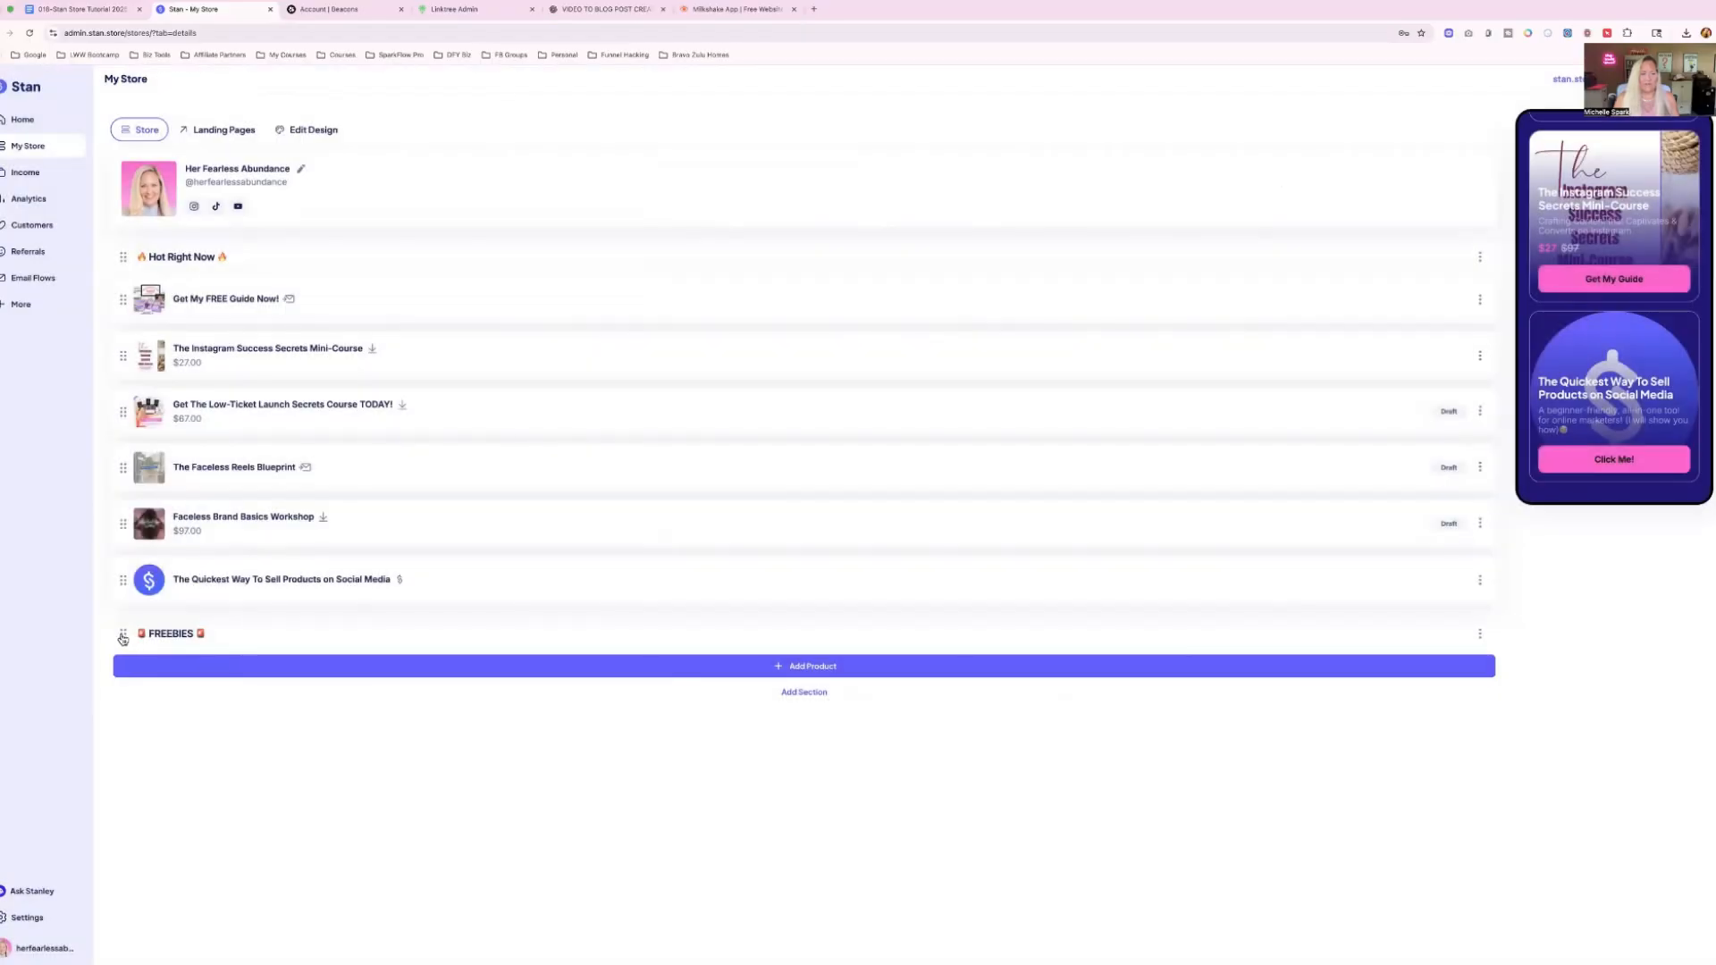
Move the FREEBIES section above Hot Right Now, place "Get My FREE Guide Now!" in it, and review the store preview.
{"action": "left_click_drag", "start_coordinate": [122, 634], "coordinate": [116, 261]}
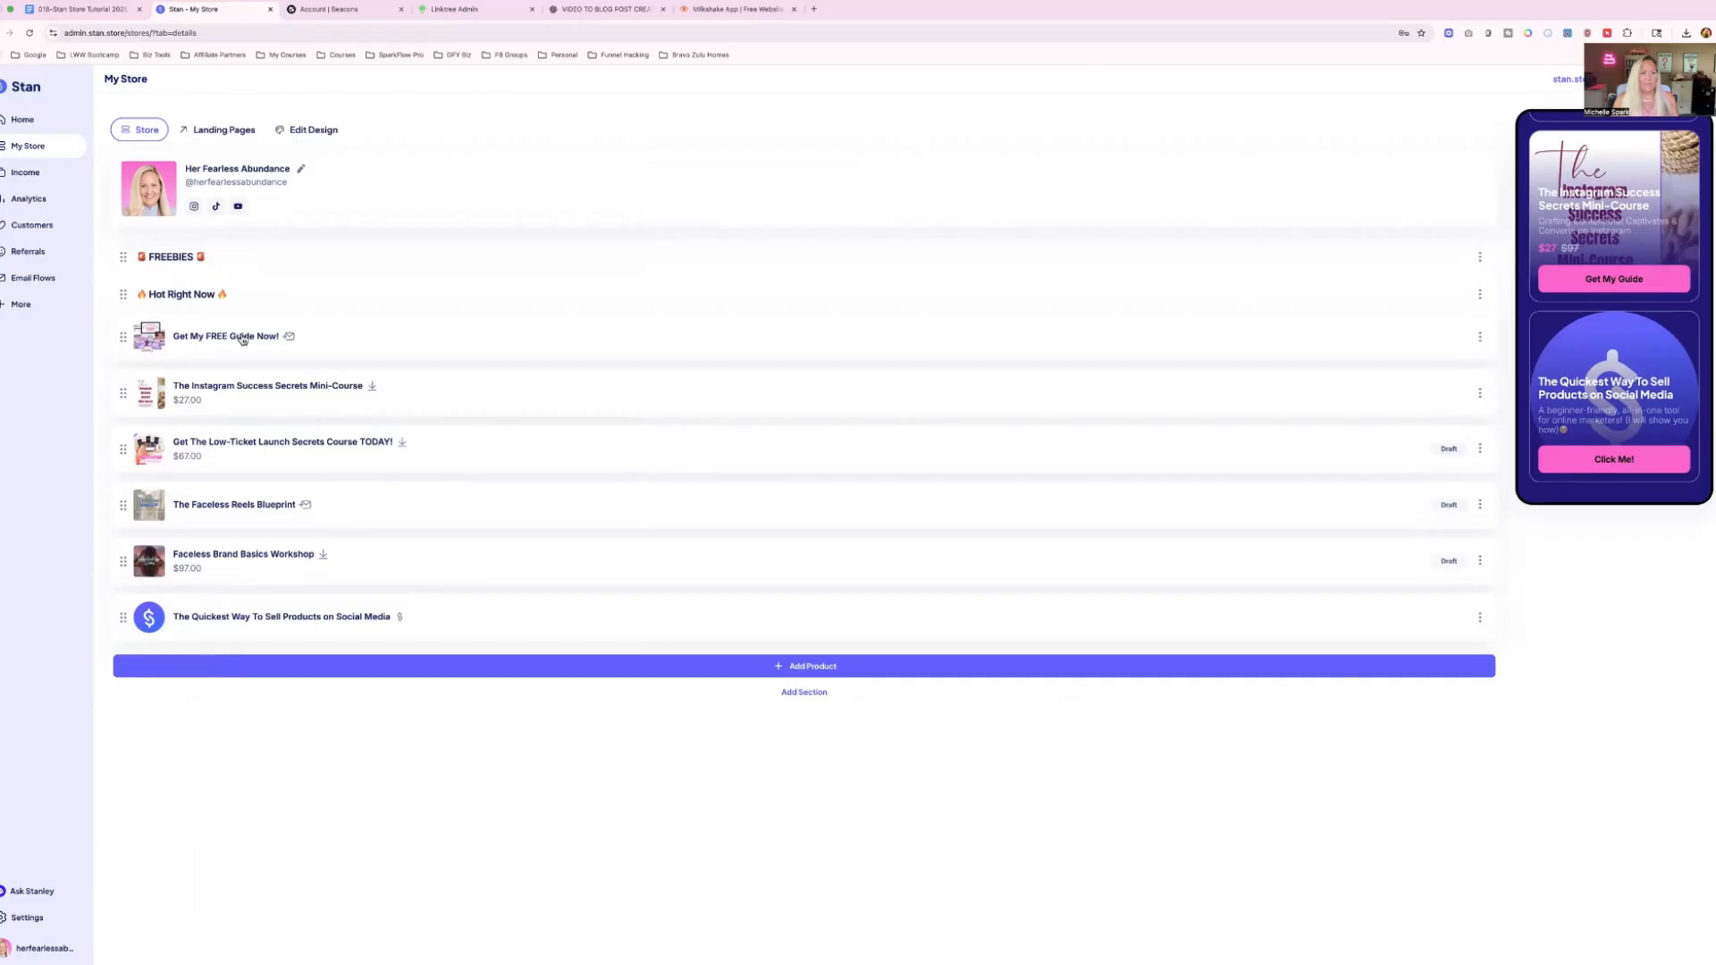
{"action": "left_click_drag", "start_coordinate": [122, 339], "coordinate": [123, 299]}
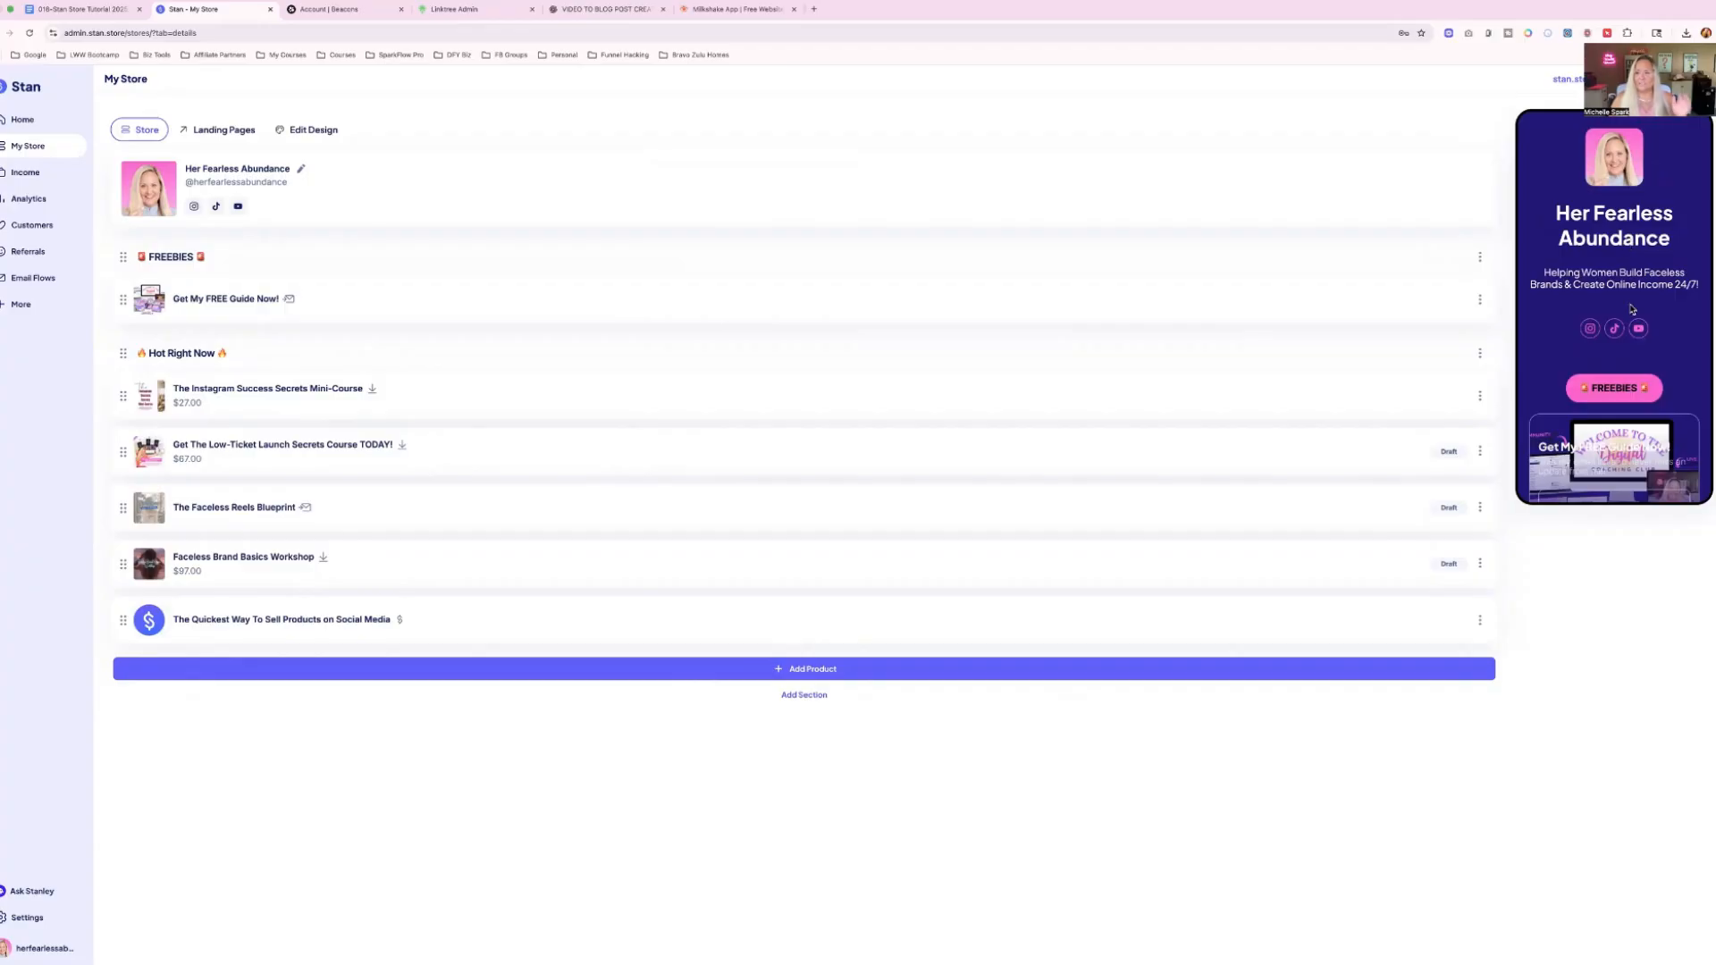
{"action": "scroll", "coordinate": [1632, 309], "scroll_direction": "down", "scroll_amount": 2}
{"action": "scroll", "coordinate": [1636, 306], "scroll_direction": "down", "scroll_amount": 2}
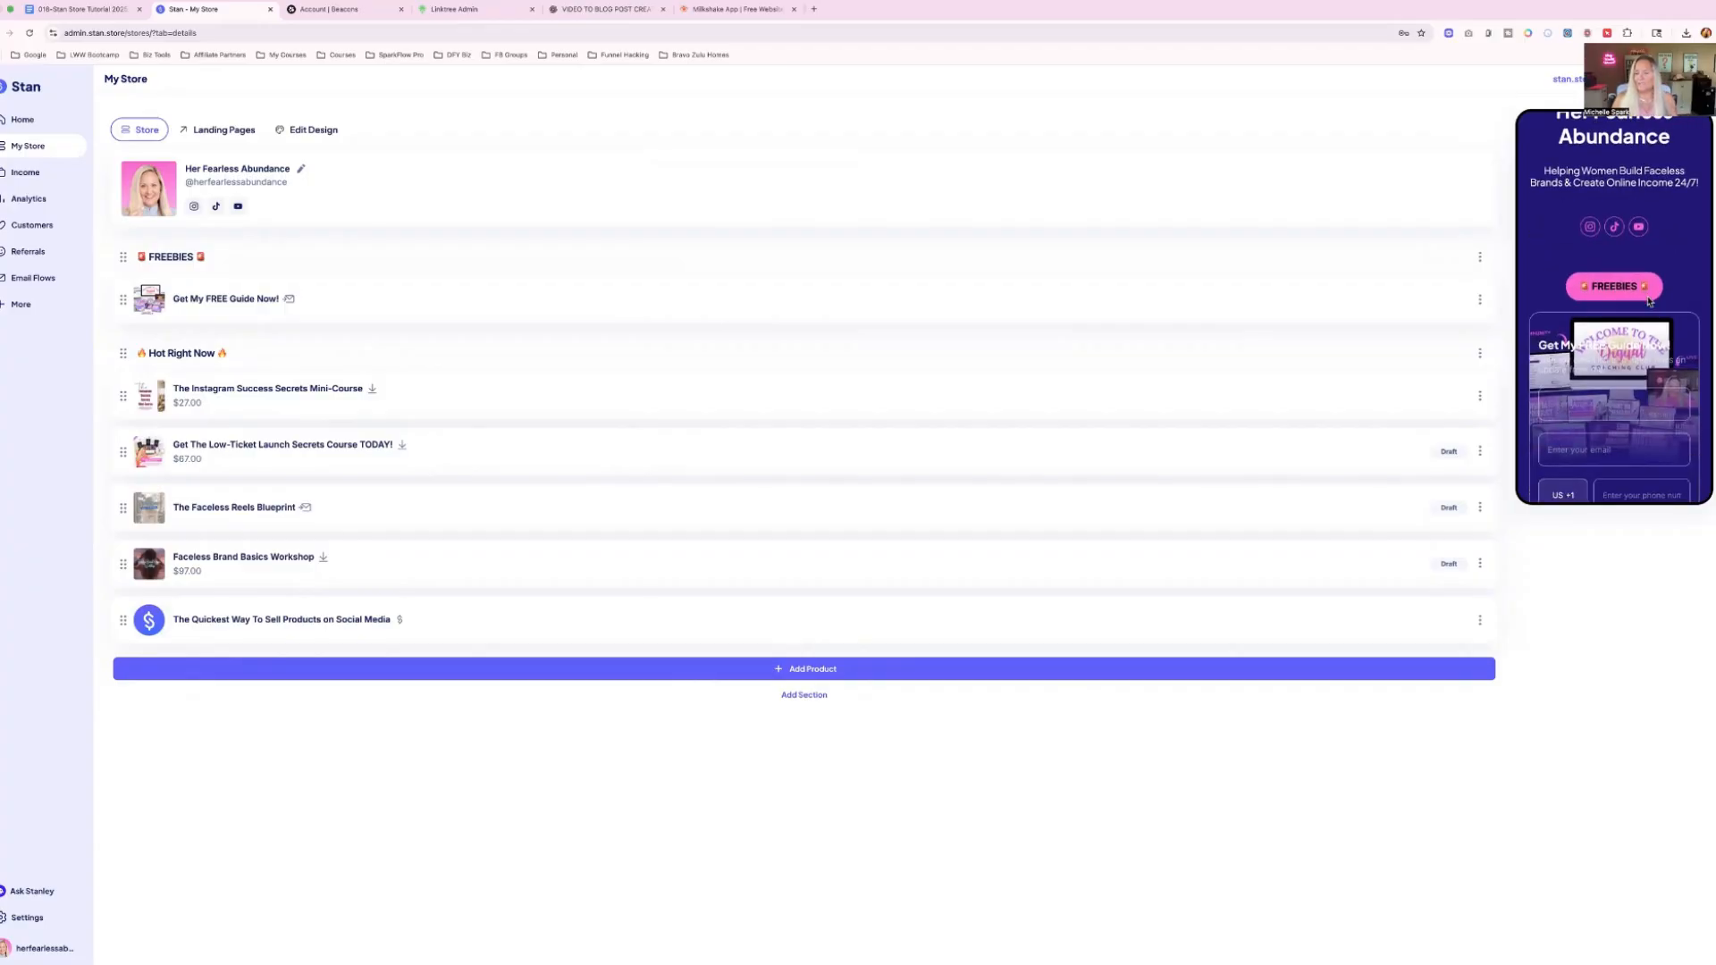
{"action": "scroll", "coordinate": [1649, 301], "scroll_direction": "down", "scroll_amount": 4}
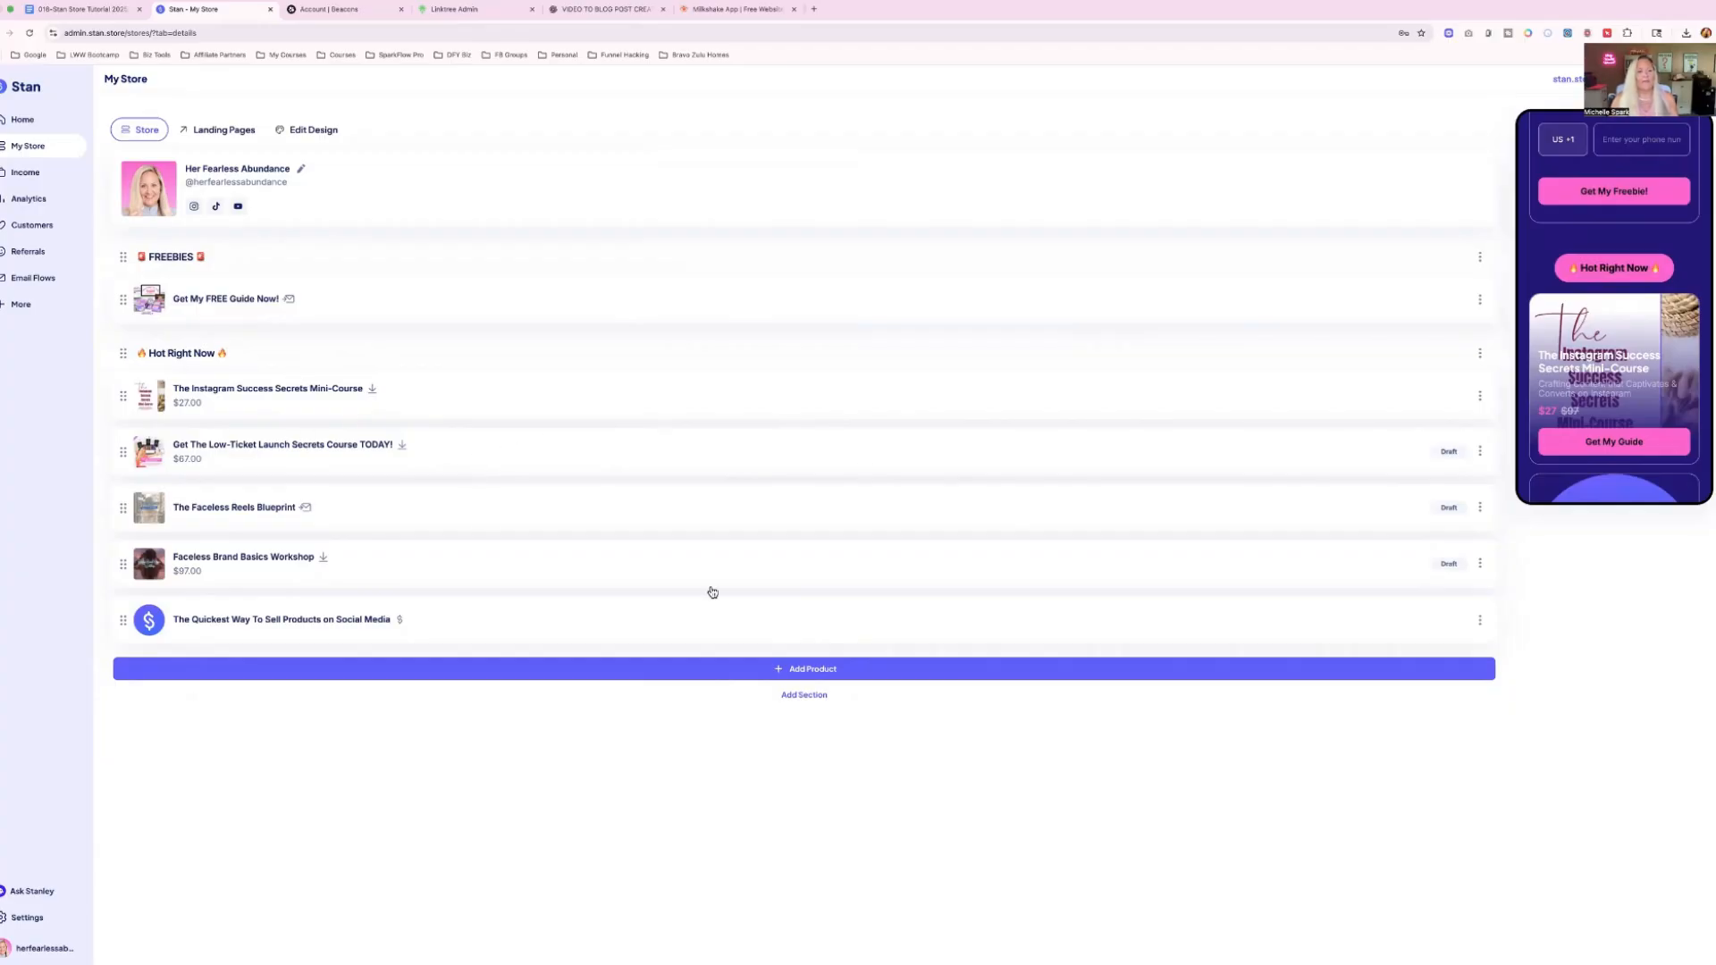
{"action": "left_click", "coordinate": [802, 670]}
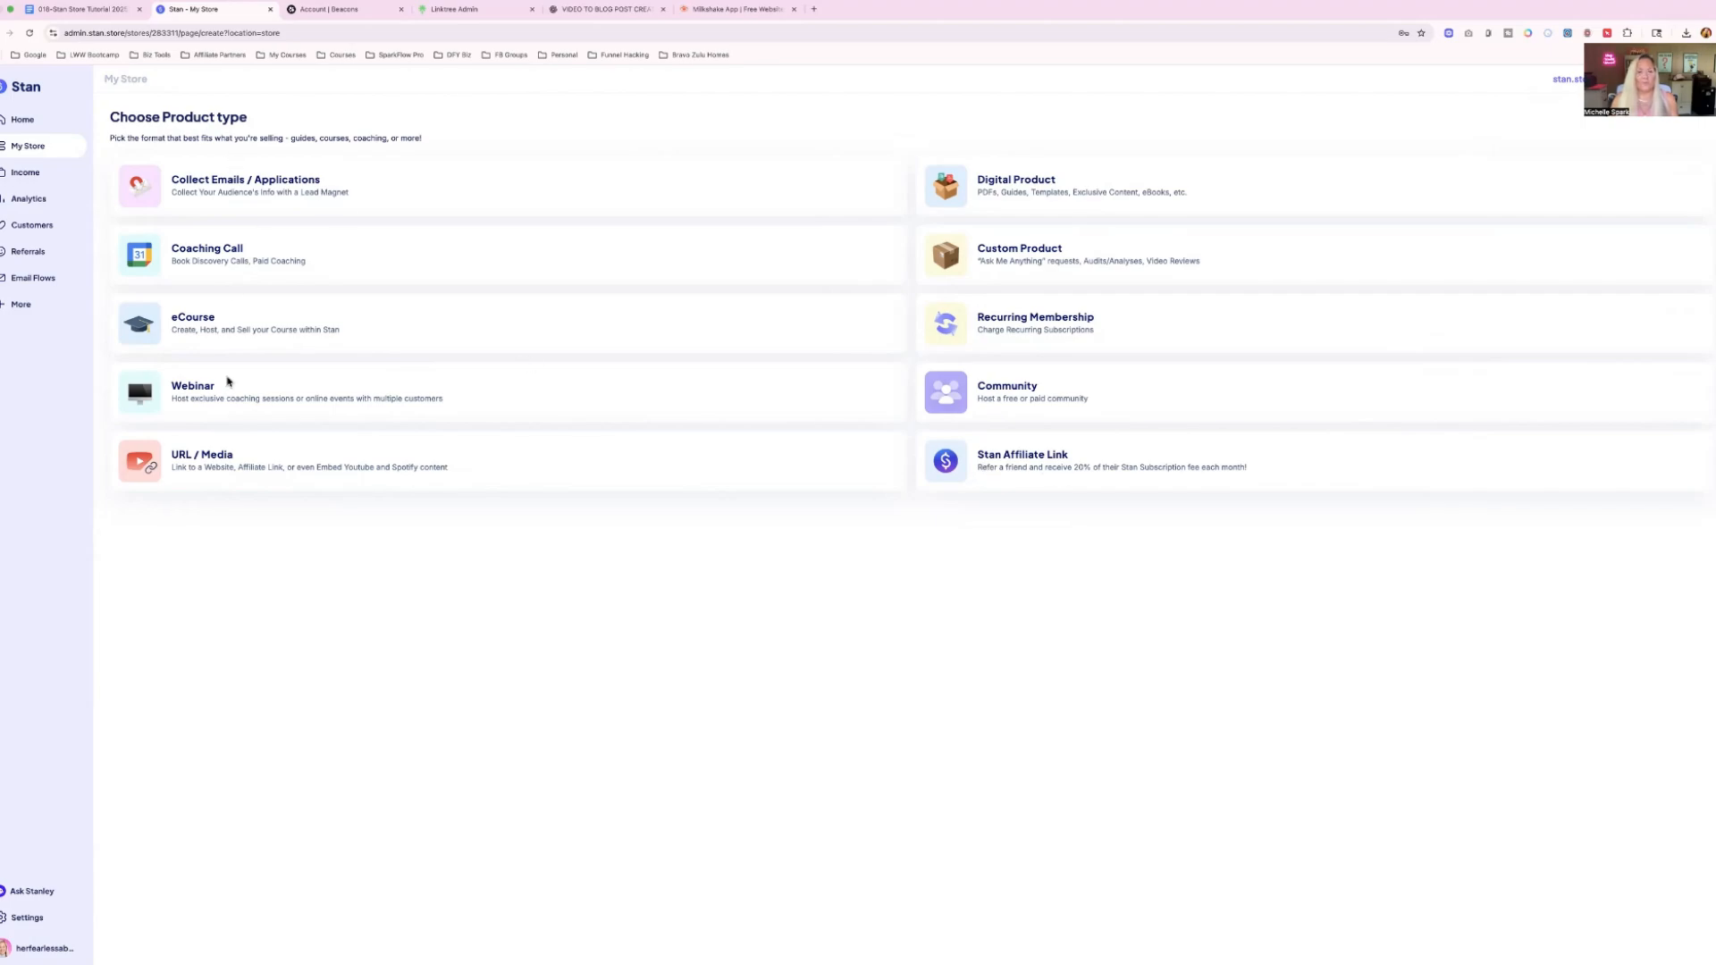
{"action": "left_click", "coordinate": [219, 463]}
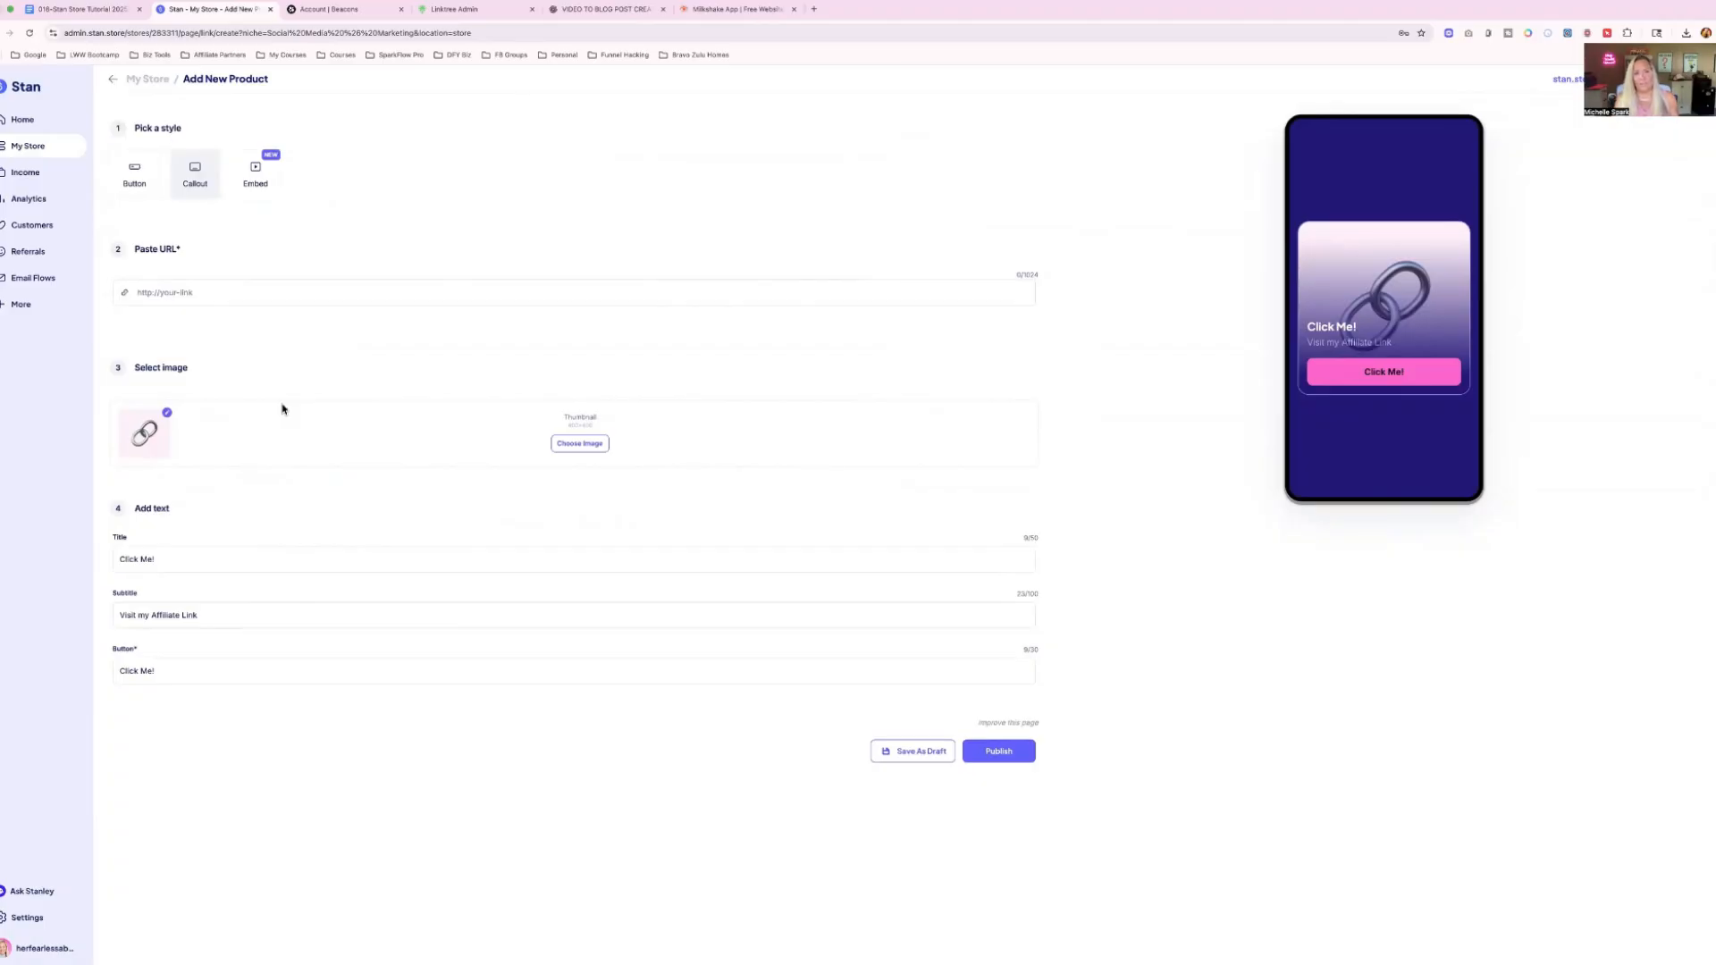
{"action": "left_click", "coordinate": [148, 292]}
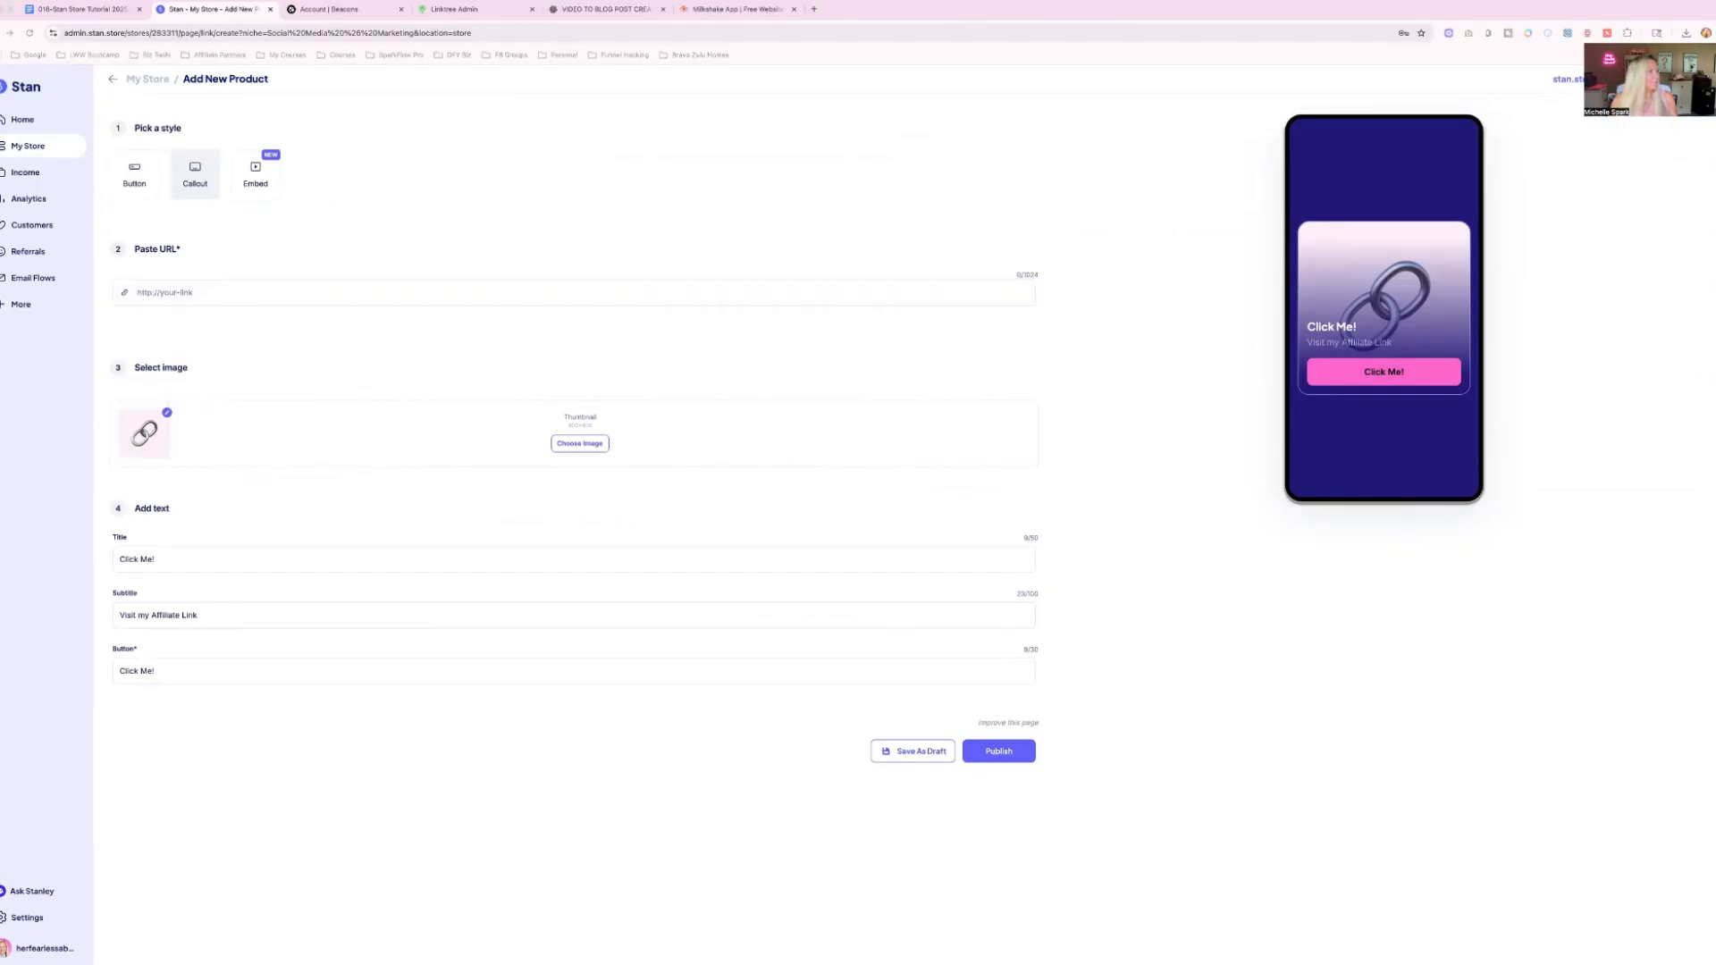
{"action": "left_click", "coordinate": [200, 292]}
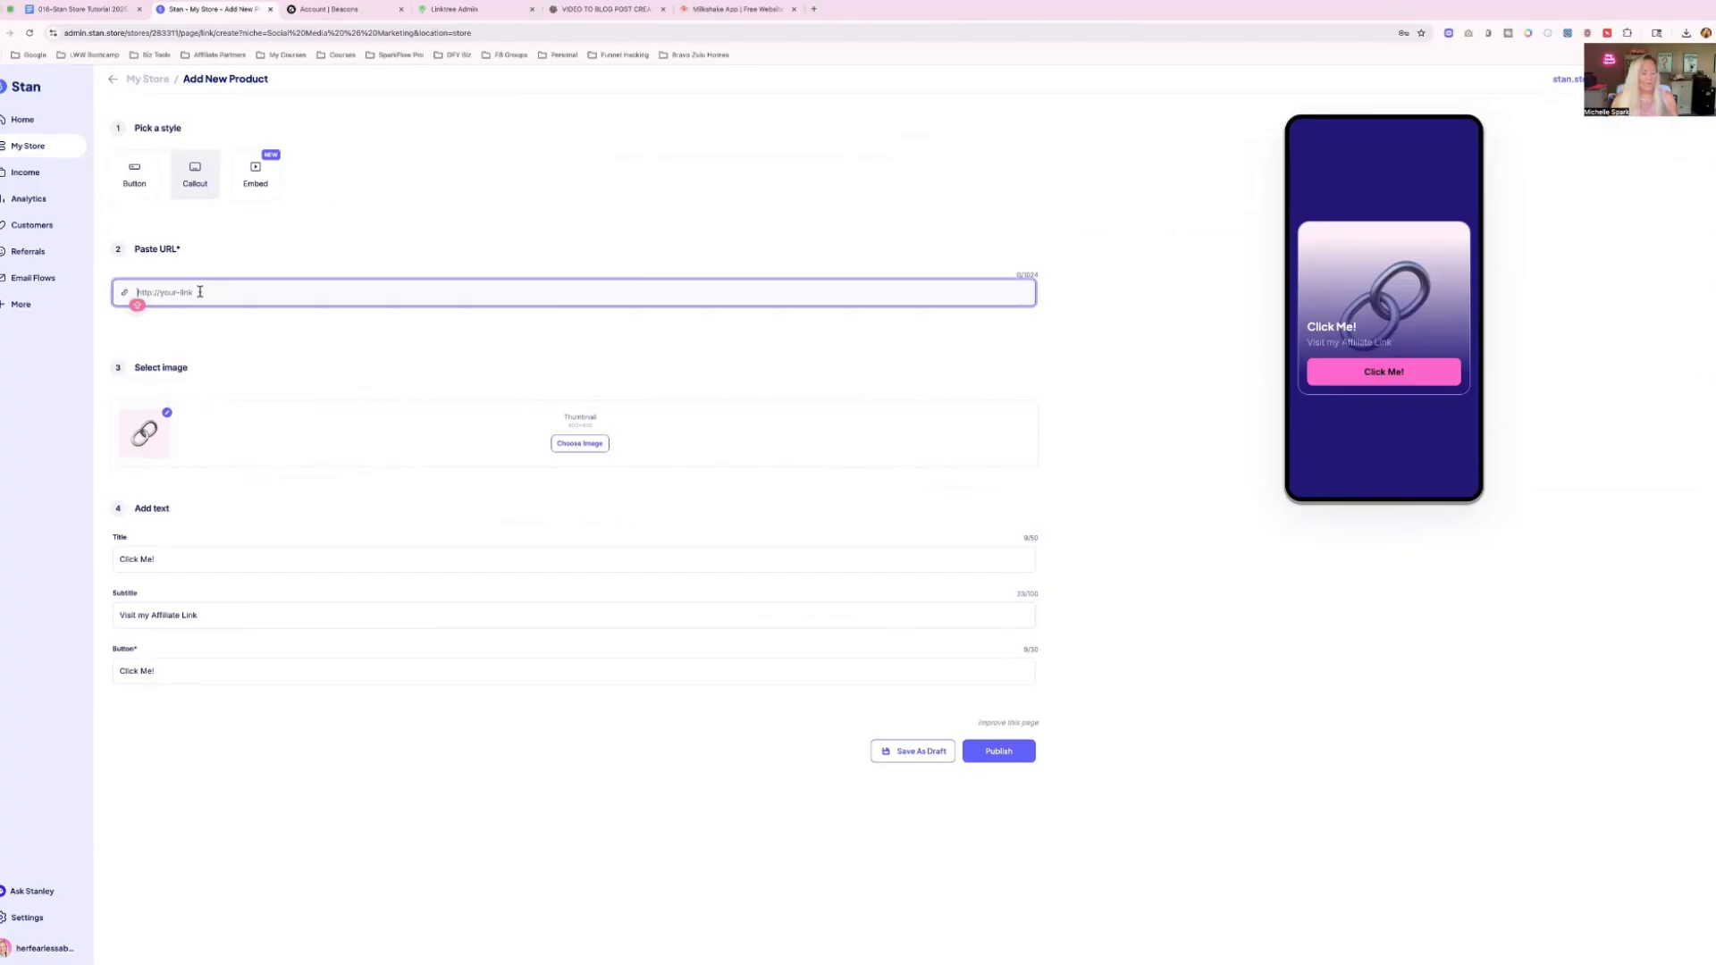
{"action": "key", "text": "ctrl+v"}
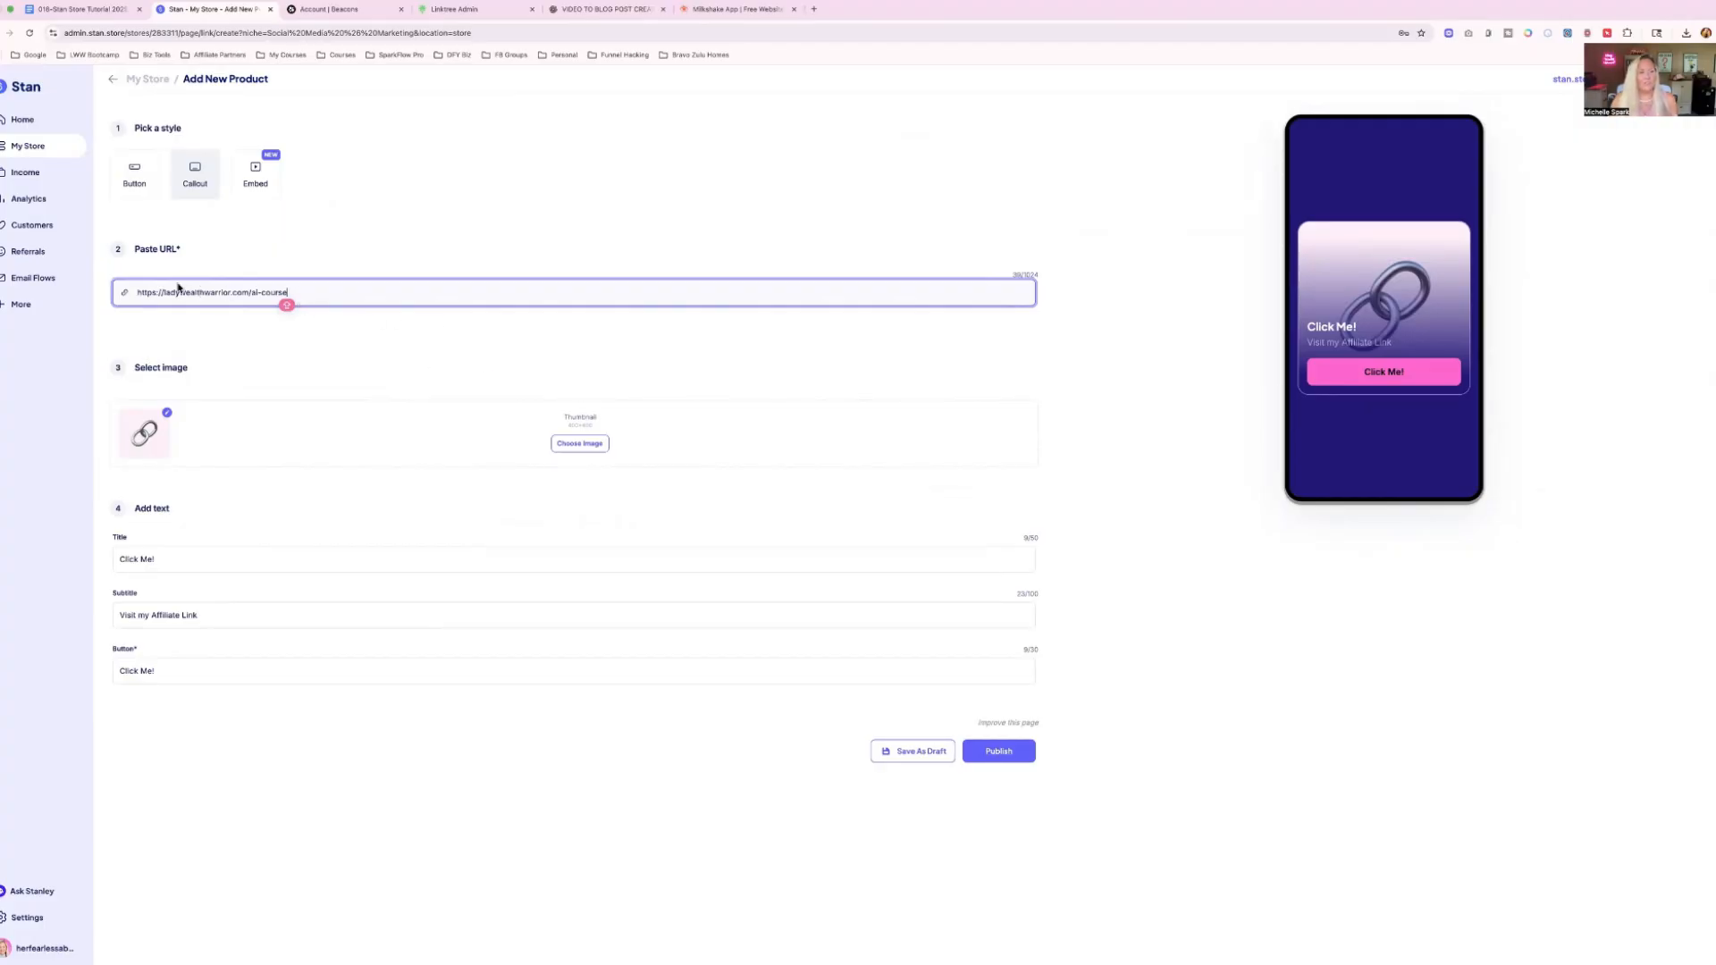
Upload the Digital CEO Masterclass Mockups (2).png image as the link product's thumbnail, zoomed out fully in the crop.
{"action": "left_click", "coordinate": [576, 444]}
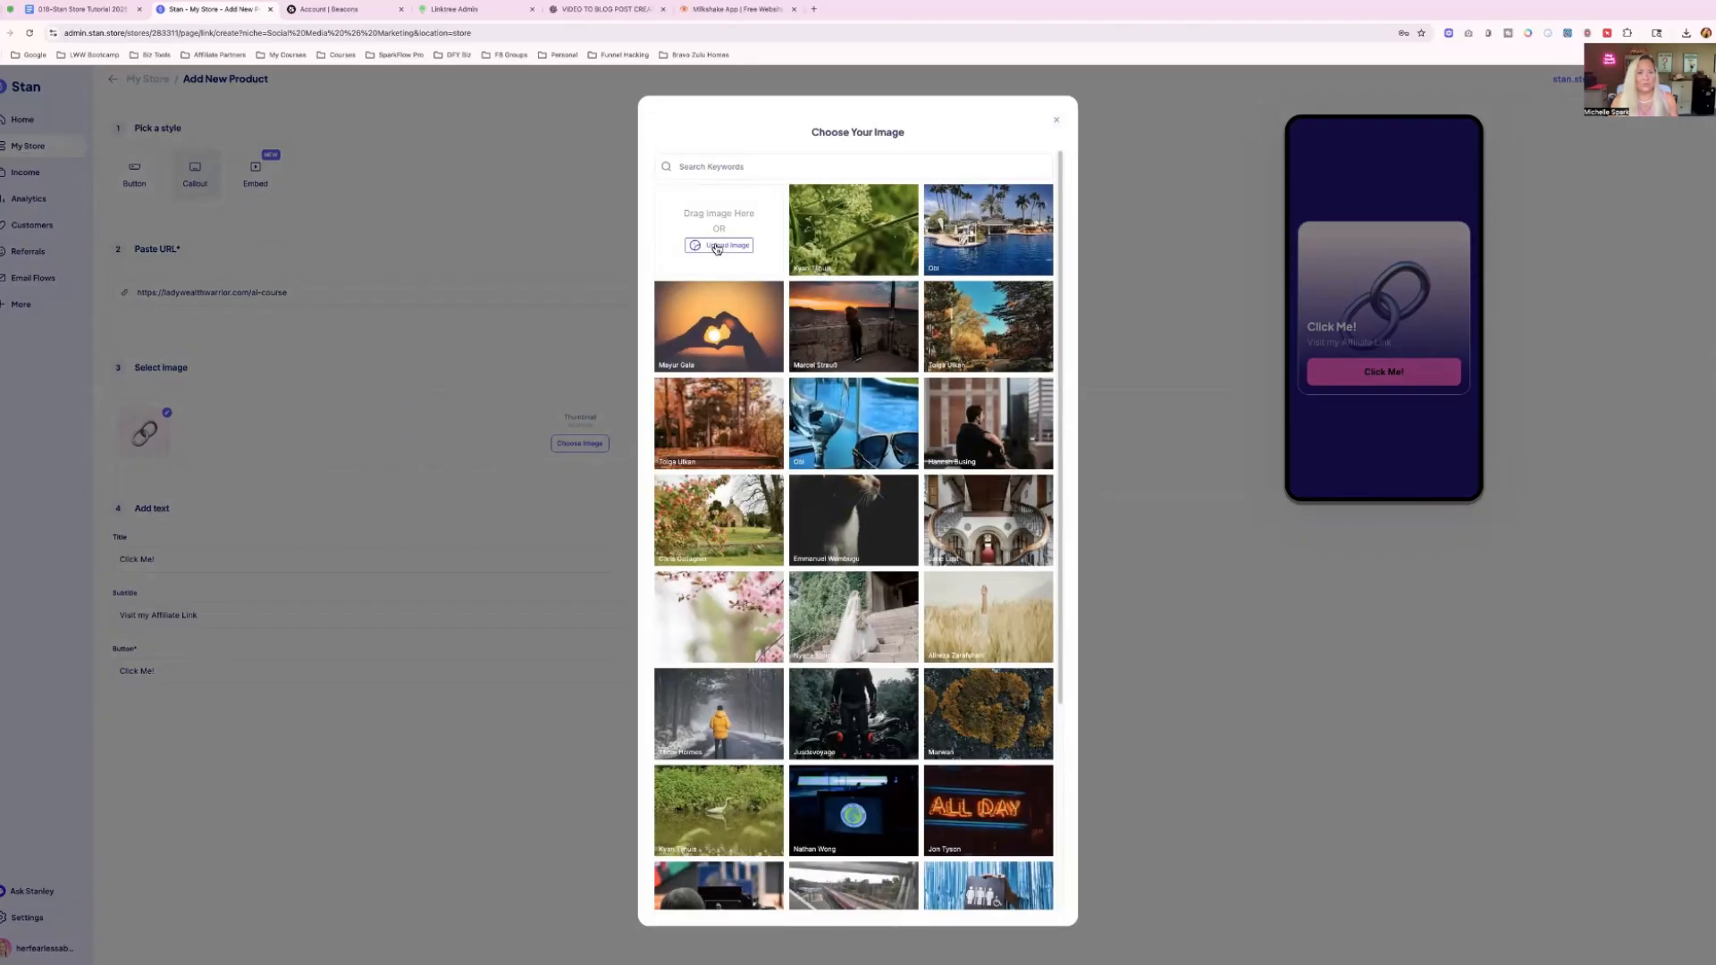
{"action": "scroll", "coordinate": [870, 517], "scroll_direction": "down", "scroll_amount": 3}
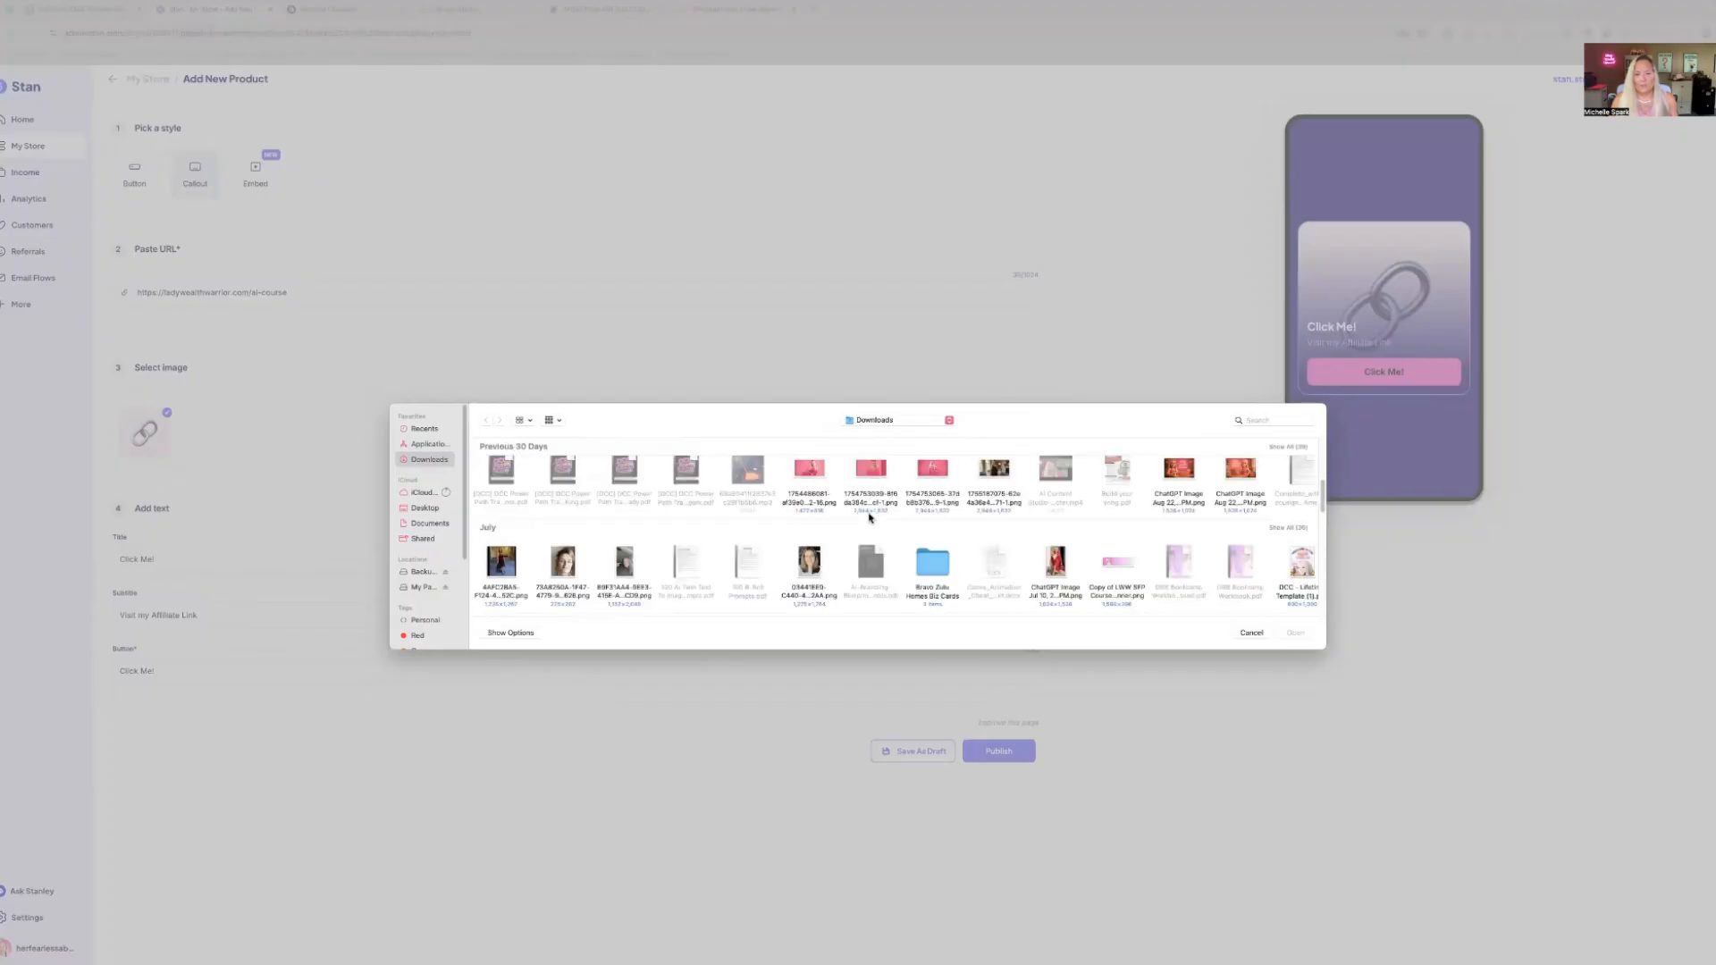
{"action": "scroll", "coordinate": [870, 517], "scroll_direction": "down", "scroll_amount": 3}
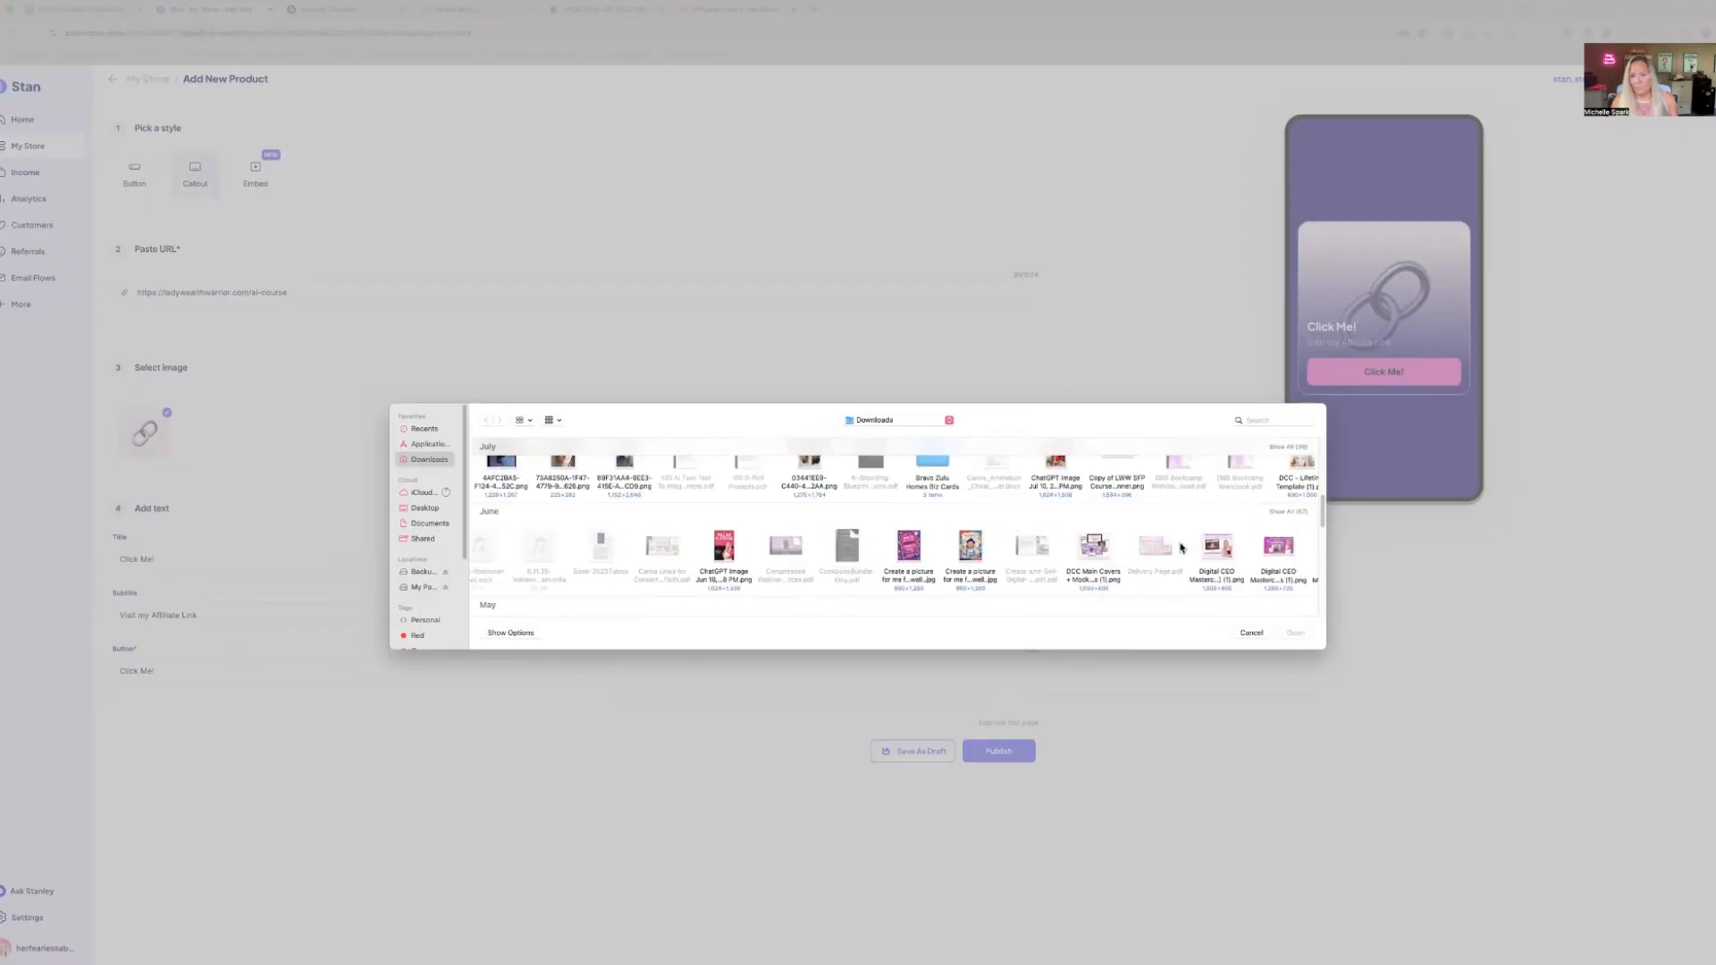
{"action": "scroll", "coordinate": [1162, 547], "scroll_direction": "right", "scroll_amount": 3}
{"action": "double_click", "coordinate": [1191, 548]}
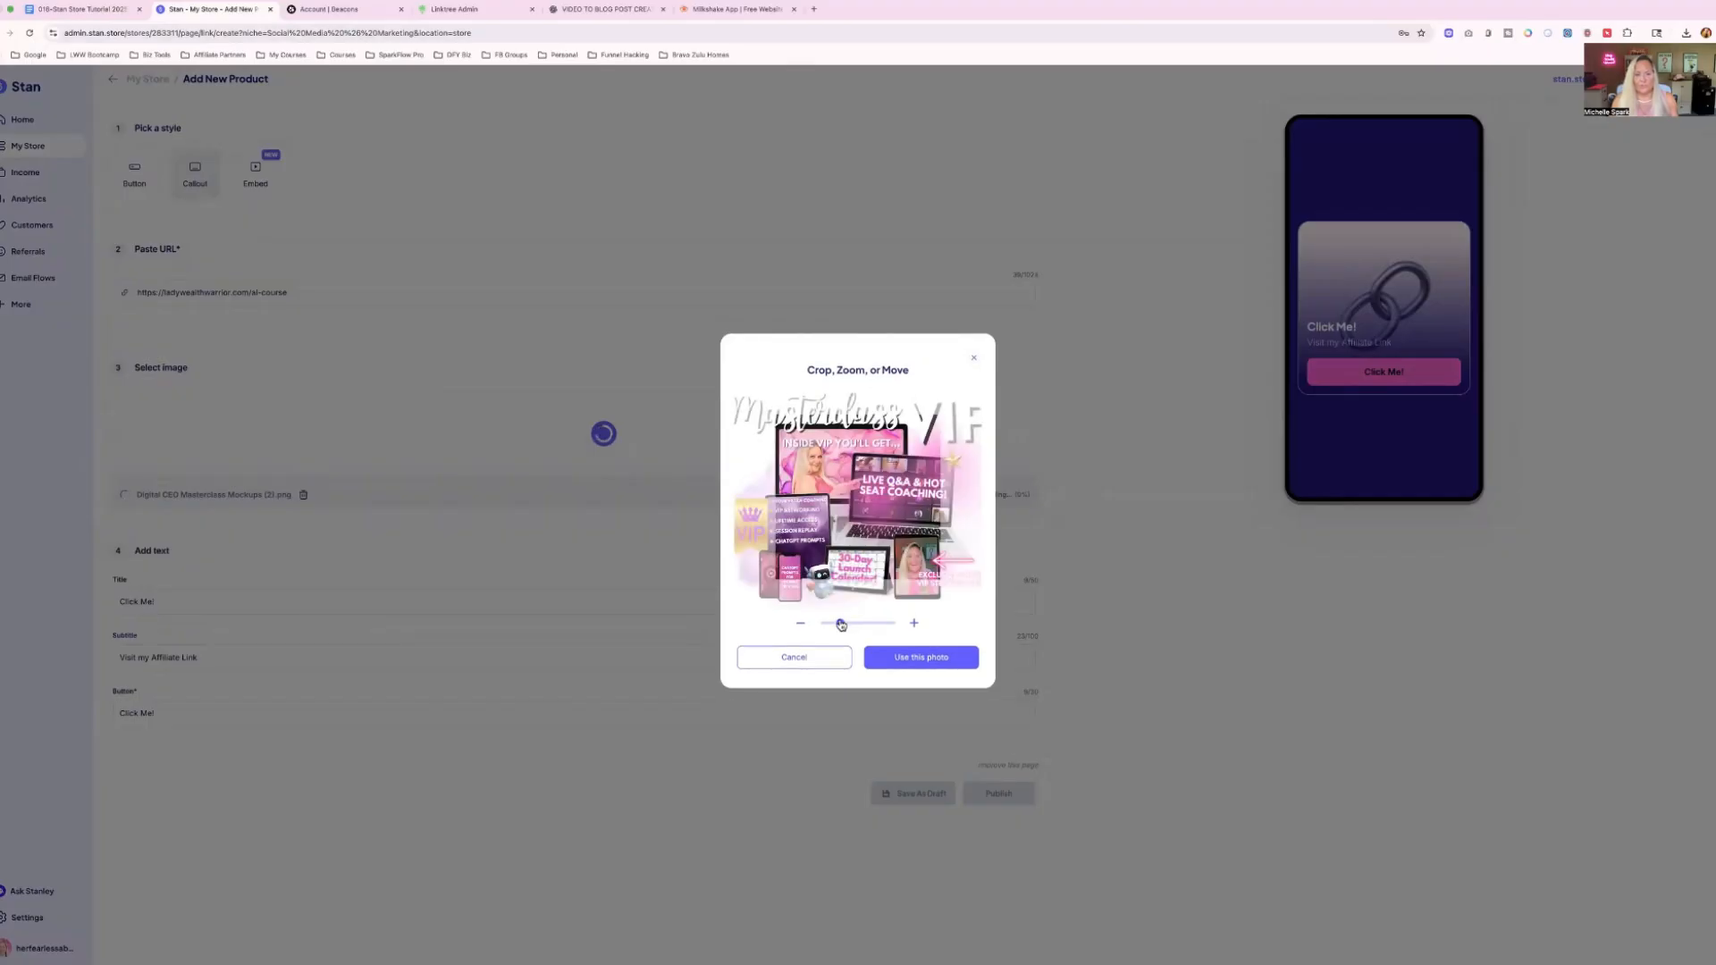
{"action": "left_click_drag", "start_coordinate": [840, 623], "coordinate": [819, 623]}
{"action": "left_click", "coordinate": [913, 657]}
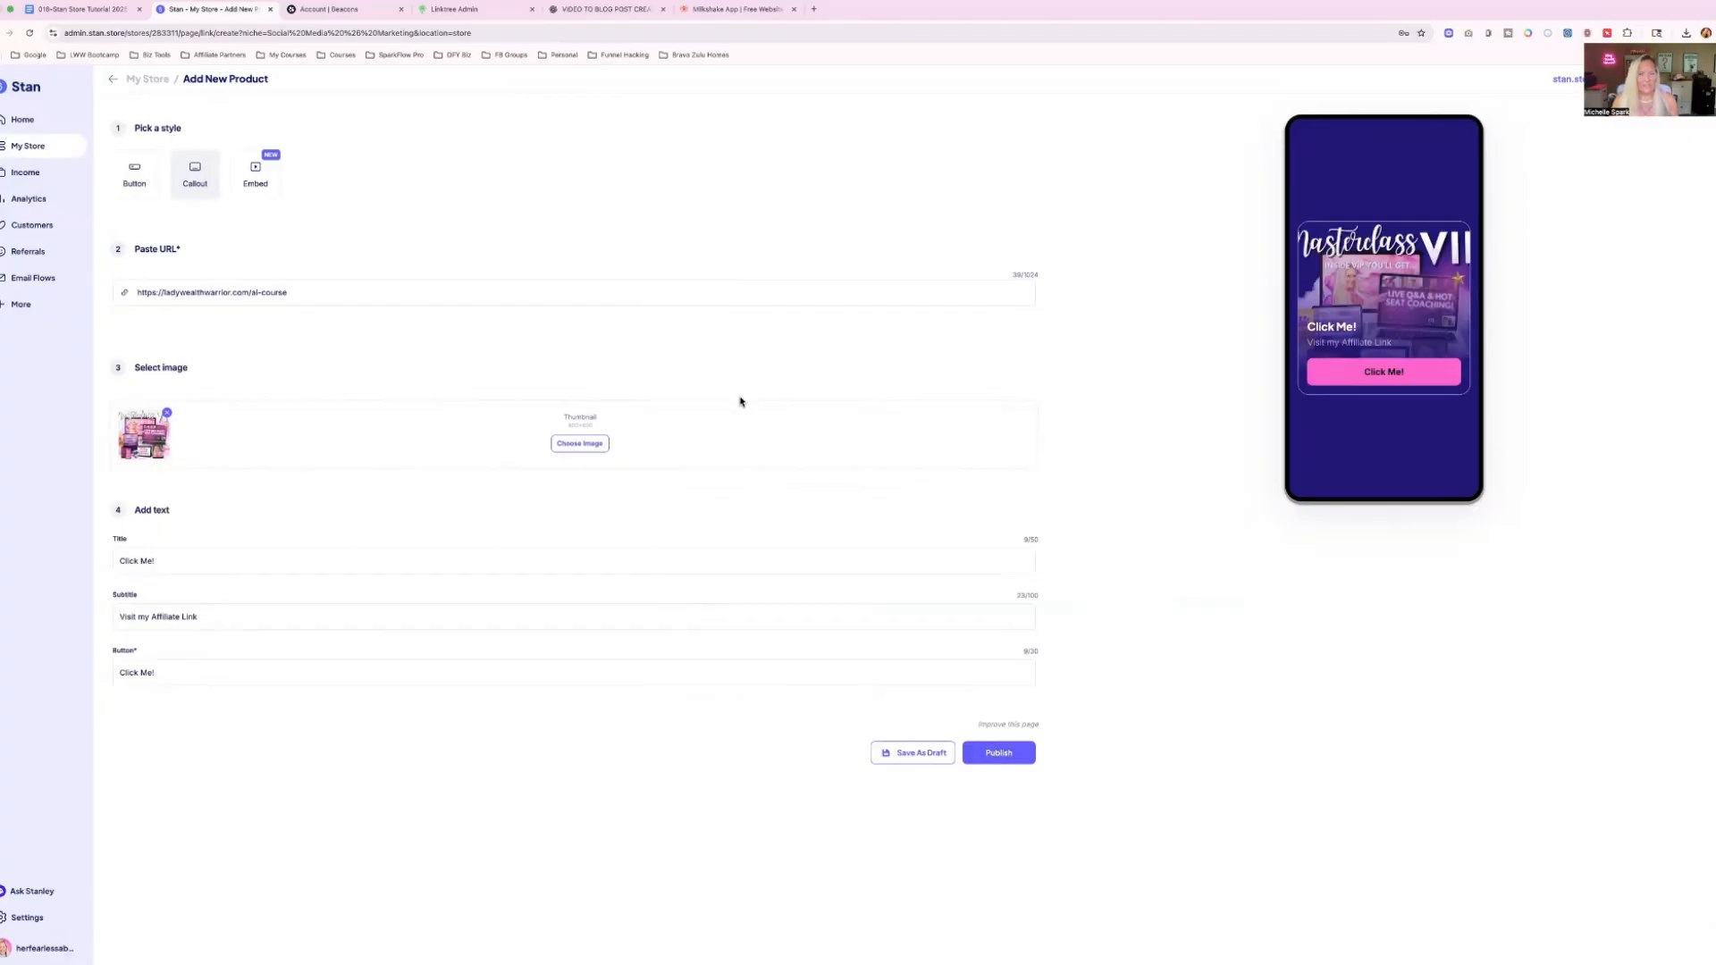
Set the link product's title to "AI Course Mastery".
{"action": "left_click", "coordinate": [134, 561]}
{"action": "type", "text": "AI "}
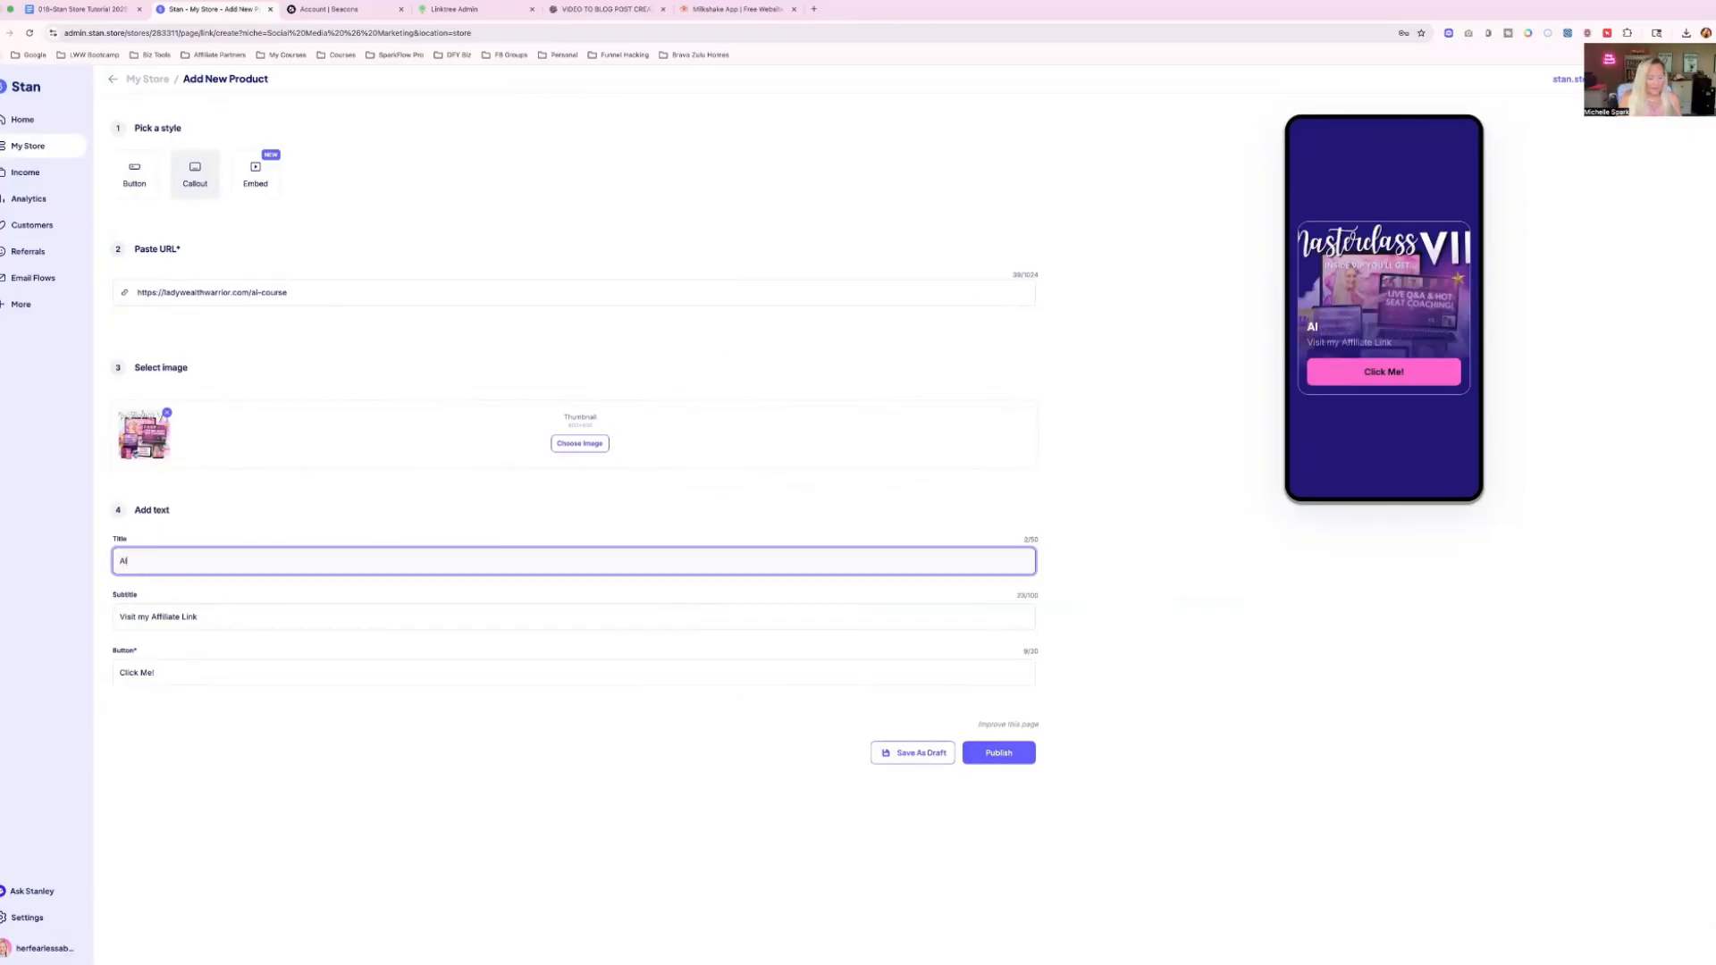
{"action": "type", "text": "Course Mastery"}
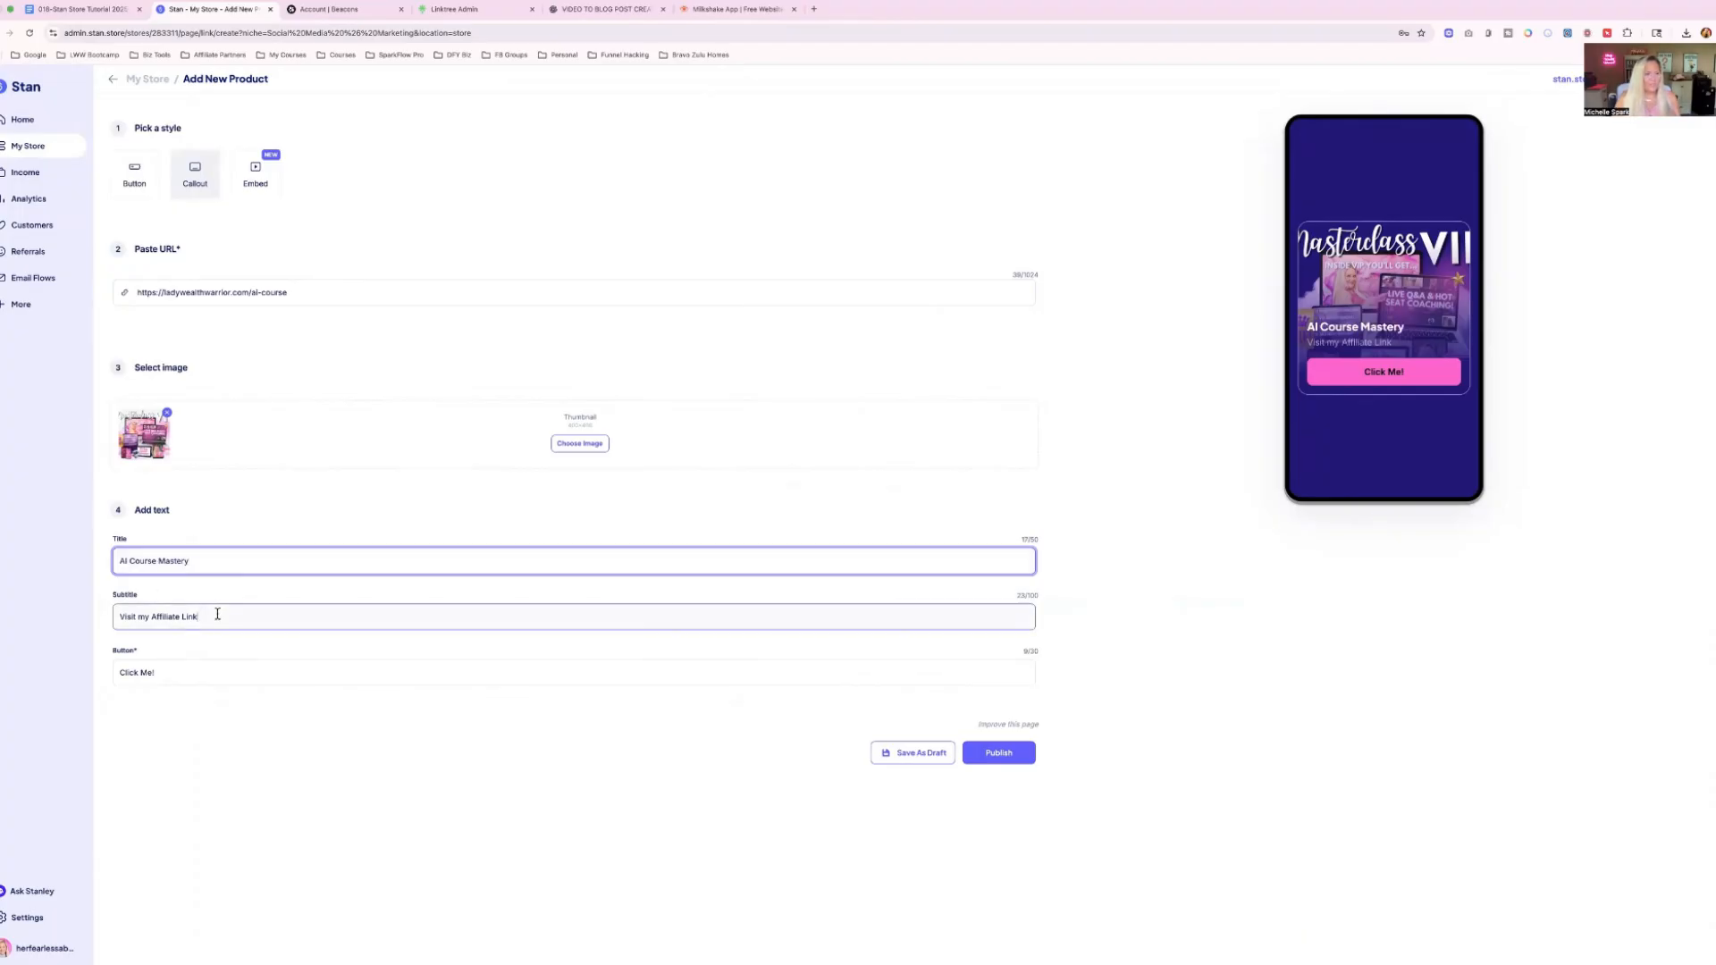
Replace the subtitle with "Learn to create & sell your first or next Digital course with the help of AI.".
{"action": "left_click_drag", "start_coordinate": [217, 614], "coordinate": [108, 619]}
{"action": "type", "text": "Learn to create"}
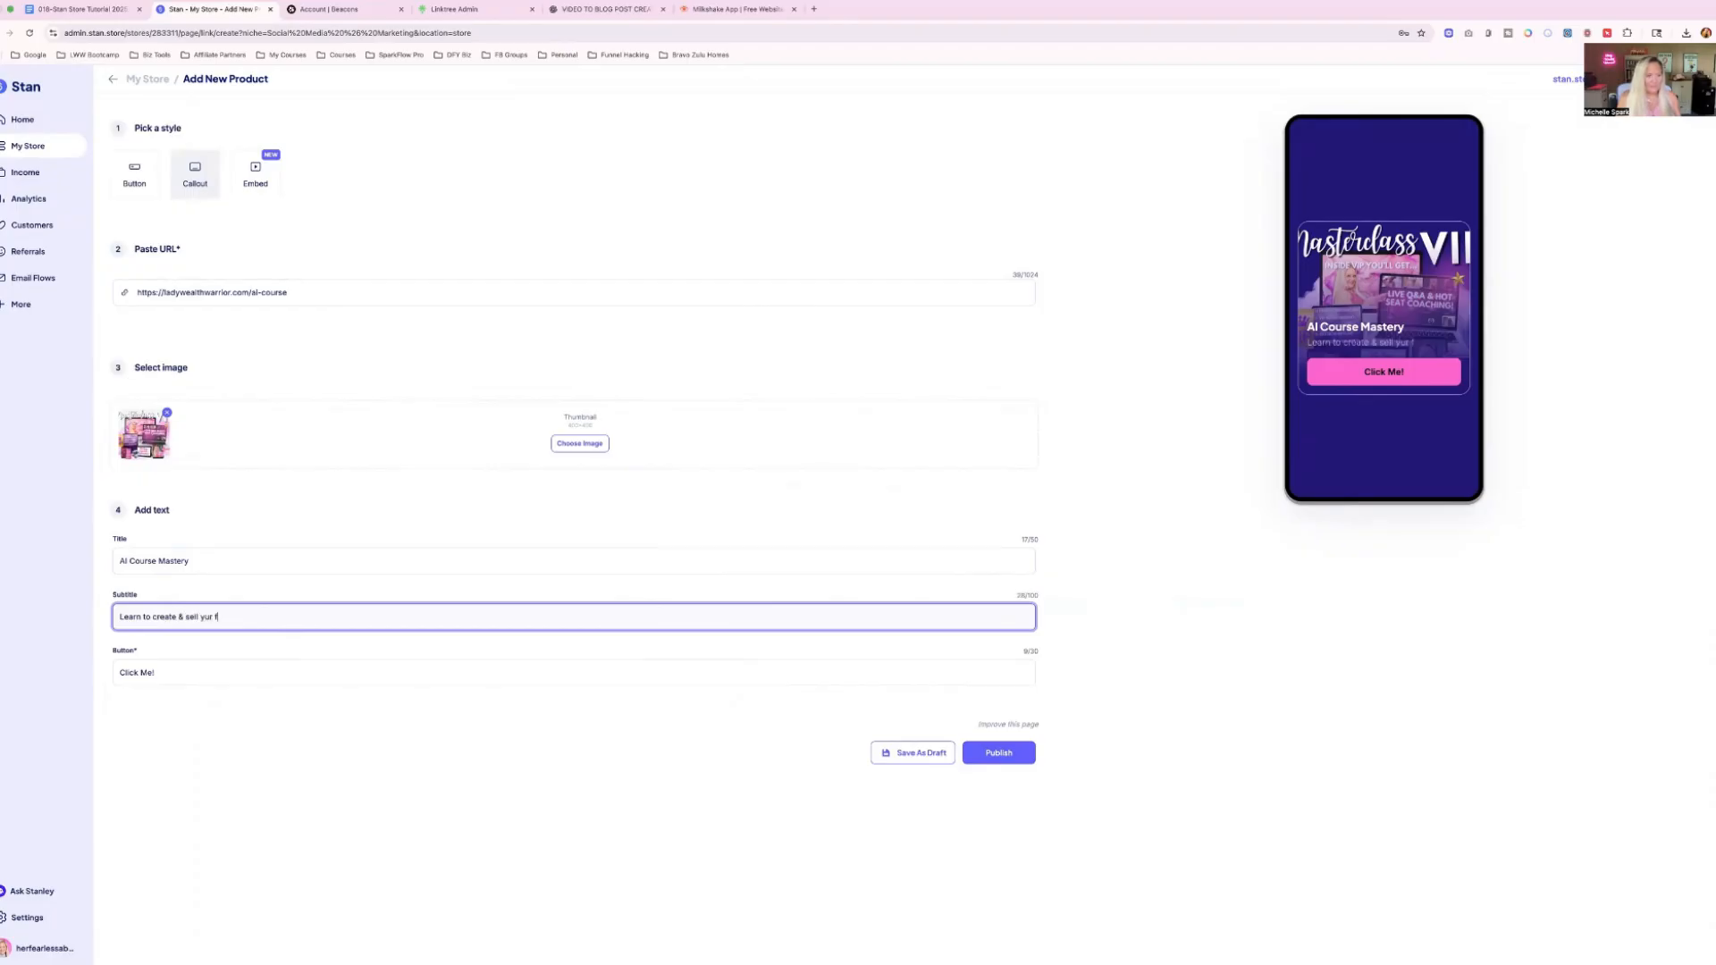
{"action": "type", "text": " & sell your first or N"}
{"action": "key", "text": "BackSpace"}
{"action": "type", "text": "next Digital"}
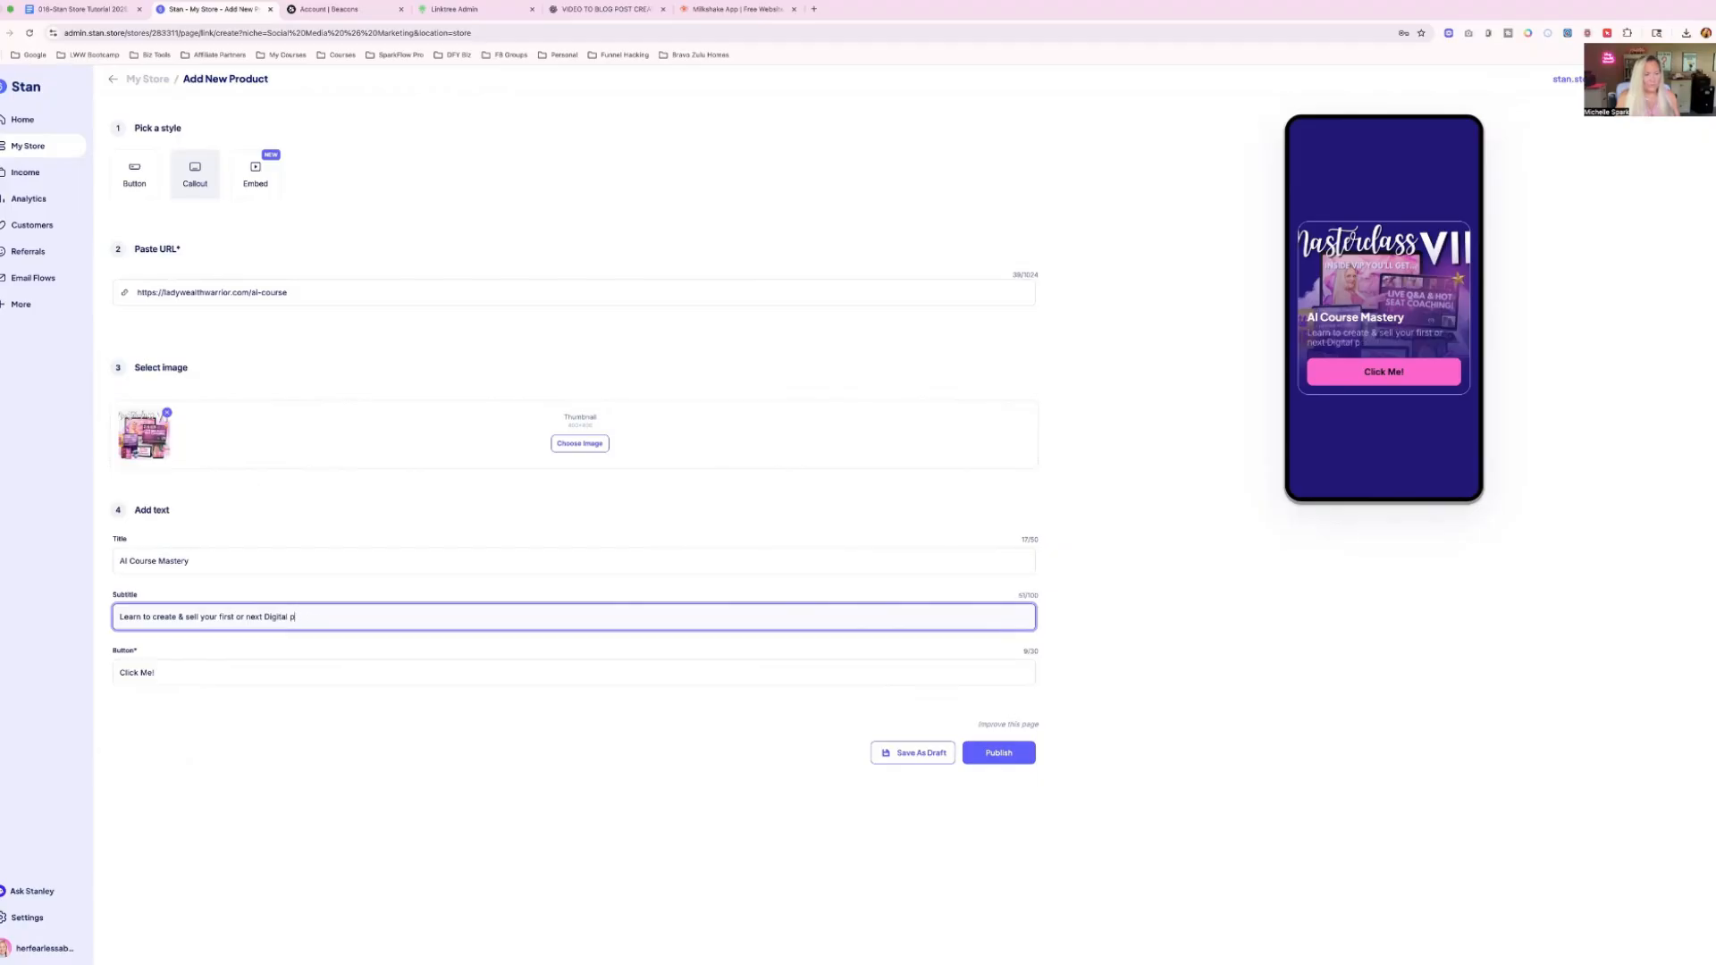
{"action": "type", "text": " course with the help of AI."}
Change the product's button text to "Sign Me up!" and publish the product.
{"action": "triple_click", "coordinate": [150, 670]}
{"action": "type", "text": "Sign Me up!"}
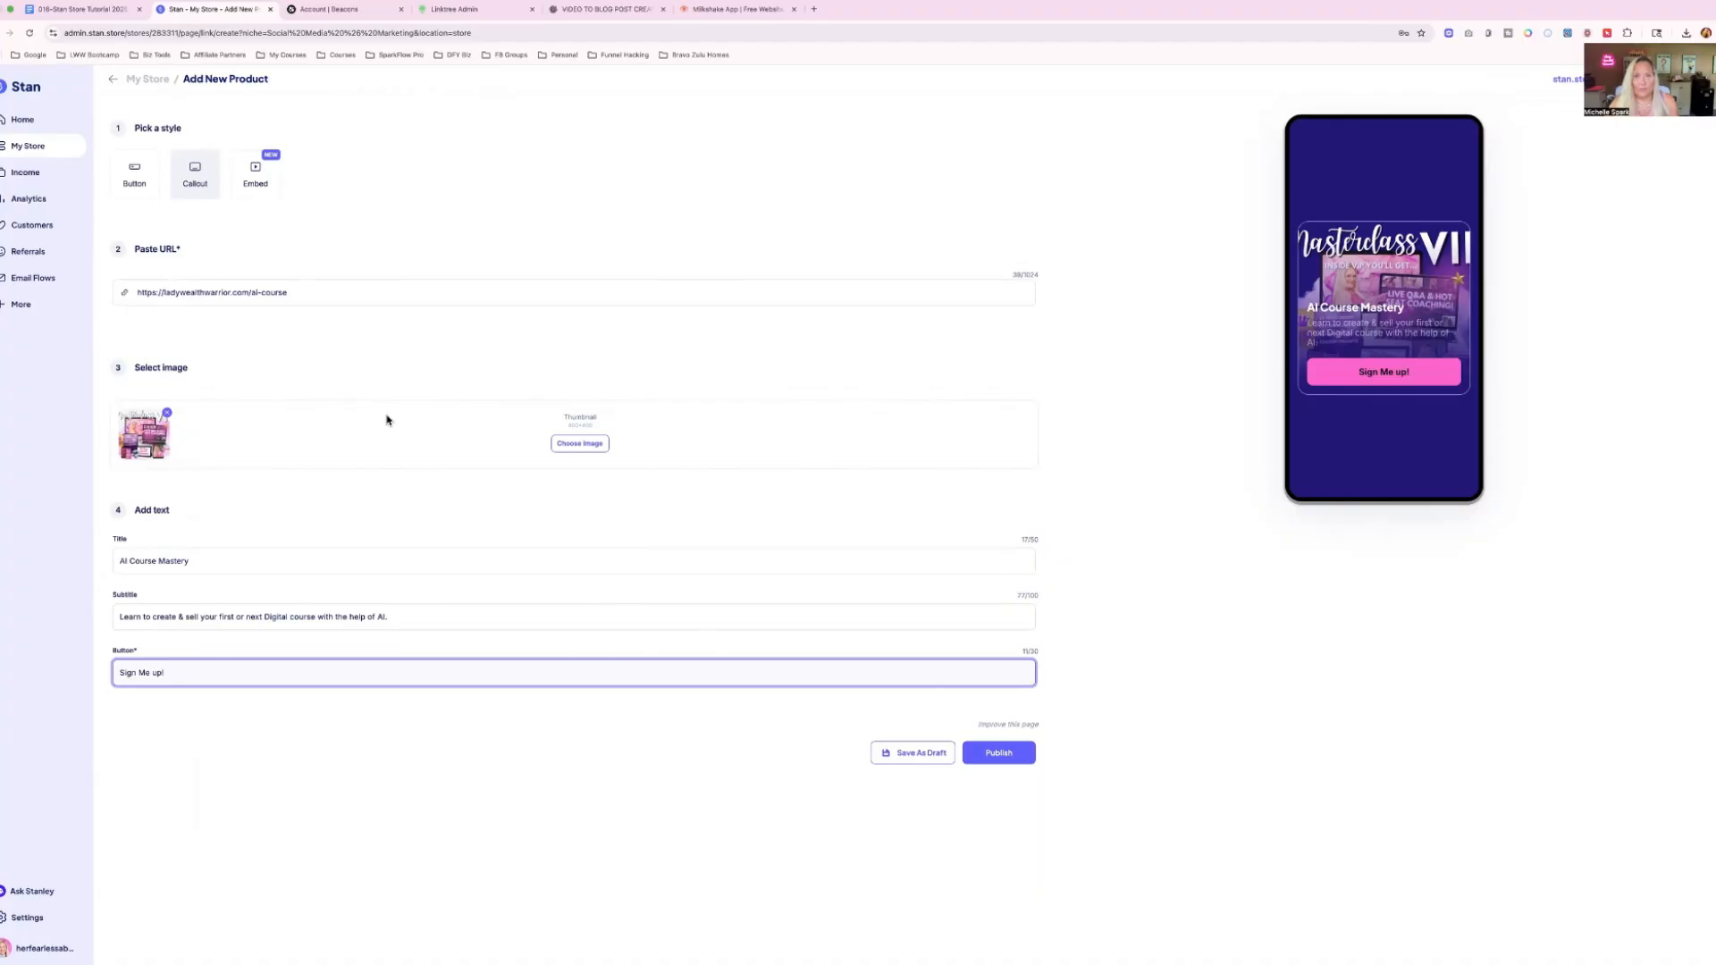
{"action": "left_click", "coordinate": [995, 752]}
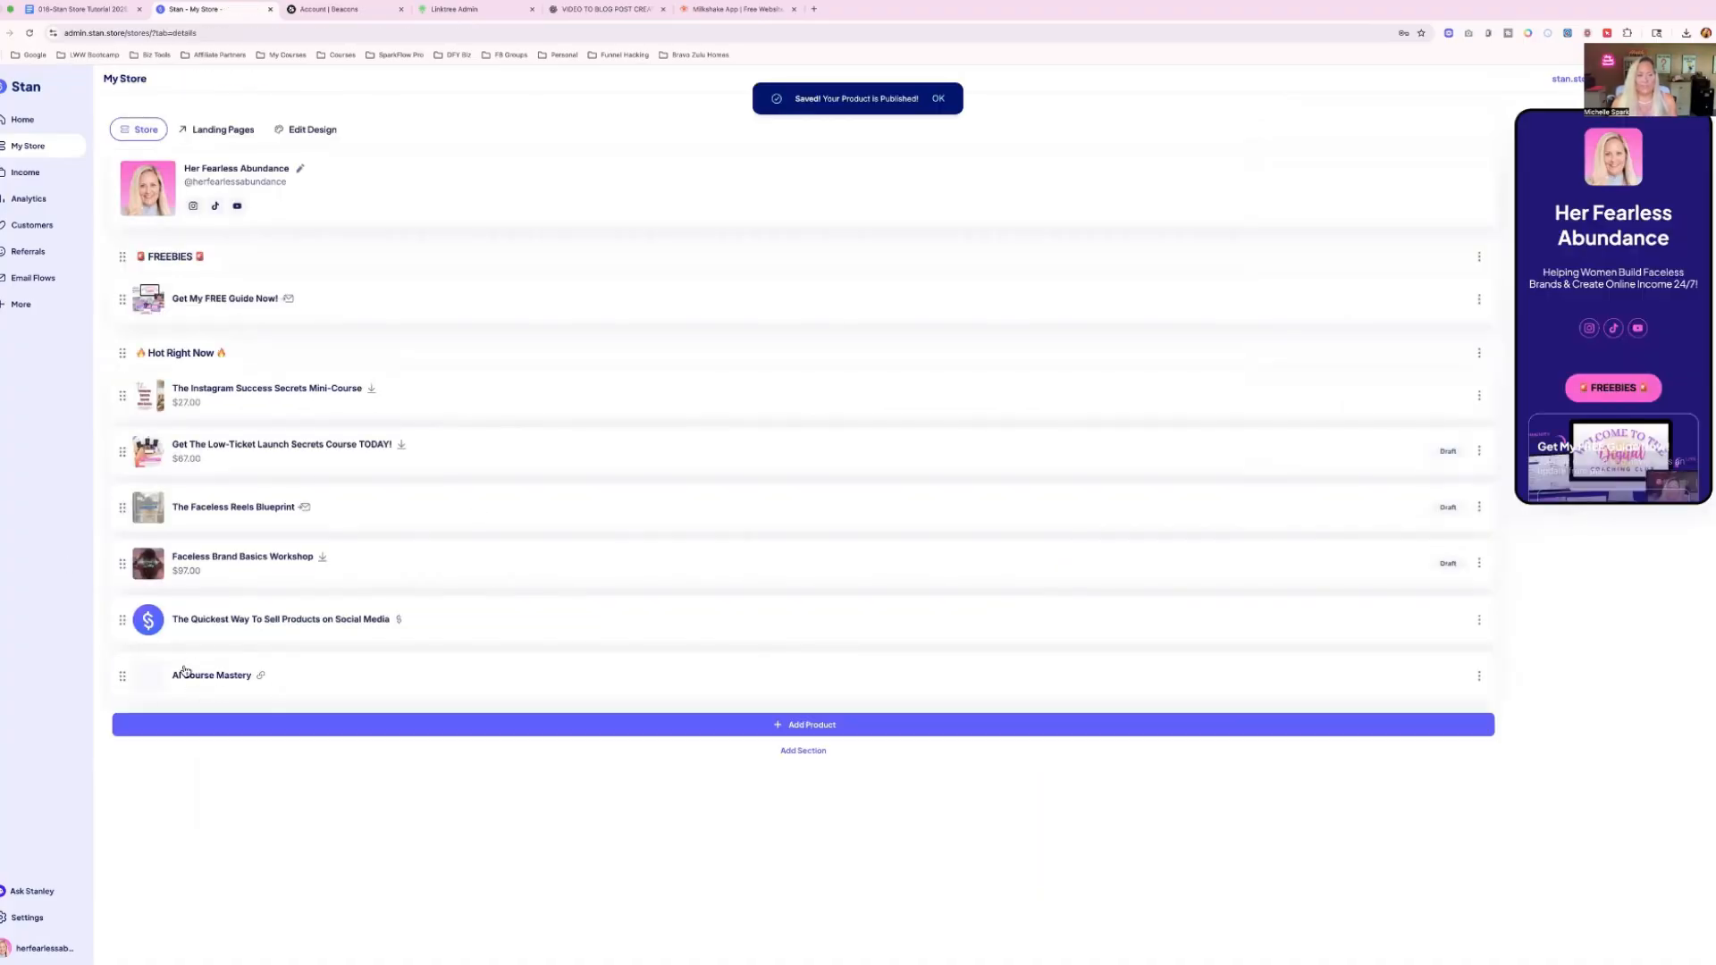
Move AI Course Mastery to the first place in the Hot Right Now section and review it in the store preview.
{"action": "left_click_drag", "start_coordinate": [122, 677], "coordinate": [125, 398]}
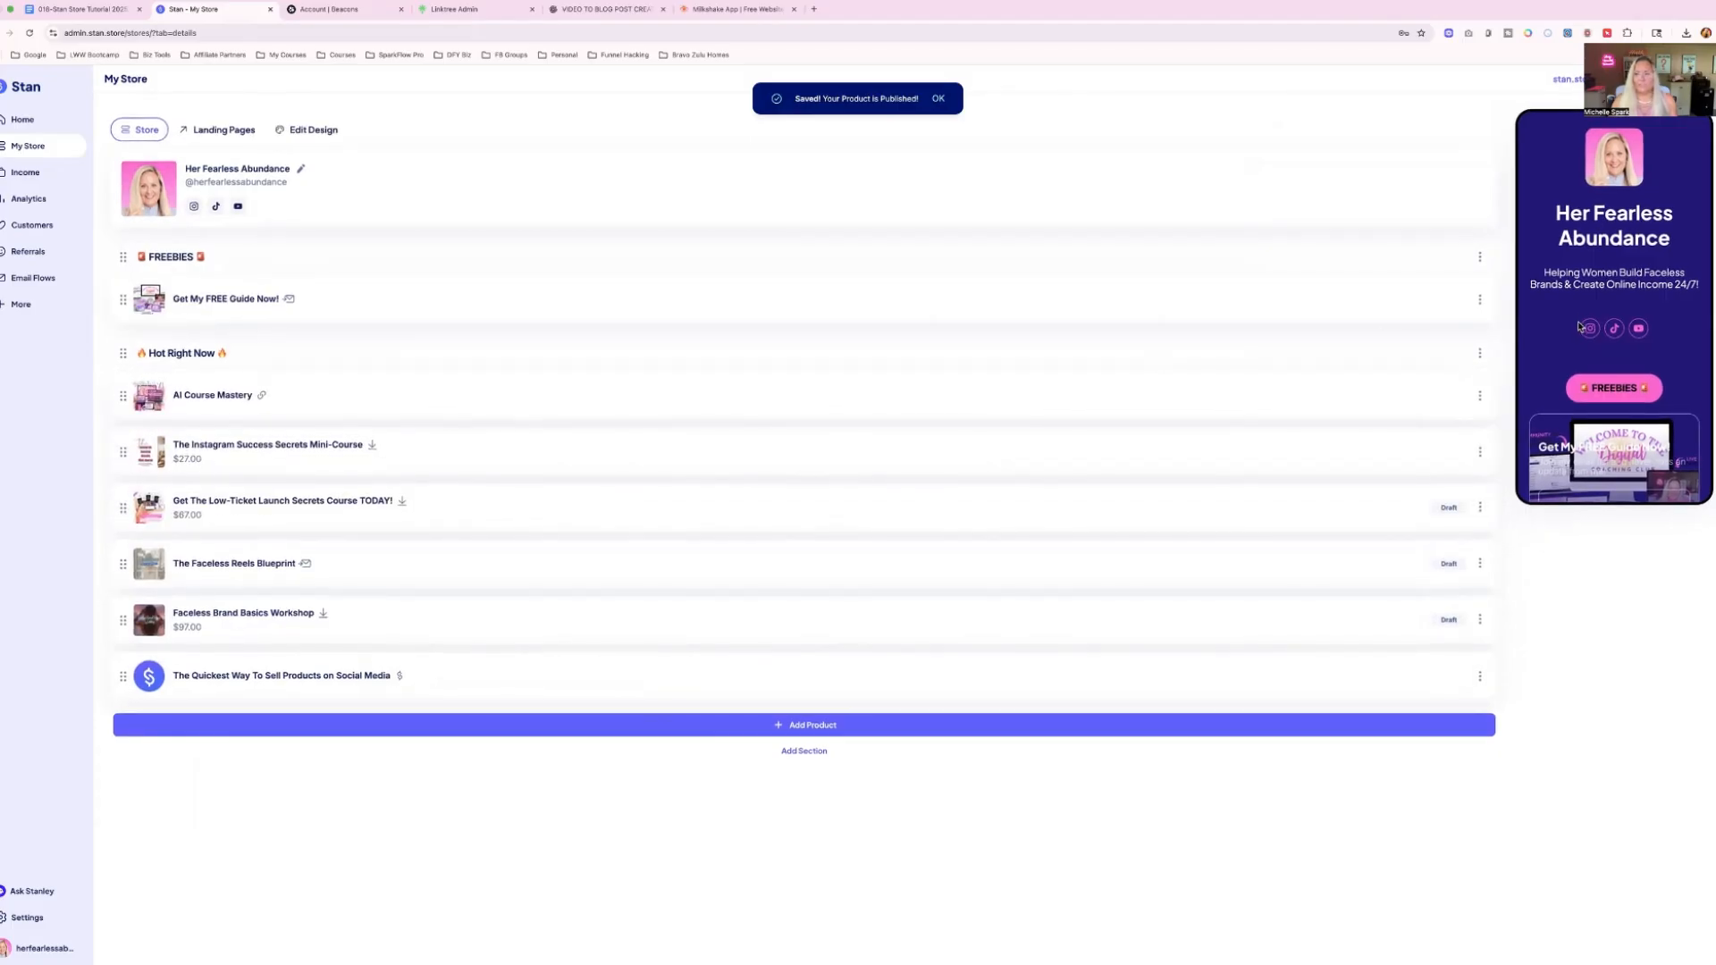
{"action": "scroll", "coordinate": [1627, 293], "scroll_direction": "down", "scroll_amount": 4}
{"action": "scroll", "coordinate": [1609, 313], "scroll_direction": "down", "scroll_amount": 5}
{"action": "scroll", "coordinate": [1618, 312], "scroll_direction": "down", "scroll_amount": 1}
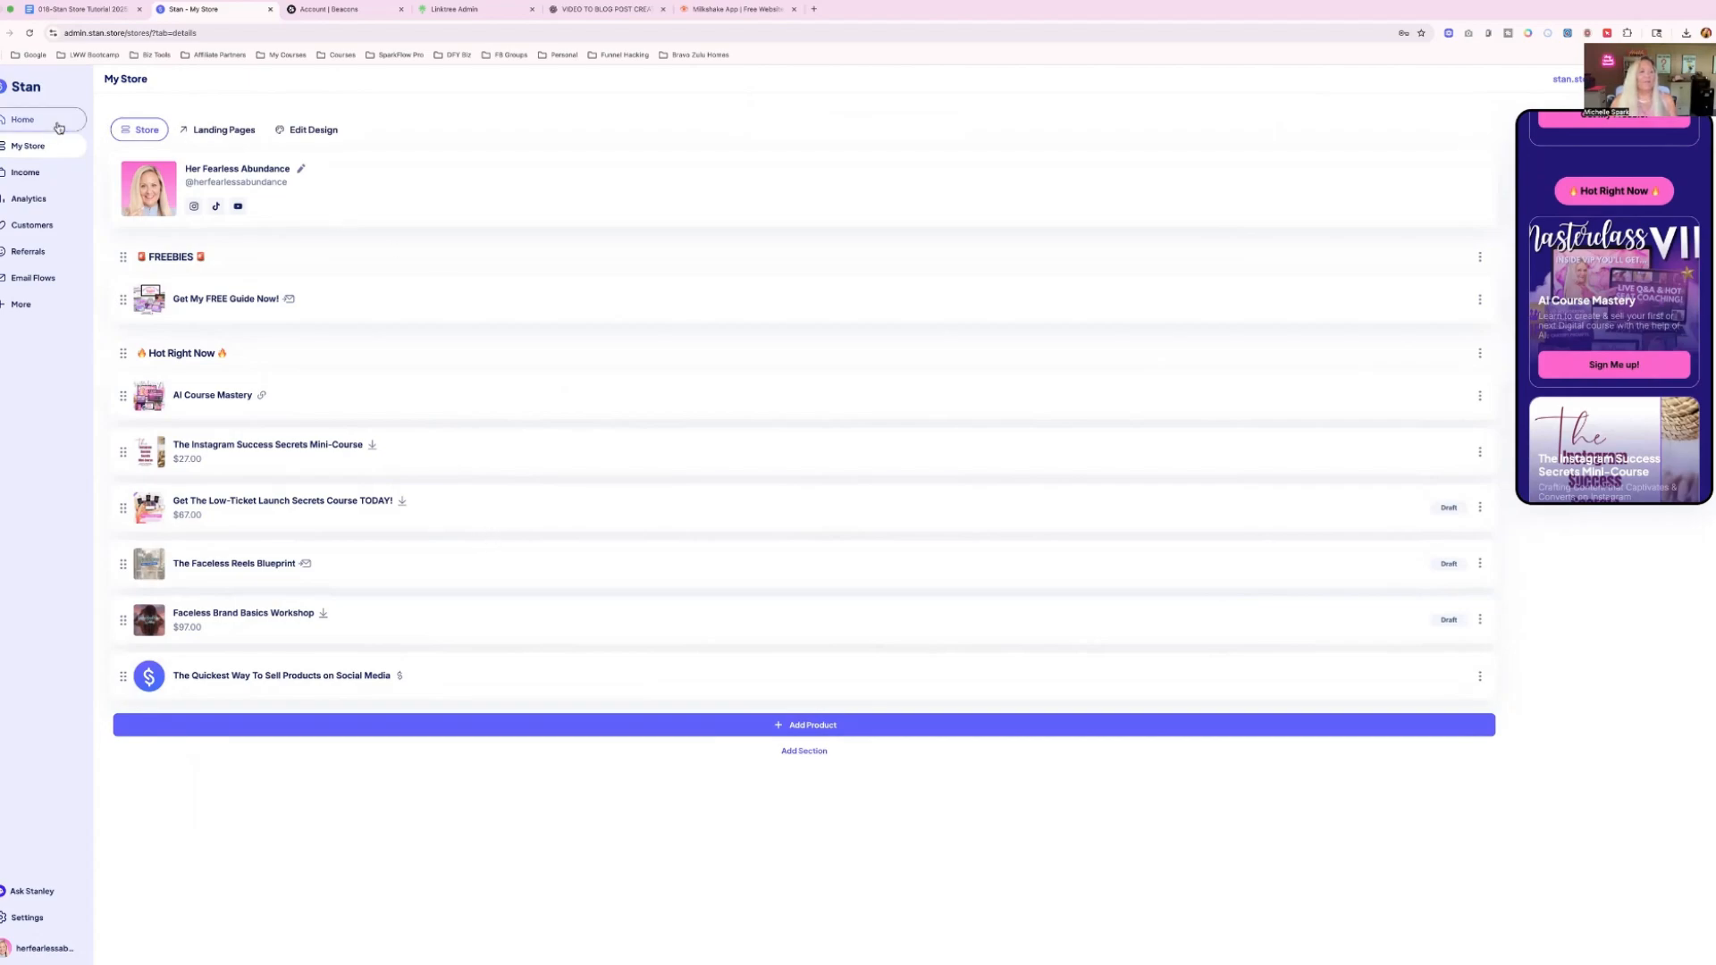
Look through the store's analytics, customer list, referral program and email flows.
{"action": "left_click", "coordinate": [28, 201]}
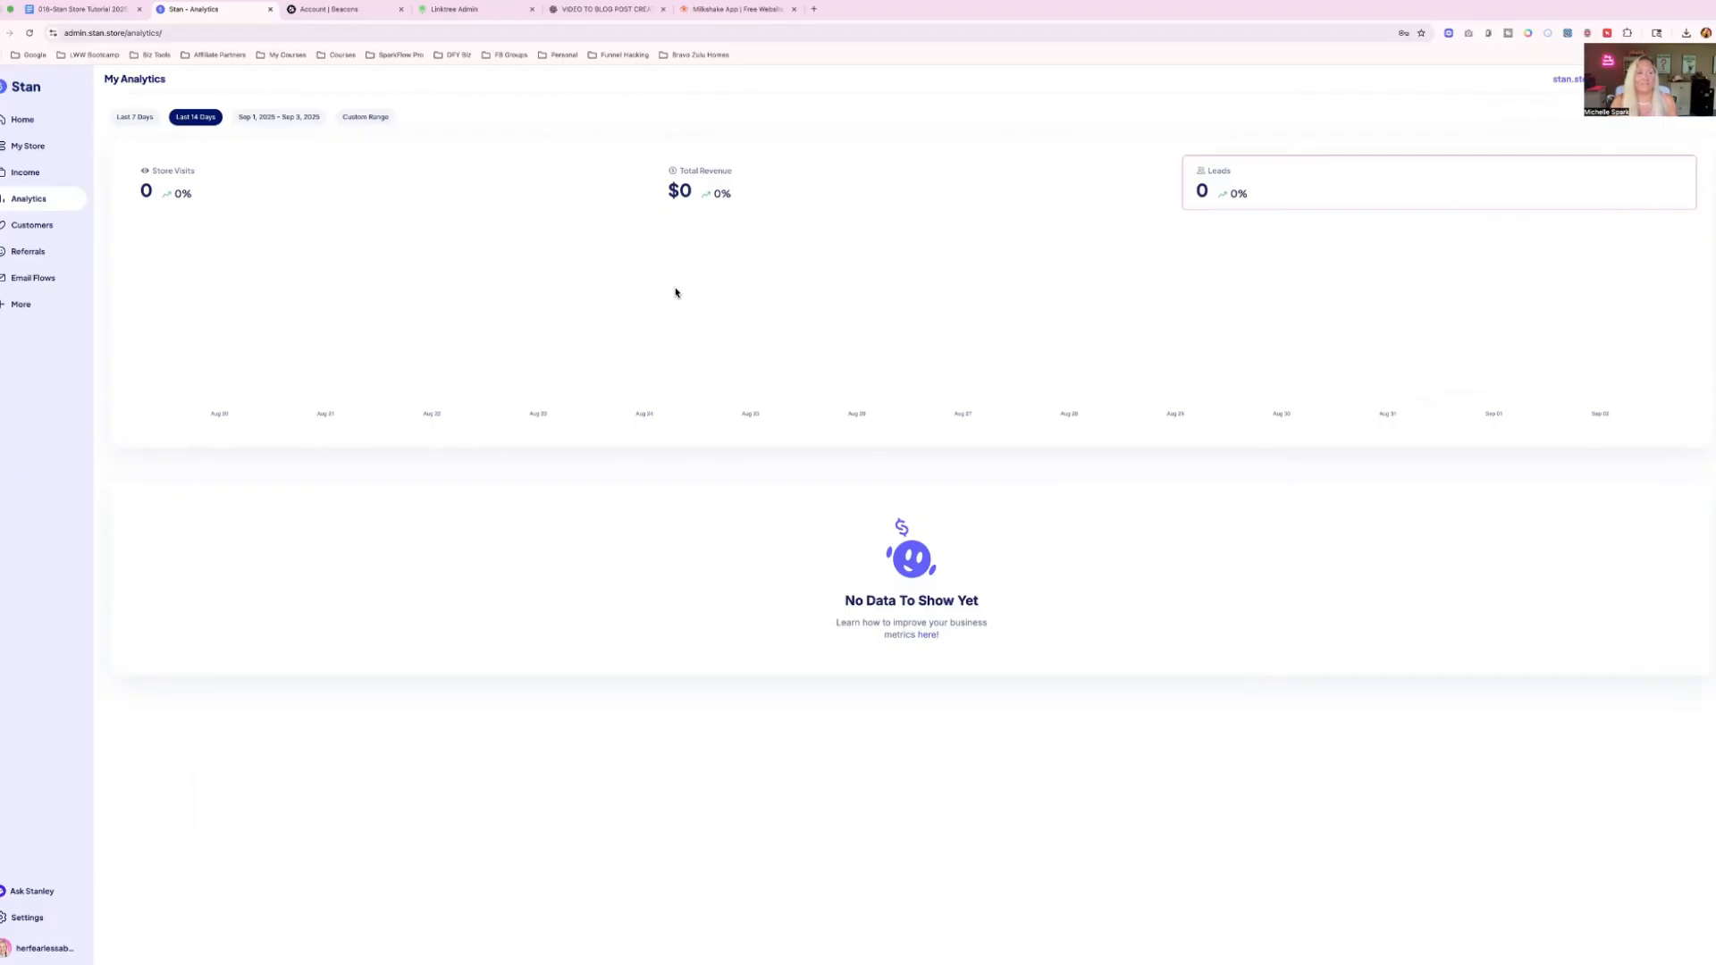
{"action": "left_click", "coordinate": [34, 227]}
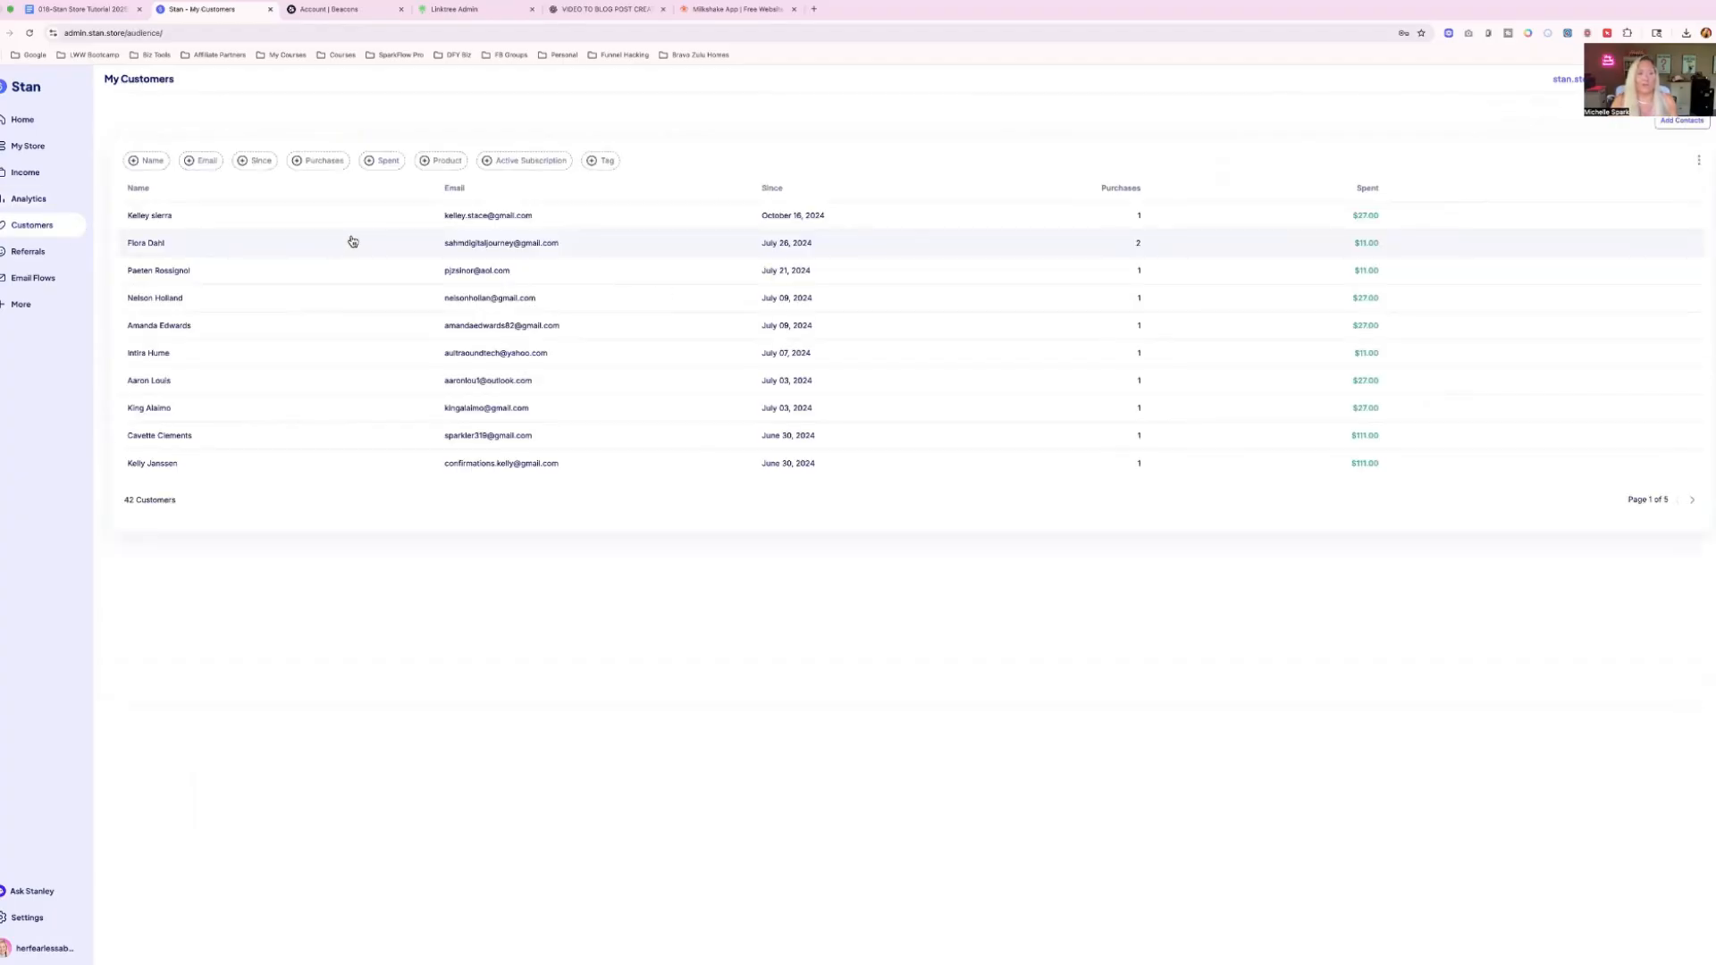
{"action": "left_click", "coordinate": [19, 253]}
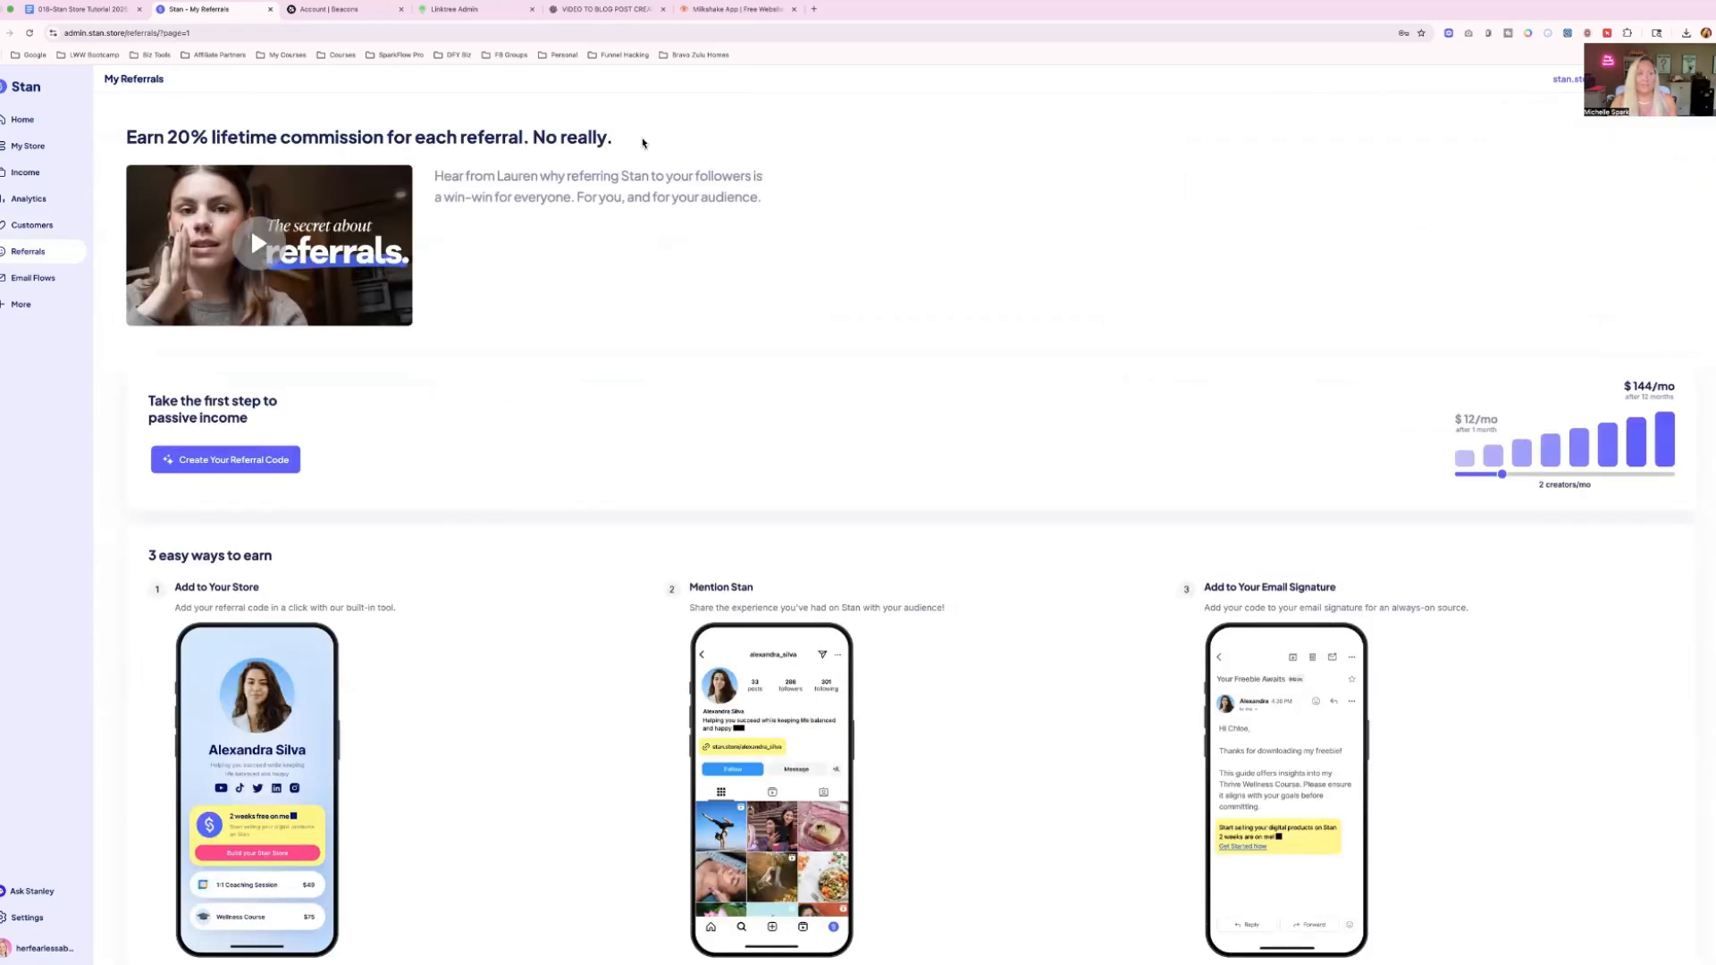
{"action": "left_click", "coordinate": [33, 278]}
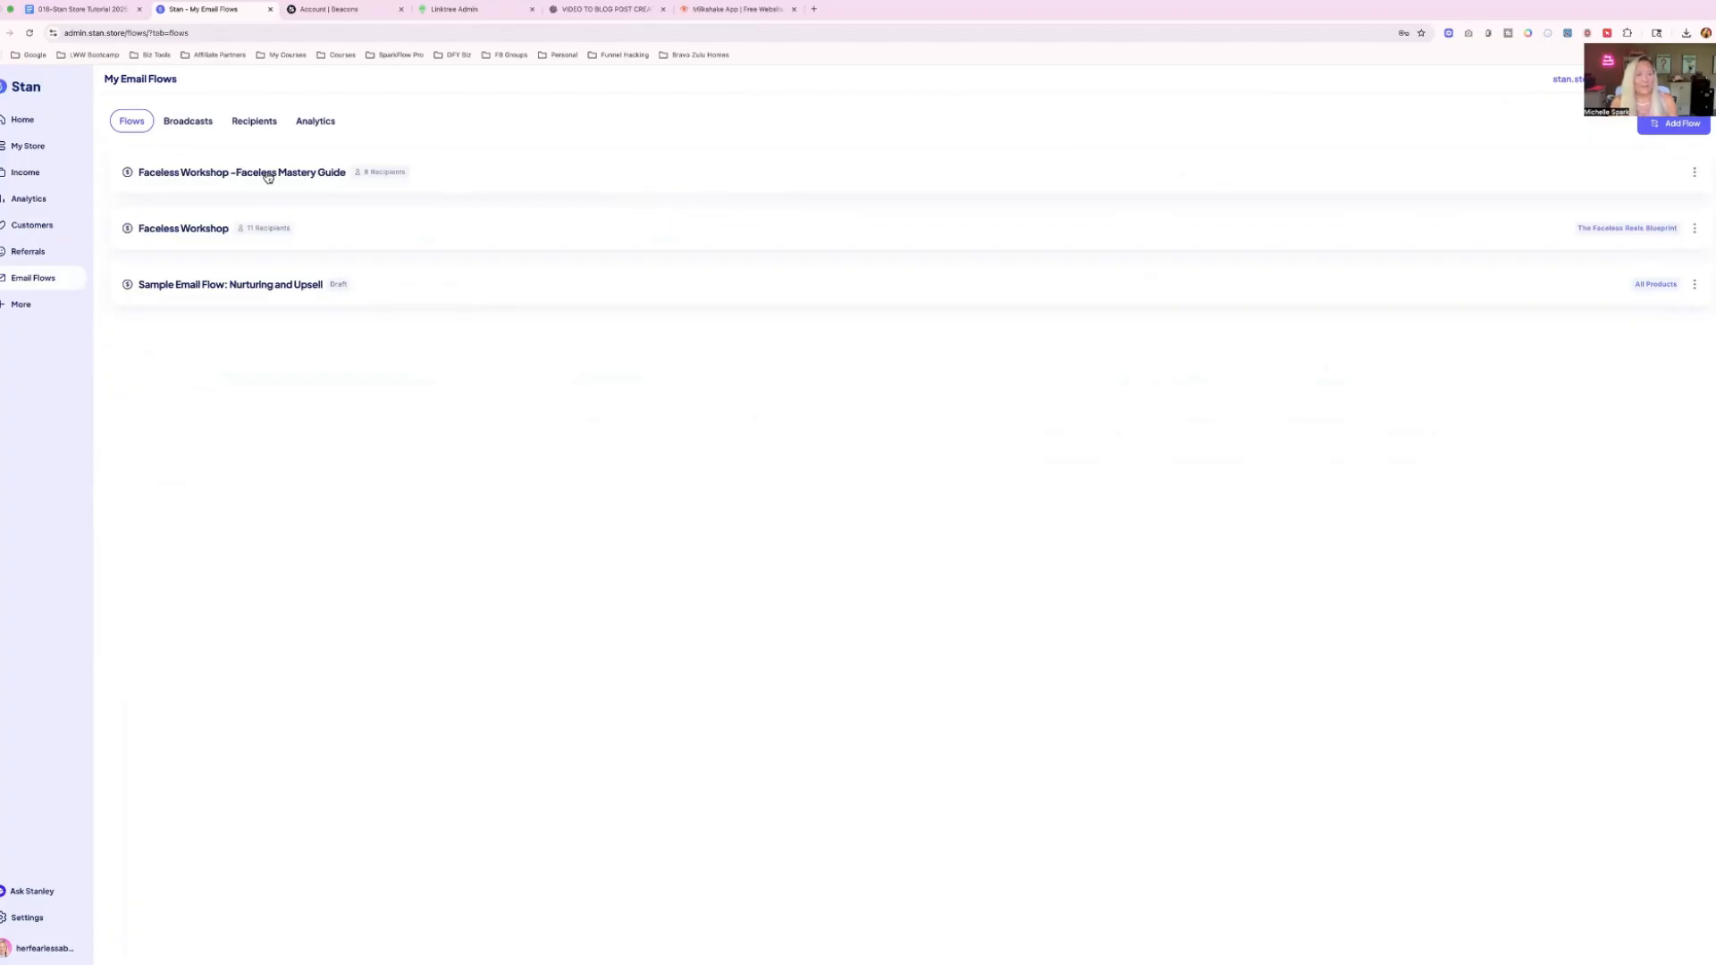
Enable the optional Appointments and AutoDM features for the store.
{"action": "left_click", "coordinate": [16, 307]}
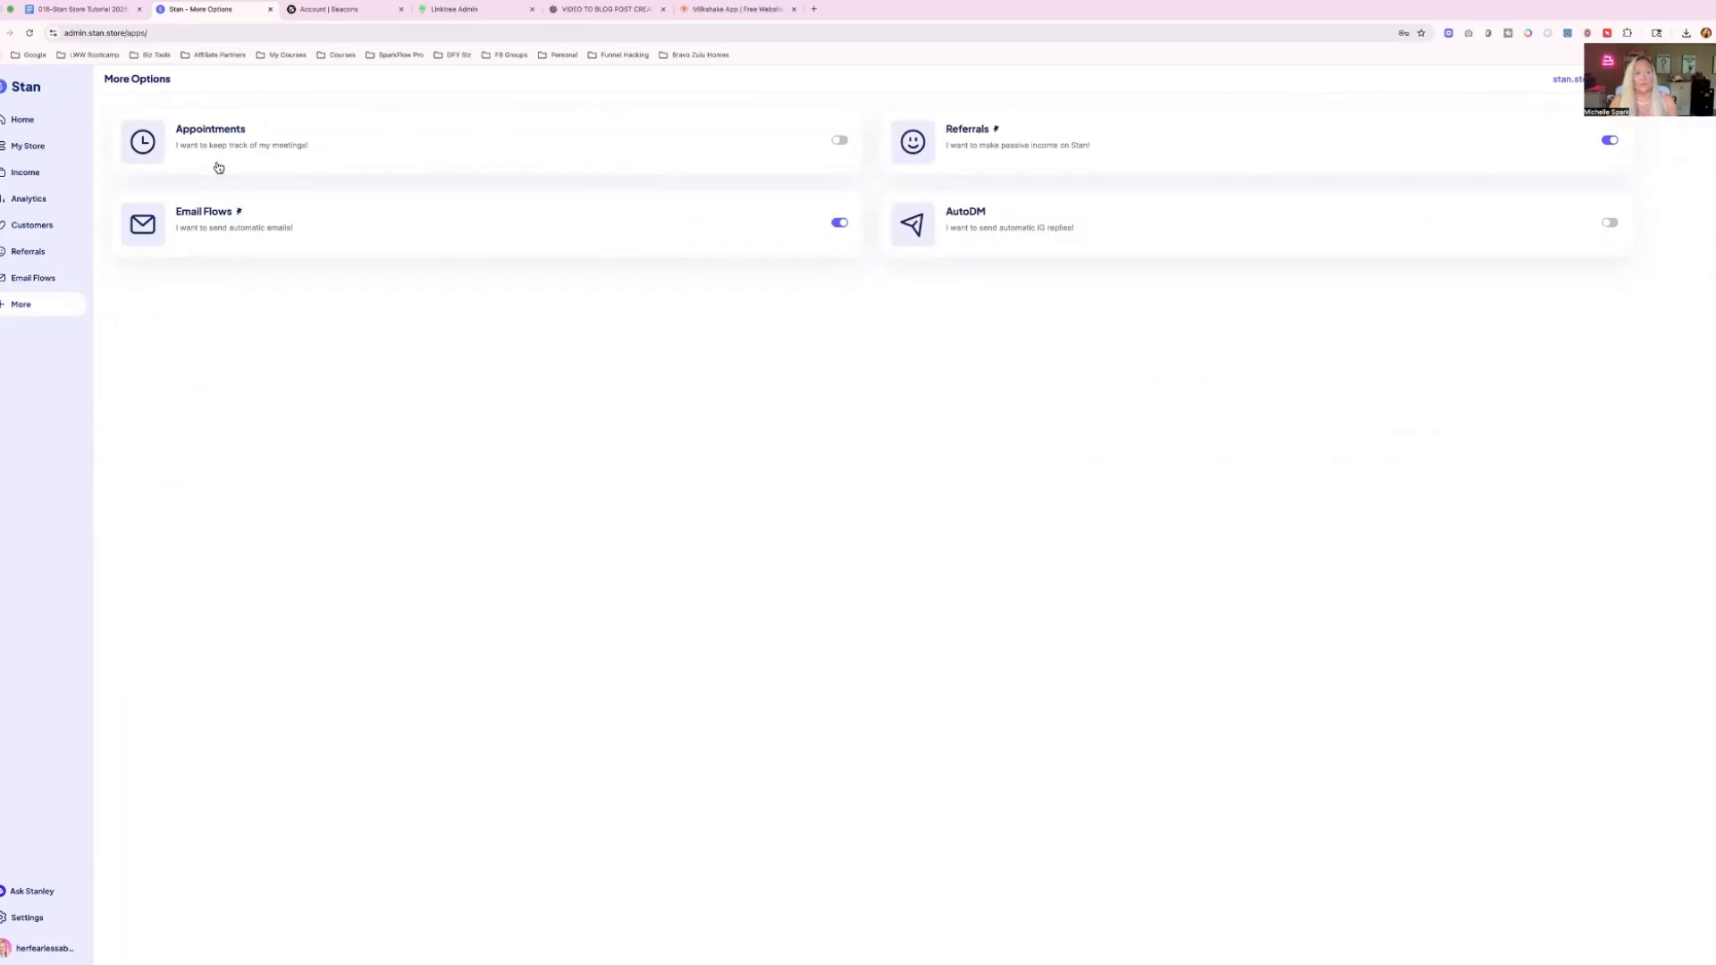
{"action": "left_click", "coordinate": [840, 141]}
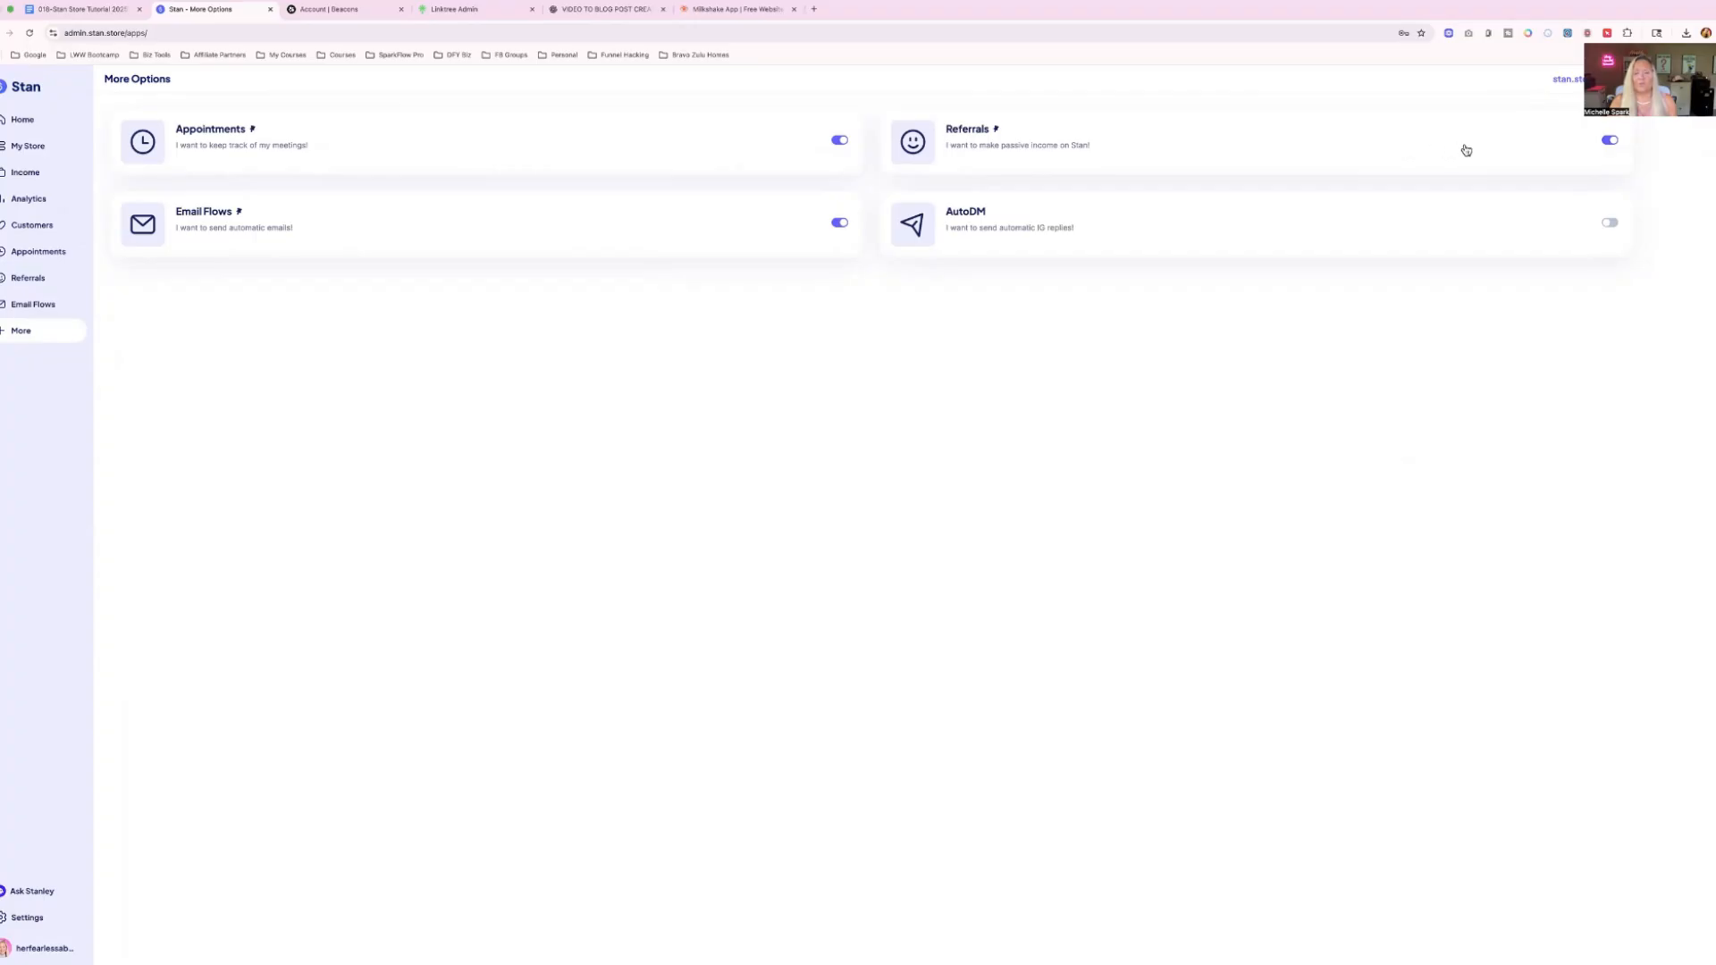
{"action": "left_click", "coordinate": [1609, 222]}
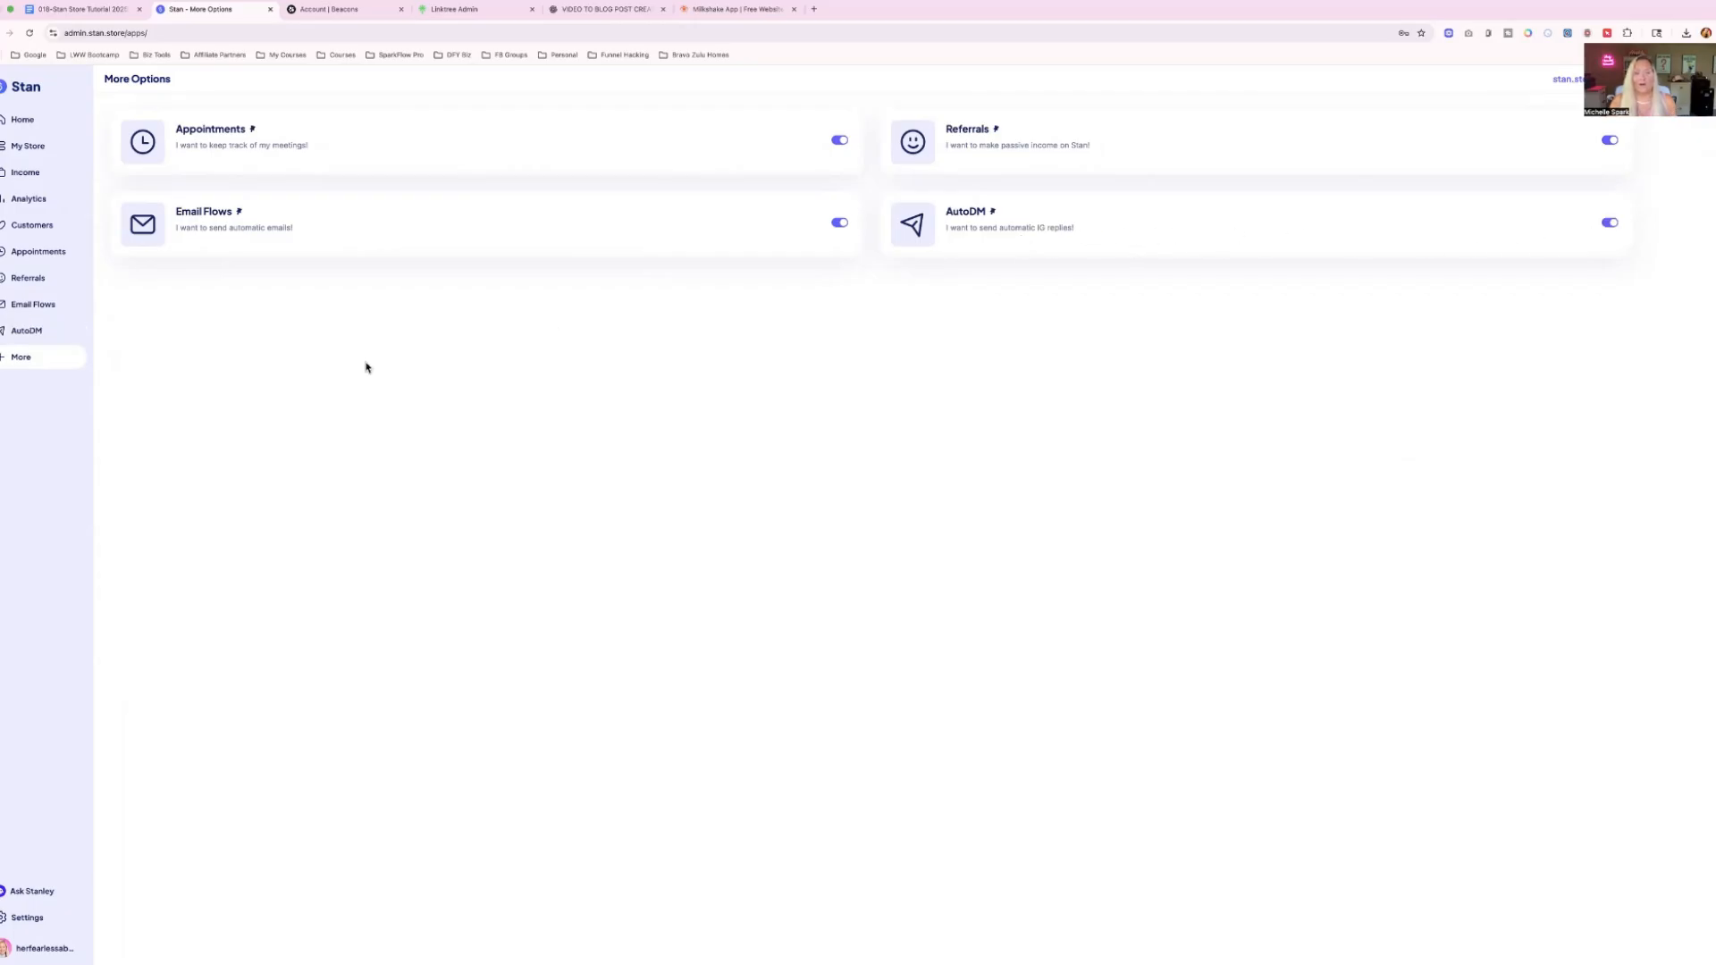
Try to connect Instagram to AutoDM, allowing stan-auto-reply-IG to access the profile, comments and messages.
{"action": "left_click", "coordinate": [31, 331]}
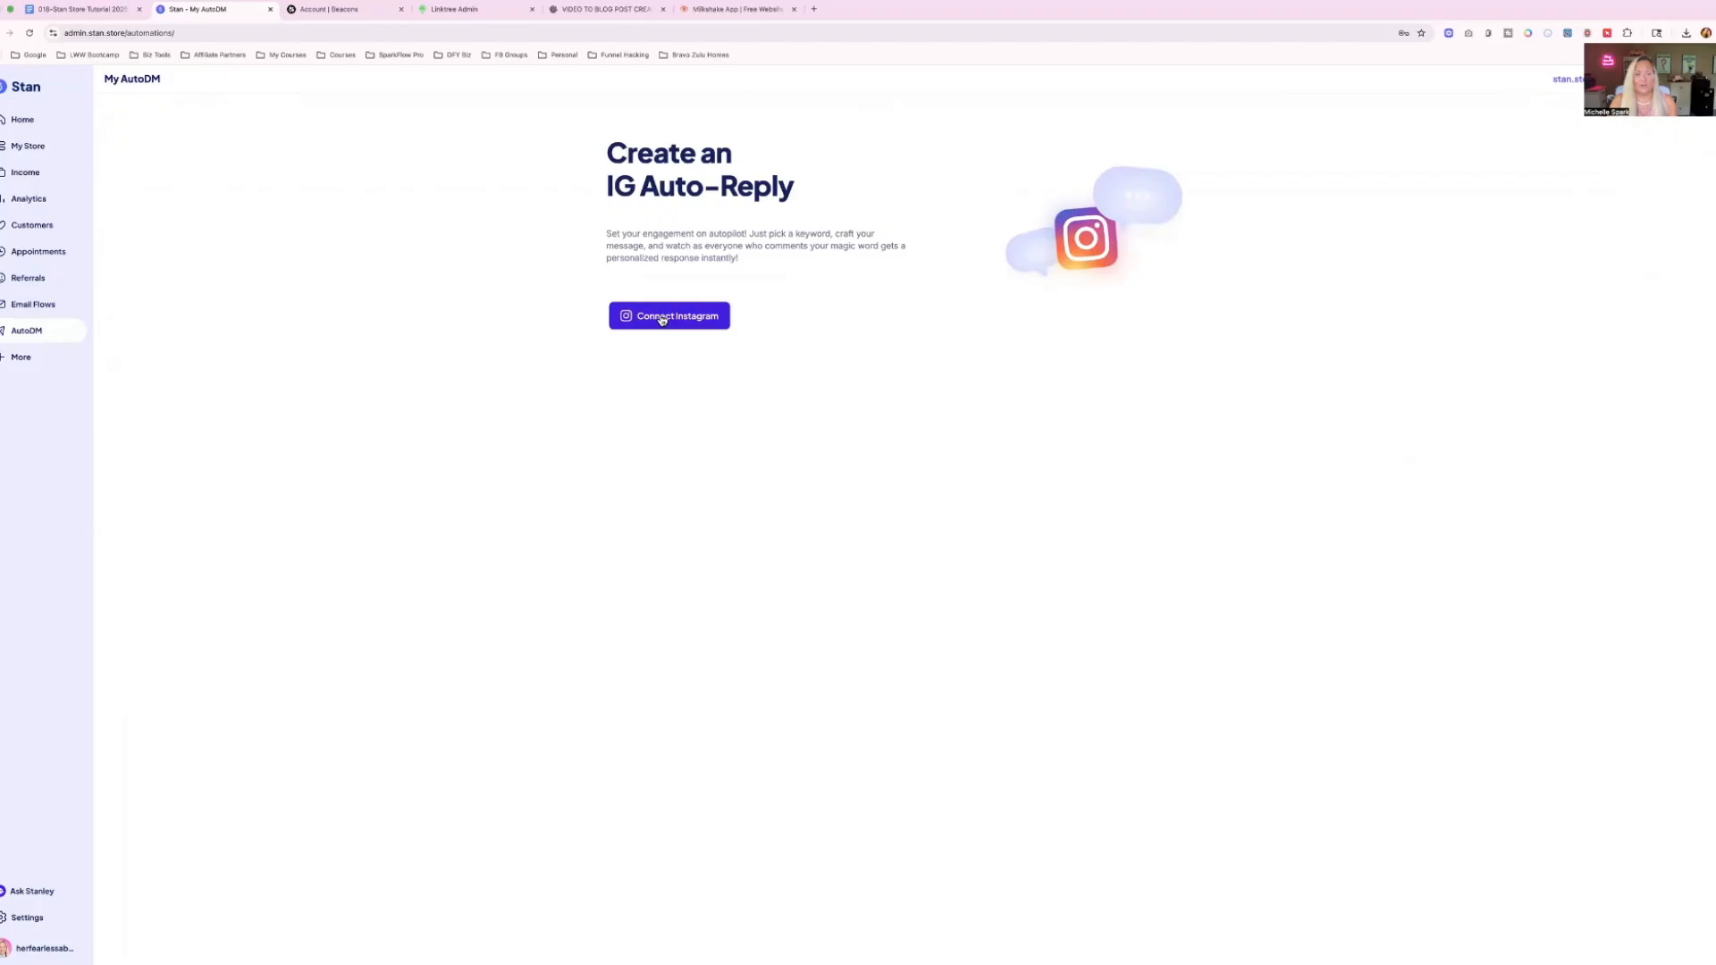
{"action": "left_click", "coordinate": [661, 317]}
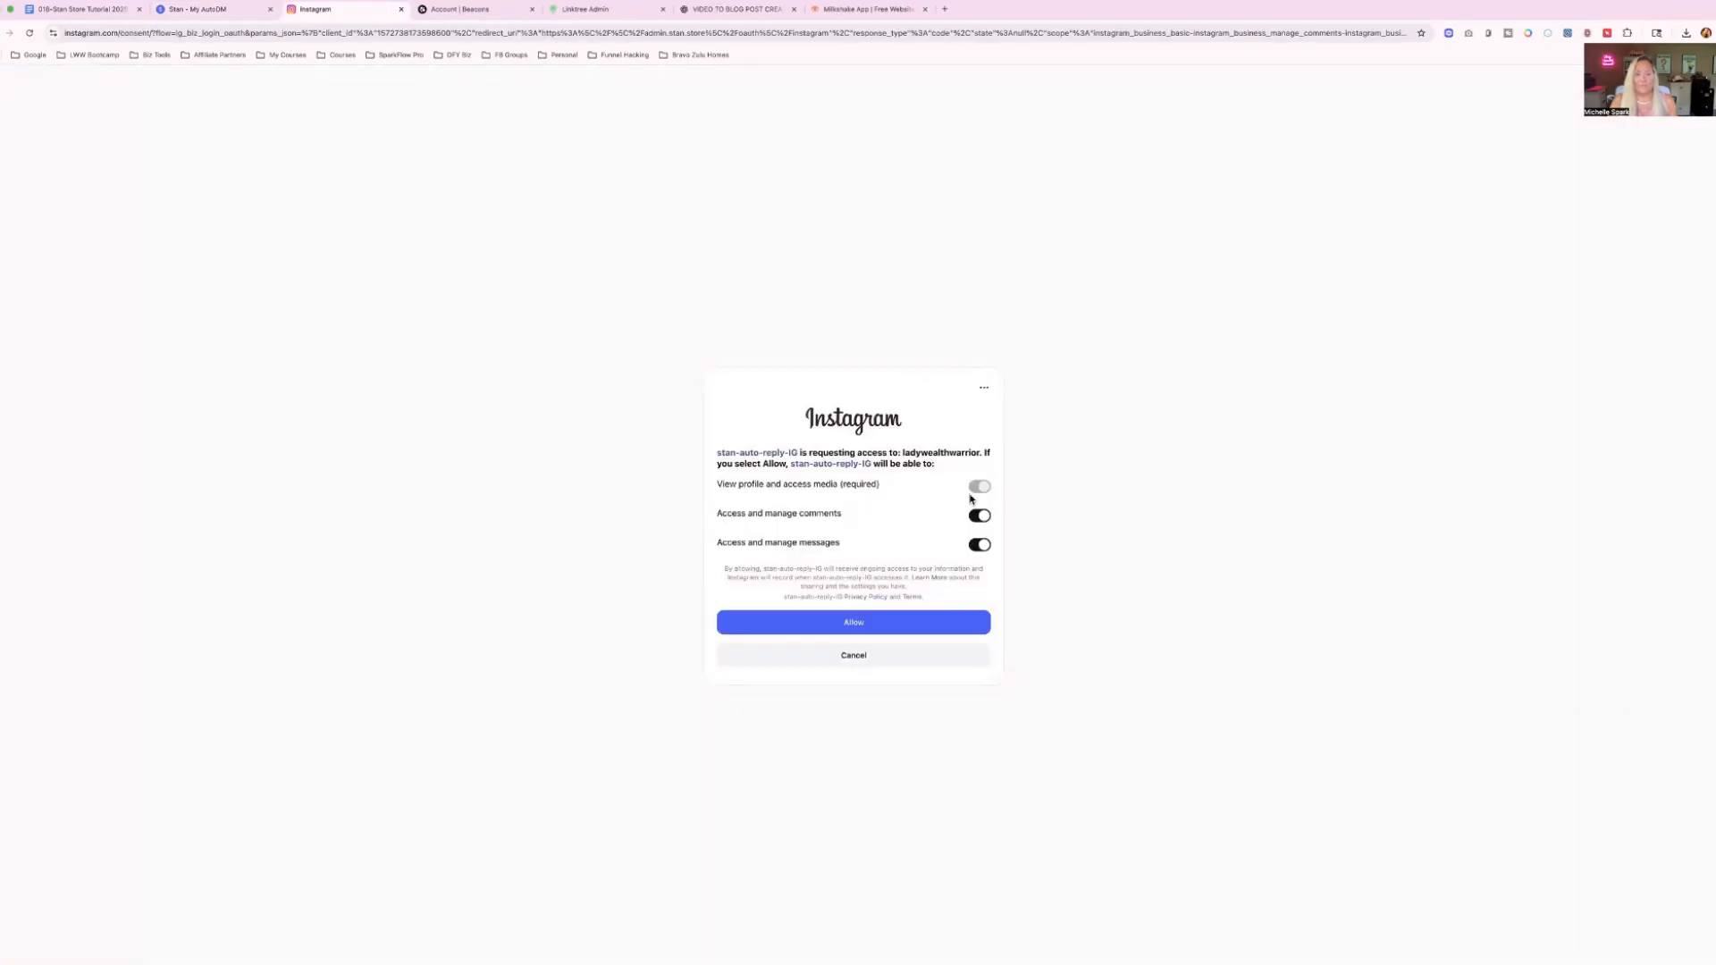
{"action": "left_click", "coordinate": [849, 629]}
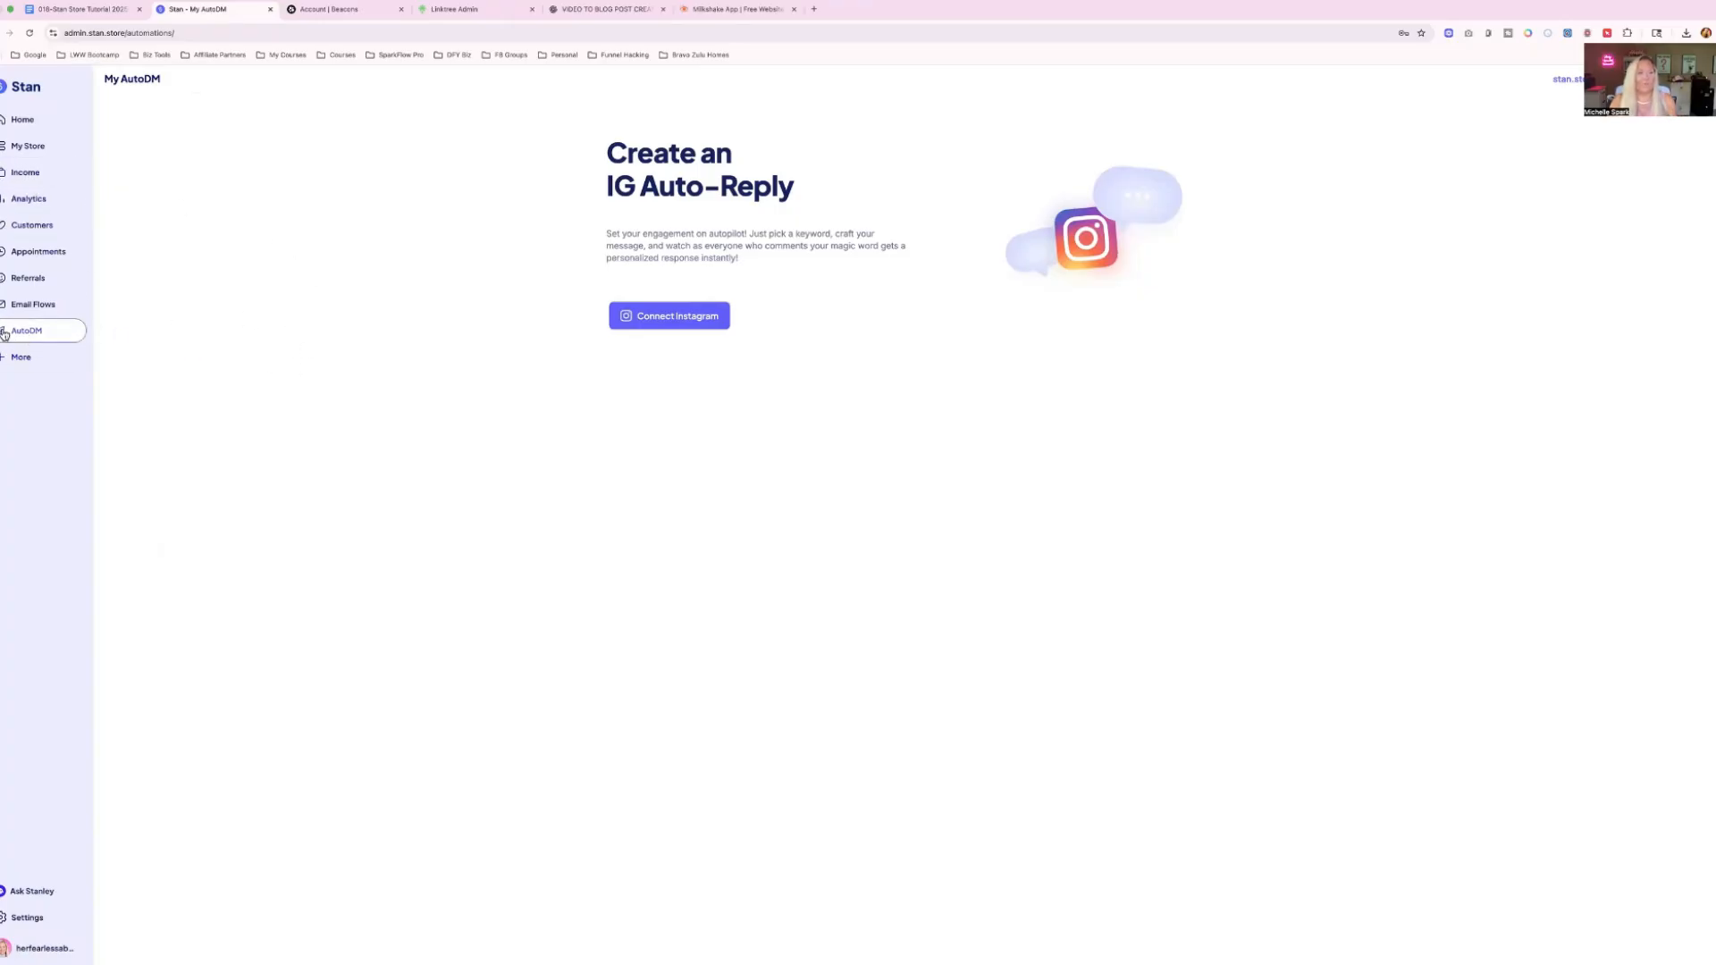
{"action": "left_click", "coordinate": [13, 150]}
{"action": "left_click", "coordinate": [39, 329]}
{"action": "left_click", "coordinate": [670, 316]}
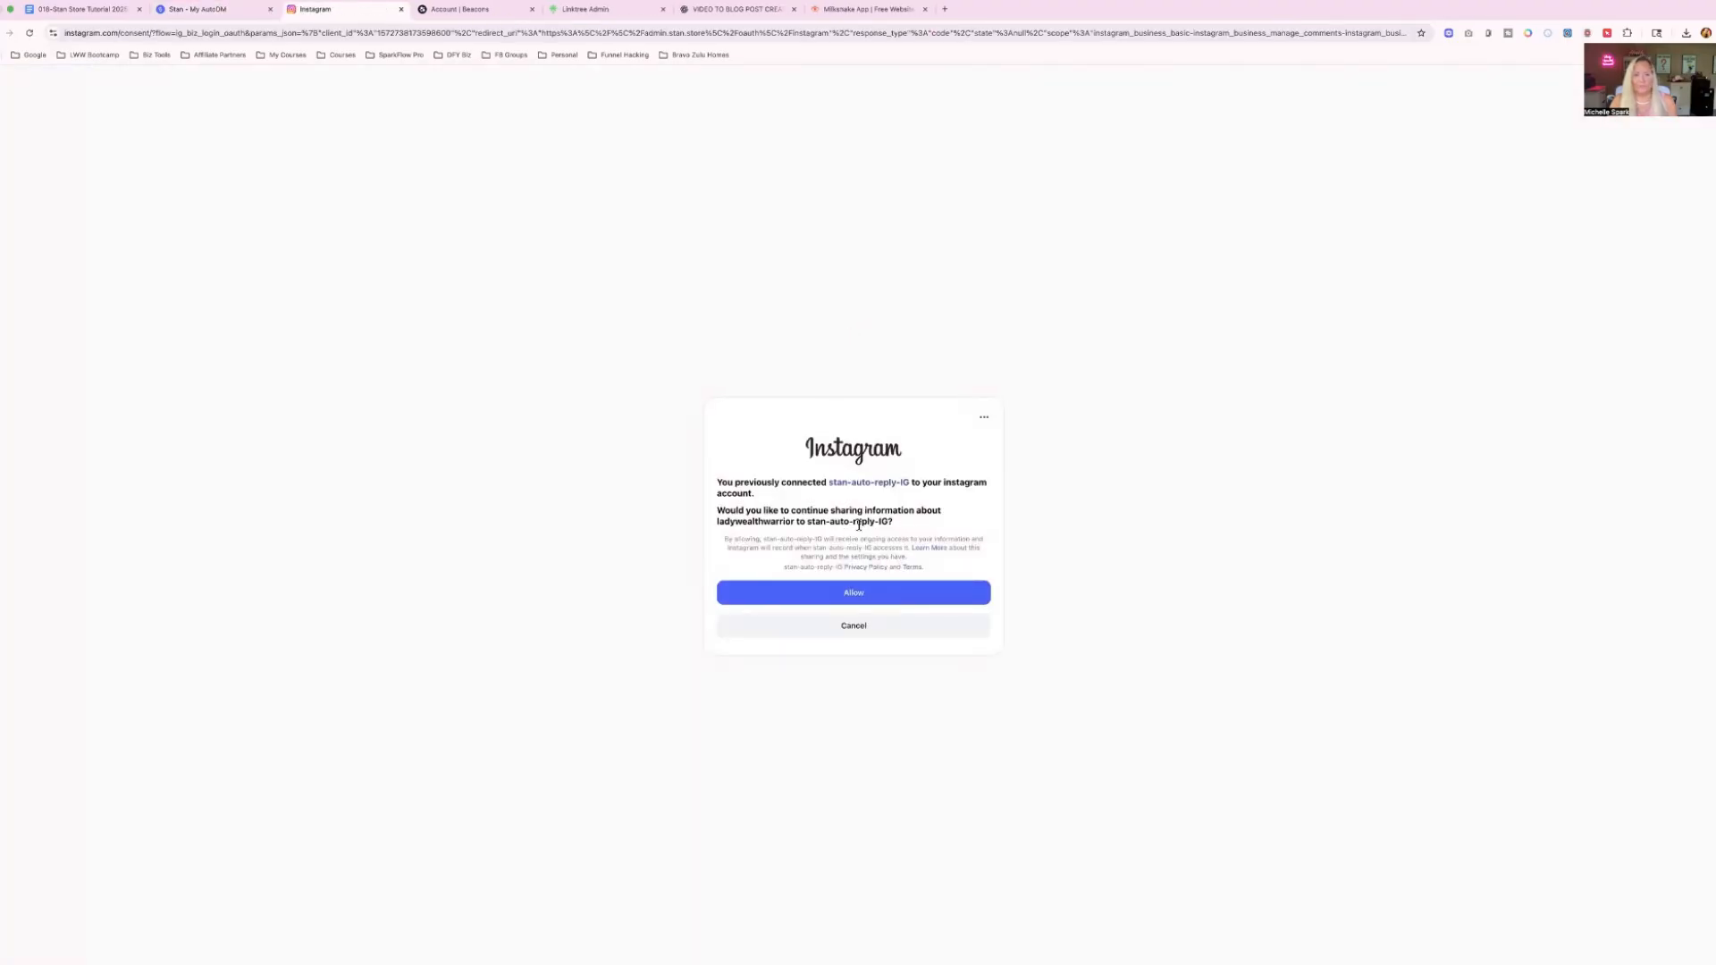
{"action": "left_click", "coordinate": [850, 594]}
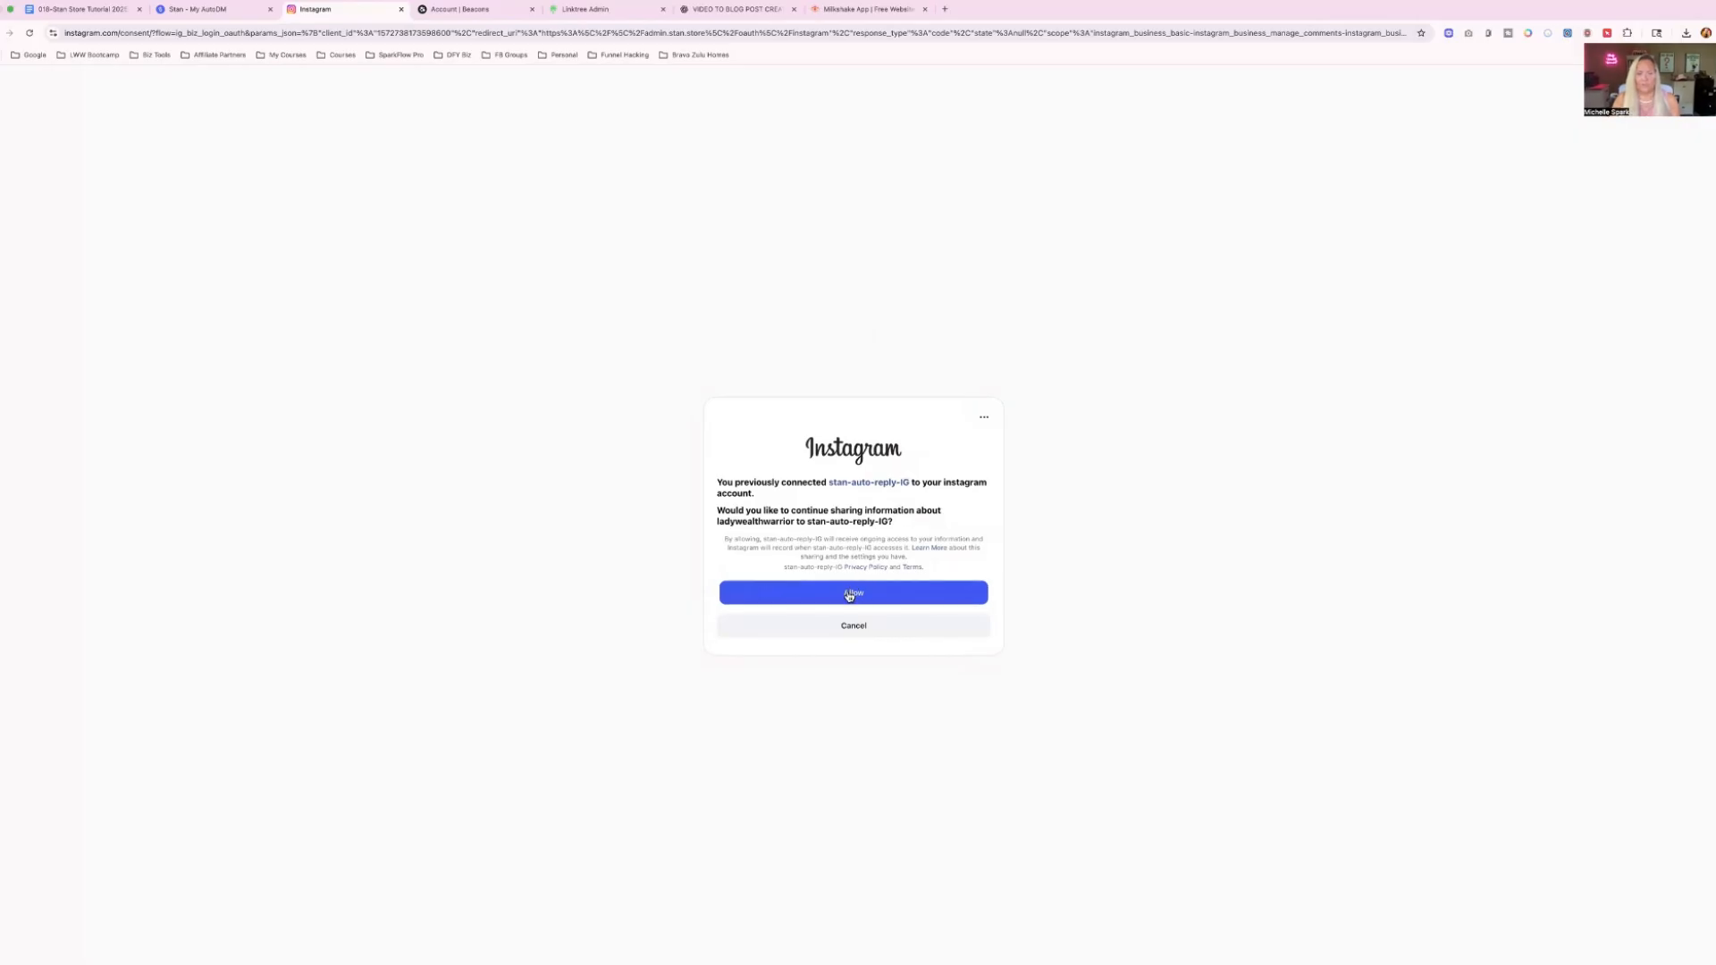
{"action": "left_click", "coordinate": [401, 9]}
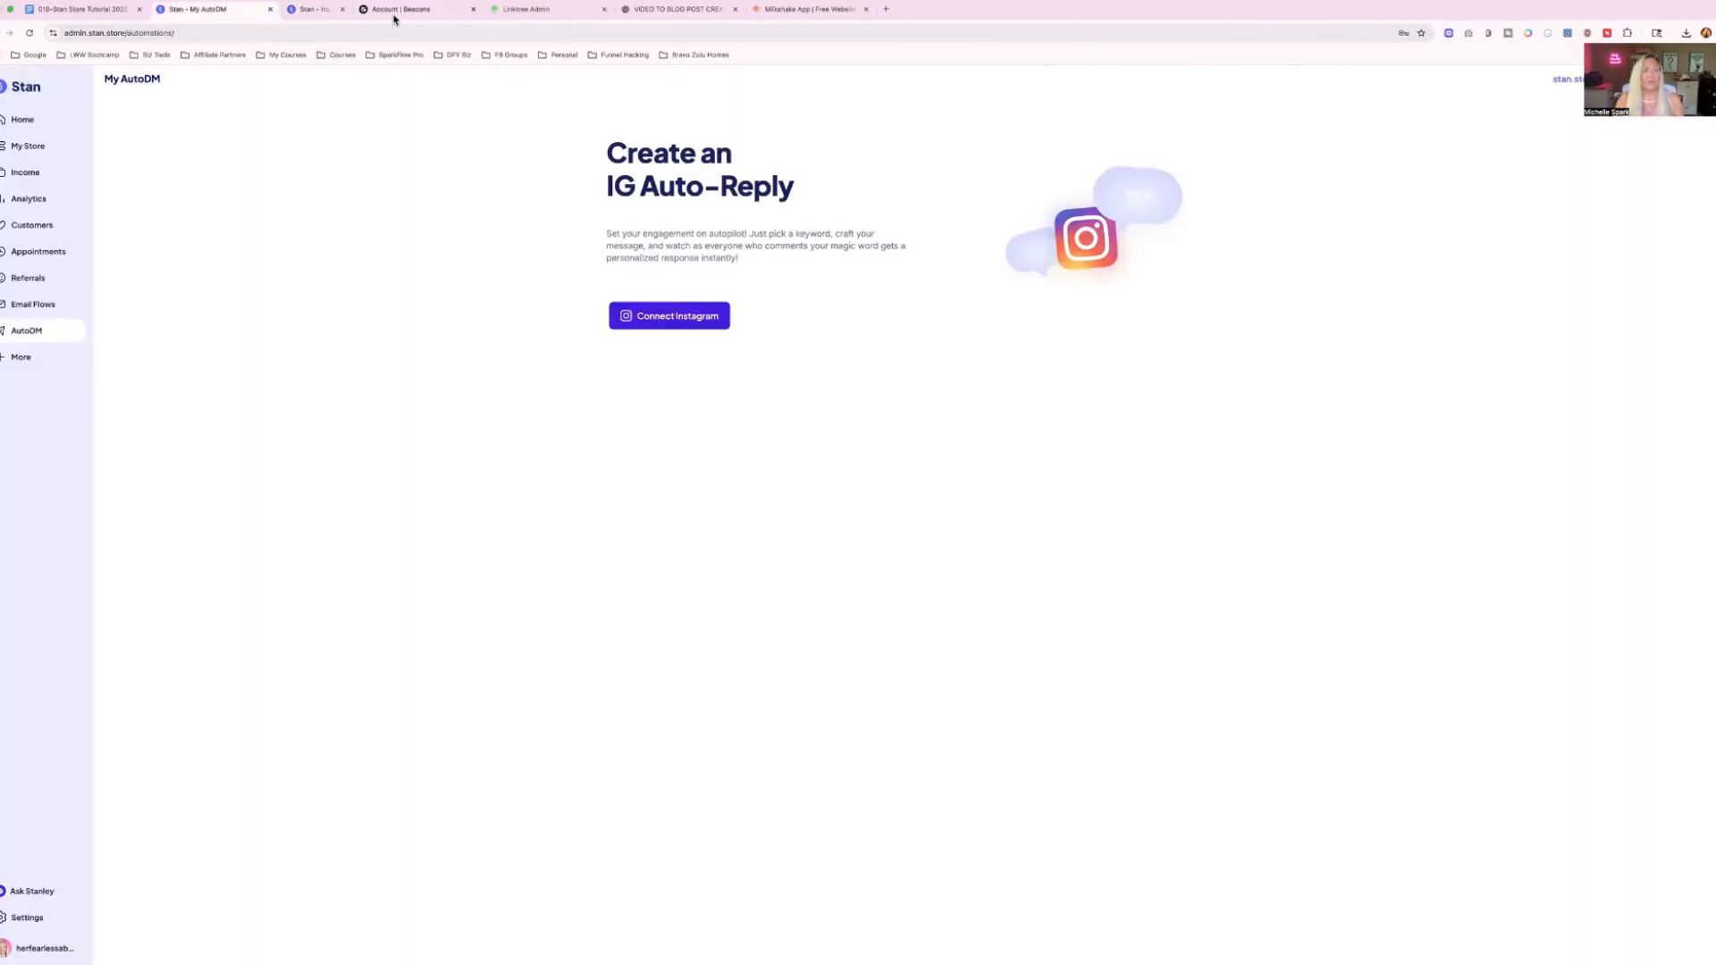
Ask Stanley for a detailed 10 step guide to get started as a TikTok content creator and highlight the answer's closing question.
{"action": "left_click", "coordinate": [21, 358]}
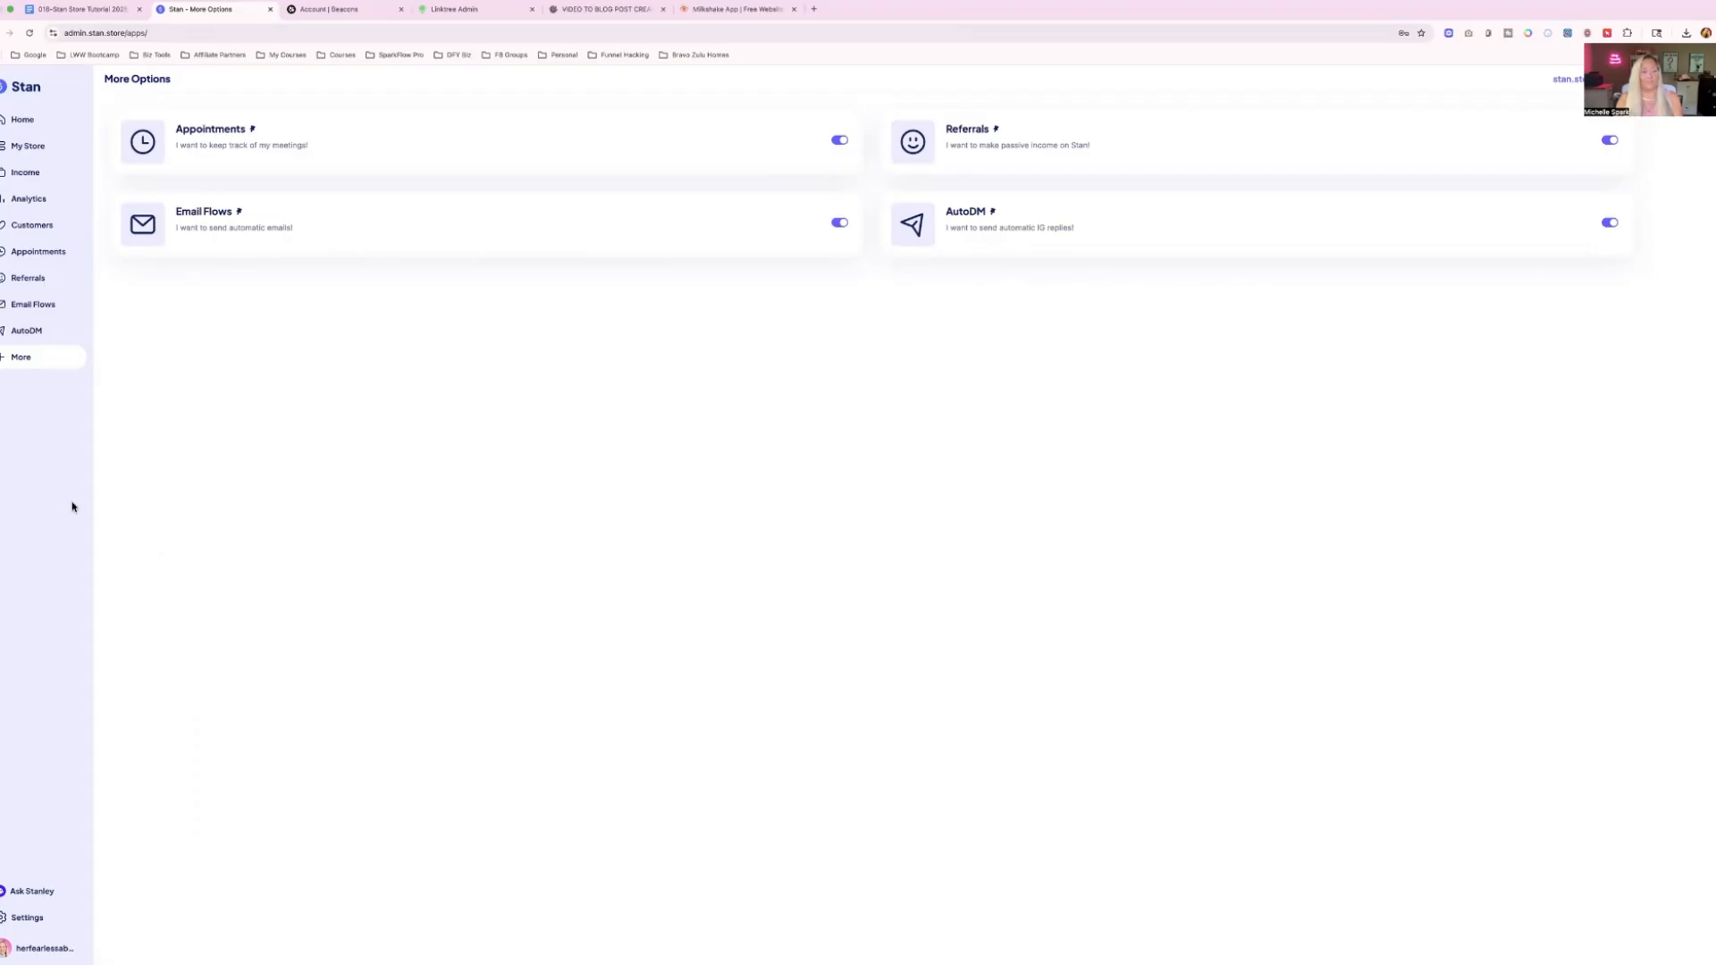
{"action": "left_click", "coordinate": [14, 894]}
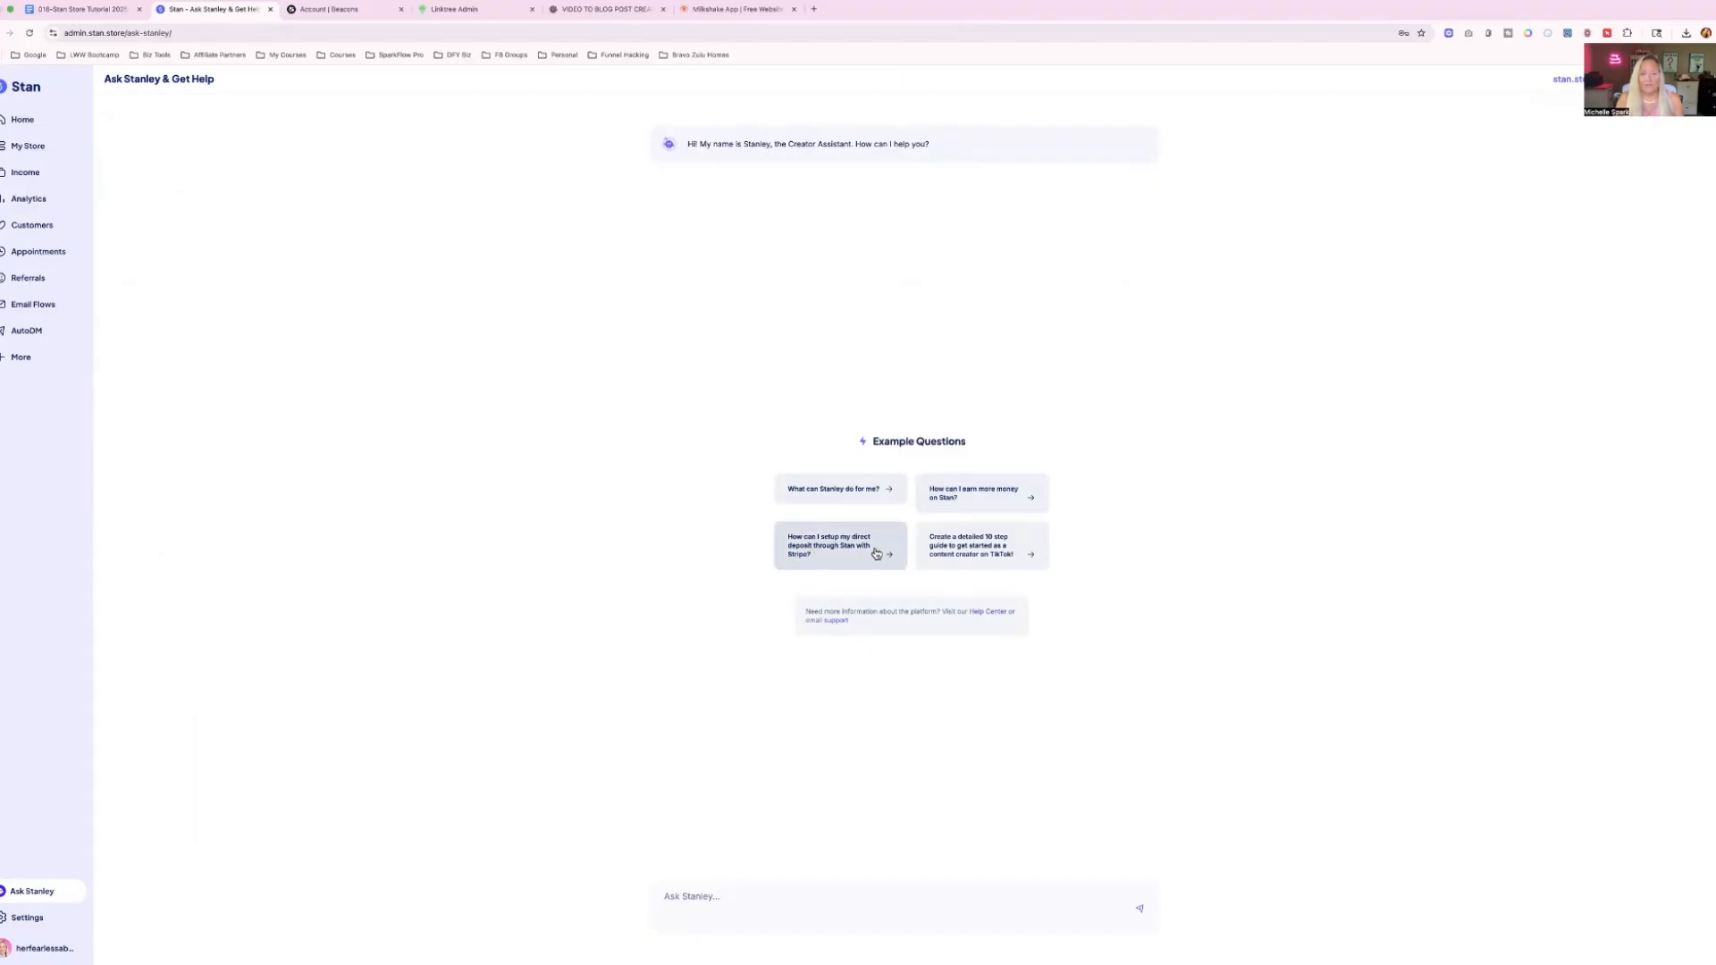
{"action": "left_click", "coordinate": [977, 554]}
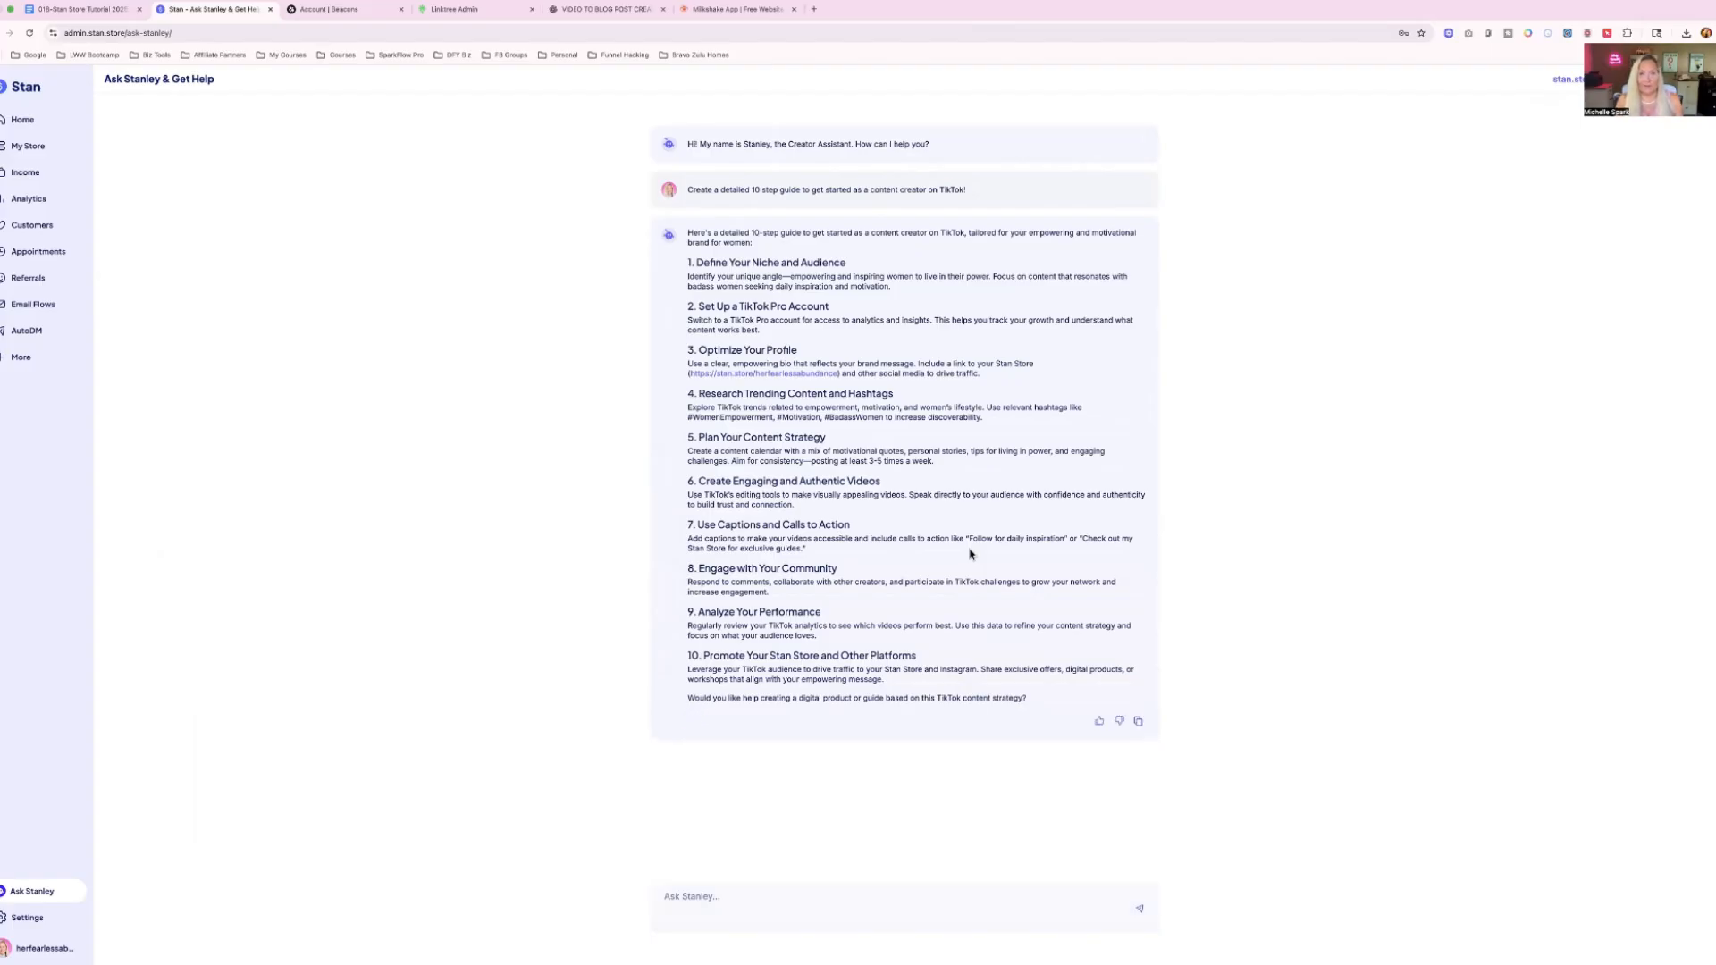
{"action": "left_click_drag", "start_coordinate": [687, 698], "coordinate": [1039, 703]}
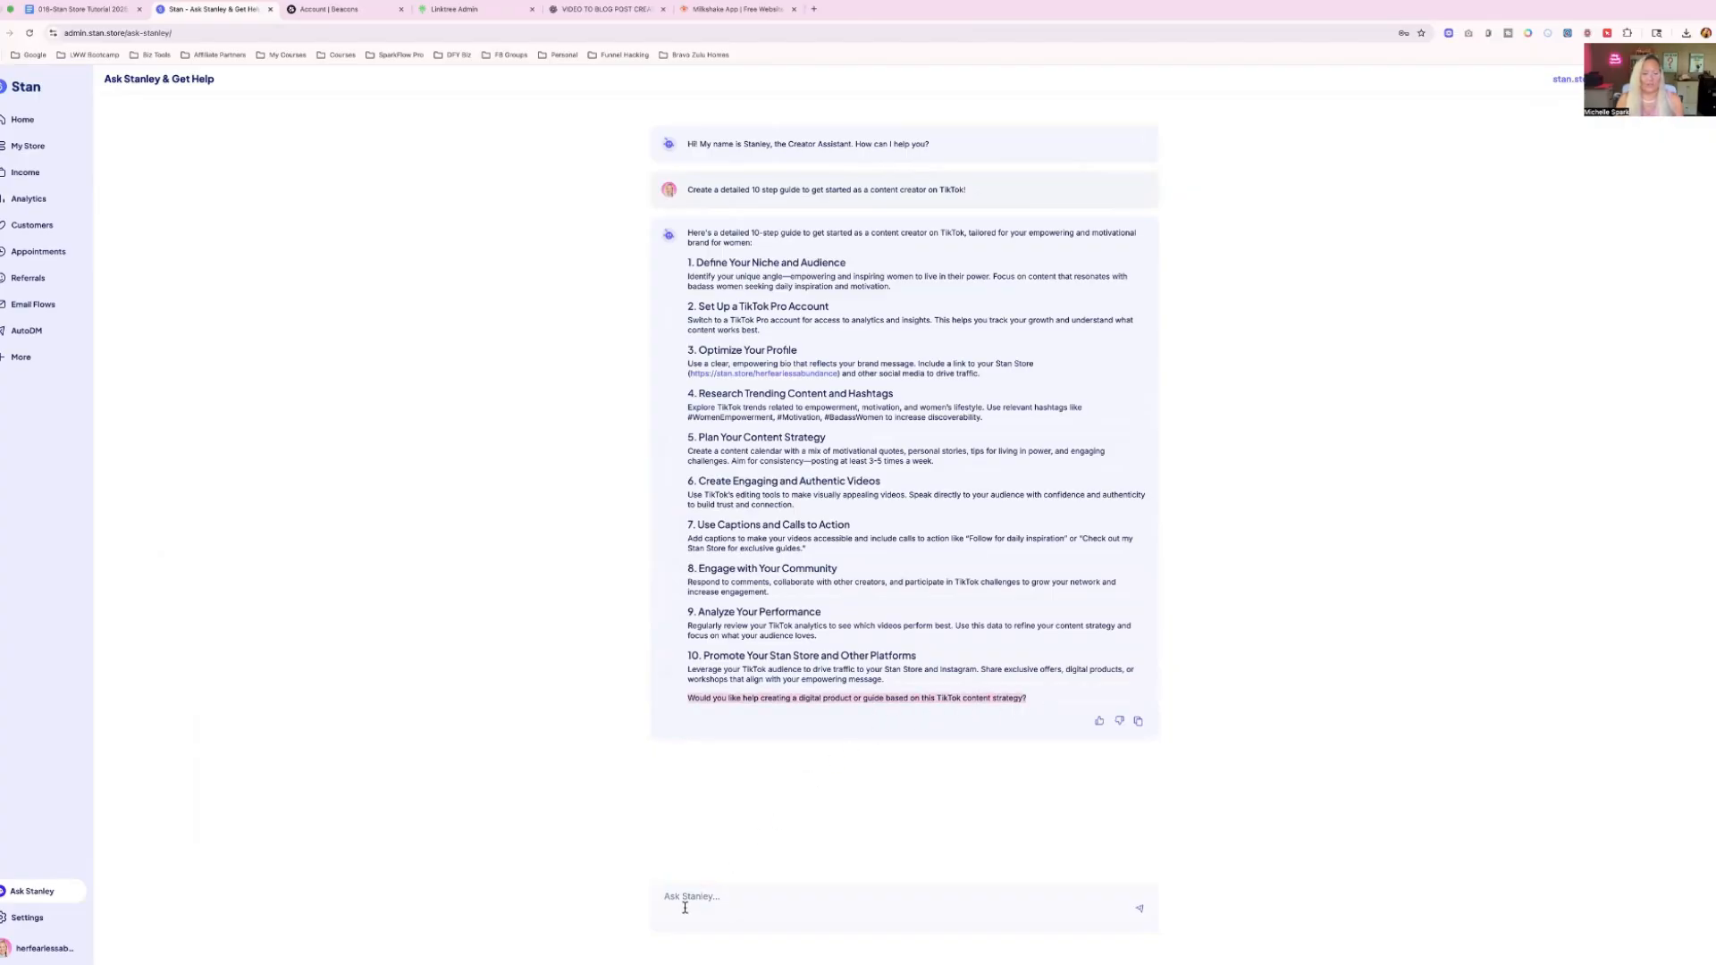
Review the account settings for profile, integrations, billing, payments, email notifications and security.
{"action": "left_click", "coordinate": [27, 925]}
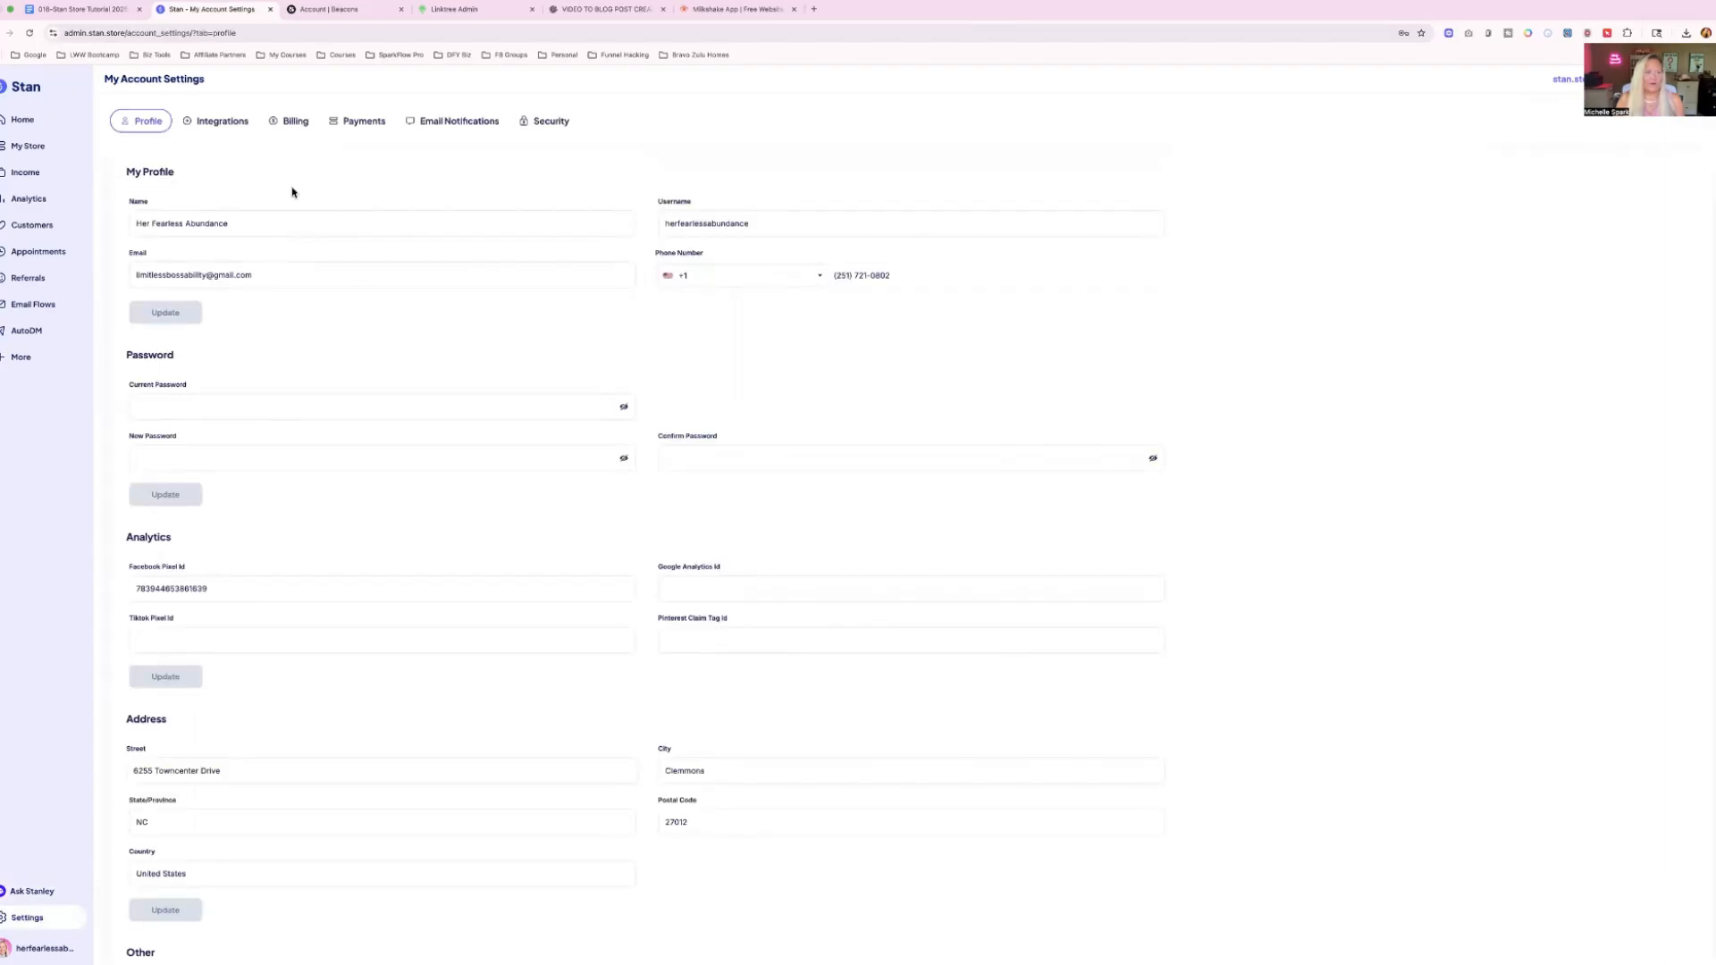
{"action": "left_click", "coordinate": [207, 124]}
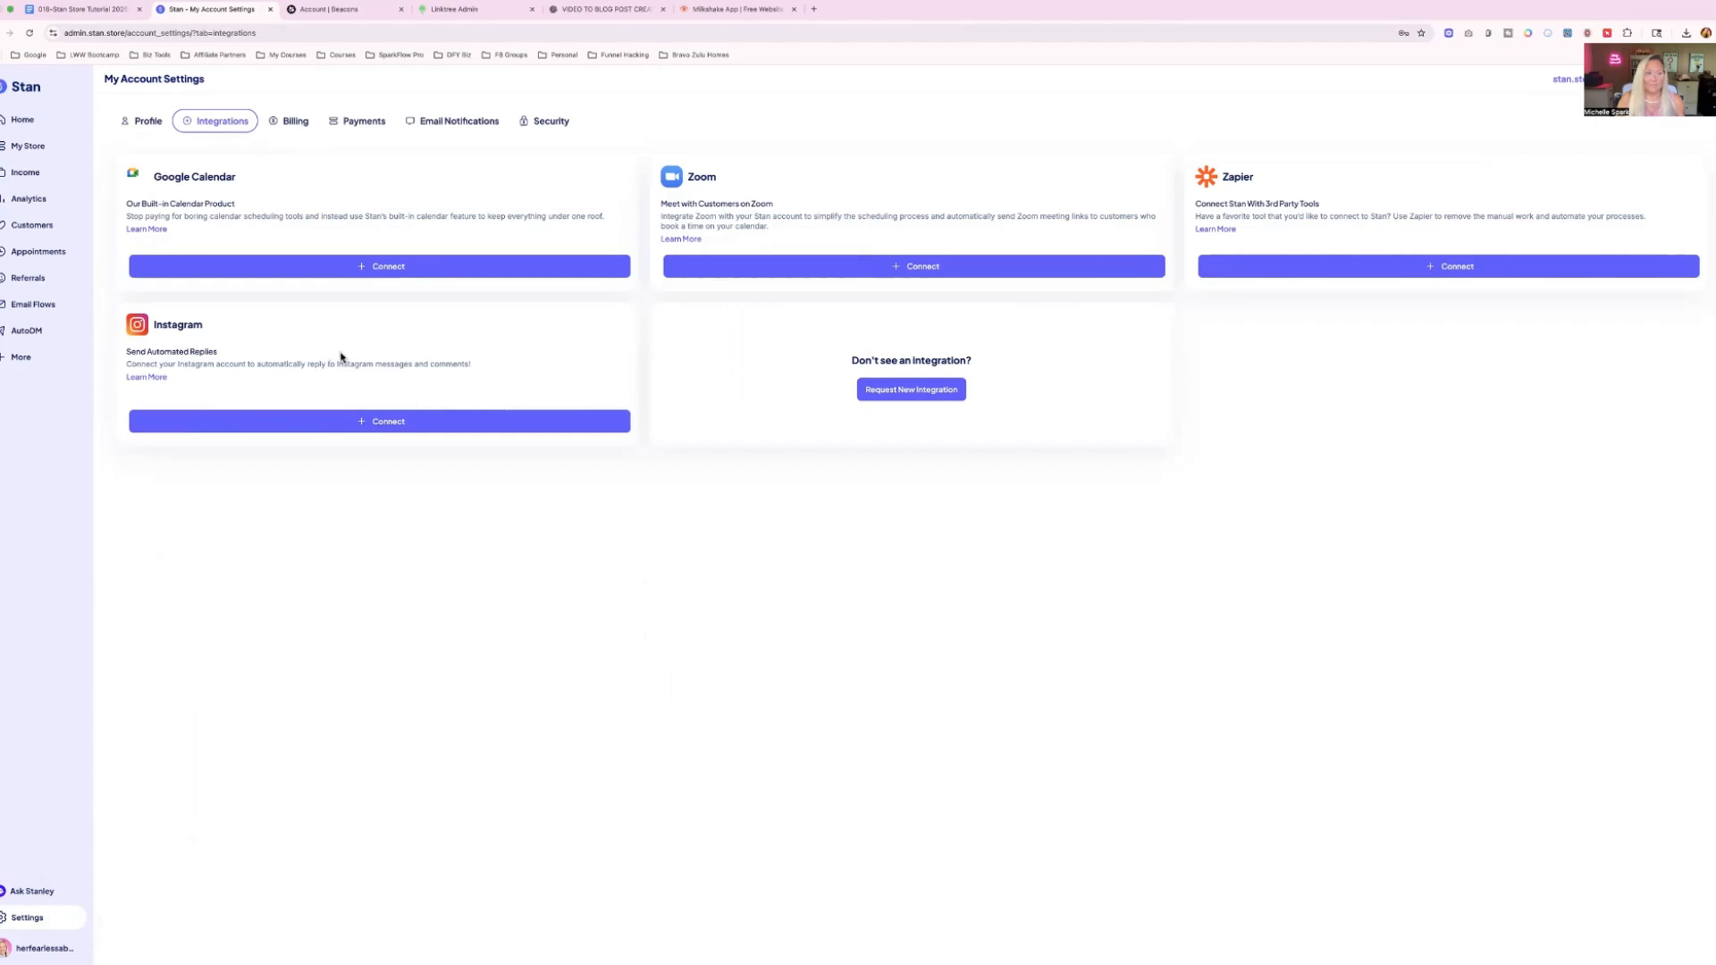
{"action": "left_click", "coordinate": [291, 126]}
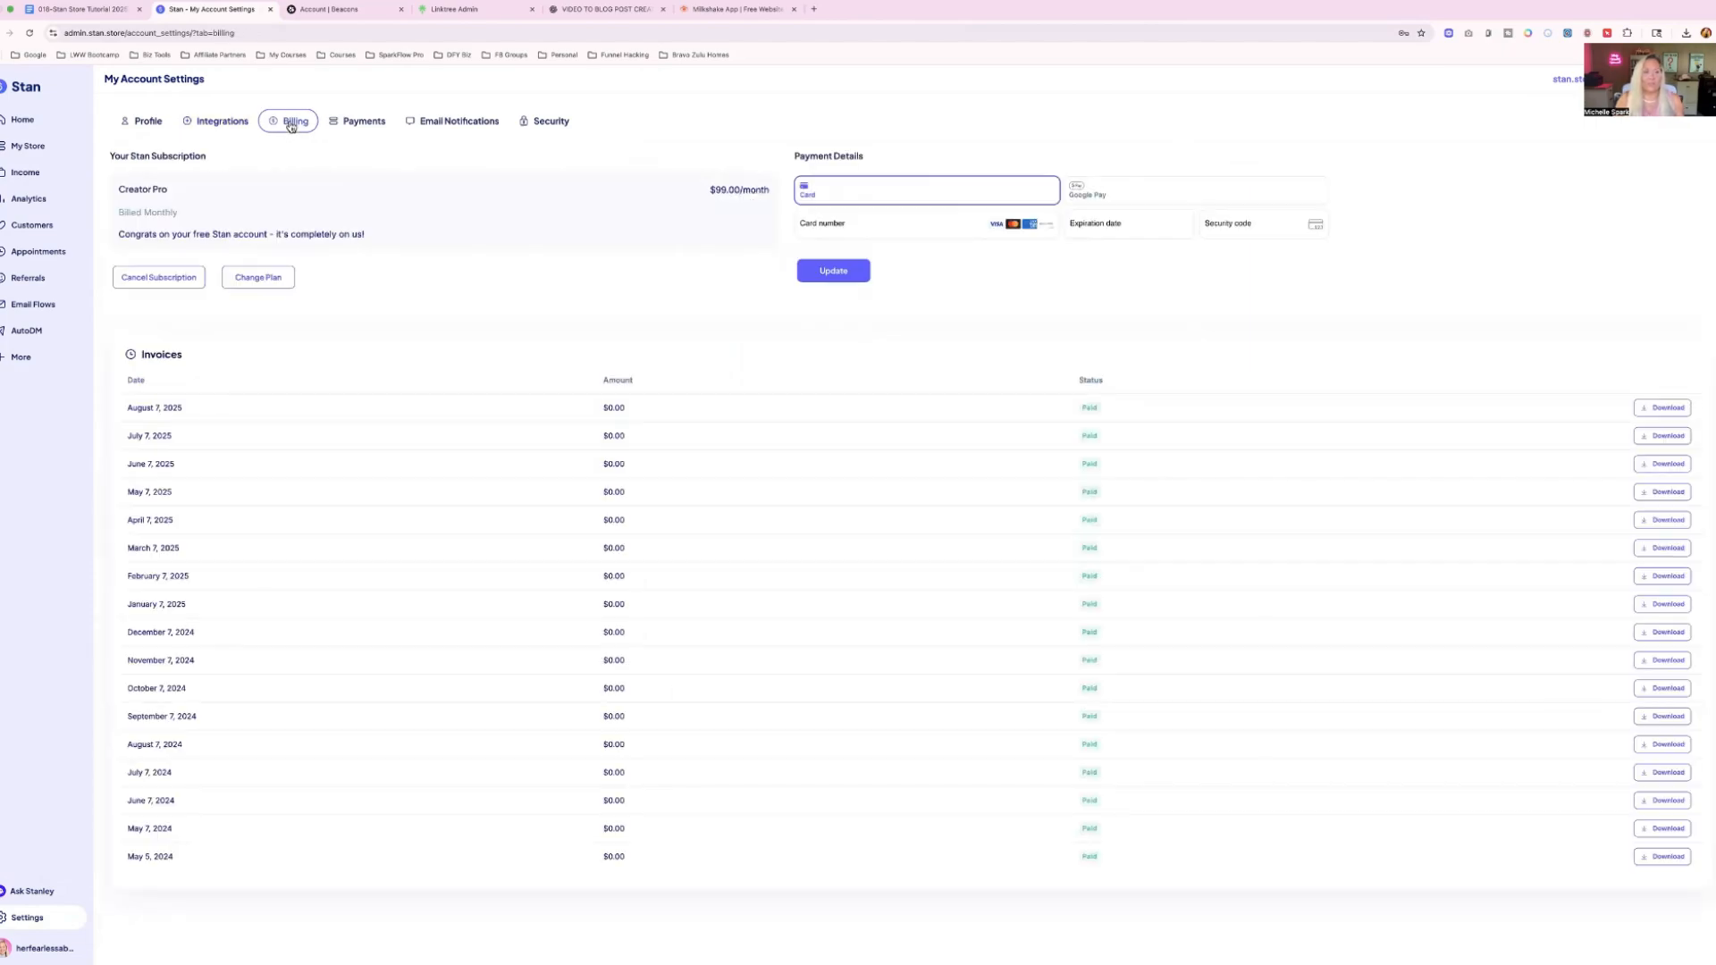
{"action": "left_click", "coordinate": [362, 125]}
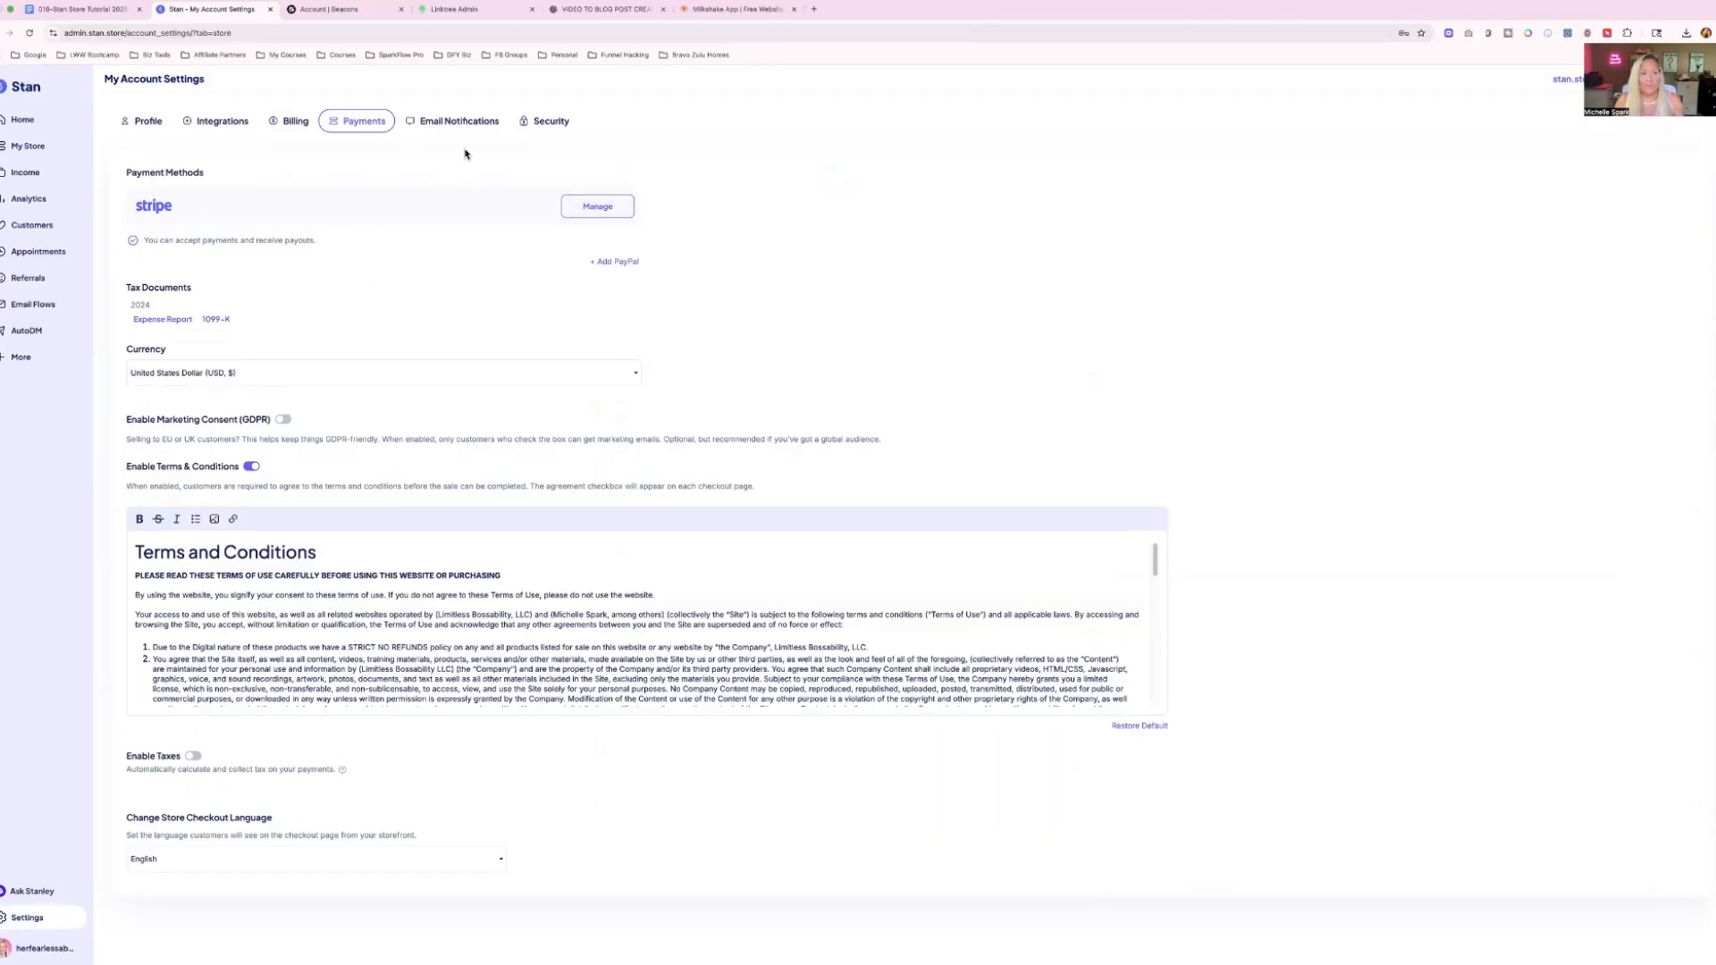
{"action": "left_click", "coordinate": [447, 123]}
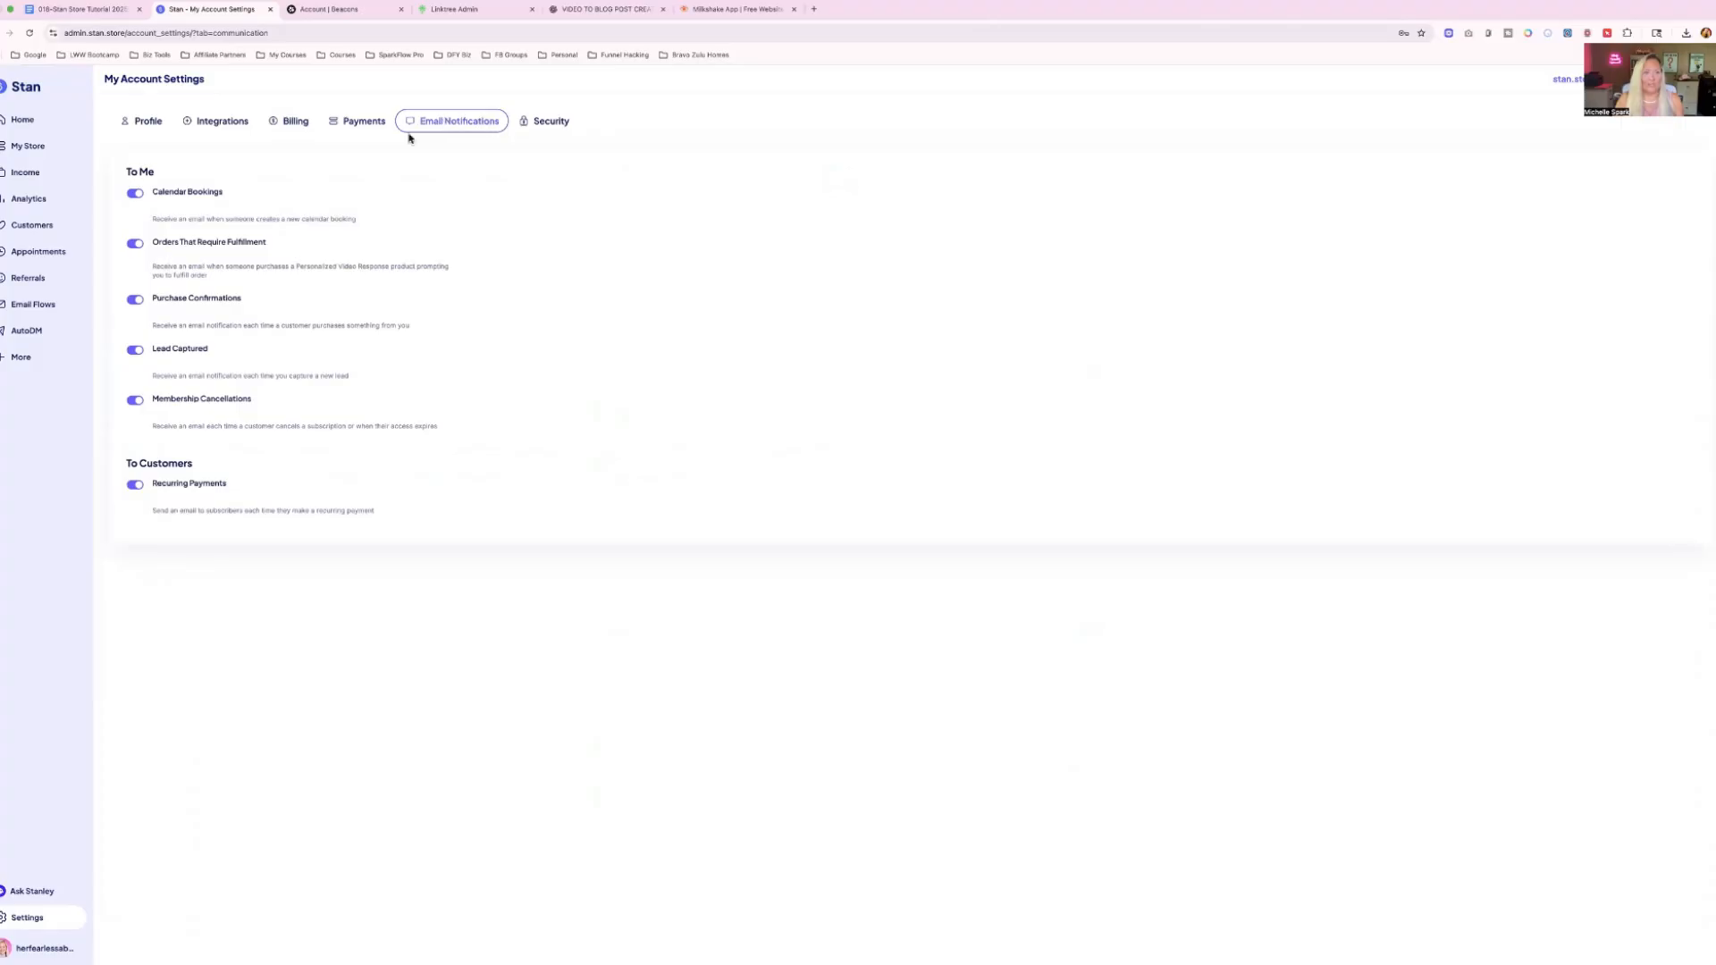
{"action": "left_click", "coordinate": [546, 121]}
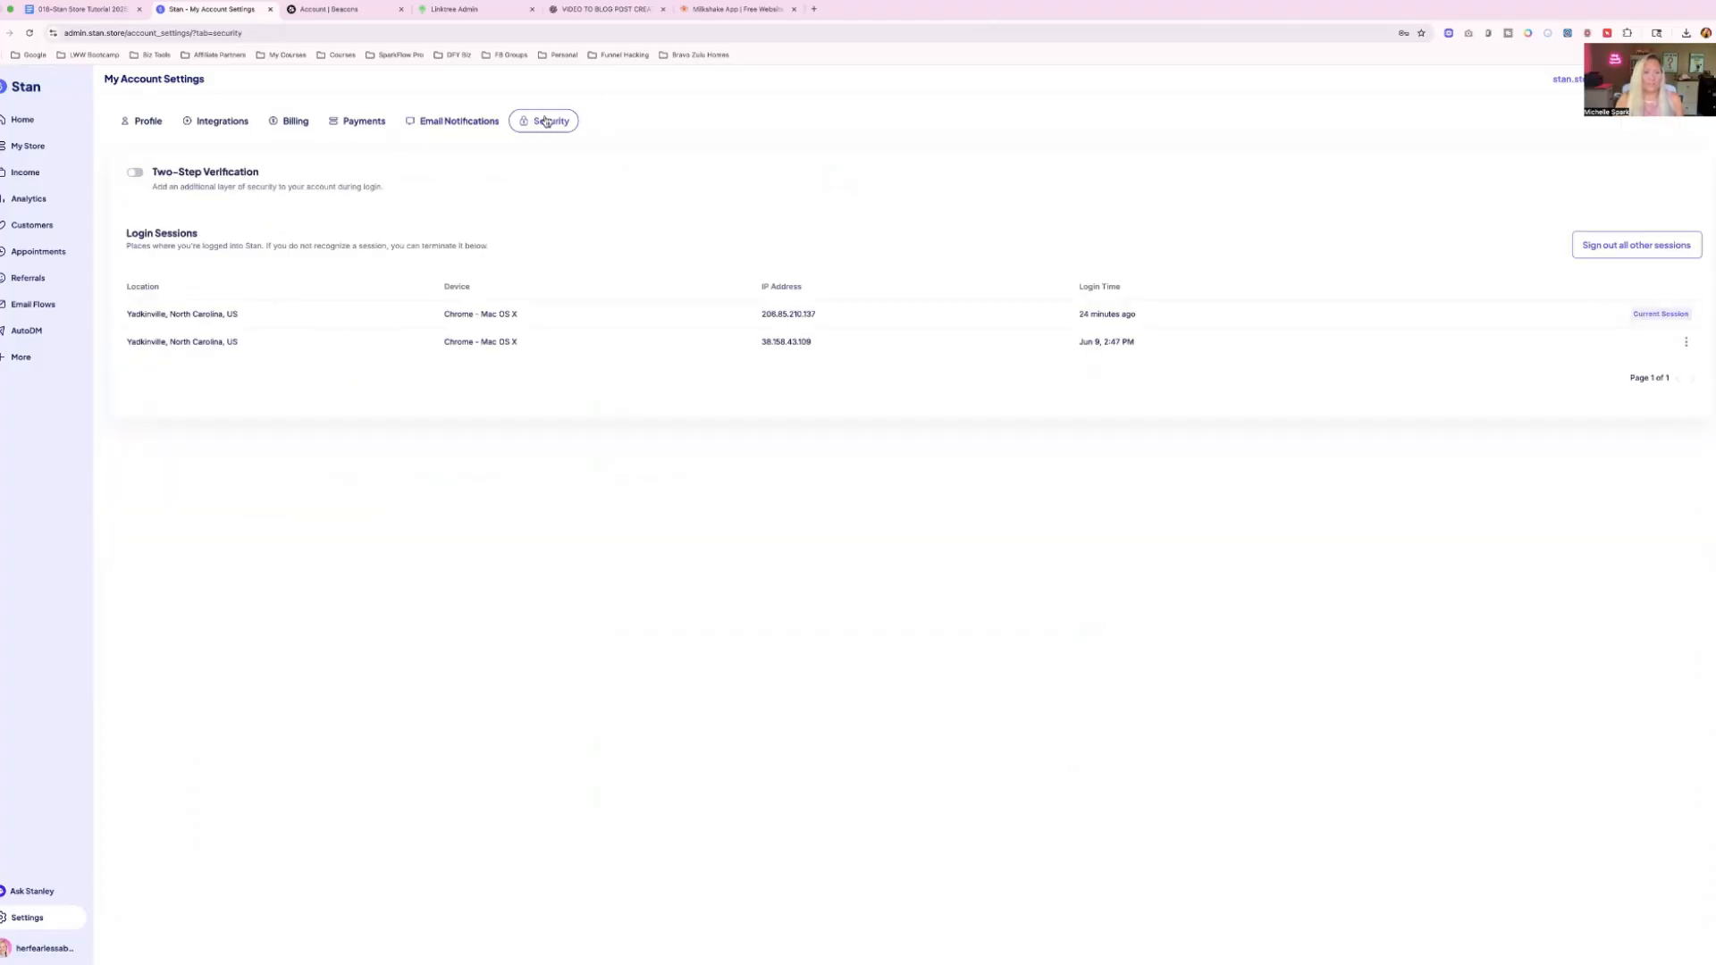
{"action": "left_click", "coordinate": [141, 121]}
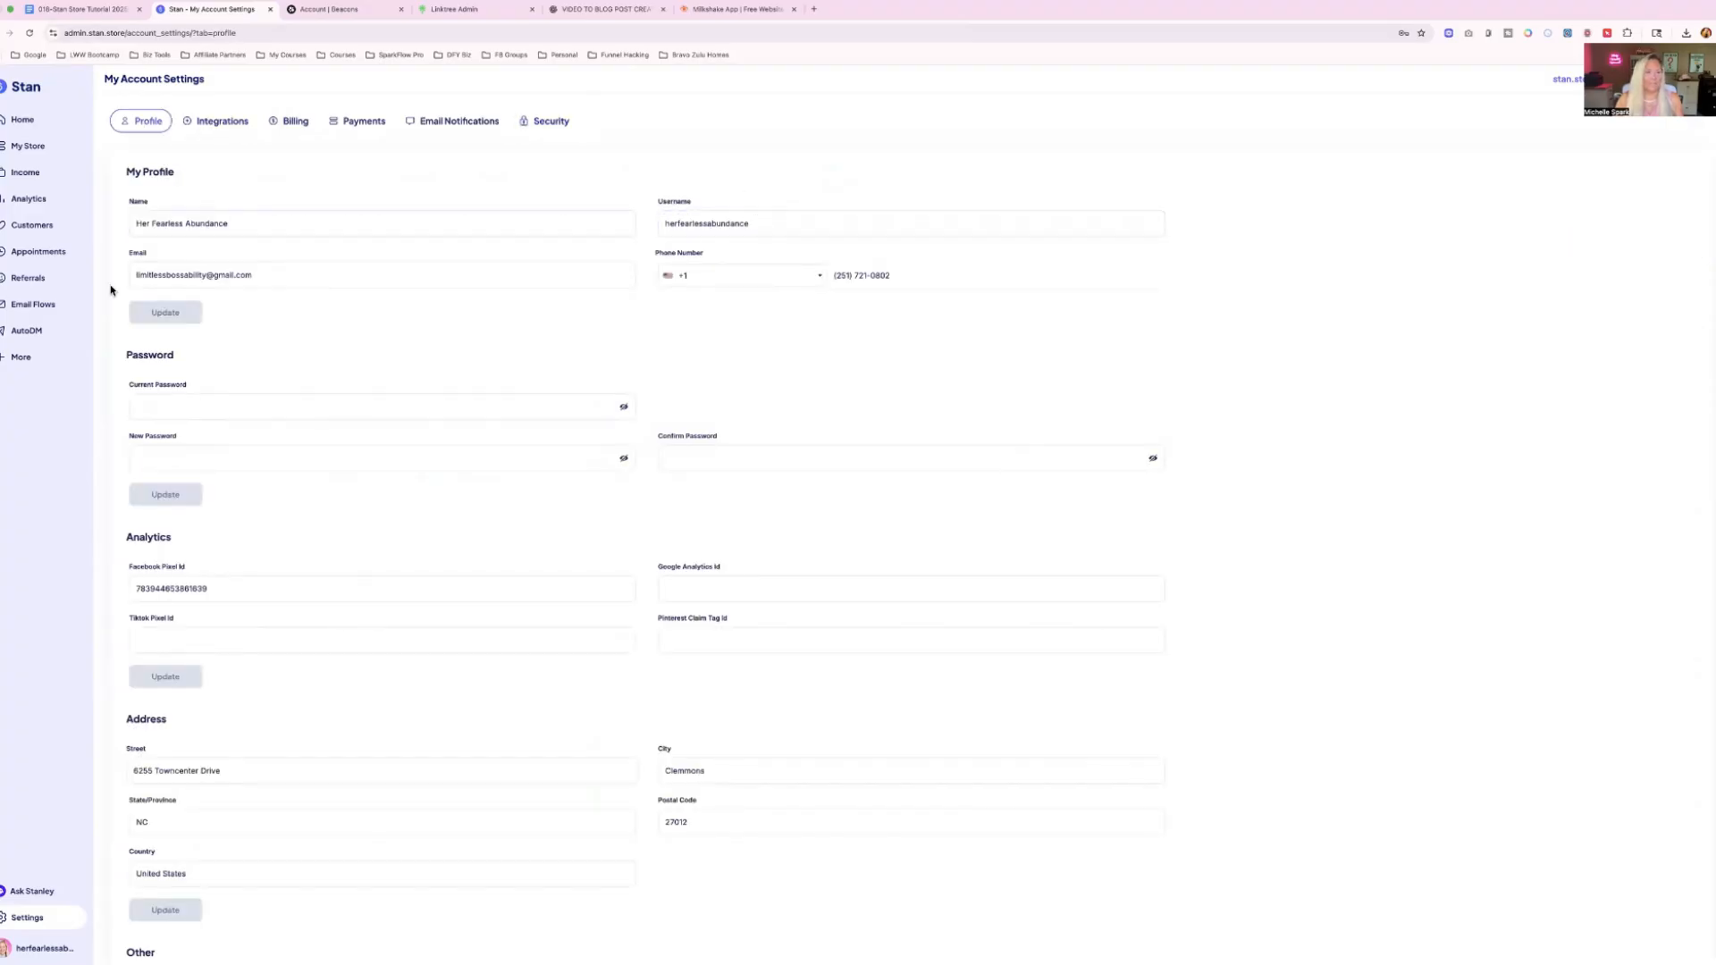
Open The Instagram Success Secrets Mini-Course from the store for editing and view its checkout page setup.
{"action": "left_click", "coordinate": [27, 146]}
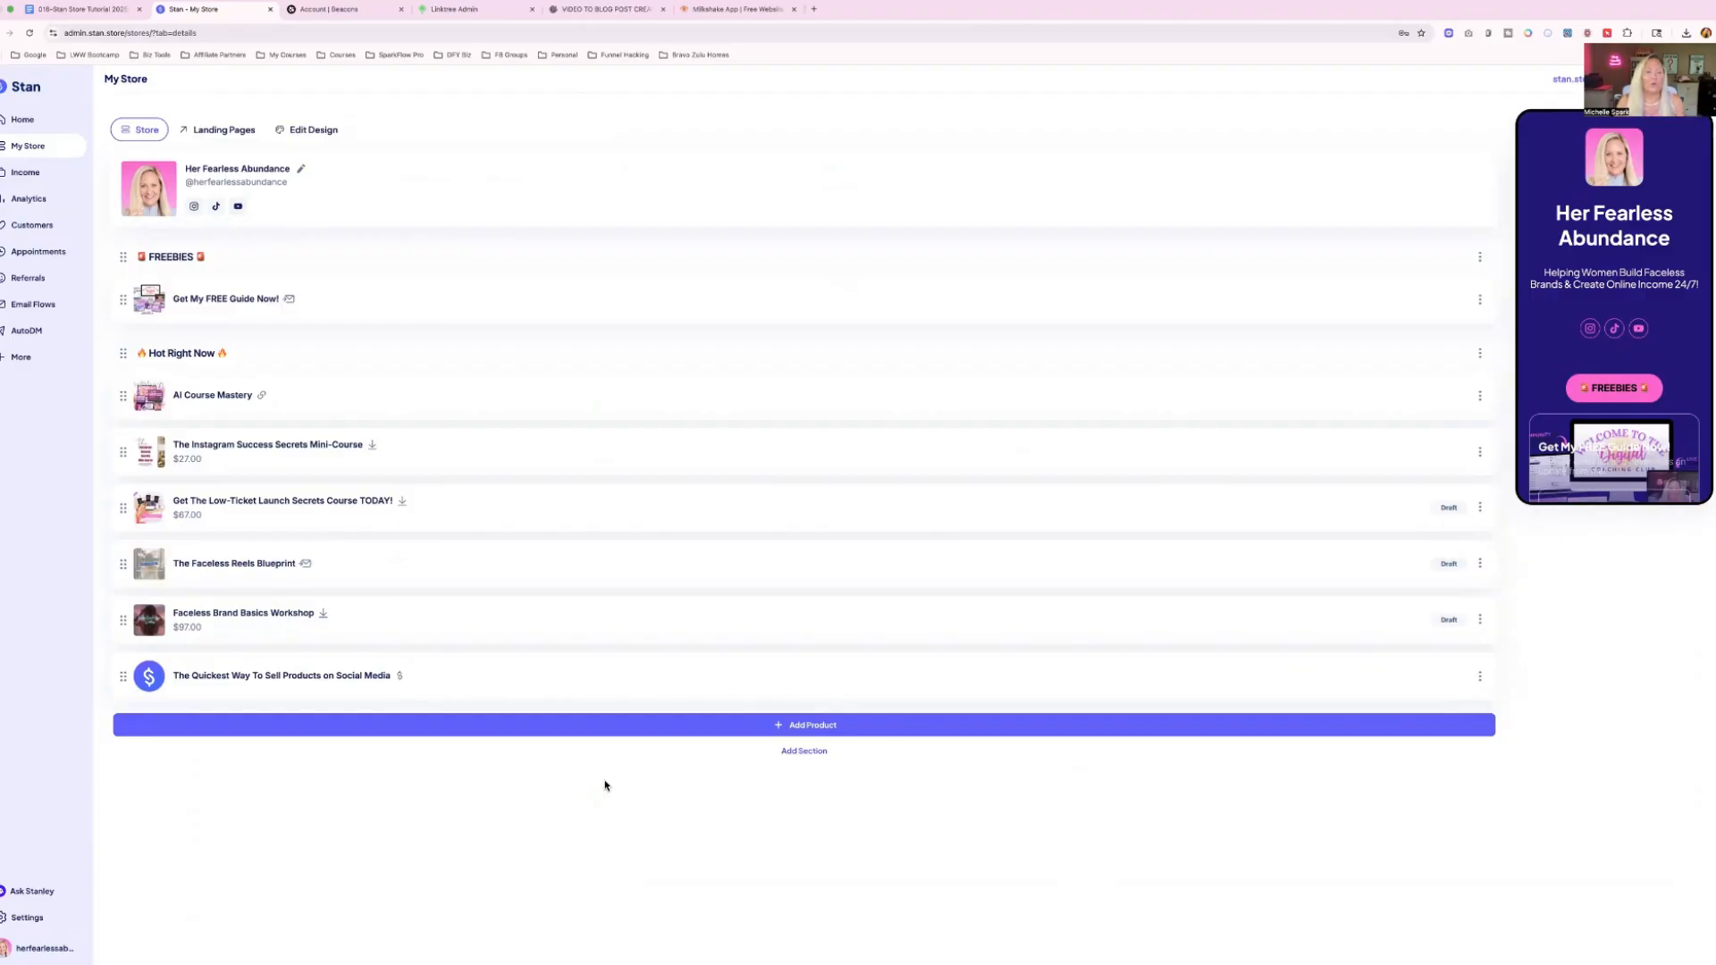
{"action": "left_click", "coordinate": [486, 455]}
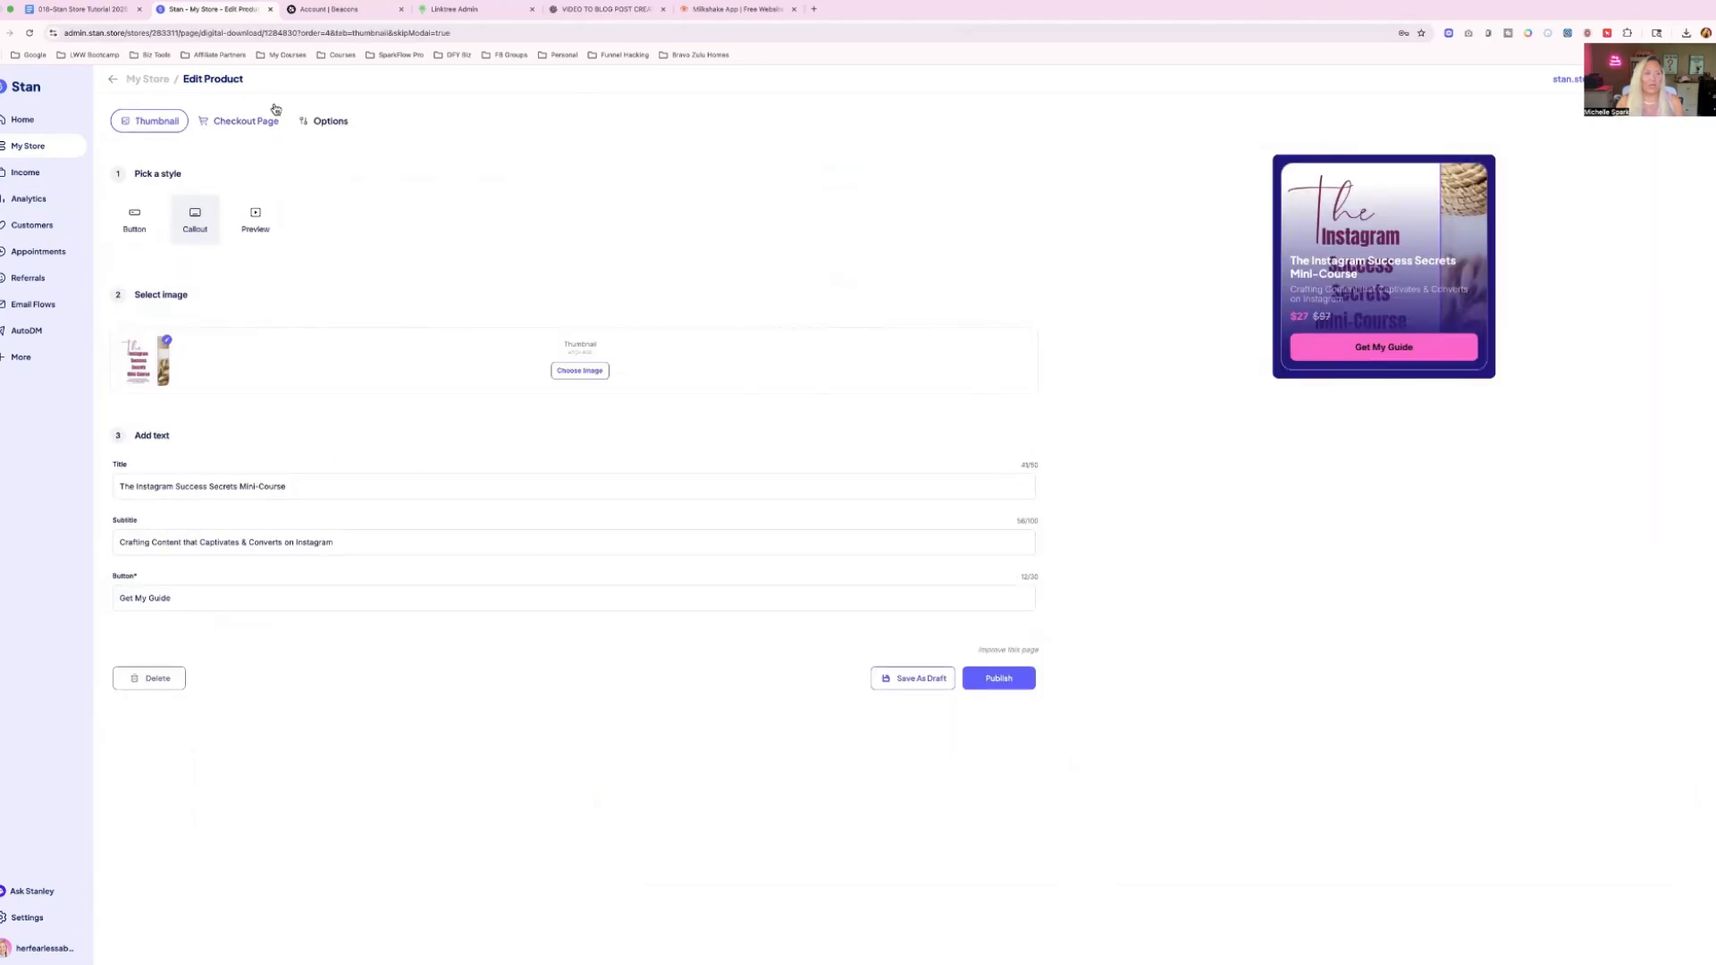
{"action": "left_click", "coordinate": [220, 124]}
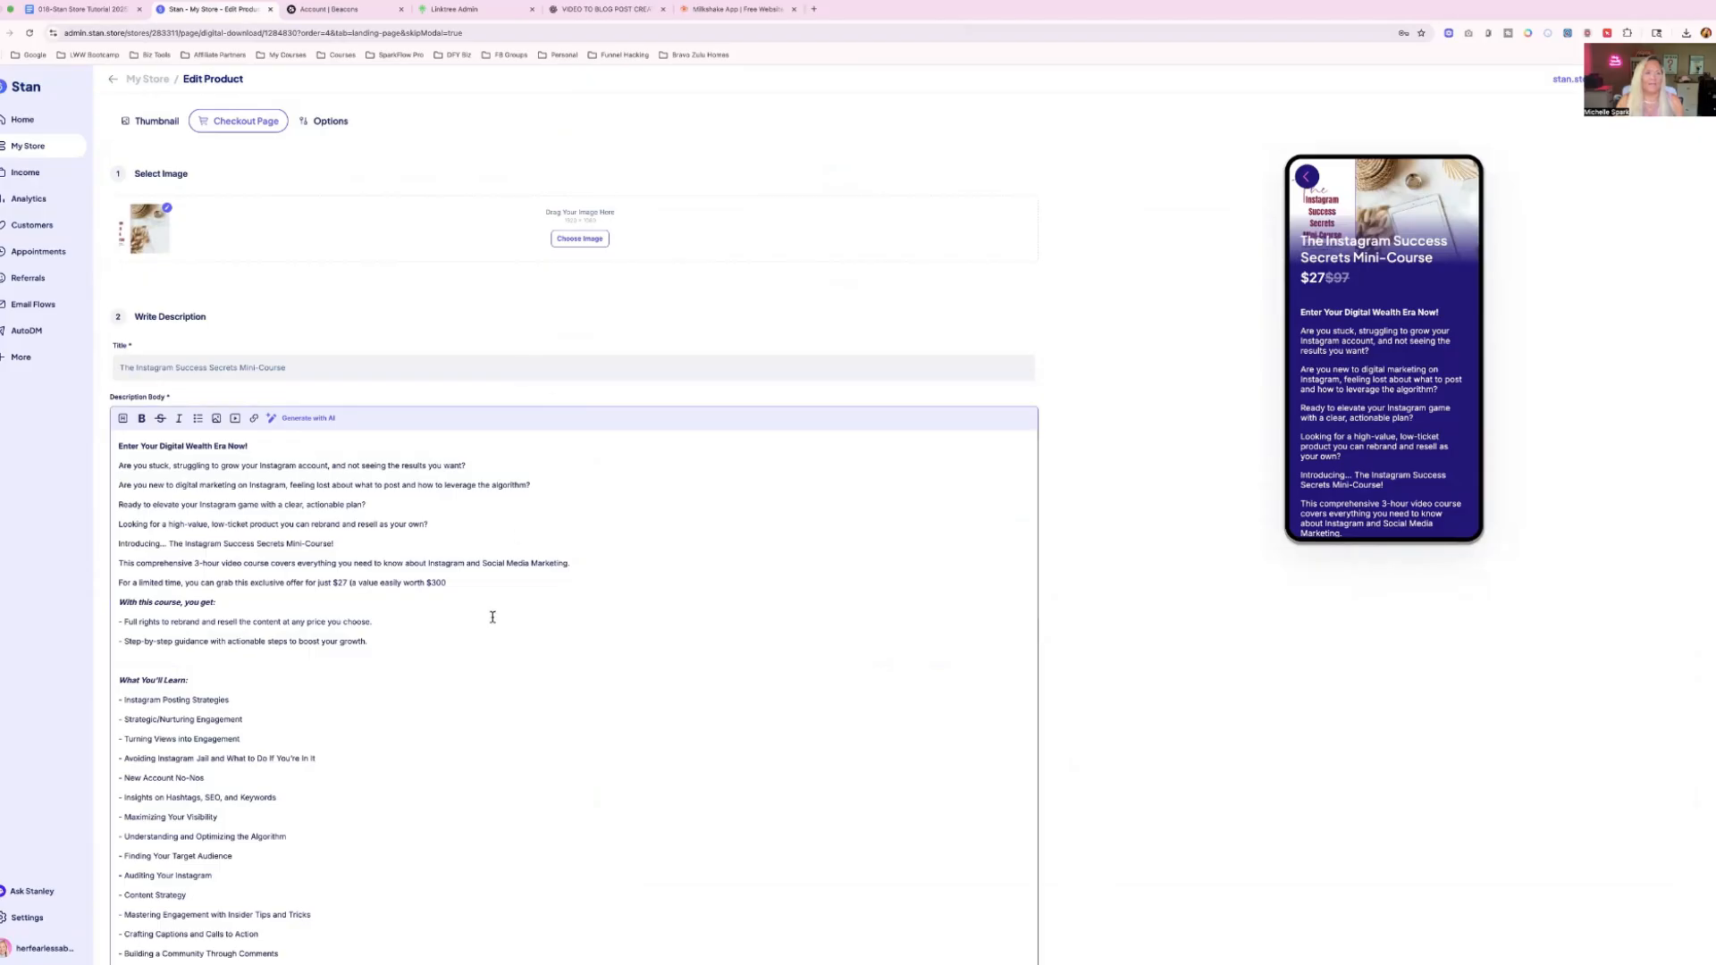
Read through the mini-course's description body, from the learning list to the no-refund note.
{"action": "scroll", "coordinate": [491, 614], "scroll_direction": "down", "scroll_amount": 5}
{"action": "scroll", "coordinate": [491, 613], "scroll_direction": "down", "scroll_amount": 2}
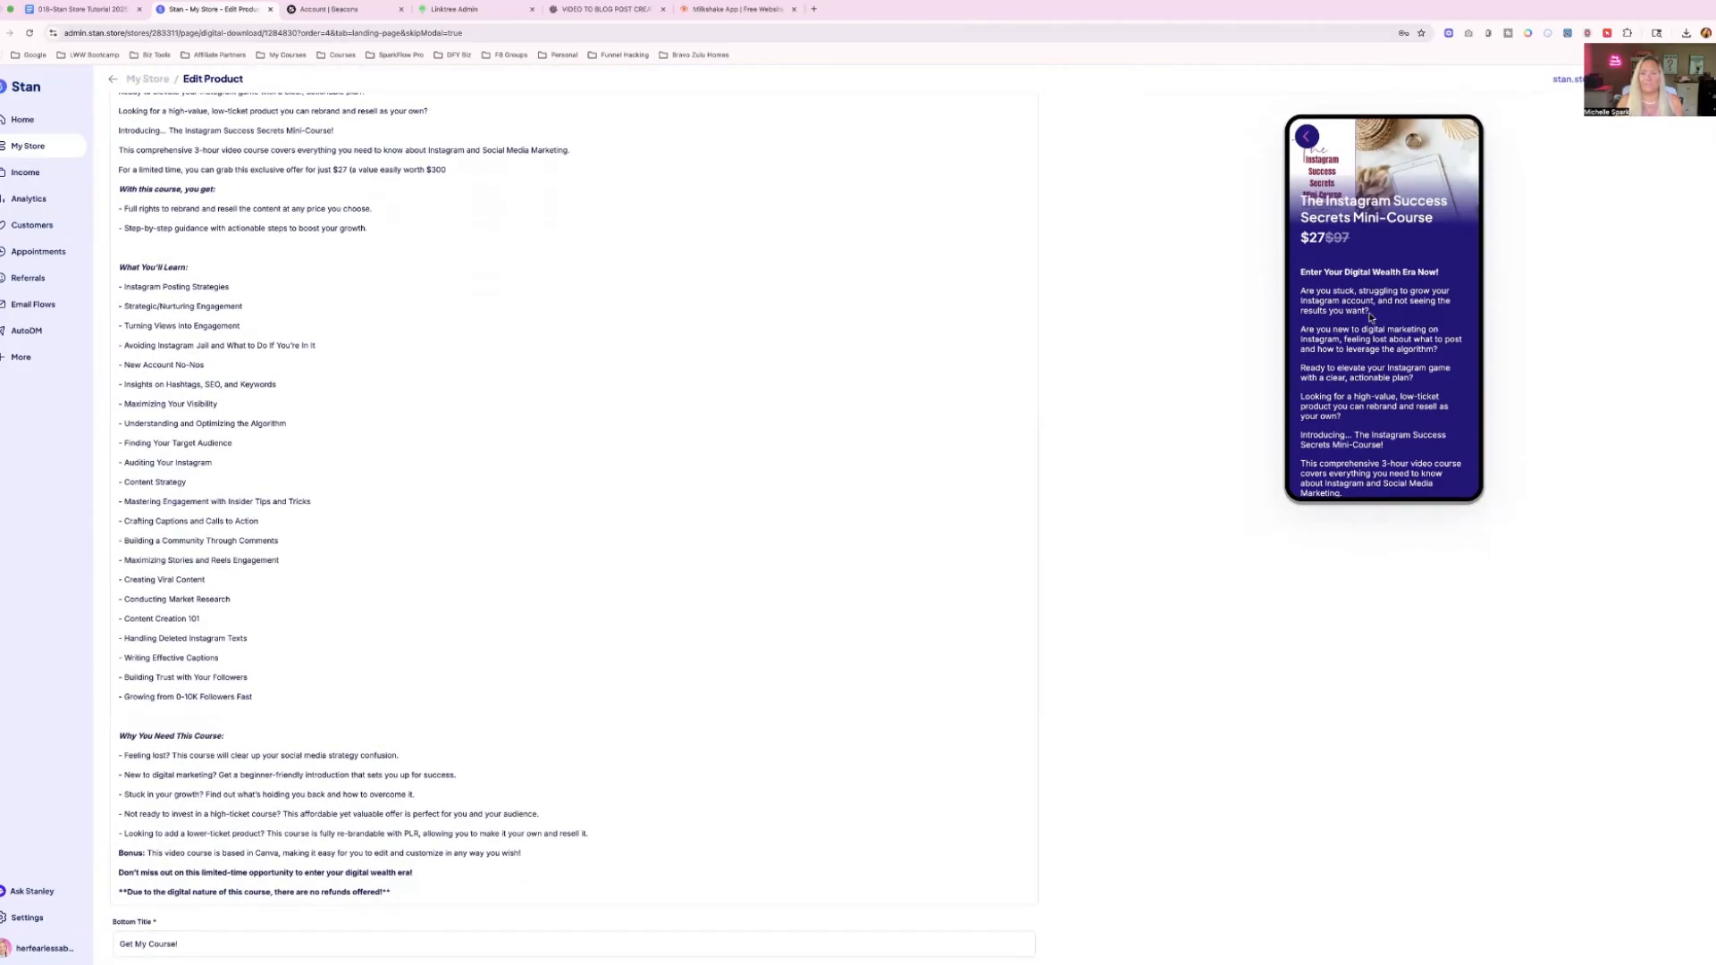
{"action": "scroll", "coordinate": [1370, 317], "scroll_direction": "down", "scroll_amount": 10}
{"action": "scroll", "coordinate": [1368, 312], "scroll_direction": "down", "scroll_amount": 2}
{"action": "scroll", "coordinate": [1368, 312], "scroll_direction": "up", "scroll_amount": 15}
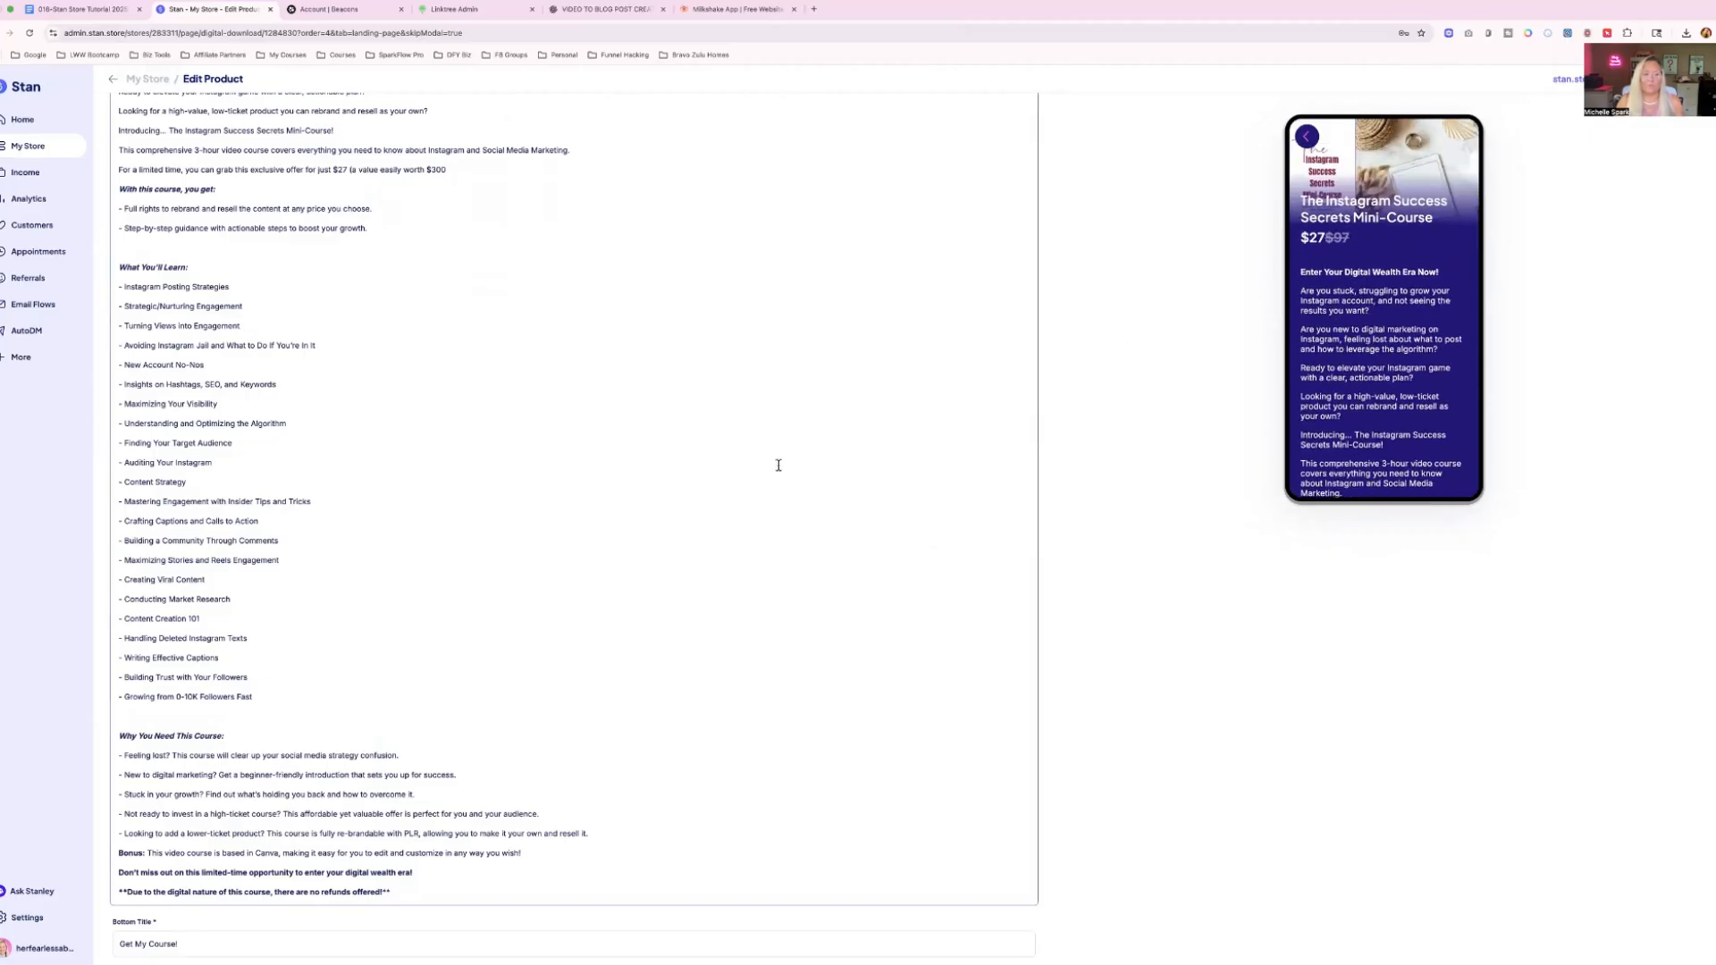
{"action": "scroll", "coordinate": [778, 465], "scroll_direction": "up", "scroll_amount": 5}
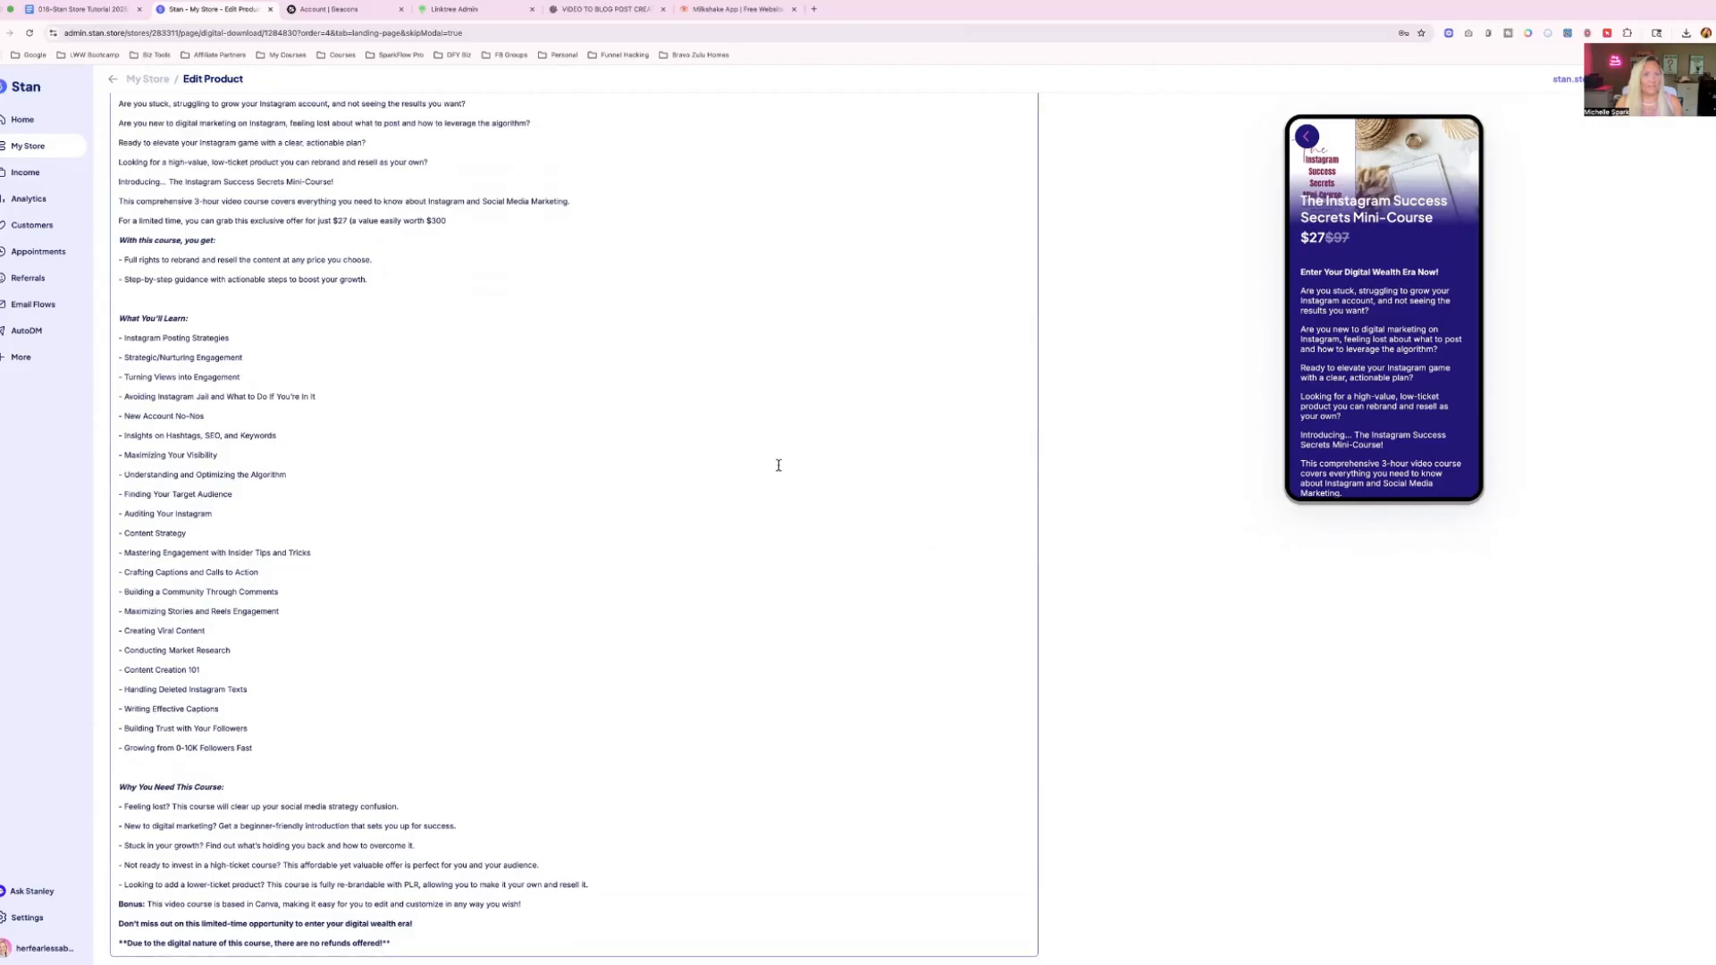
Switch to Canva, search your designs for "stan store" and browse the expanded results.
{"action": "left_click", "coordinate": [814, 9]}
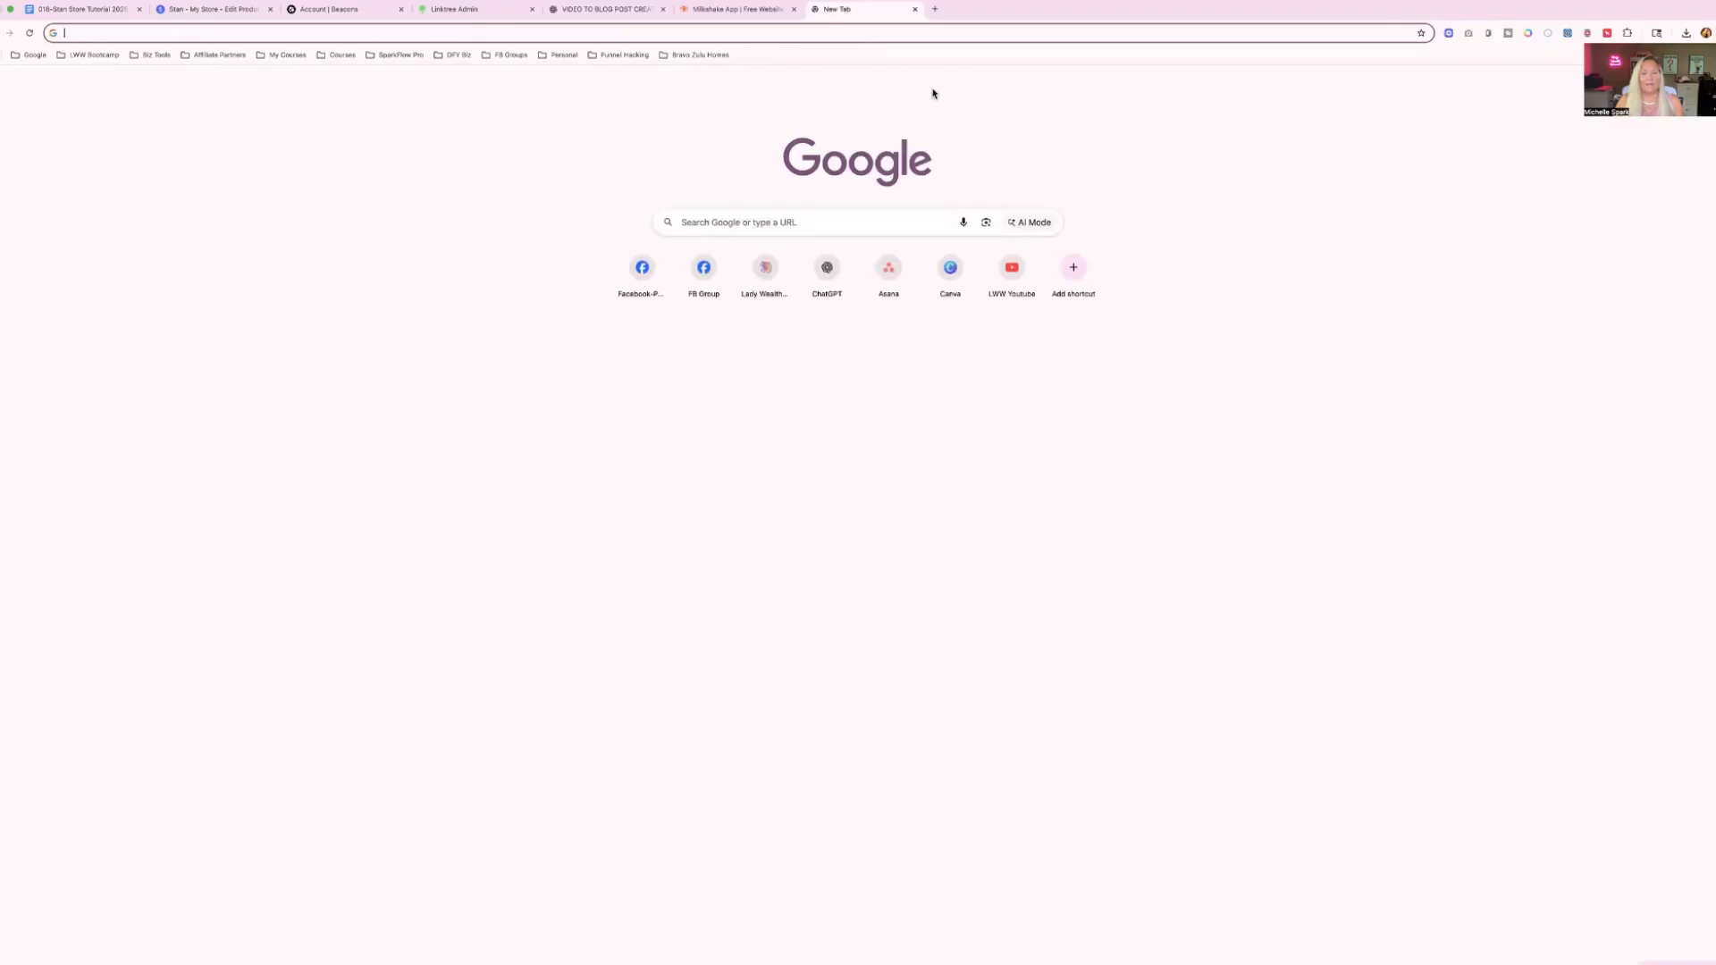
{"action": "left_click", "coordinate": [951, 268]}
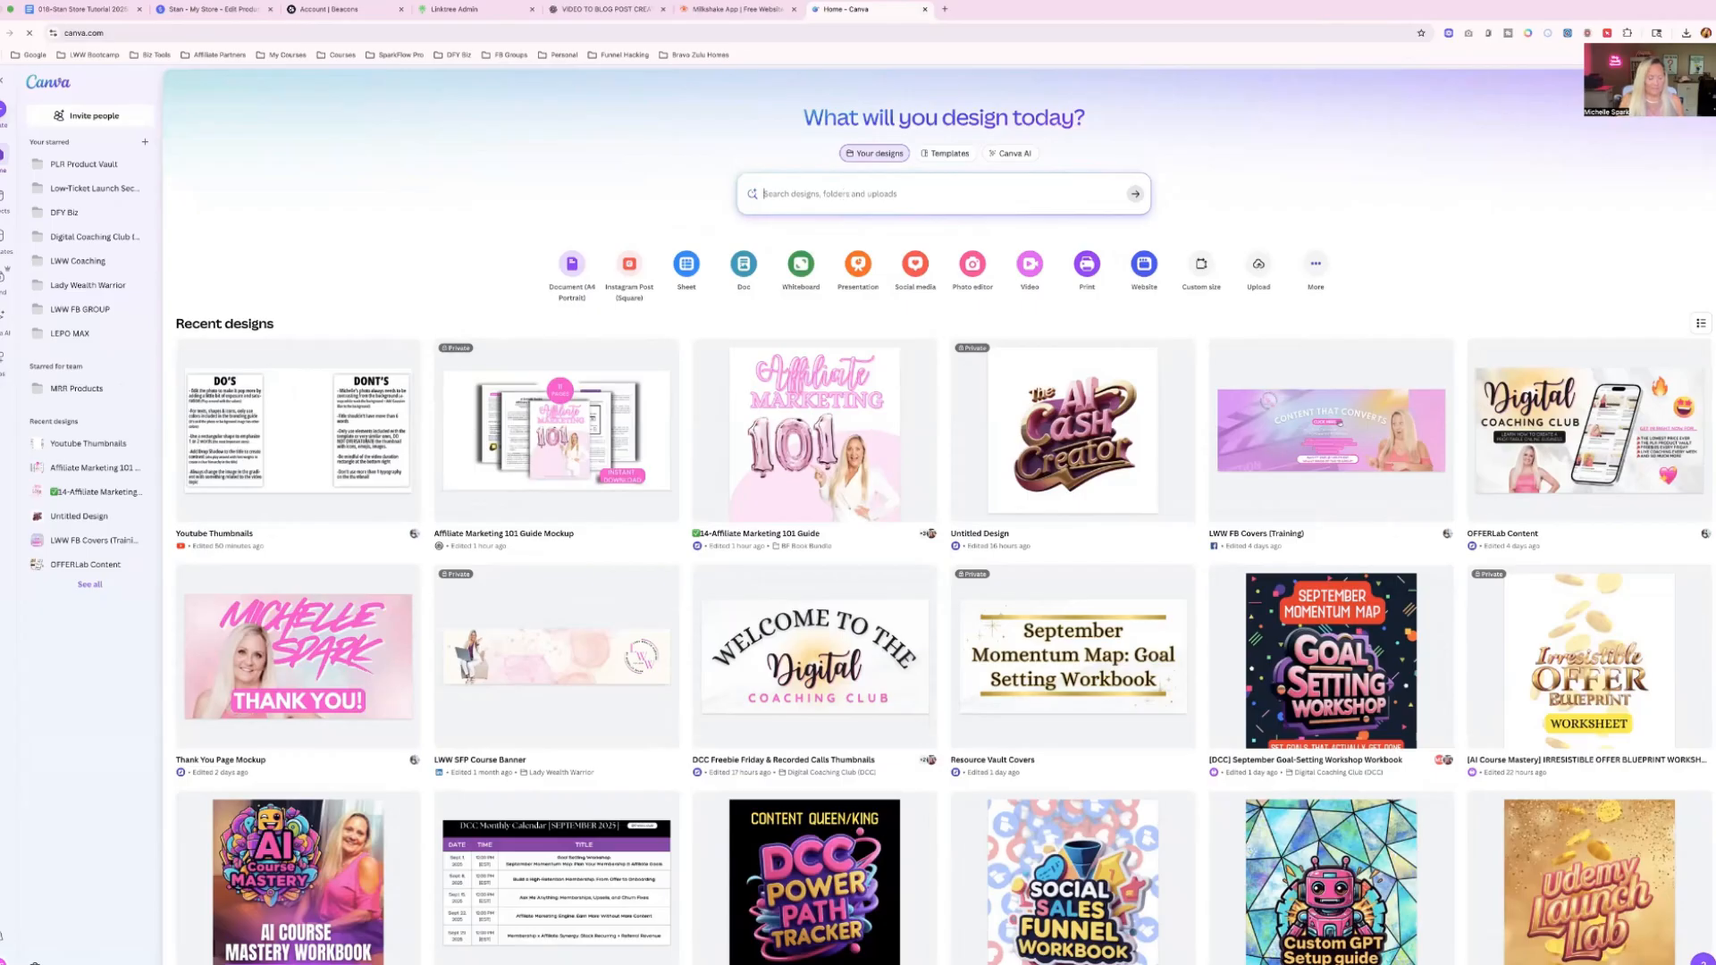
{"action": "type", "text": "stan store"}
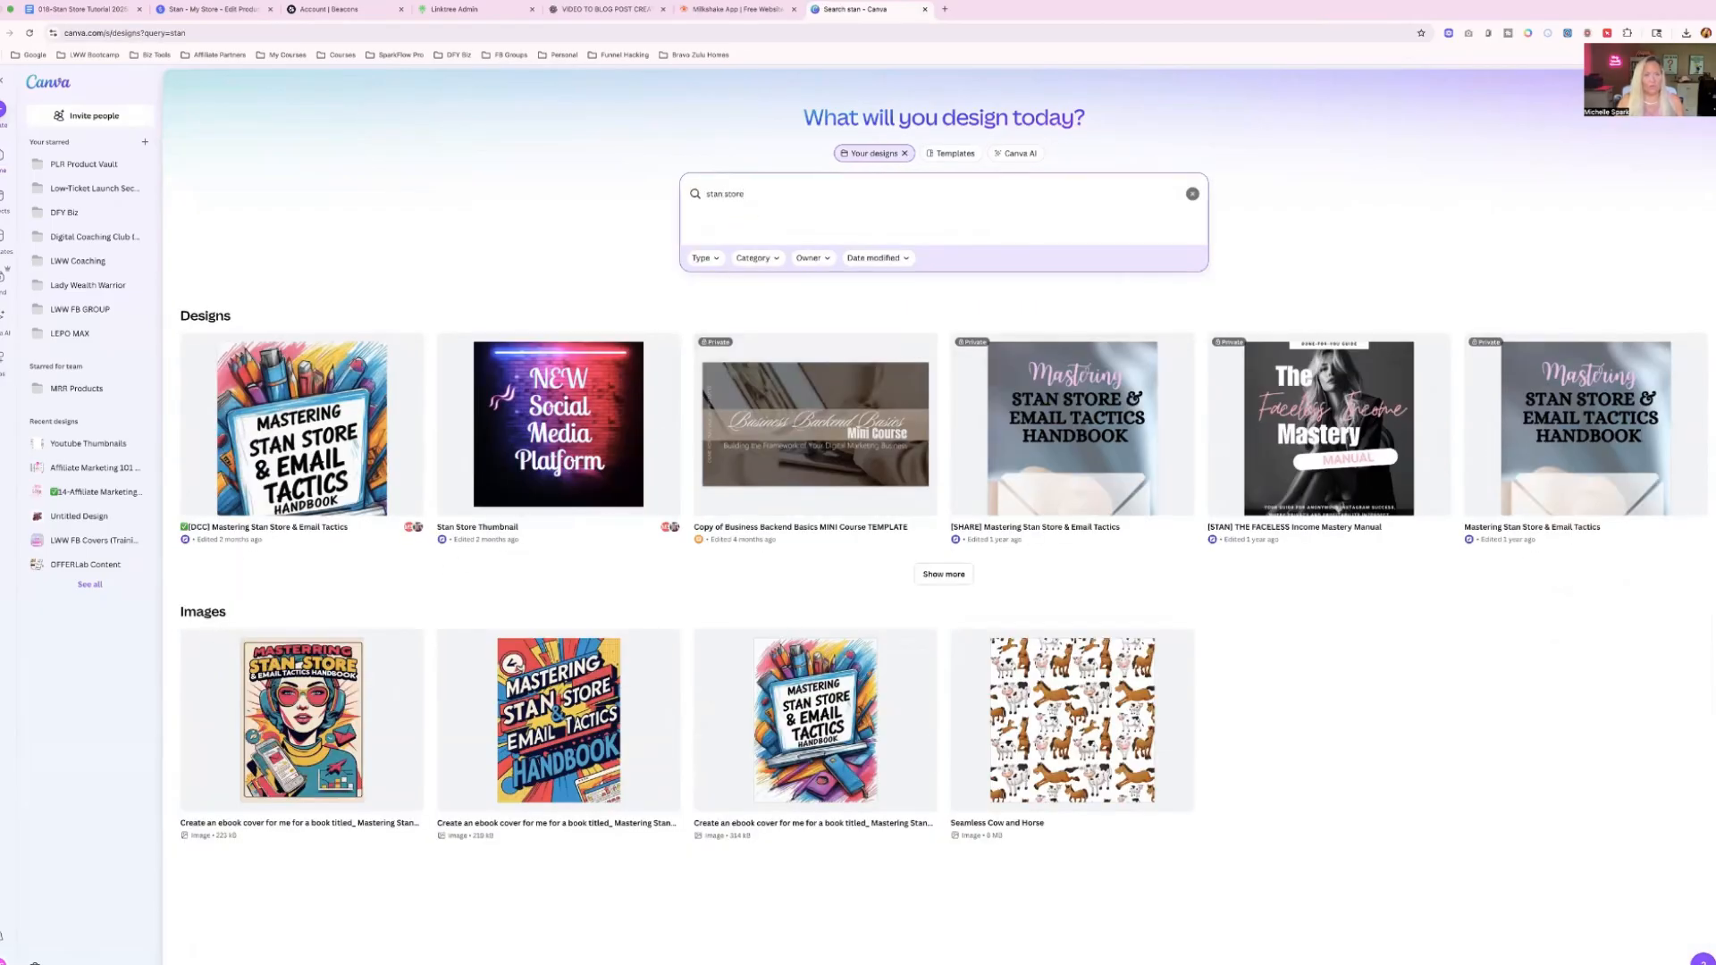
{"action": "left_click", "coordinate": [915, 572]}
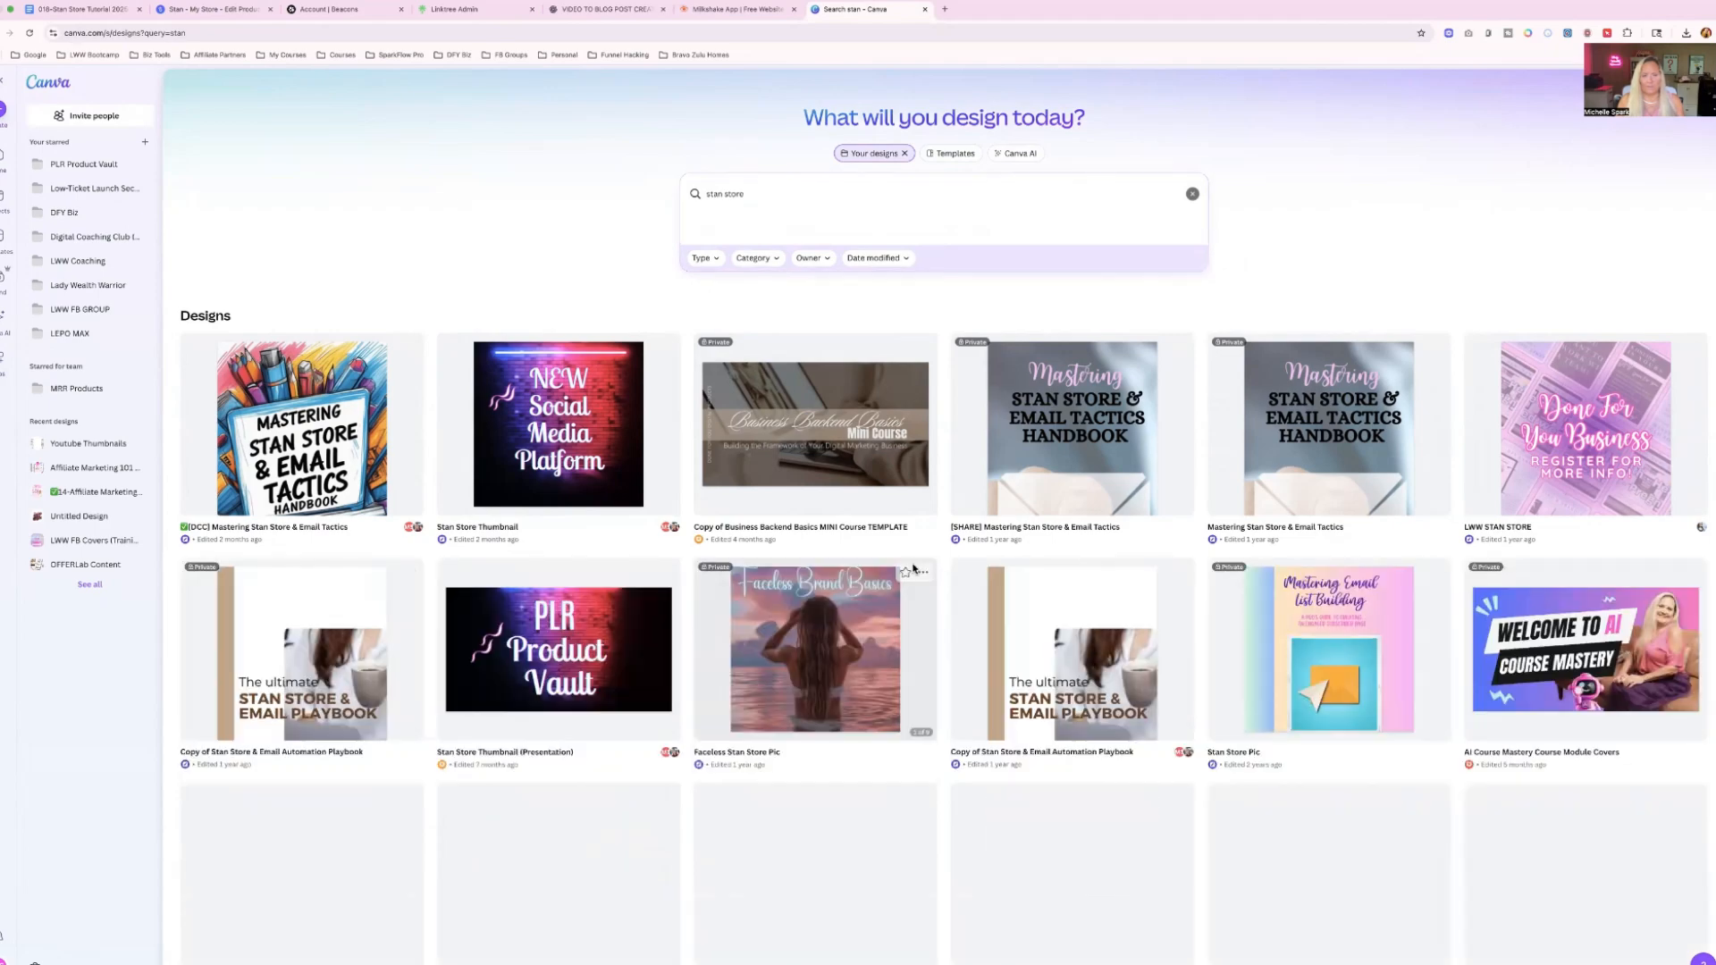
{"action": "scroll", "coordinate": [914, 567], "scroll_direction": "down", "scroll_amount": 3}
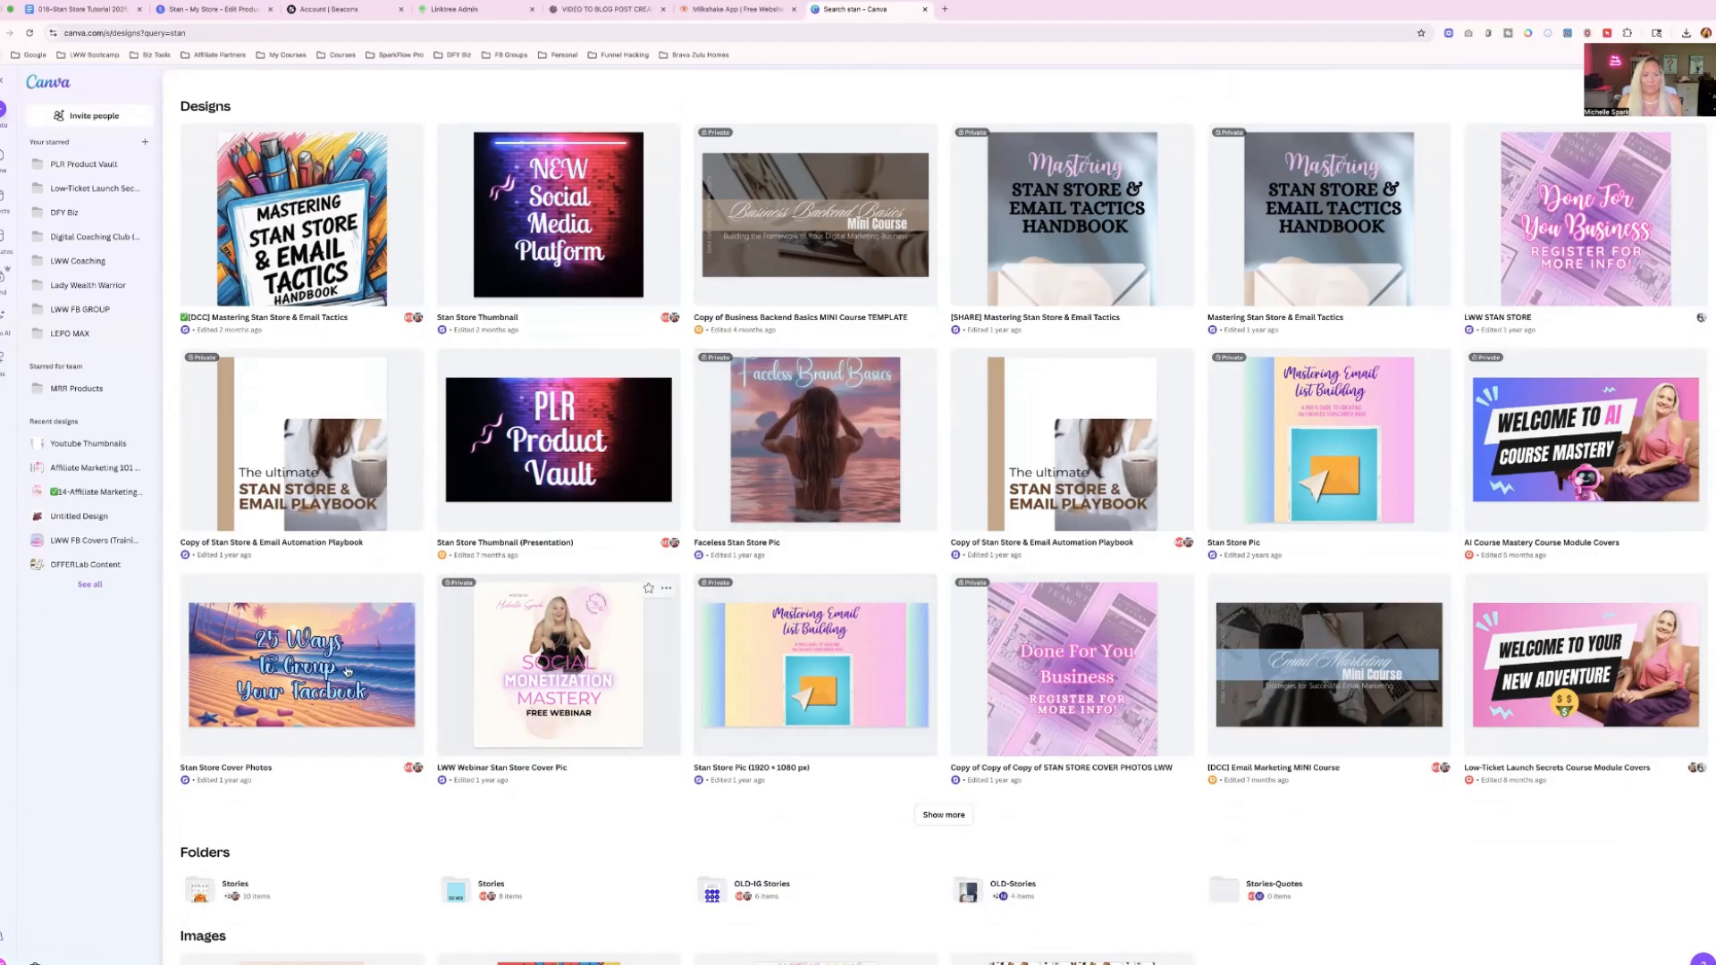
{"action": "left_click", "coordinate": [944, 814]}
{"action": "scroll", "coordinate": [884, 646], "scroll_direction": "down", "scroll_amount": 1}
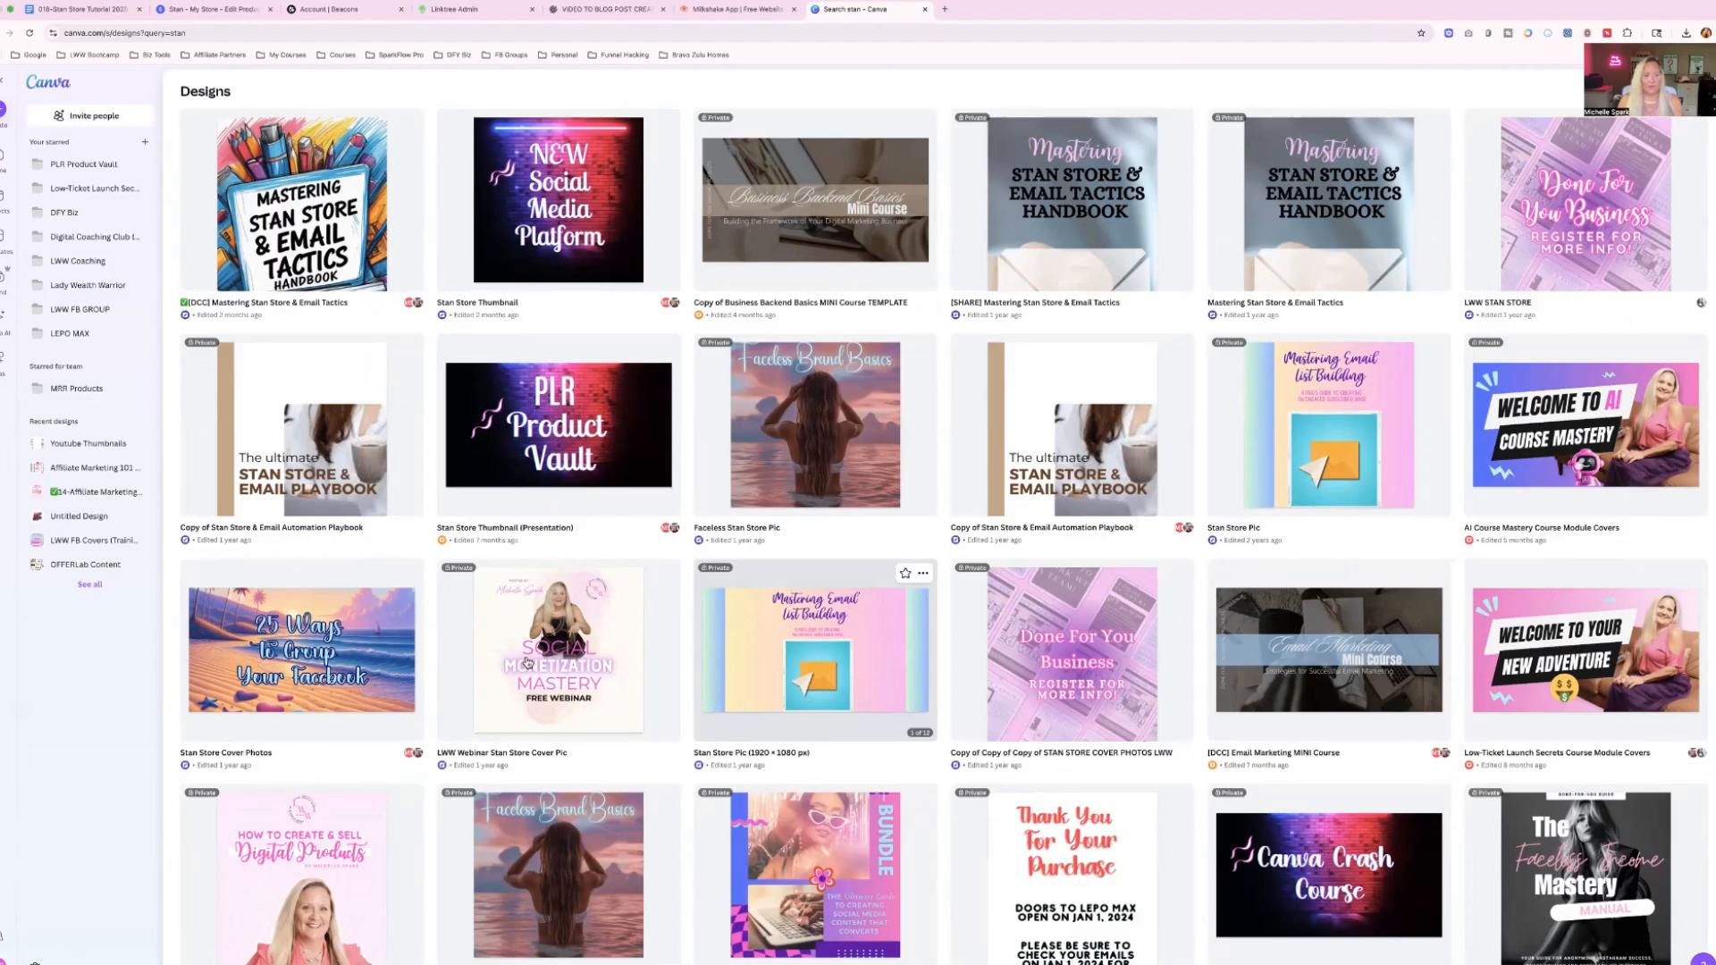
{"action": "scroll", "coordinate": [622, 671], "scroll_direction": "down", "scroll_amount": 6}
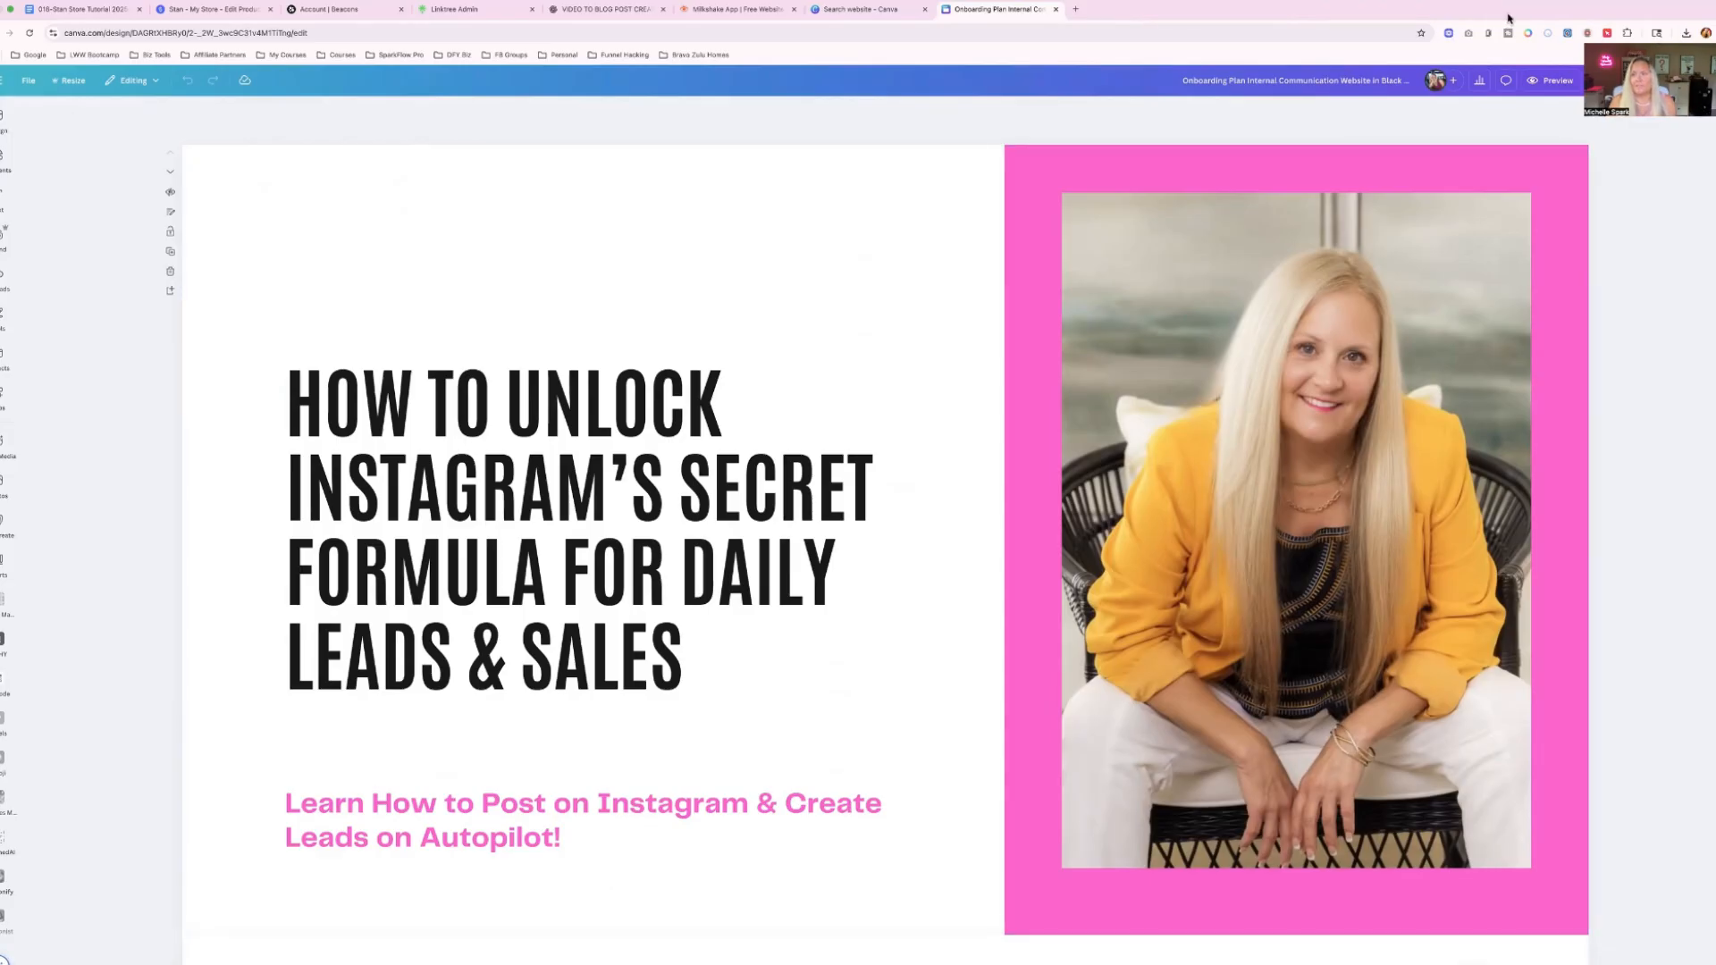
Download the Onboarding Plan Internal Communication Website design from Canva.
{"action": "left_click", "coordinate": [1699, 80]}
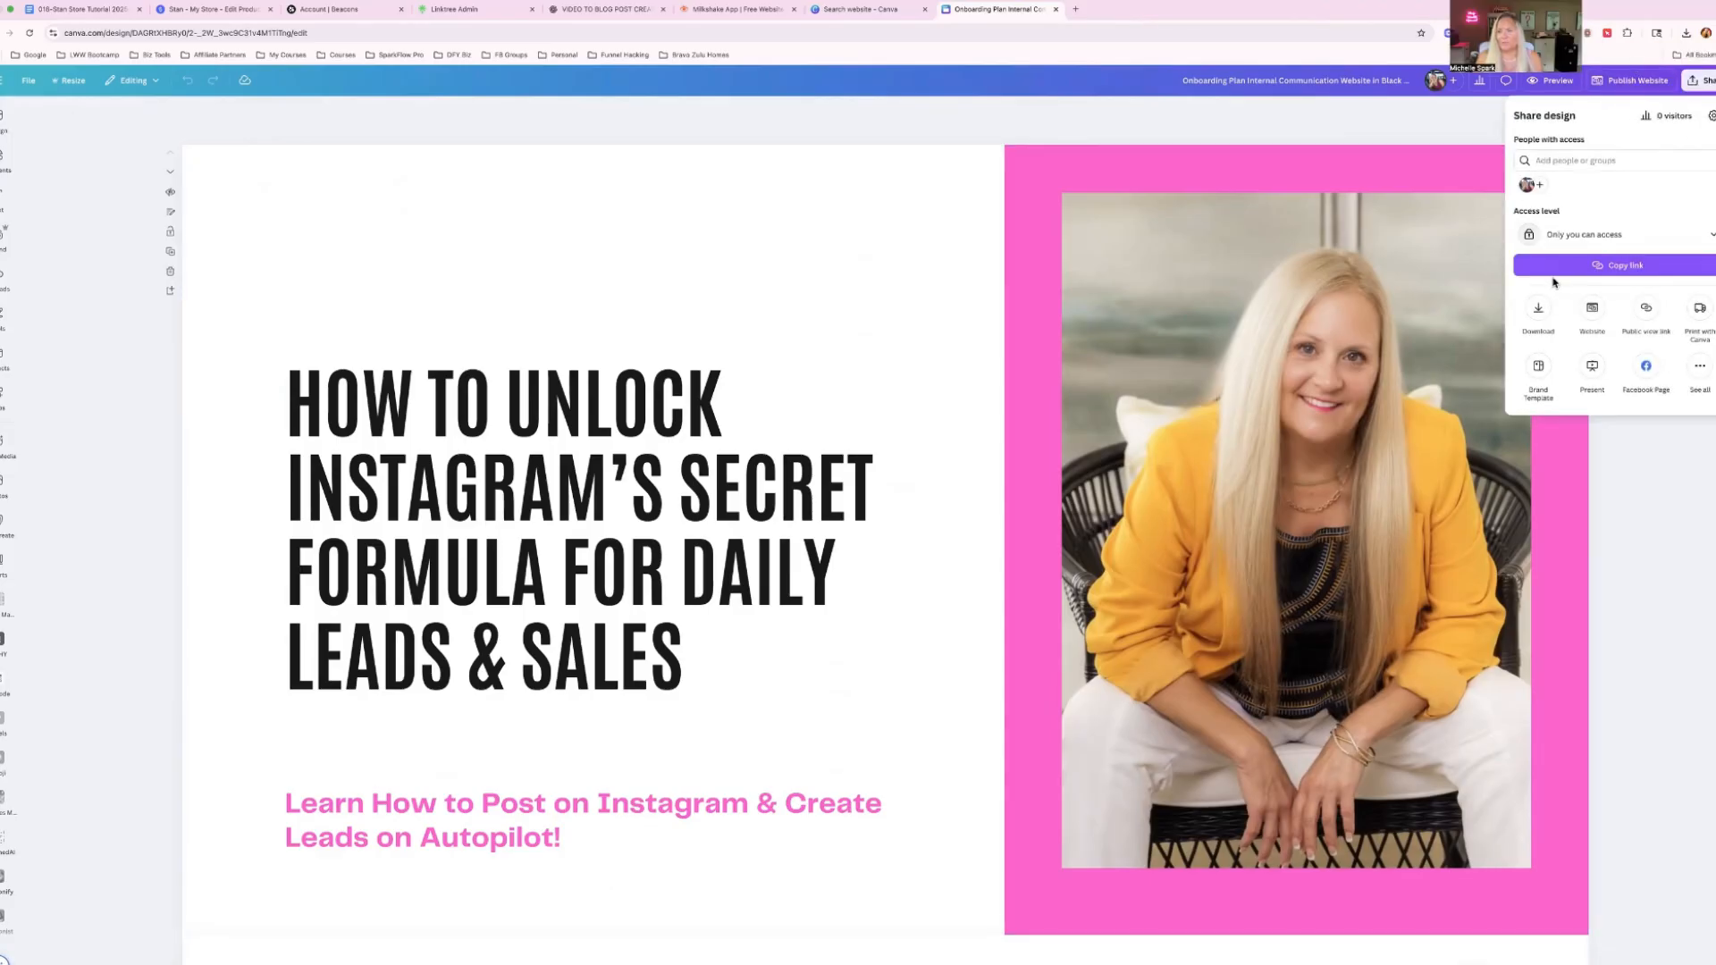
{"action": "left_click", "coordinate": [1539, 308]}
{"action": "left_click", "coordinate": [1609, 417]}
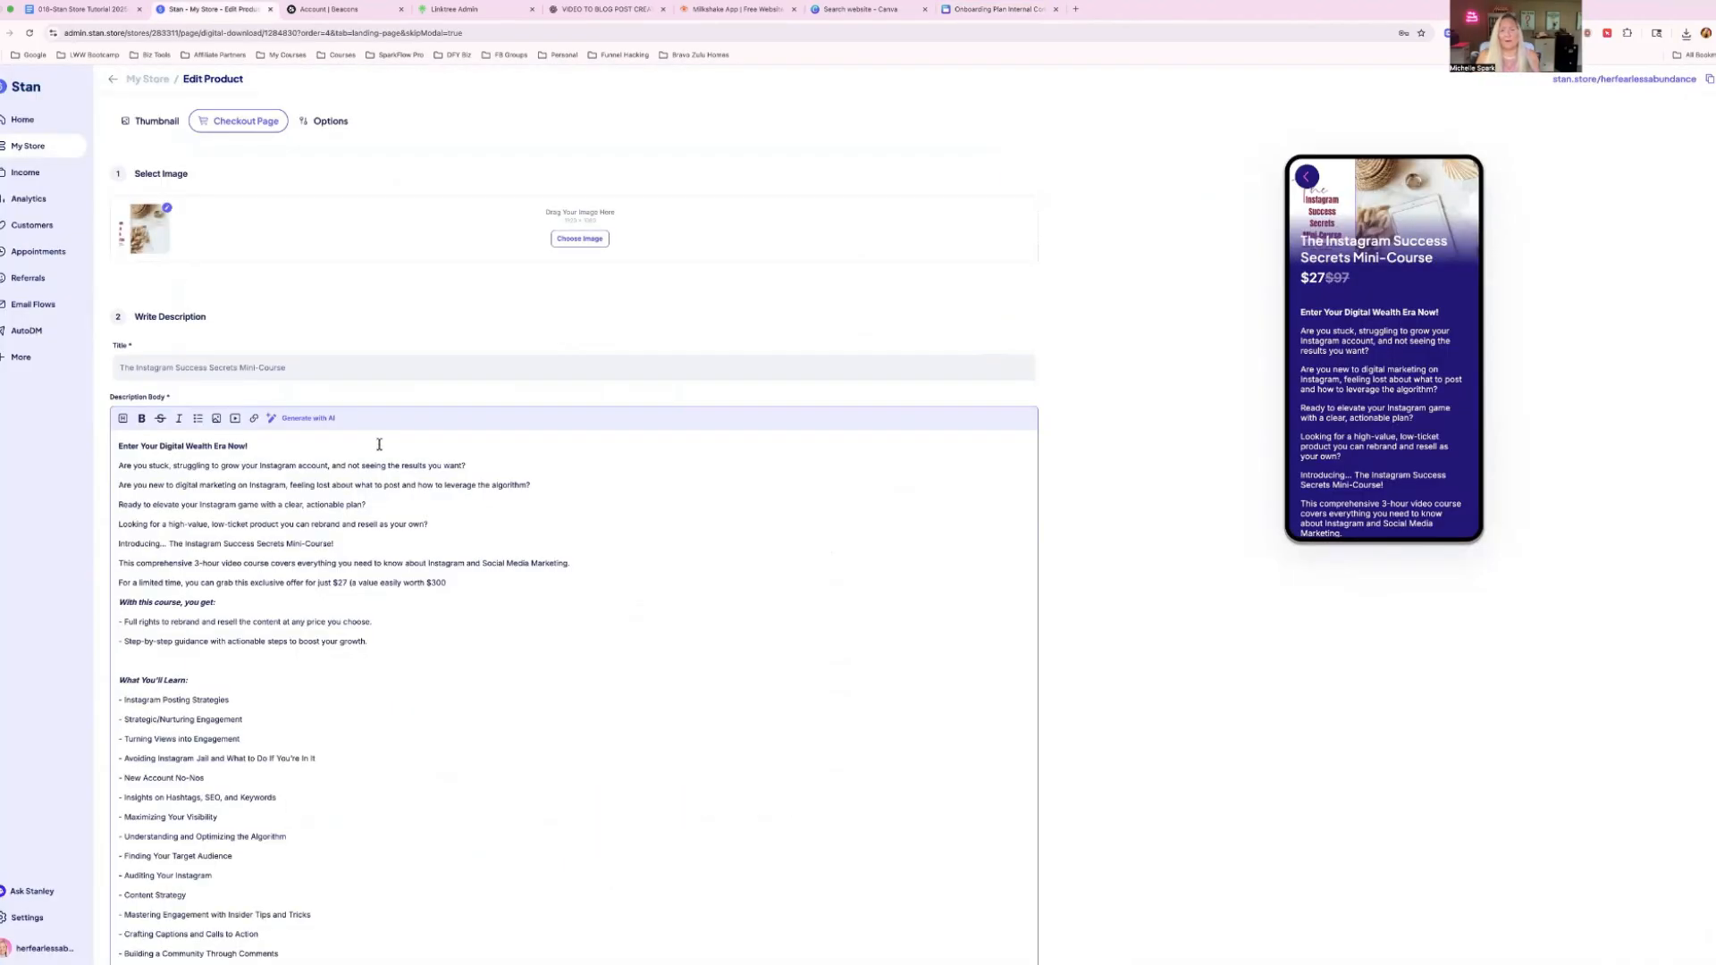
In the Stan product editor, insert Home.png below the description's no-refund note and add a blank line after it.
{"action": "scroll", "coordinate": [380, 444], "scroll_direction": "down", "scroll_amount": 7}
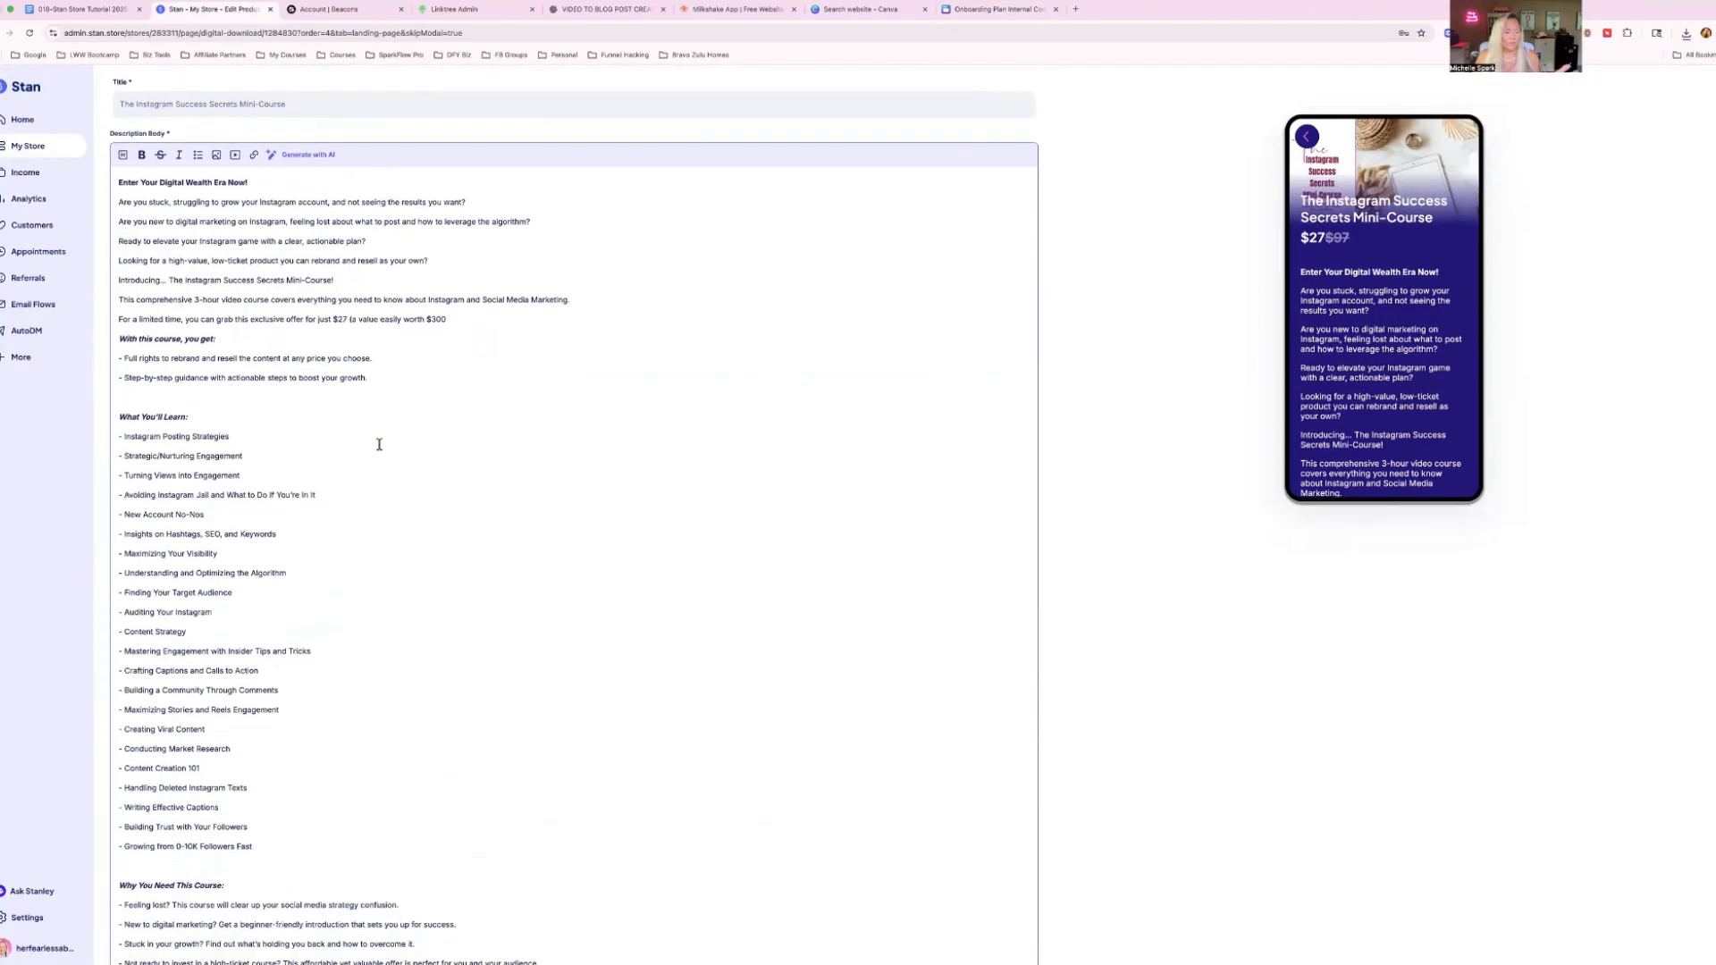
{"action": "scroll", "coordinate": [379, 444], "scroll_direction": "down", "scroll_amount": 1}
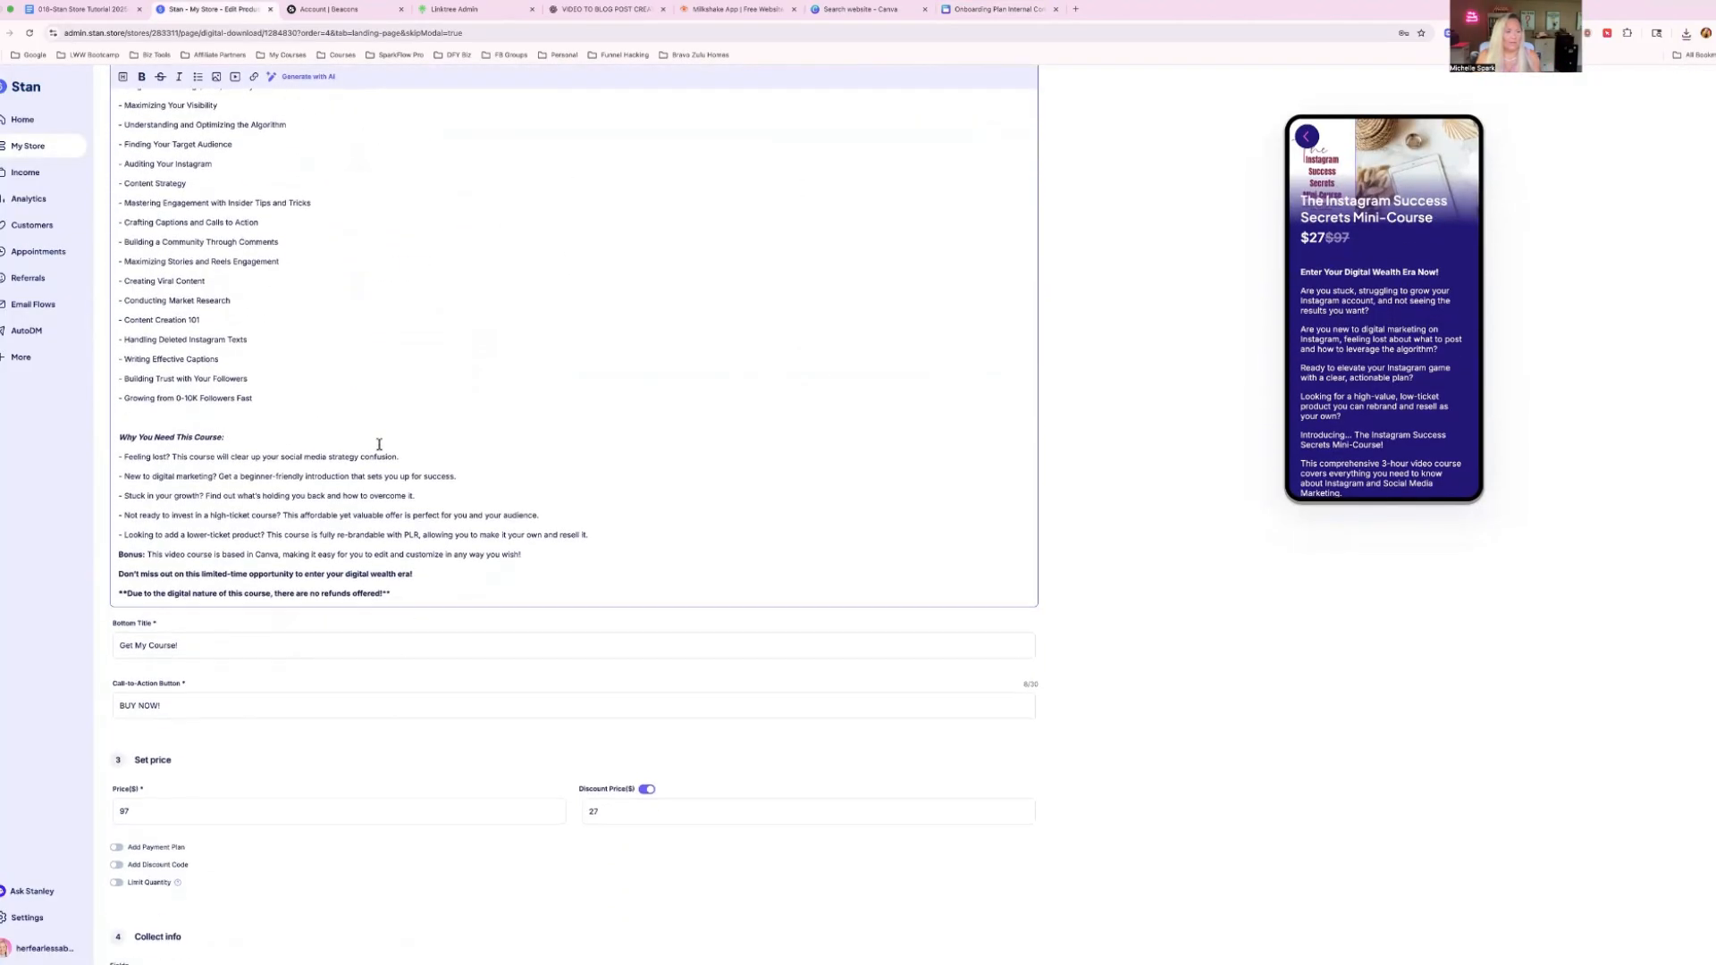
{"action": "left_click", "coordinate": [402, 593]}
{"action": "key", "text": "Return"}
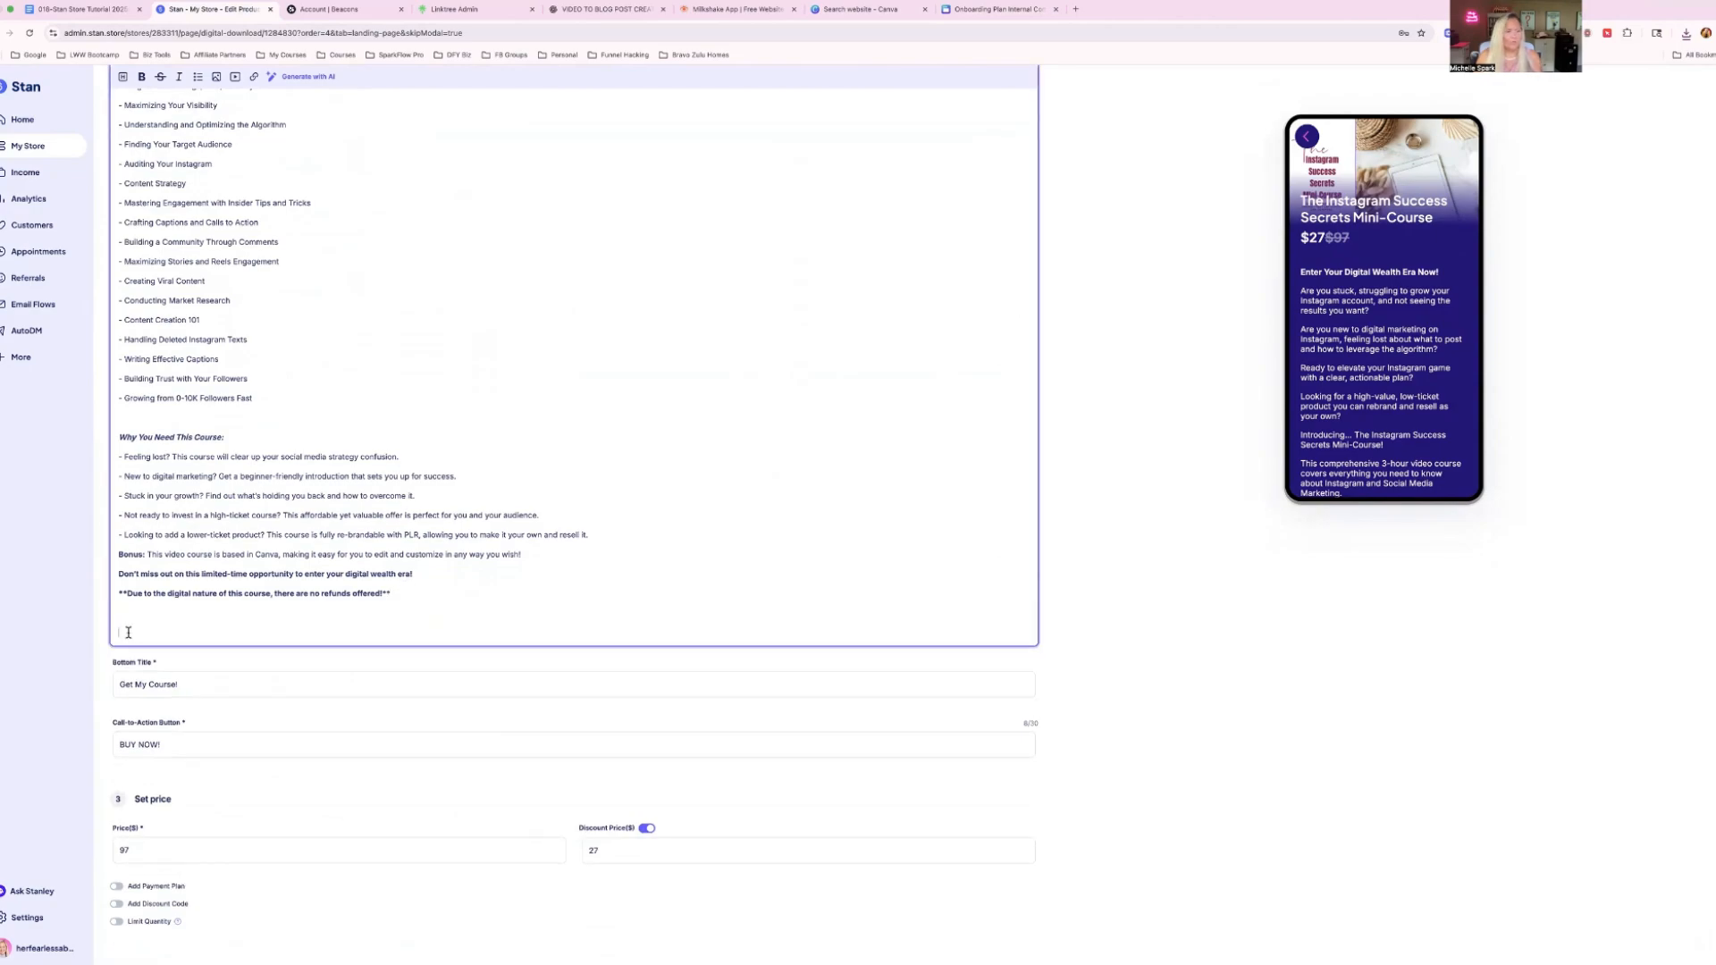
{"action": "scroll", "coordinate": [123, 631], "scroll_direction": "up", "scroll_amount": 5}
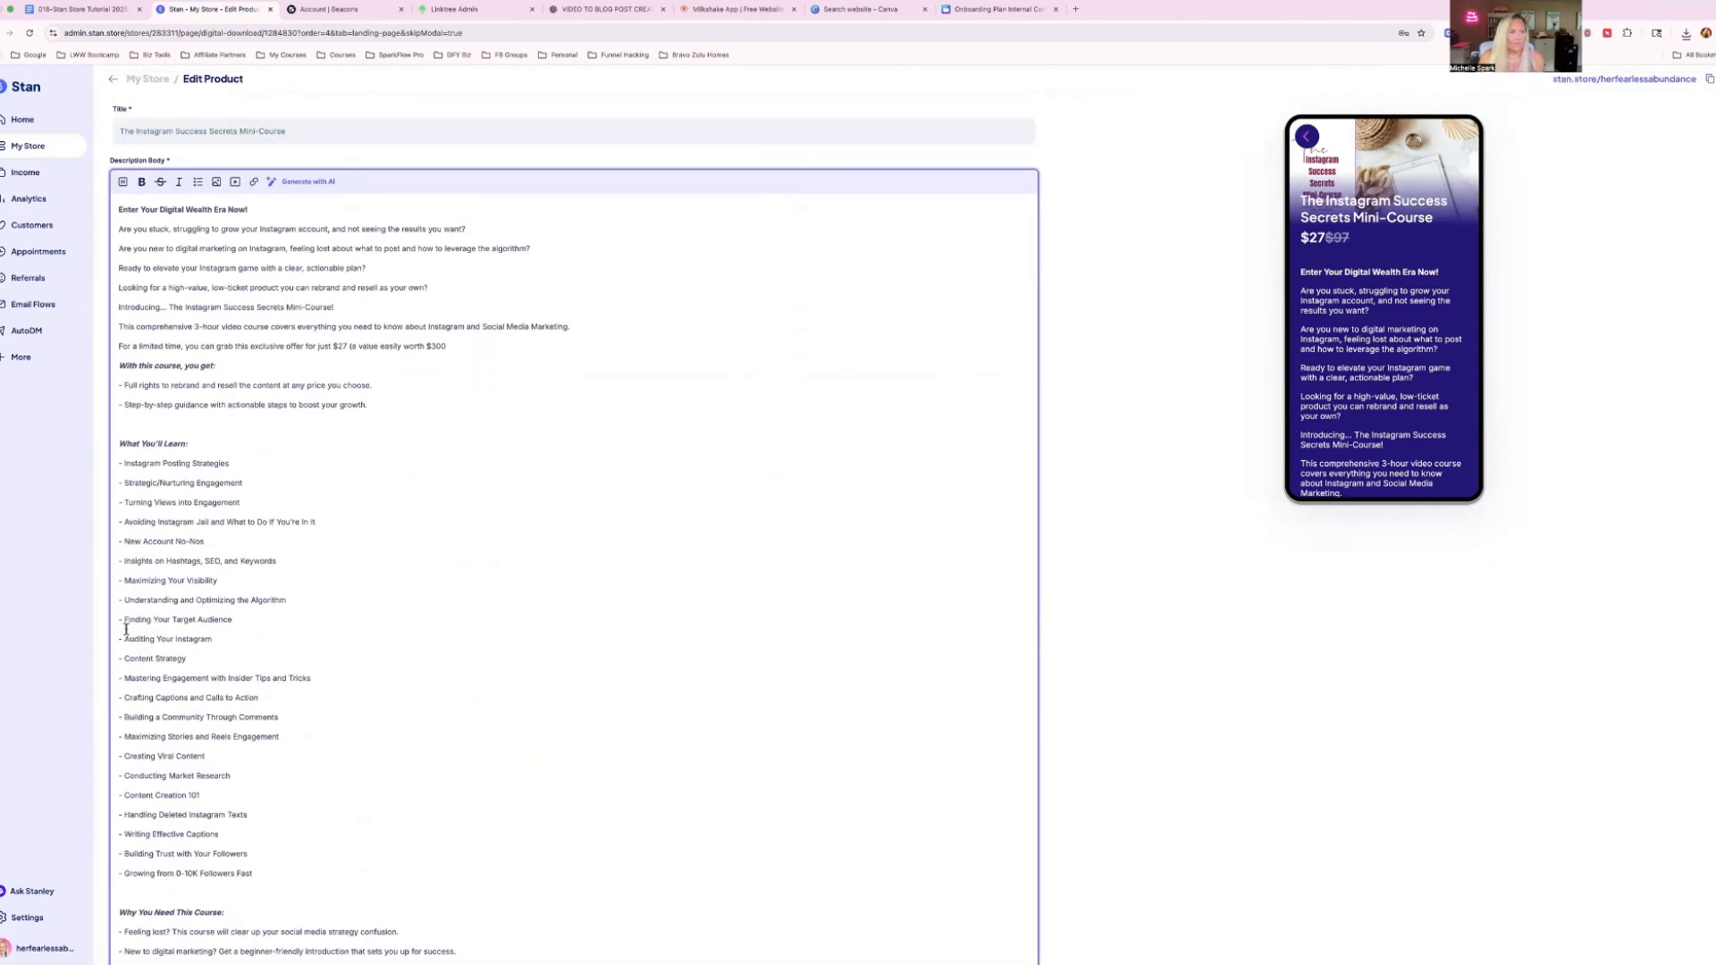
{"action": "left_click", "coordinate": [217, 183]}
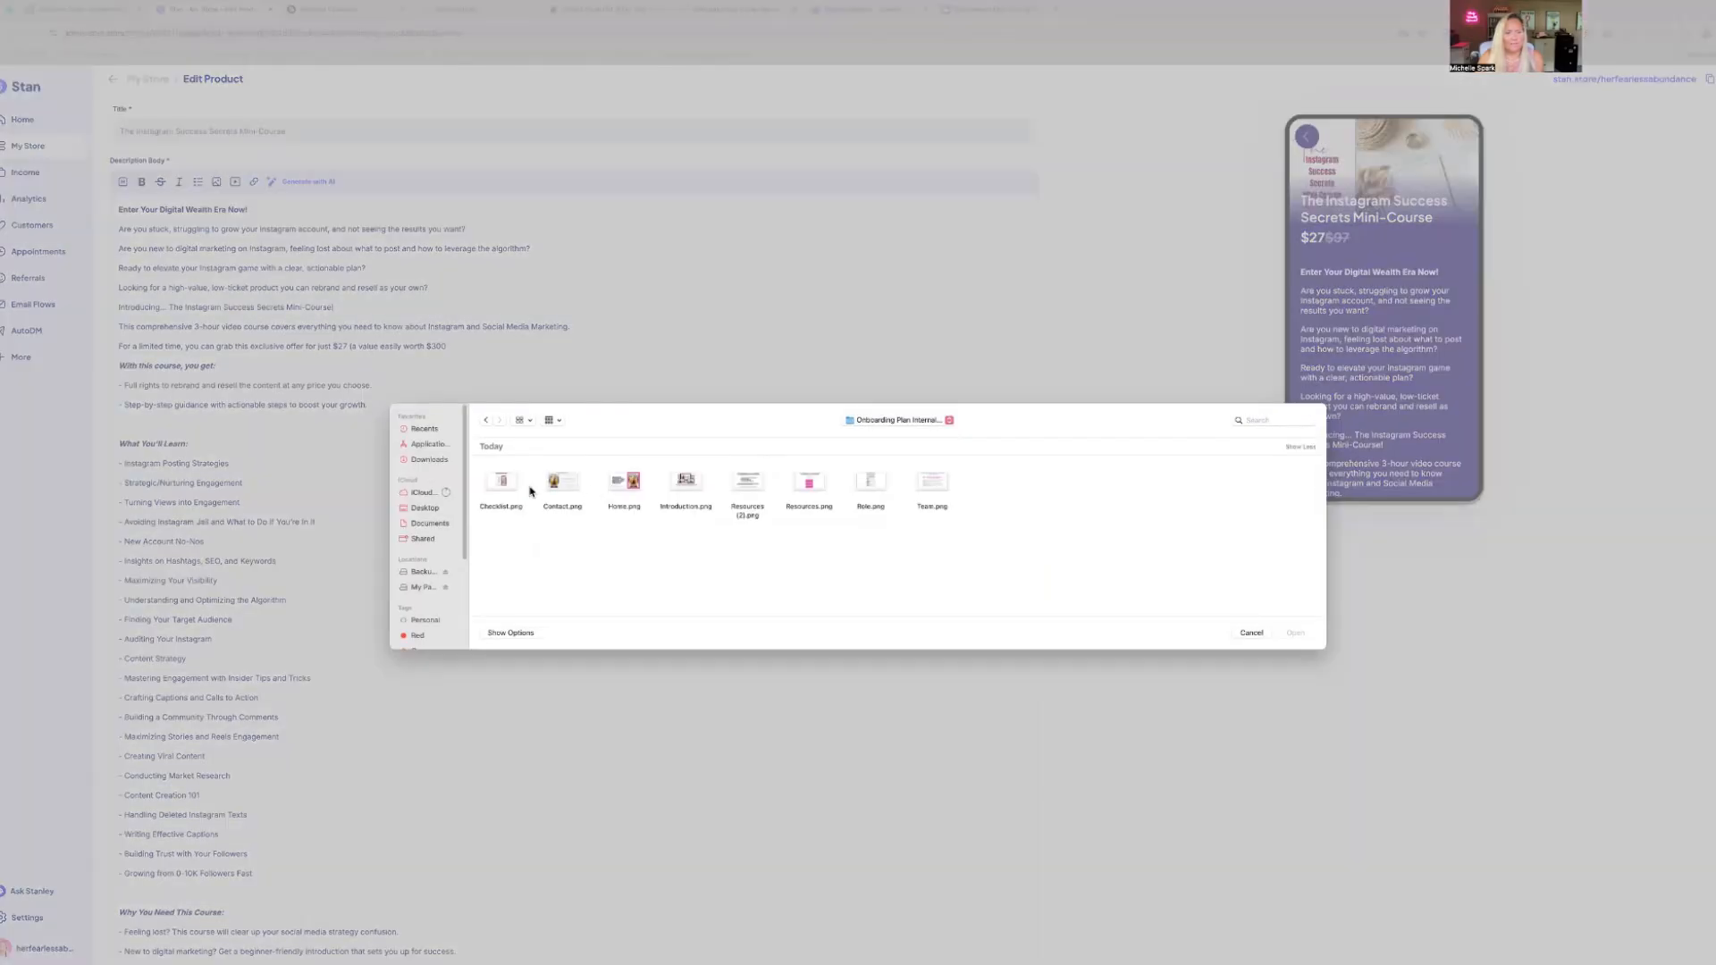
{"action": "double_click", "coordinate": [627, 488]}
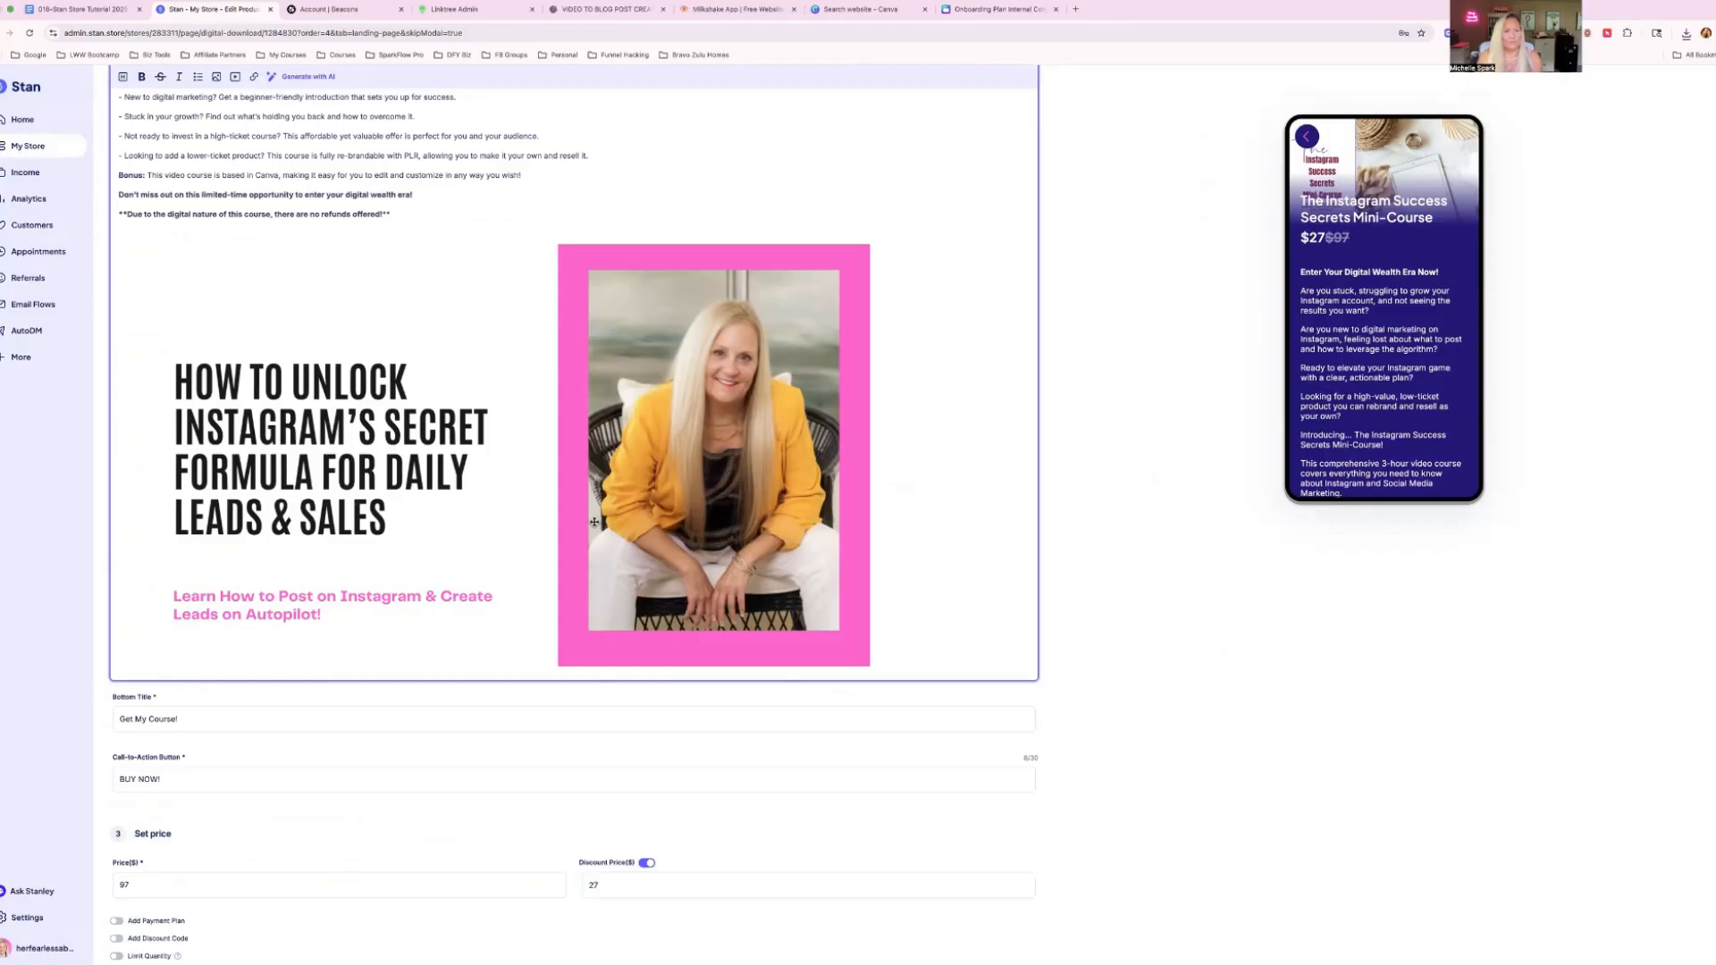
{"action": "scroll", "coordinate": [523, 529], "scroll_direction": "up", "scroll_amount": 1}
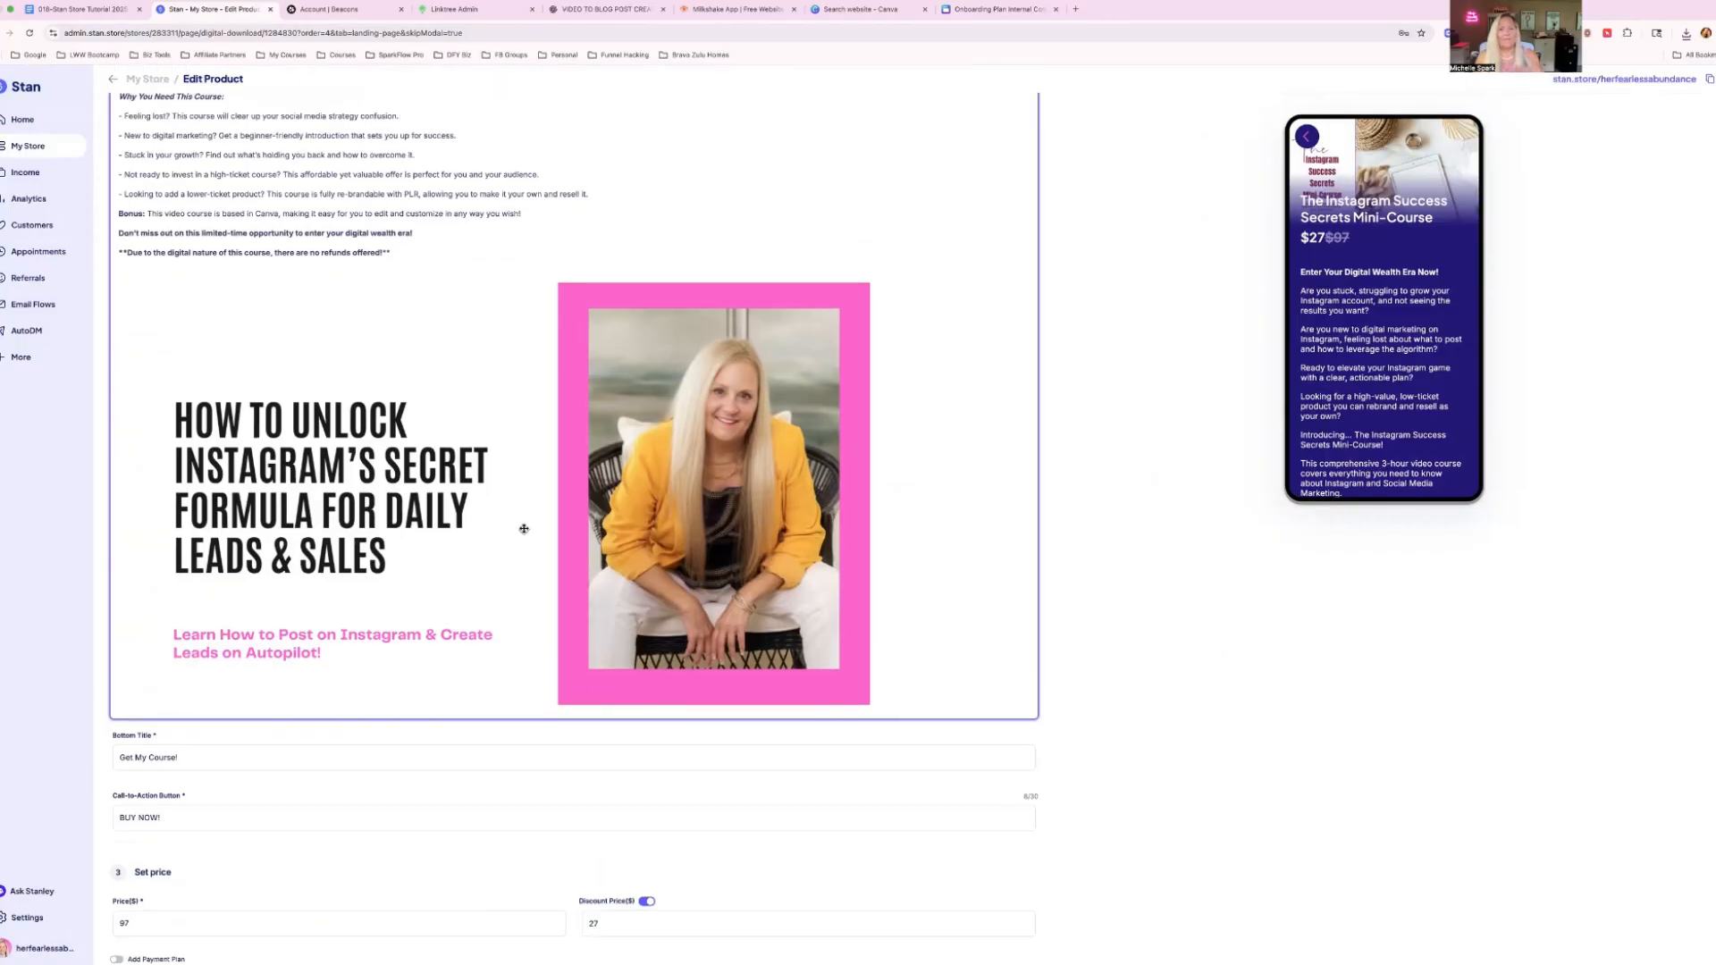
{"action": "scroll", "coordinate": [1397, 404], "scroll_direction": "down", "scroll_amount": 3}
{"action": "scroll", "coordinate": [1398, 404], "scroll_direction": "down", "scroll_amount": 10}
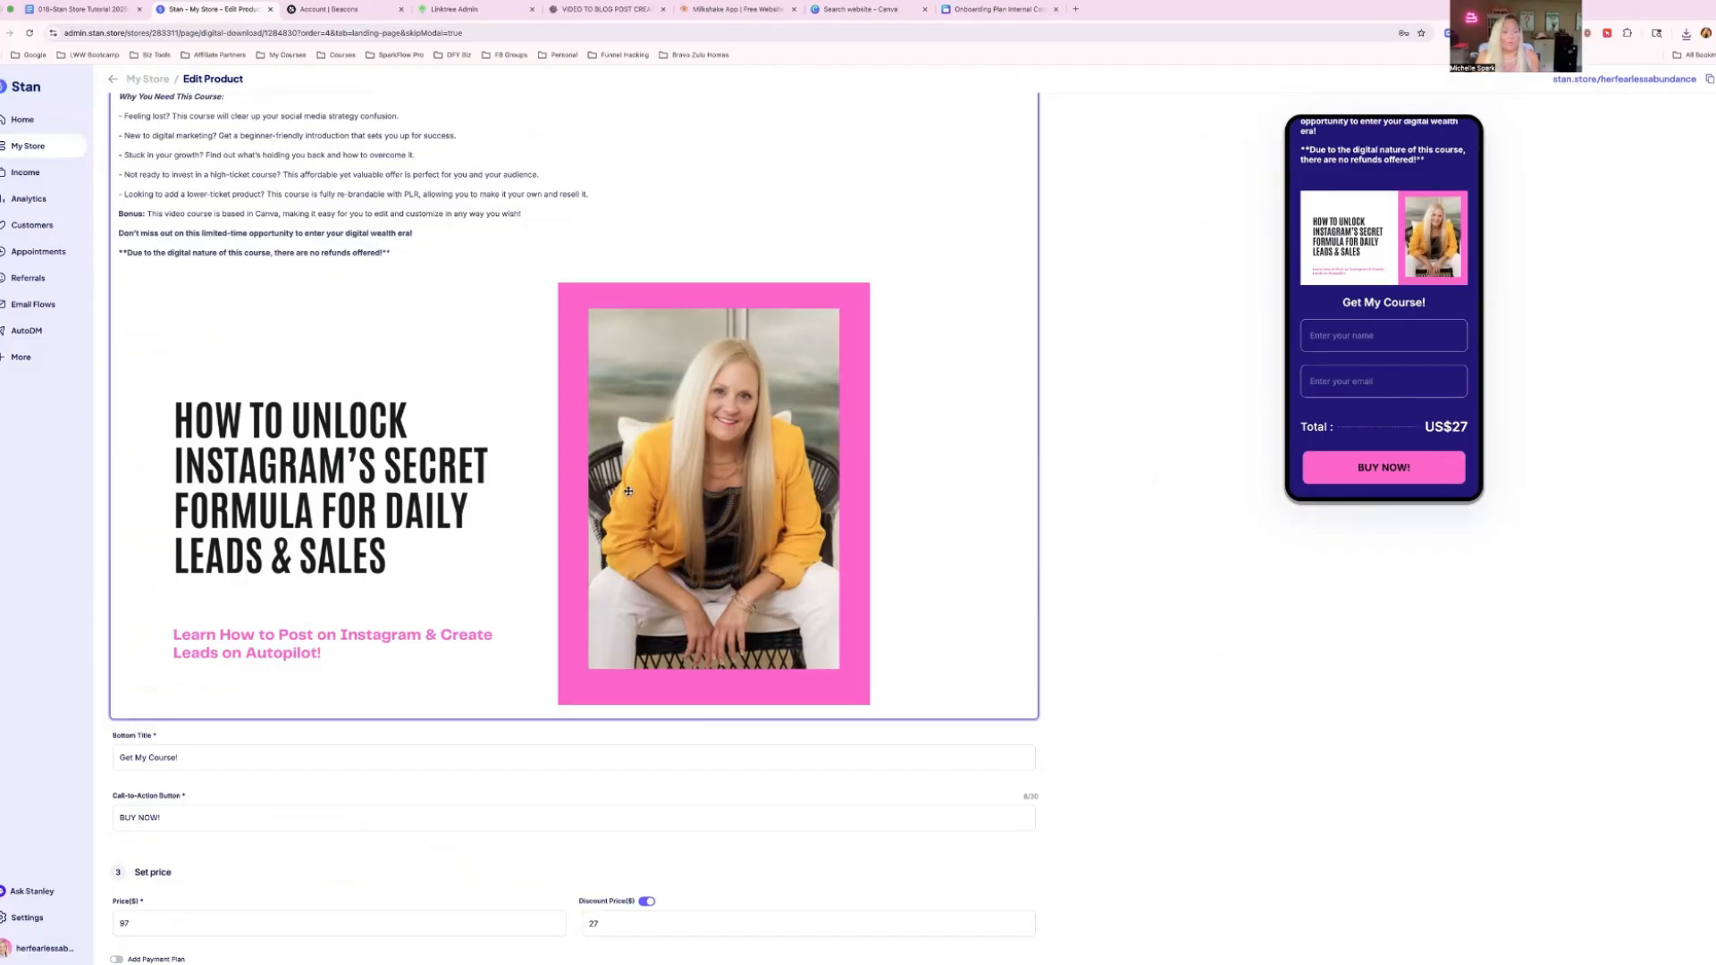
{"action": "left_click", "coordinate": [890, 700]}
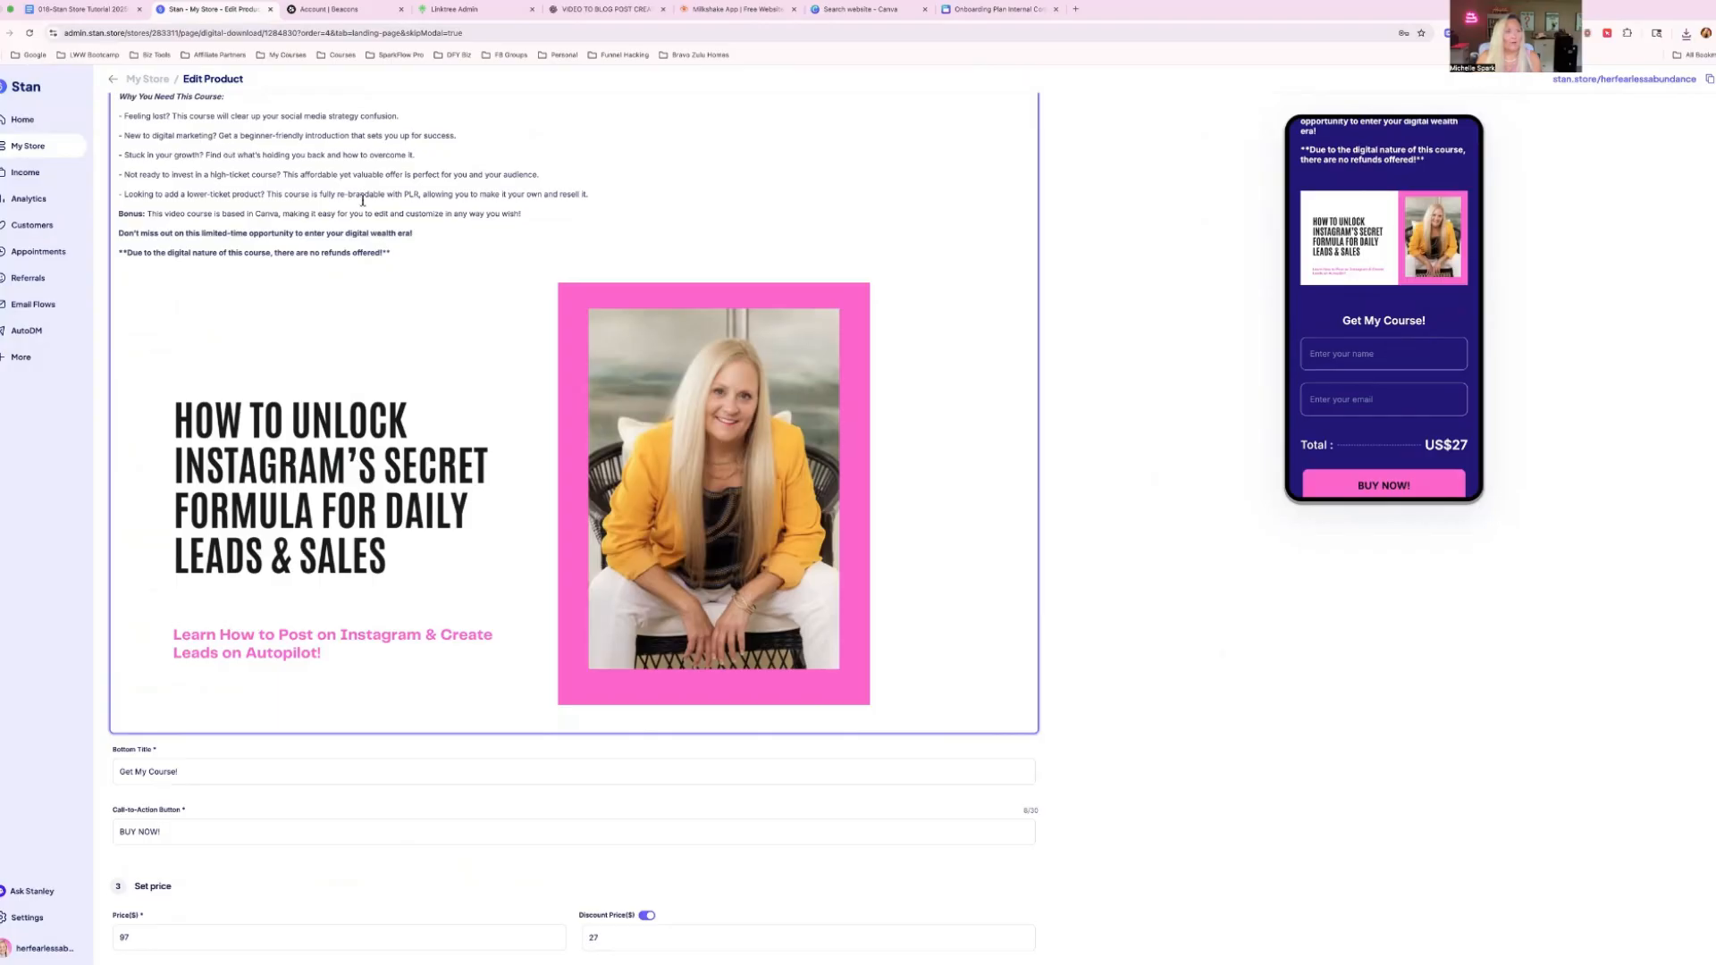
{"action": "scroll", "coordinate": [363, 201], "scroll_direction": "up", "scroll_amount": 15}
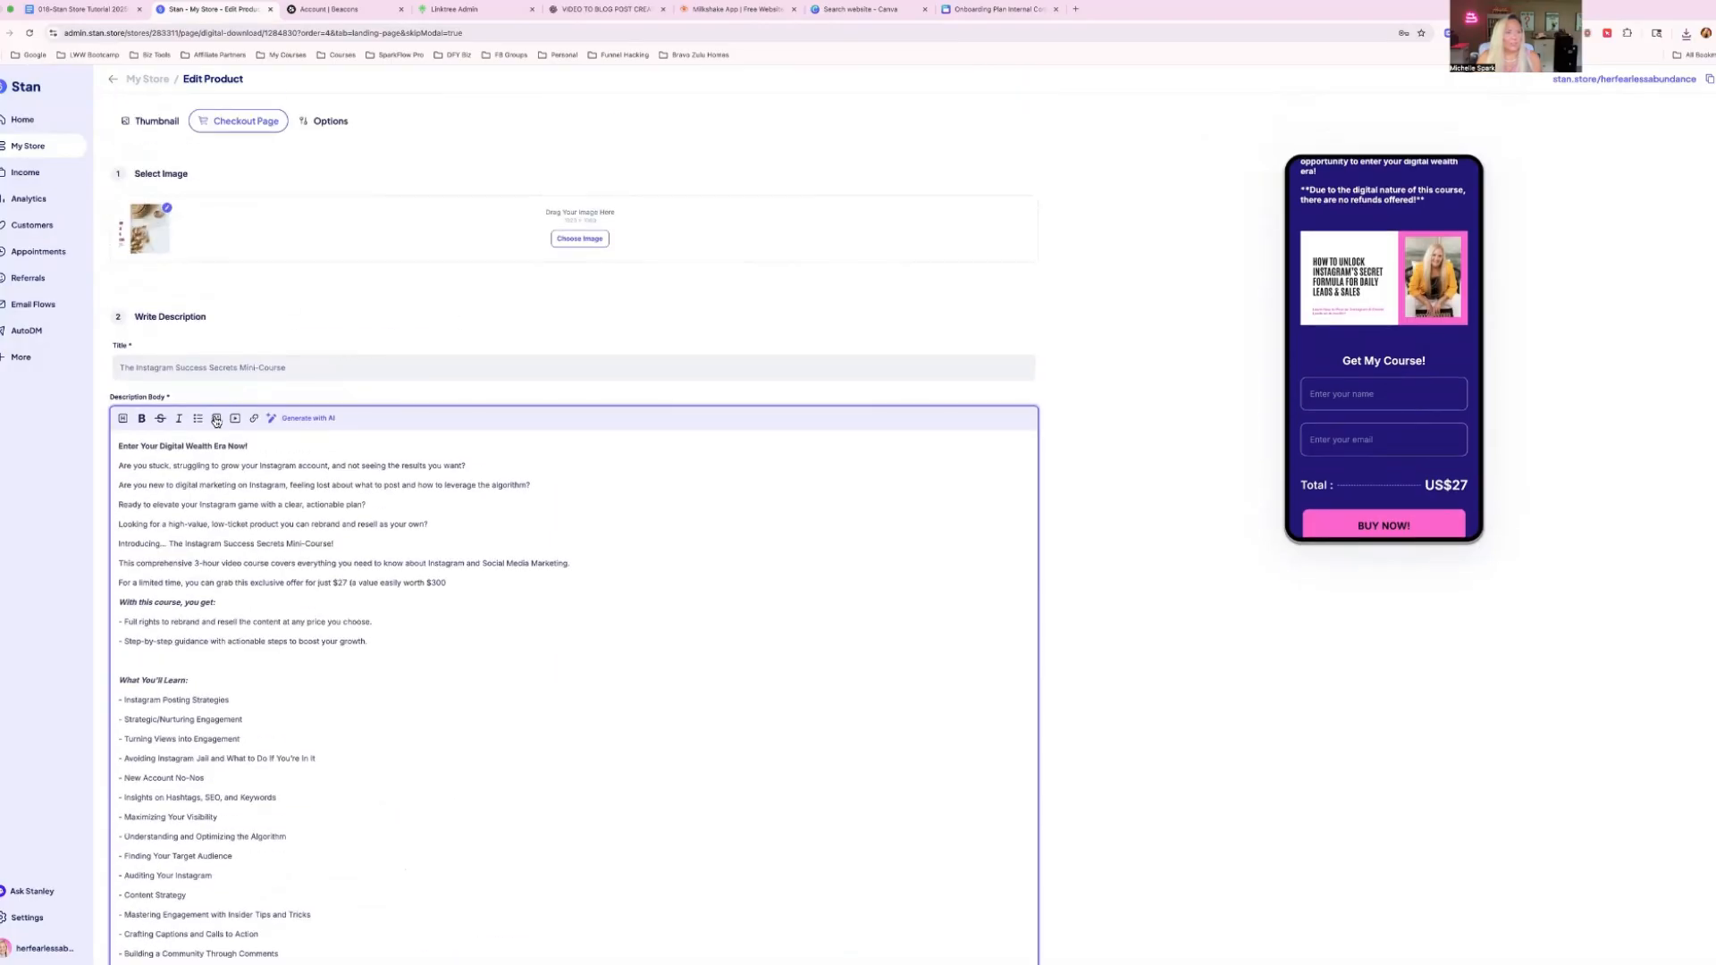
{"action": "left_click", "coordinate": [218, 419]}
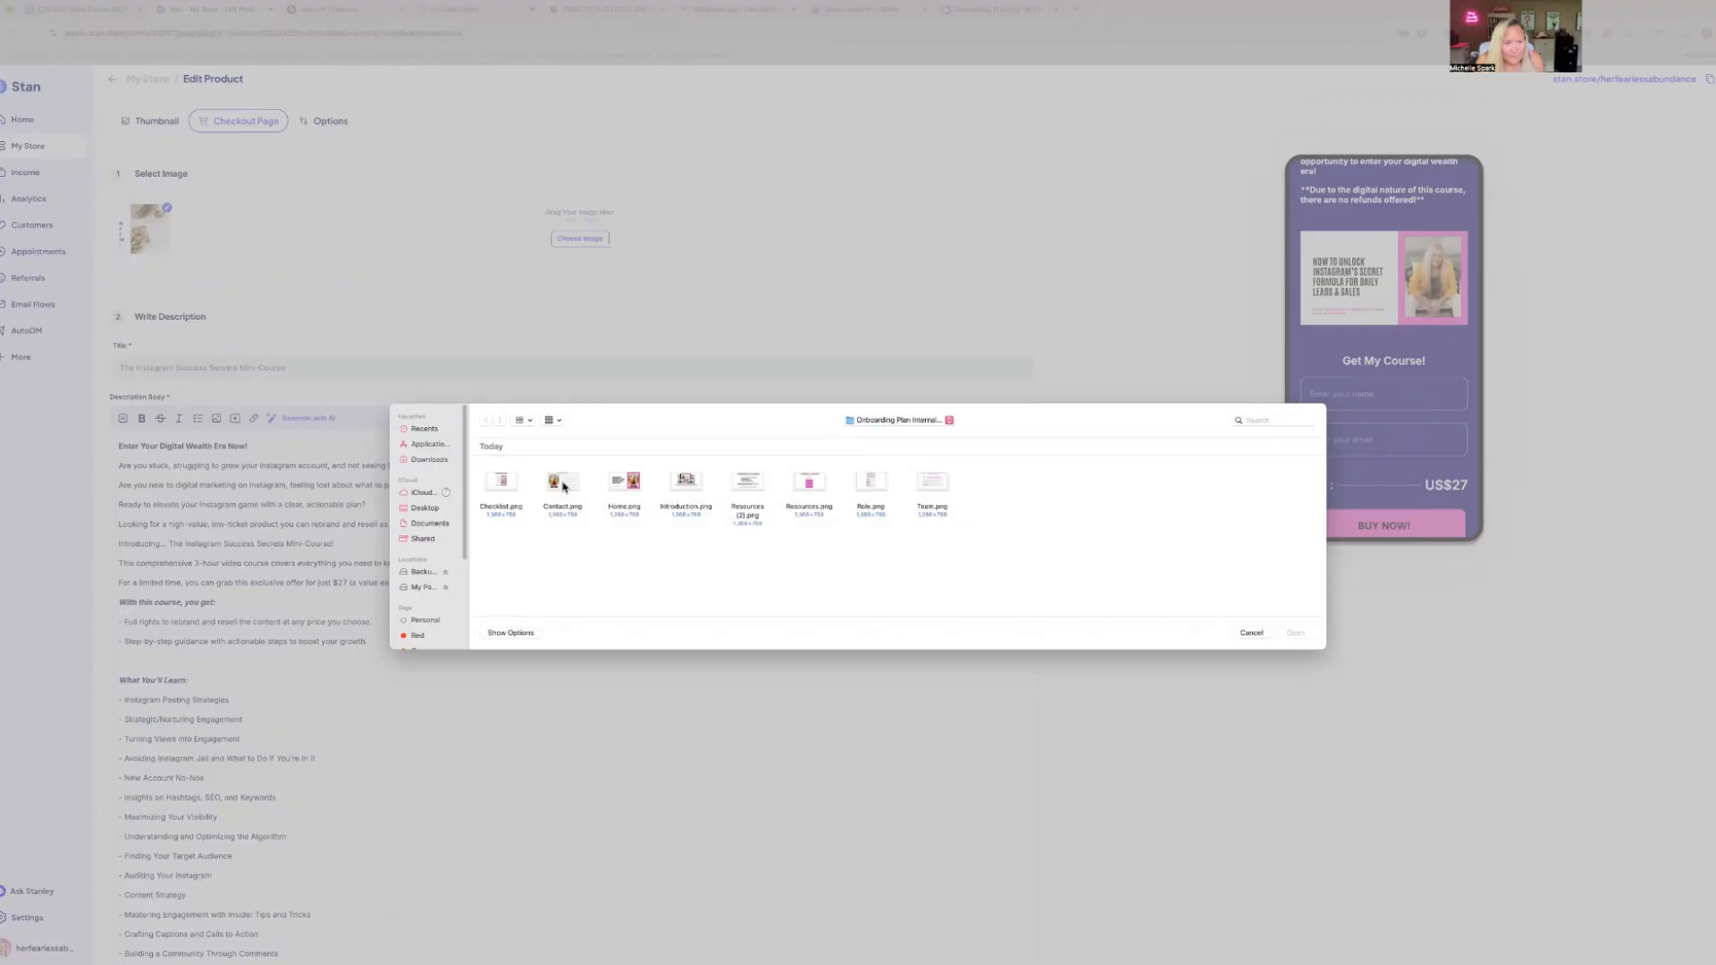
{"action": "double_click", "coordinate": [563, 474]}
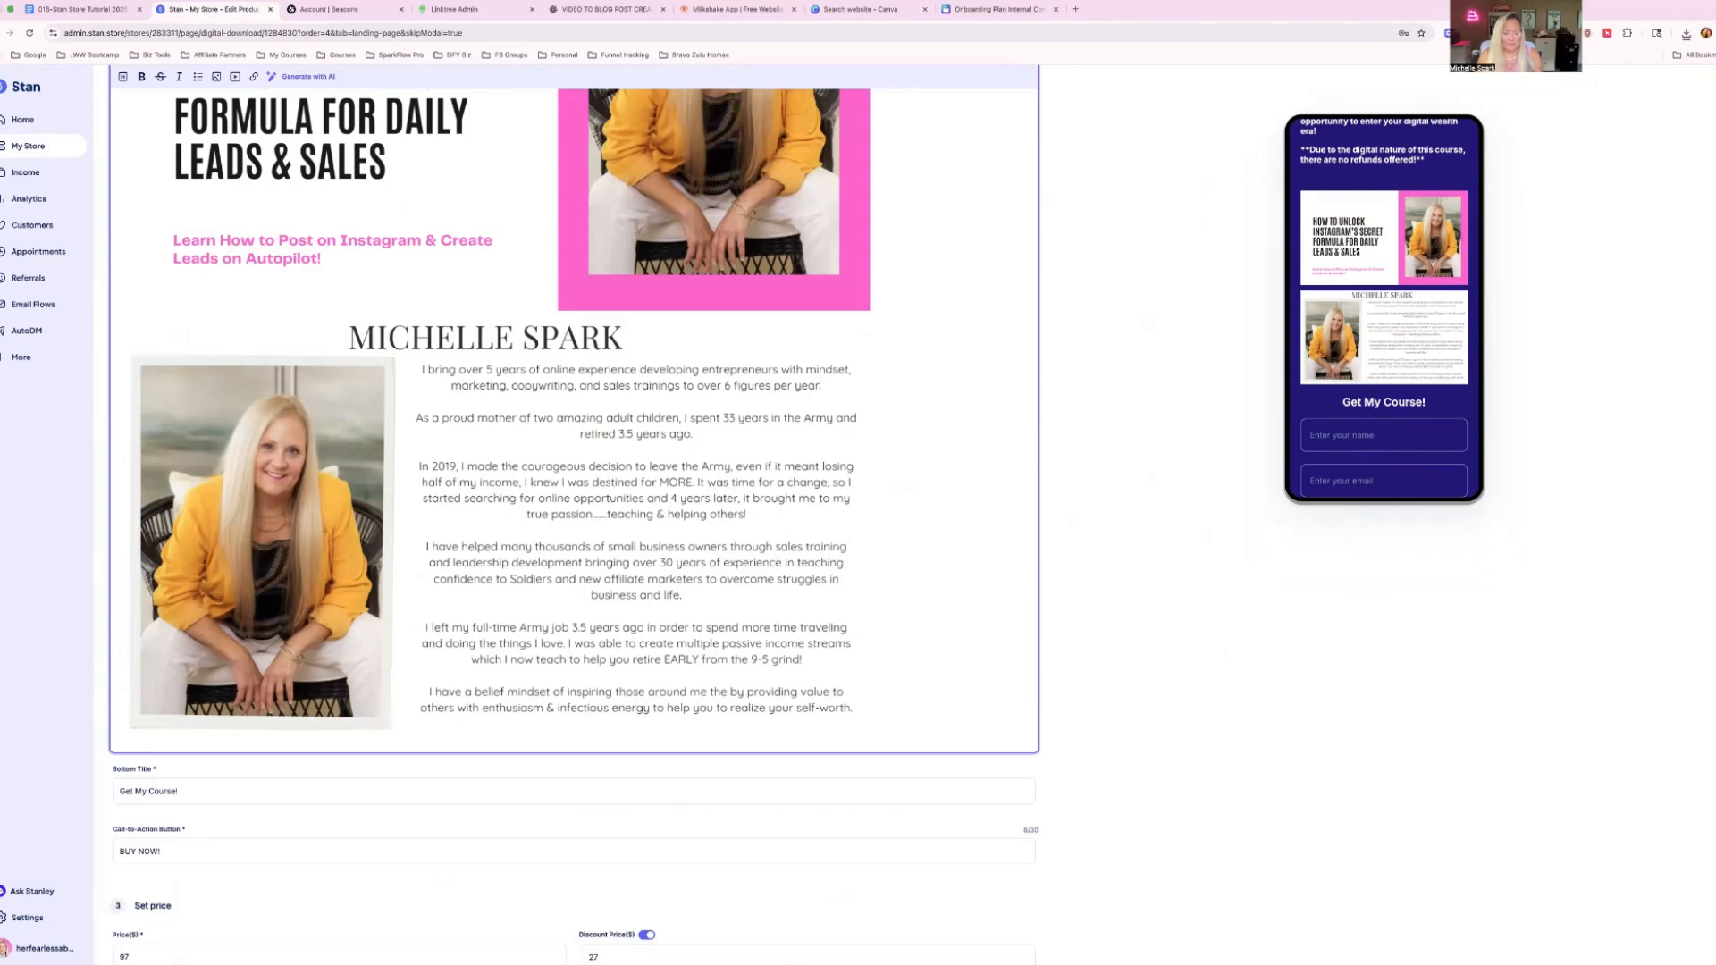
{"action": "key", "text": "BackSpace"}
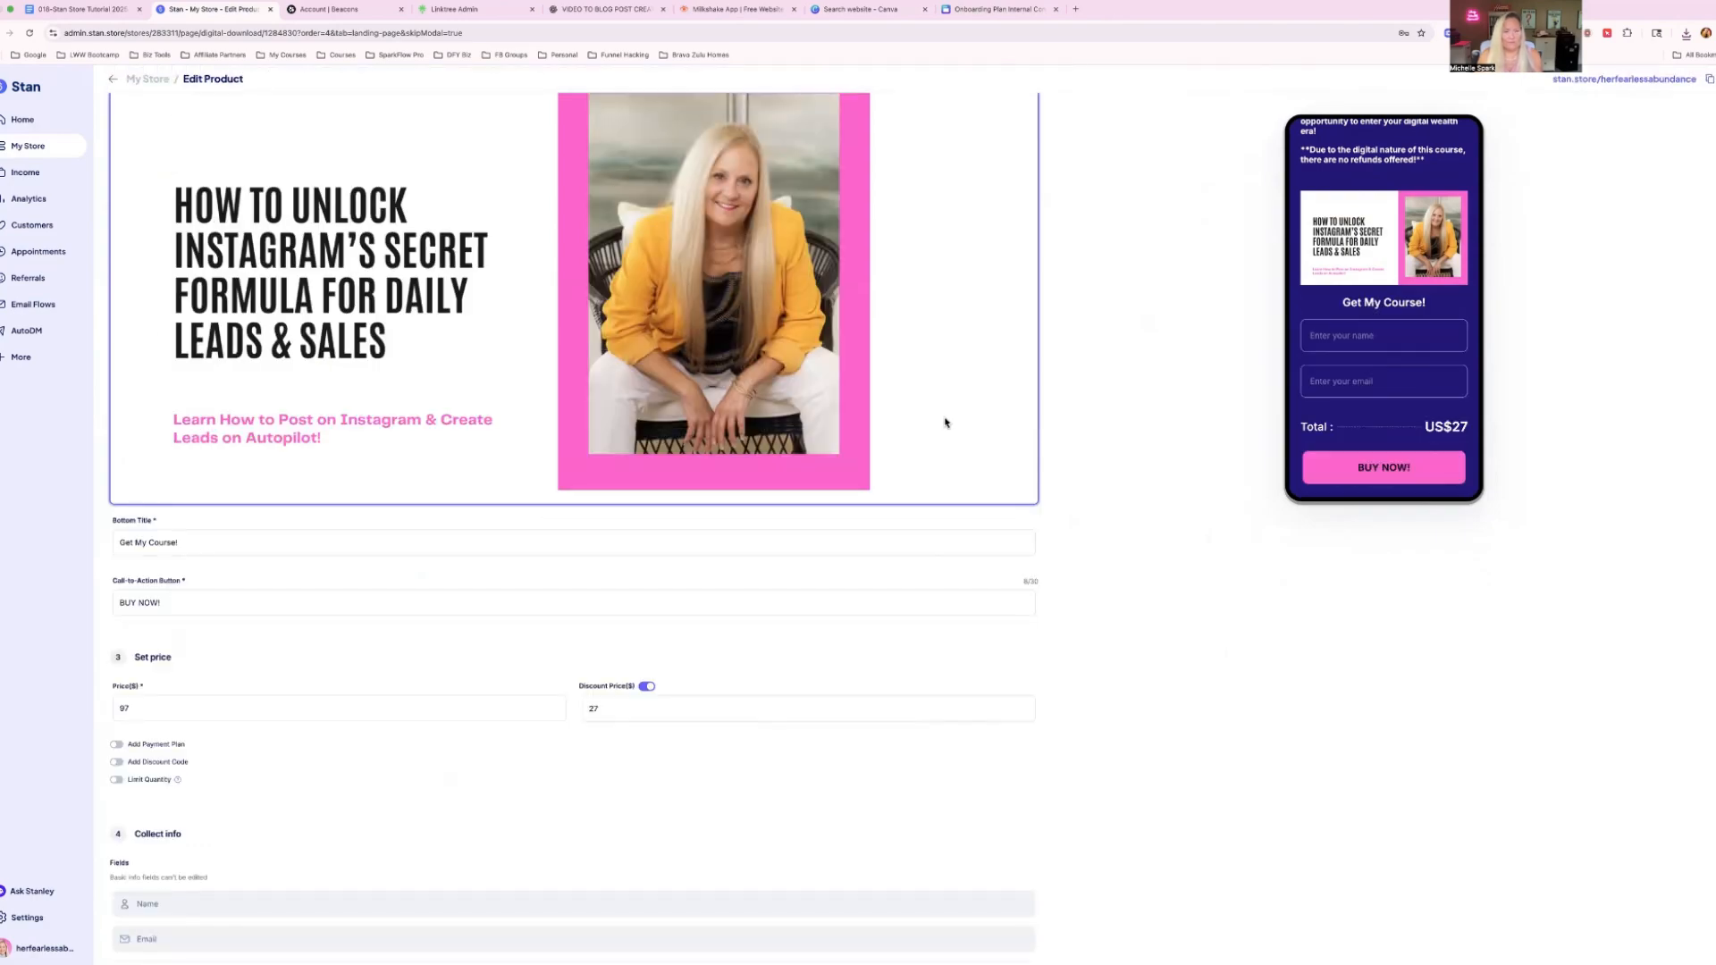
Insert Introduction.png below the Home image in the description and add a blank line after it.
{"action": "scroll", "coordinate": [413, 330], "scroll_direction": "up", "scroll_amount": 7}
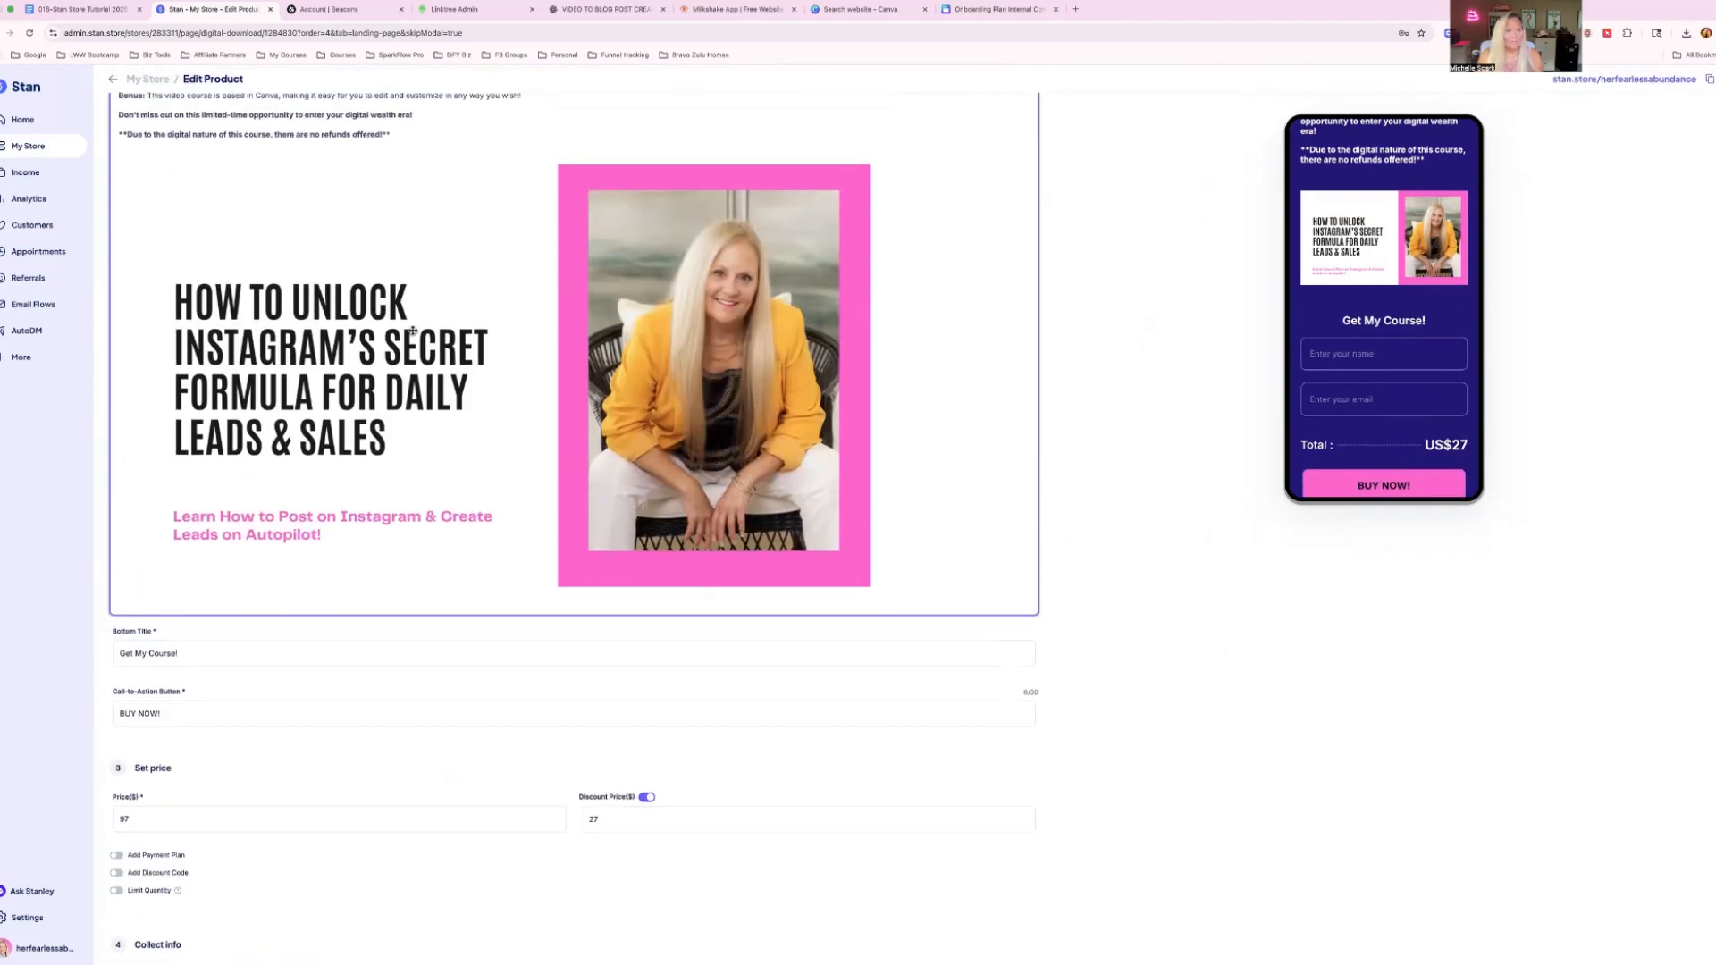
{"action": "scroll", "coordinate": [413, 331], "scroll_direction": "up", "scroll_amount": 7}
{"action": "left_click", "coordinate": [217, 418]}
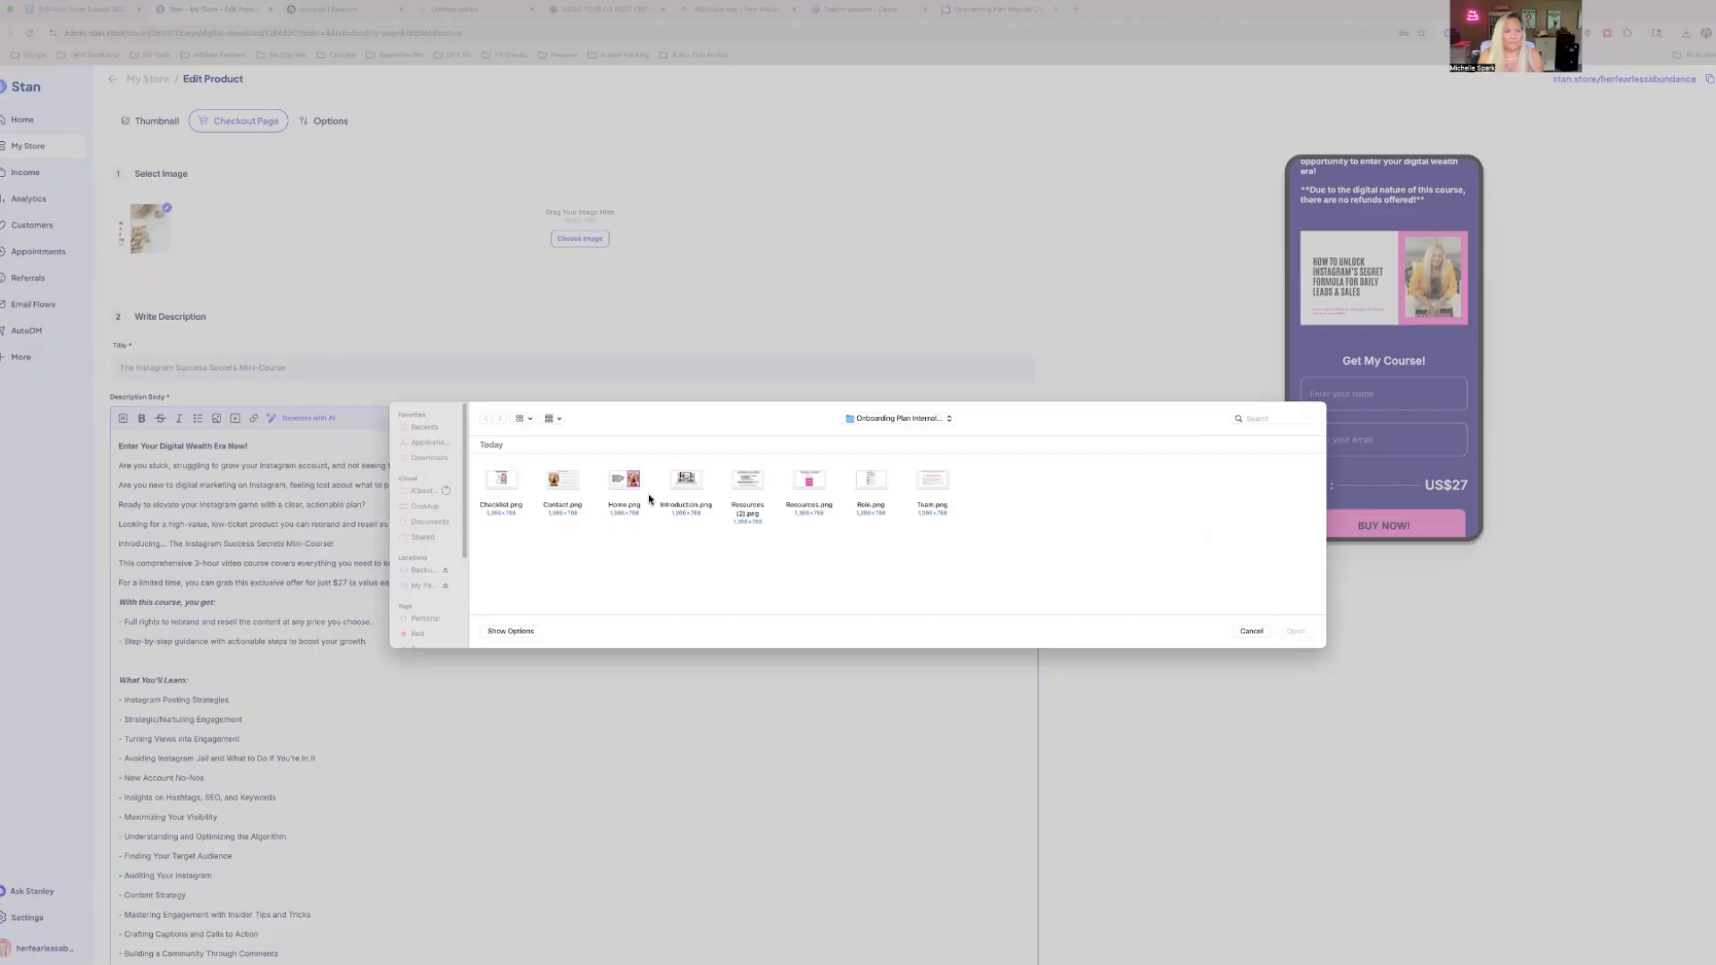
{"action": "double_click", "coordinate": [686, 482]}
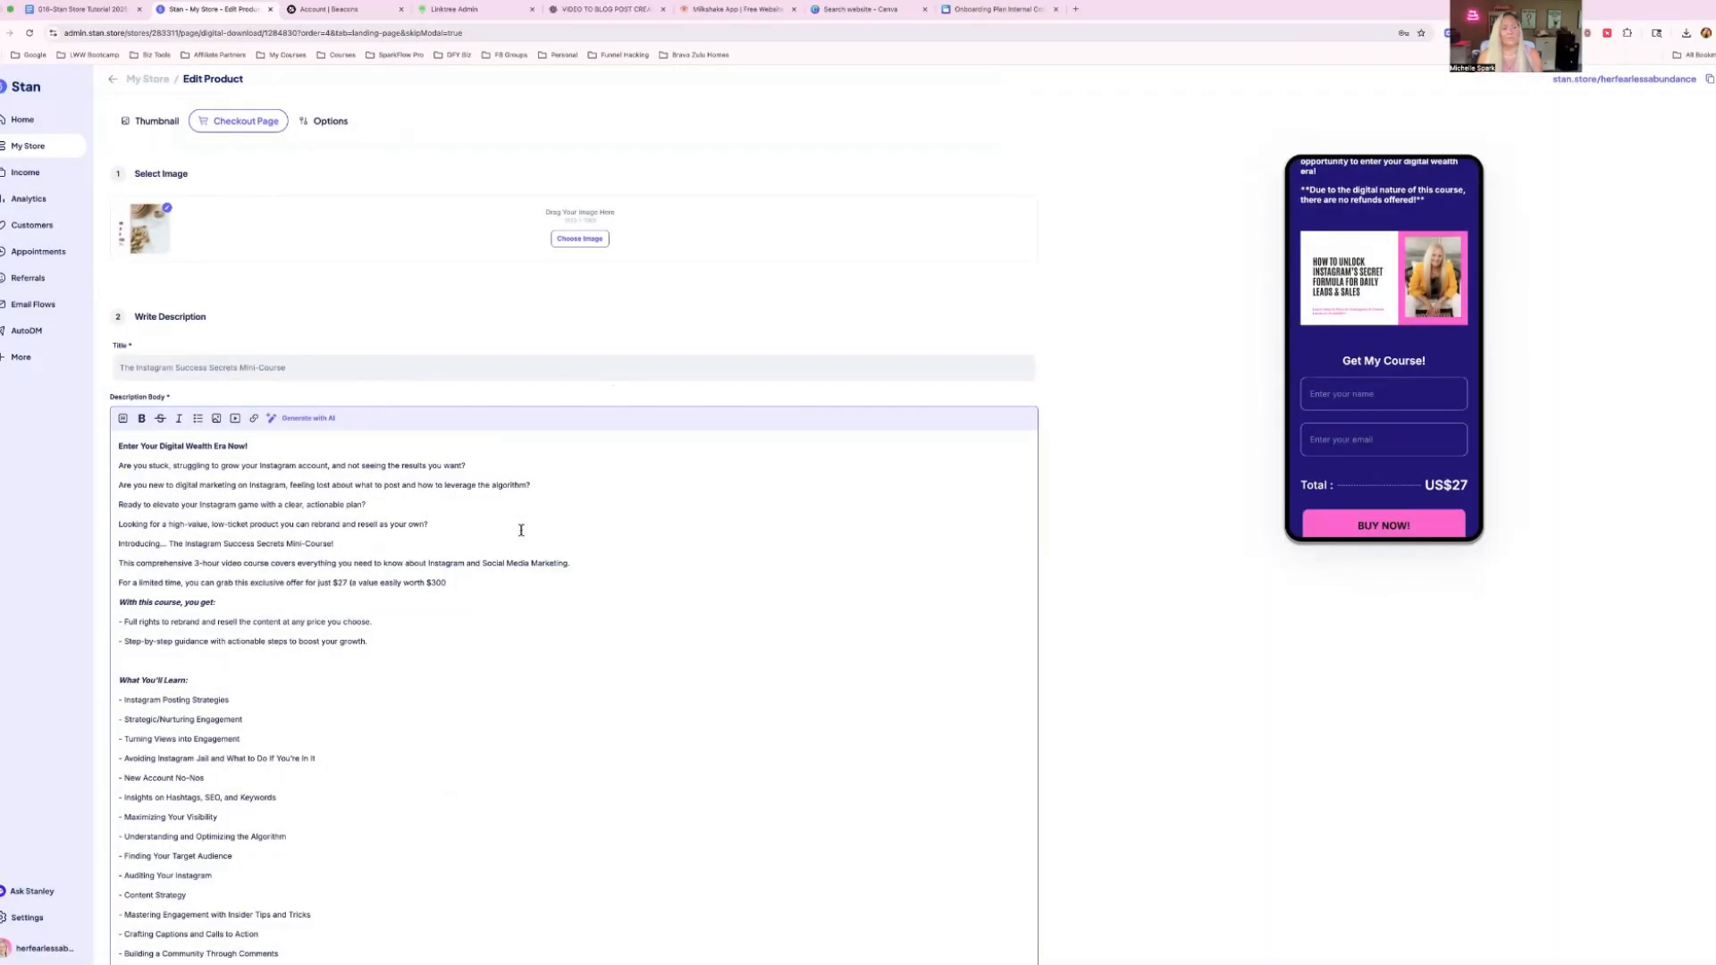
{"action": "scroll", "coordinate": [522, 533], "scroll_direction": "down", "scroll_amount": 4}
{"action": "key", "text": "Return"}
{"action": "scroll", "coordinate": [489, 508], "scroll_direction": "up", "scroll_amount": 1}
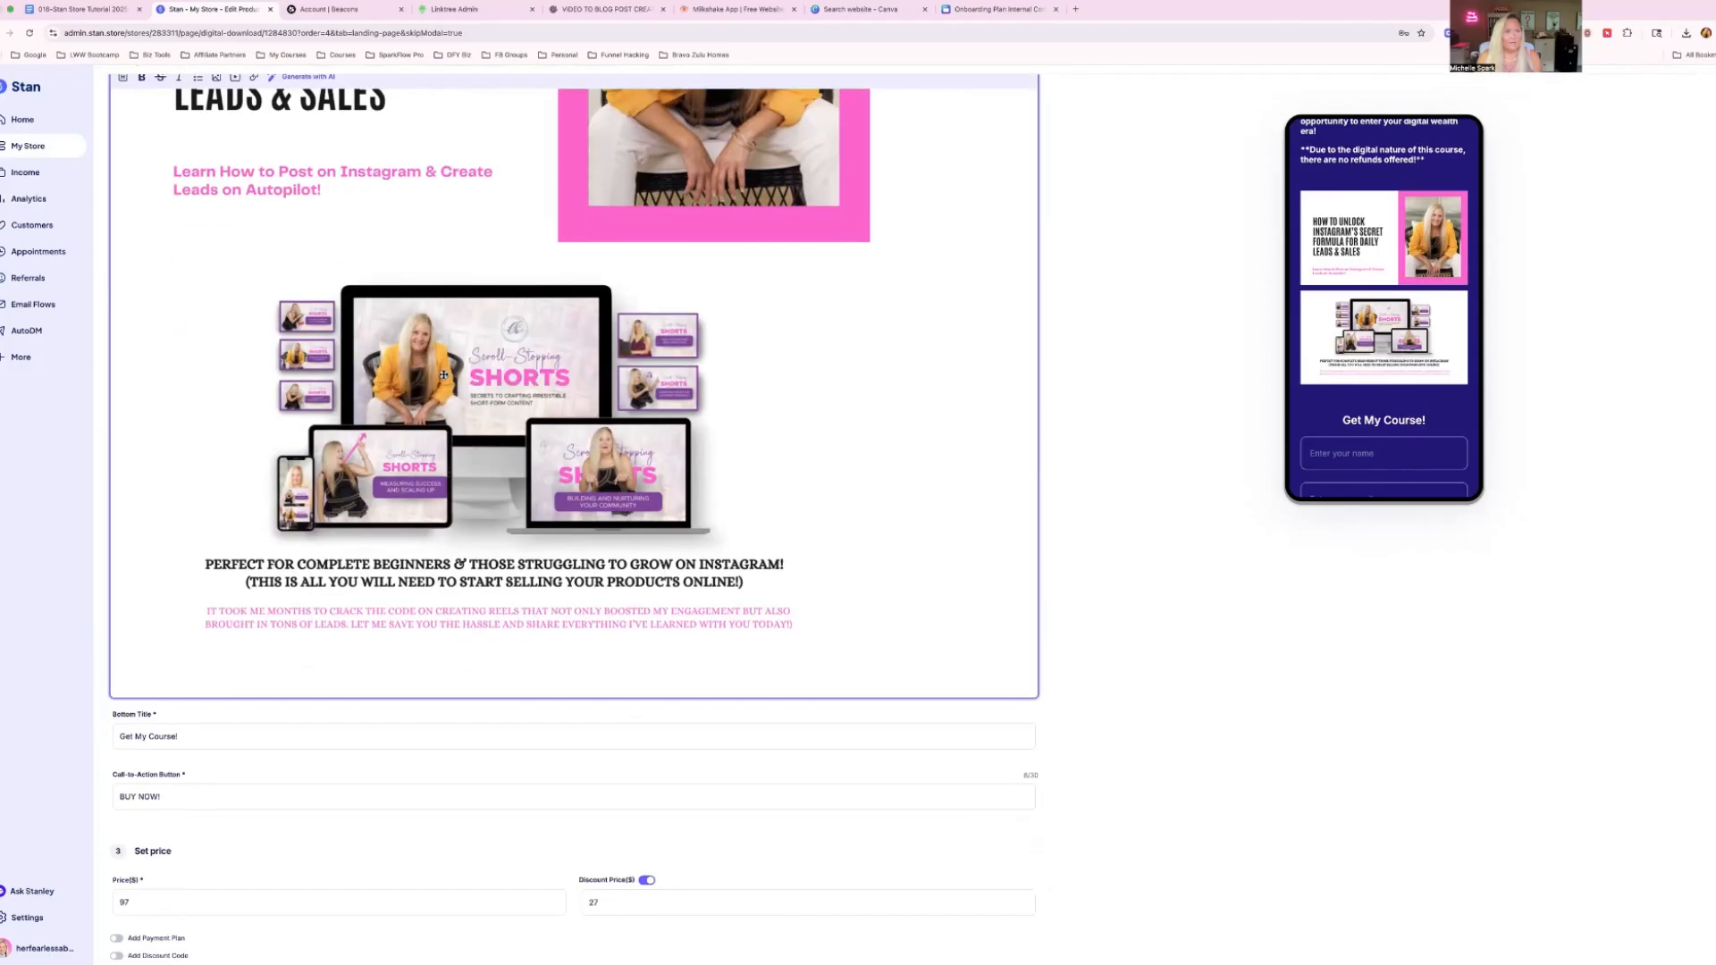
Insert Resources (2).png below the Introduction image in the description body.
{"action": "scroll", "coordinate": [489, 508], "scroll_direction": "down", "scroll_amount": 1}
{"action": "left_click", "coordinate": [217, 77]}
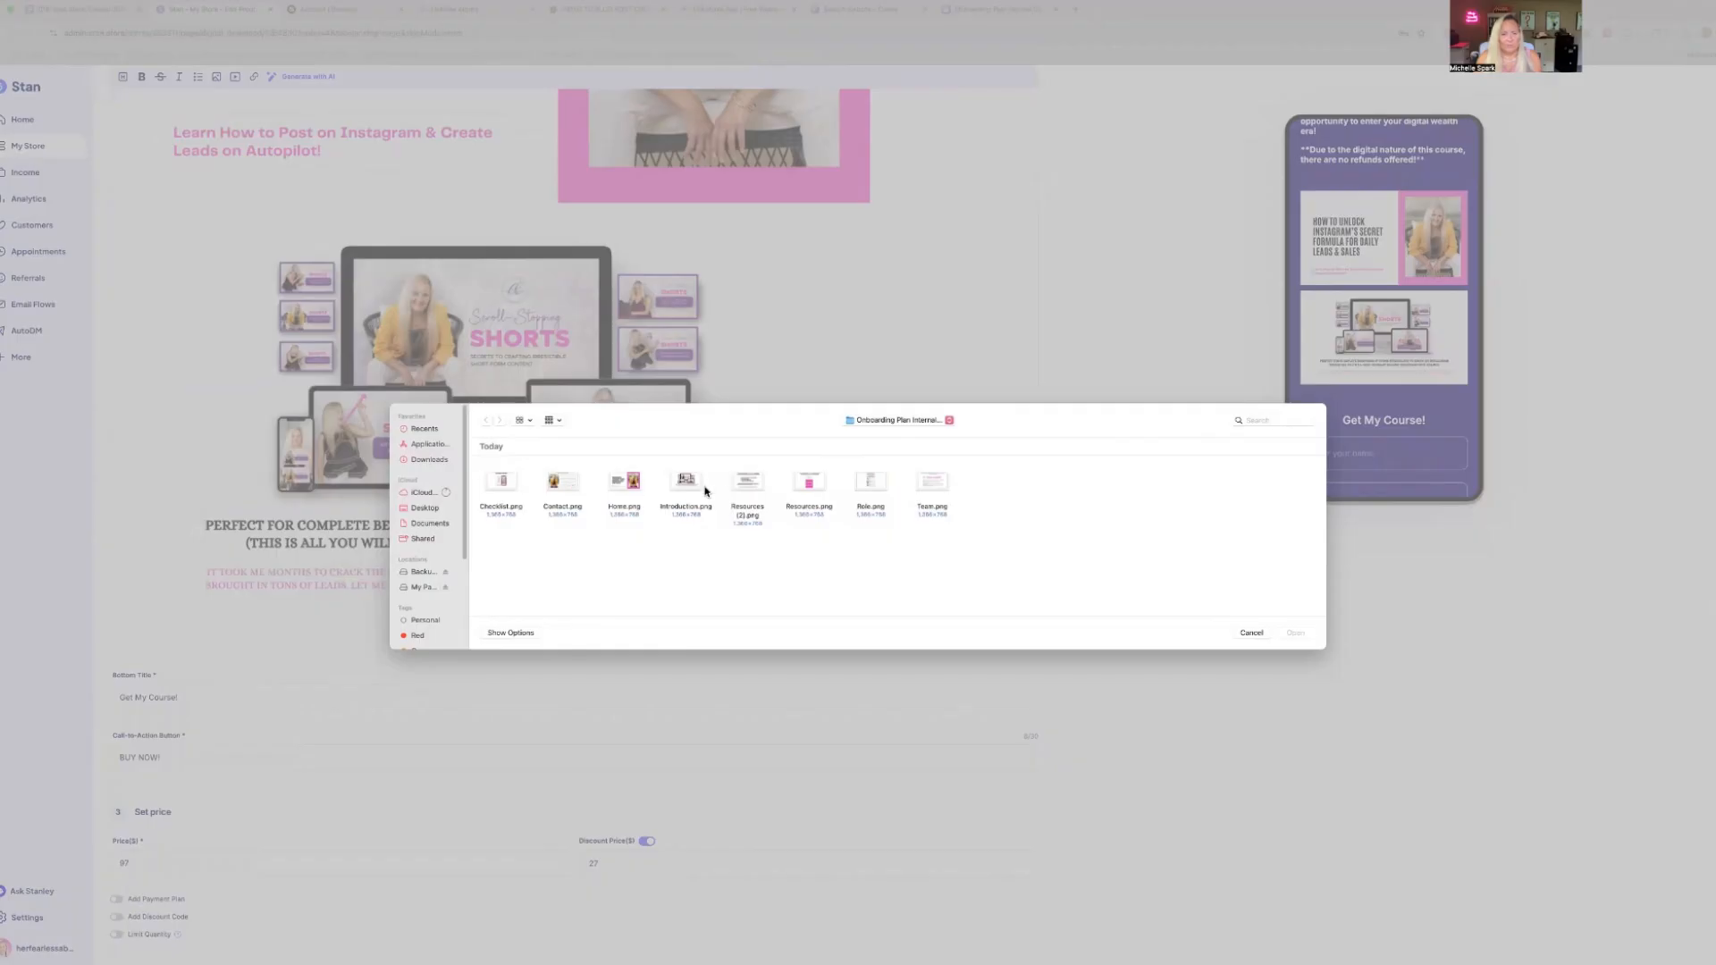
{"action": "left_click", "coordinate": [748, 476]}
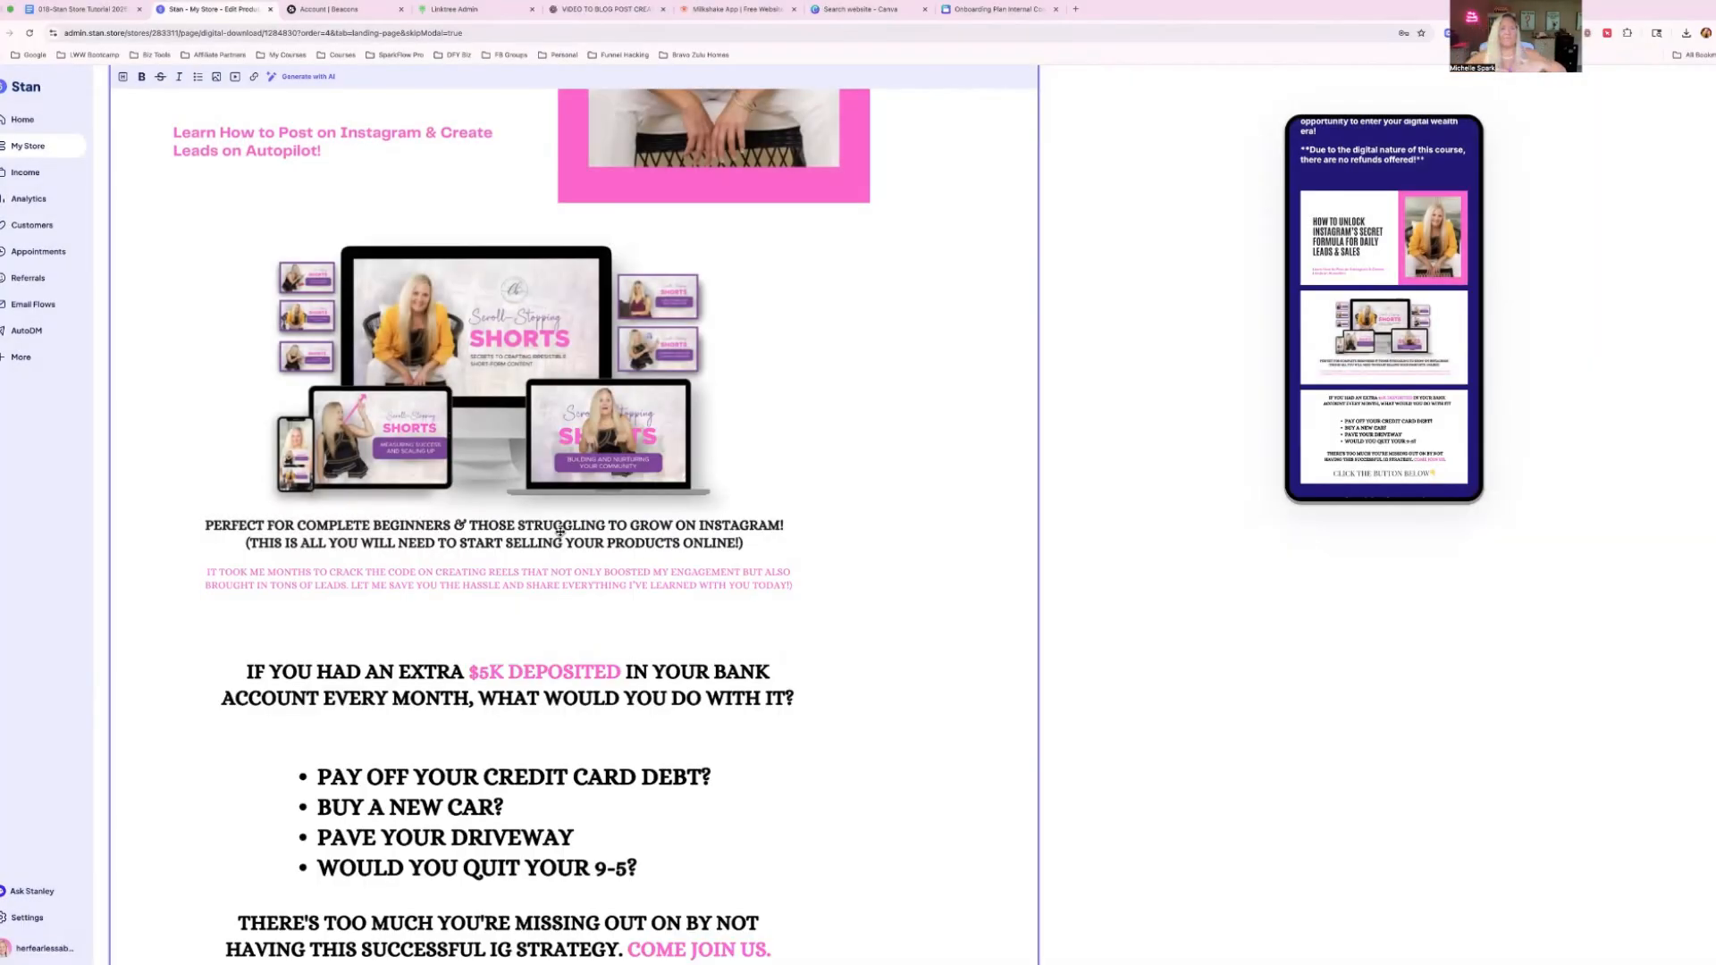
{"action": "scroll", "coordinate": [560, 532], "scroll_direction": "down", "scroll_amount": 4}
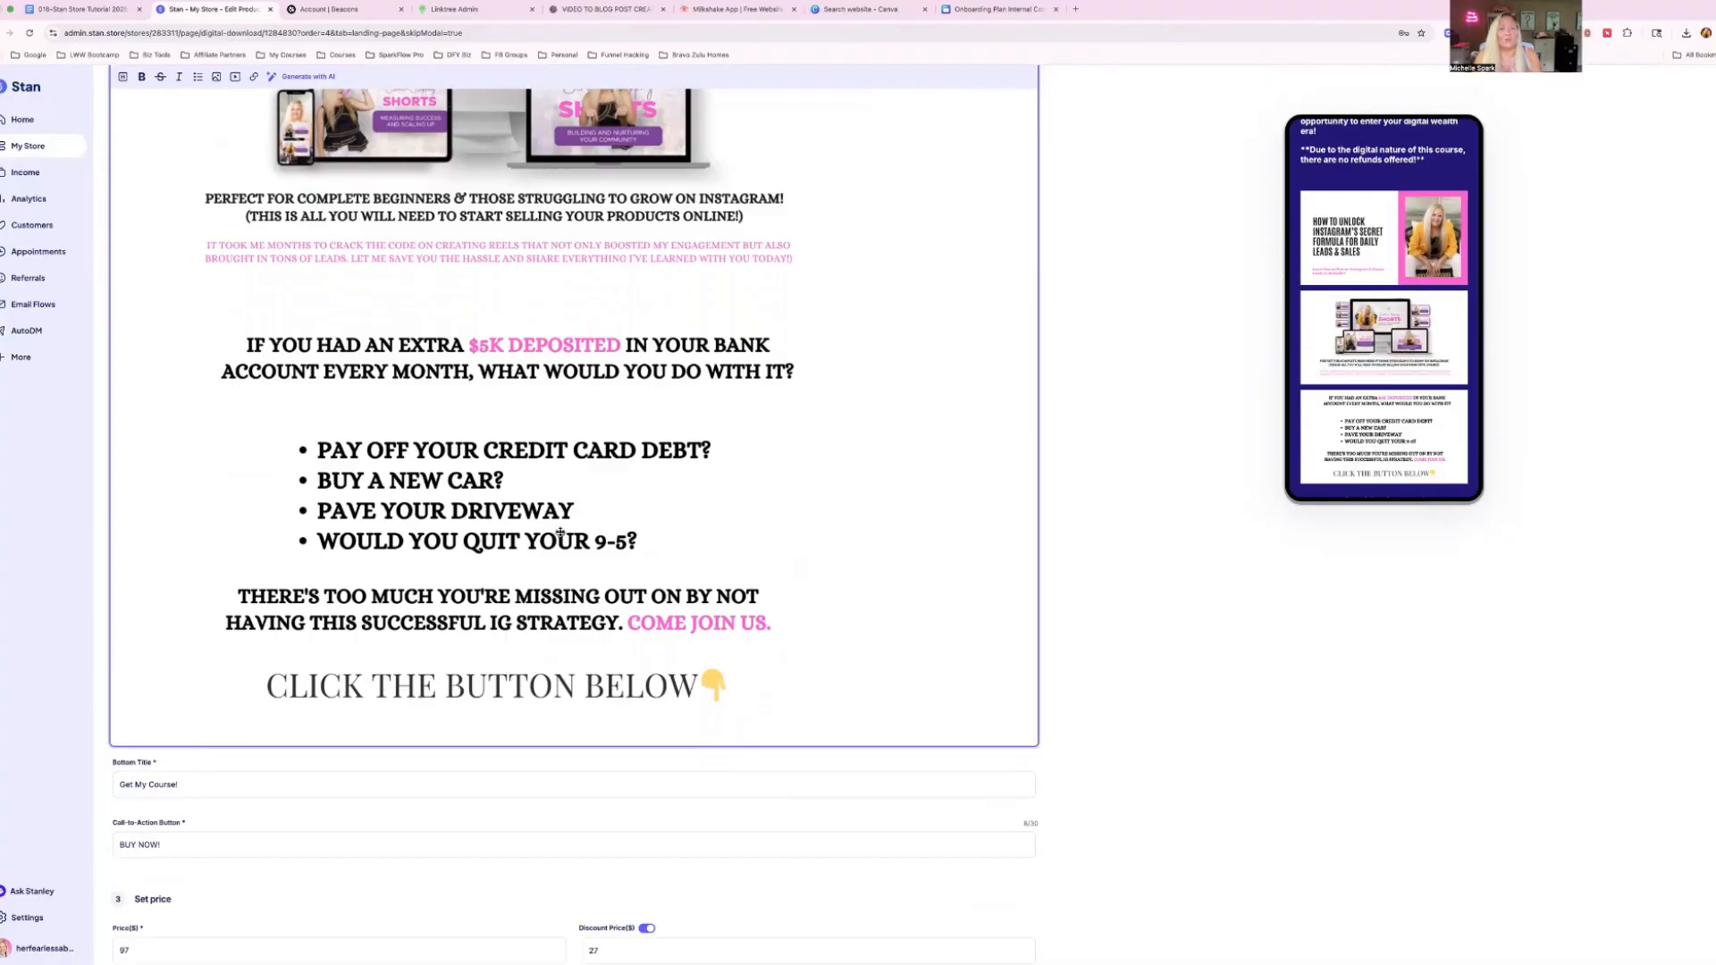
{"action": "scroll", "coordinate": [561, 533], "scroll_direction": "down", "scroll_amount": 2}
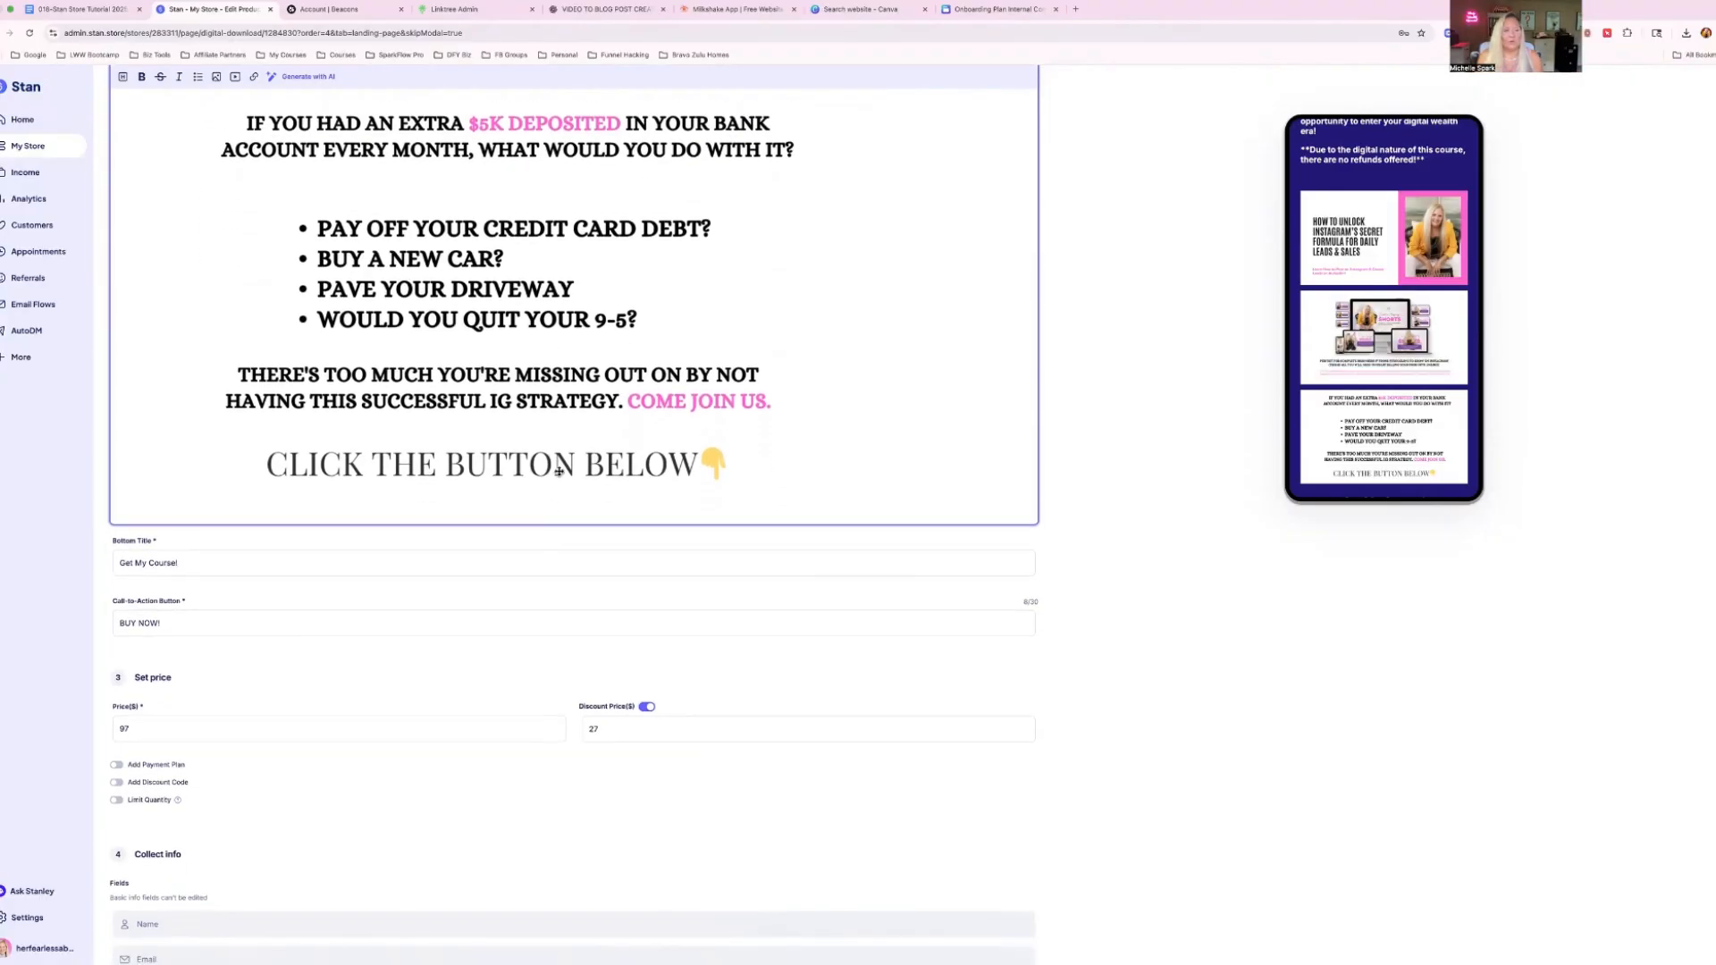
Add a blank line below the last description image and insert Role.png there.
{"action": "key", "text": "Return"}
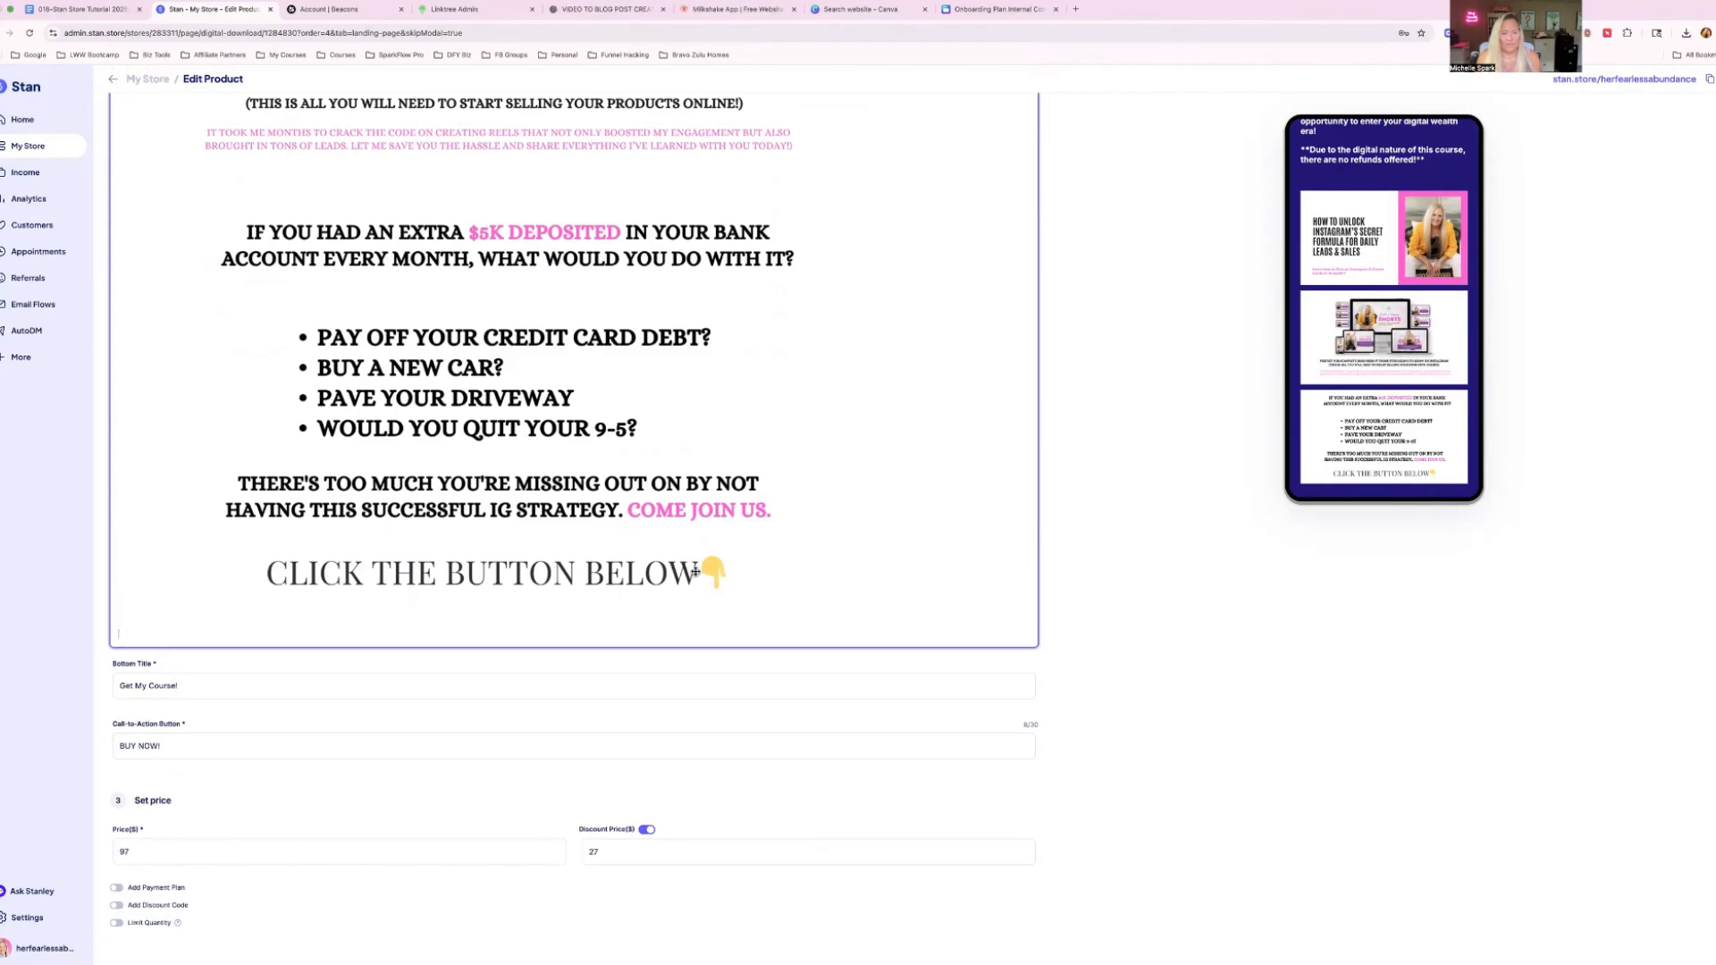
{"action": "scroll", "coordinate": [257, 178], "scroll_direction": "up", "scroll_amount": 2}
{"action": "scroll", "coordinate": [246, 165], "scroll_direction": "down", "scroll_amount": 4}
{"action": "left_click", "coordinate": [217, 77]}
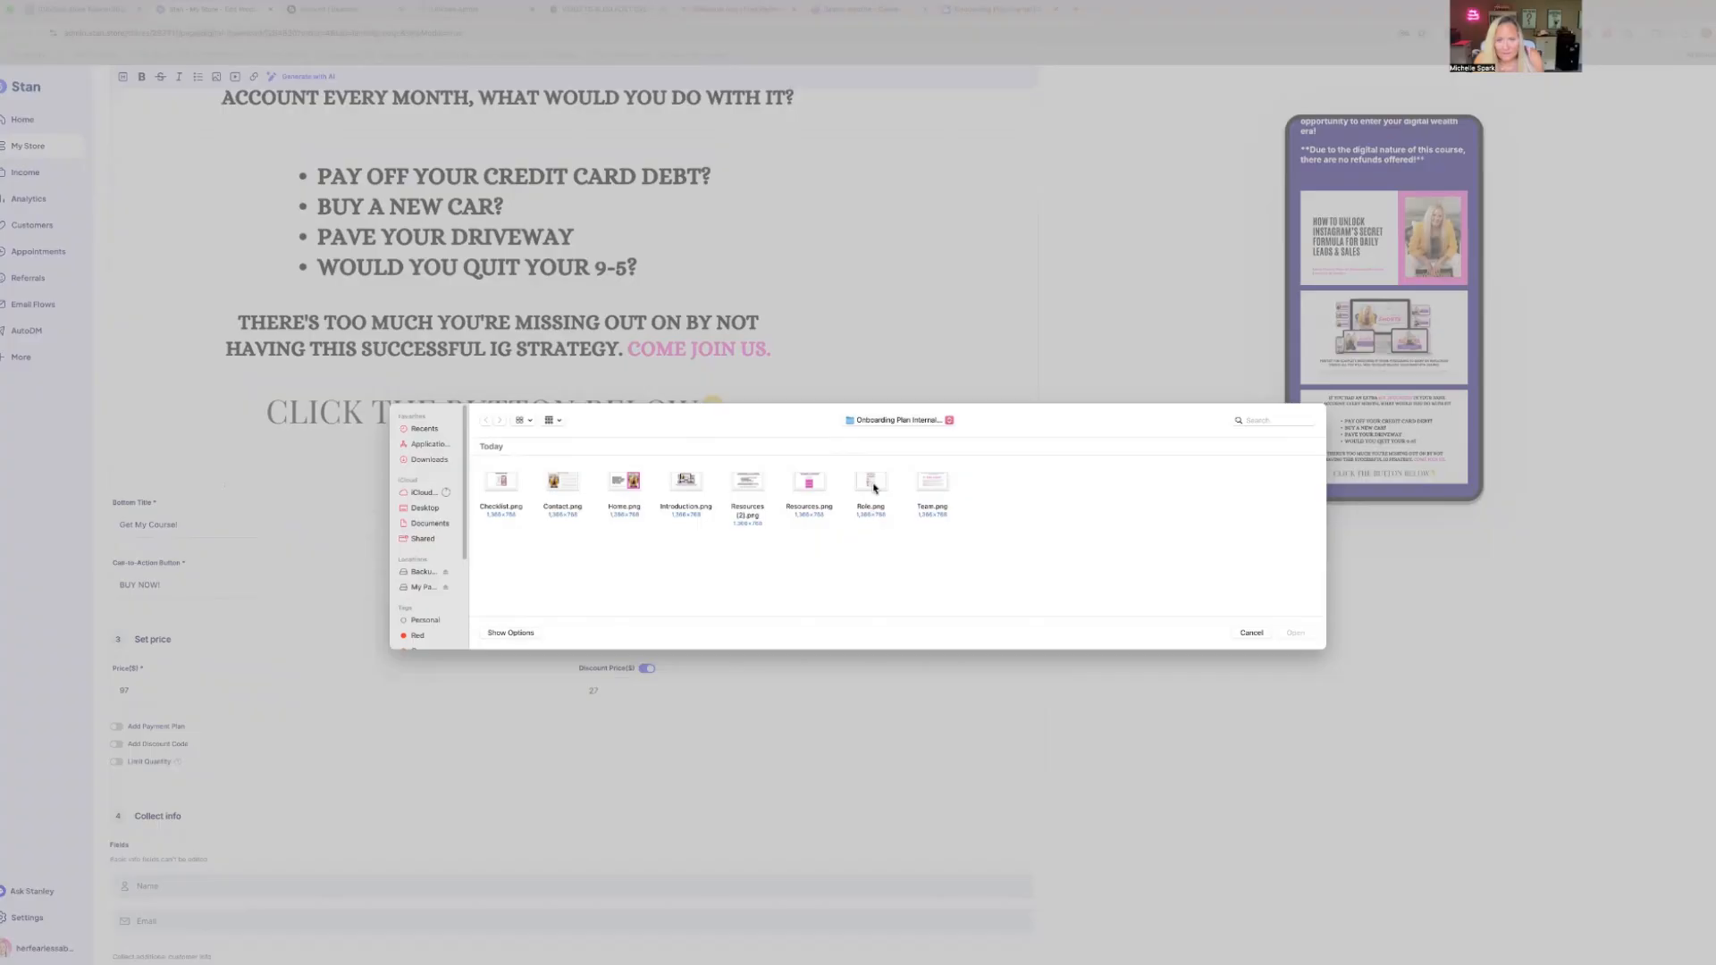
{"action": "left_click", "coordinate": [865, 485]}
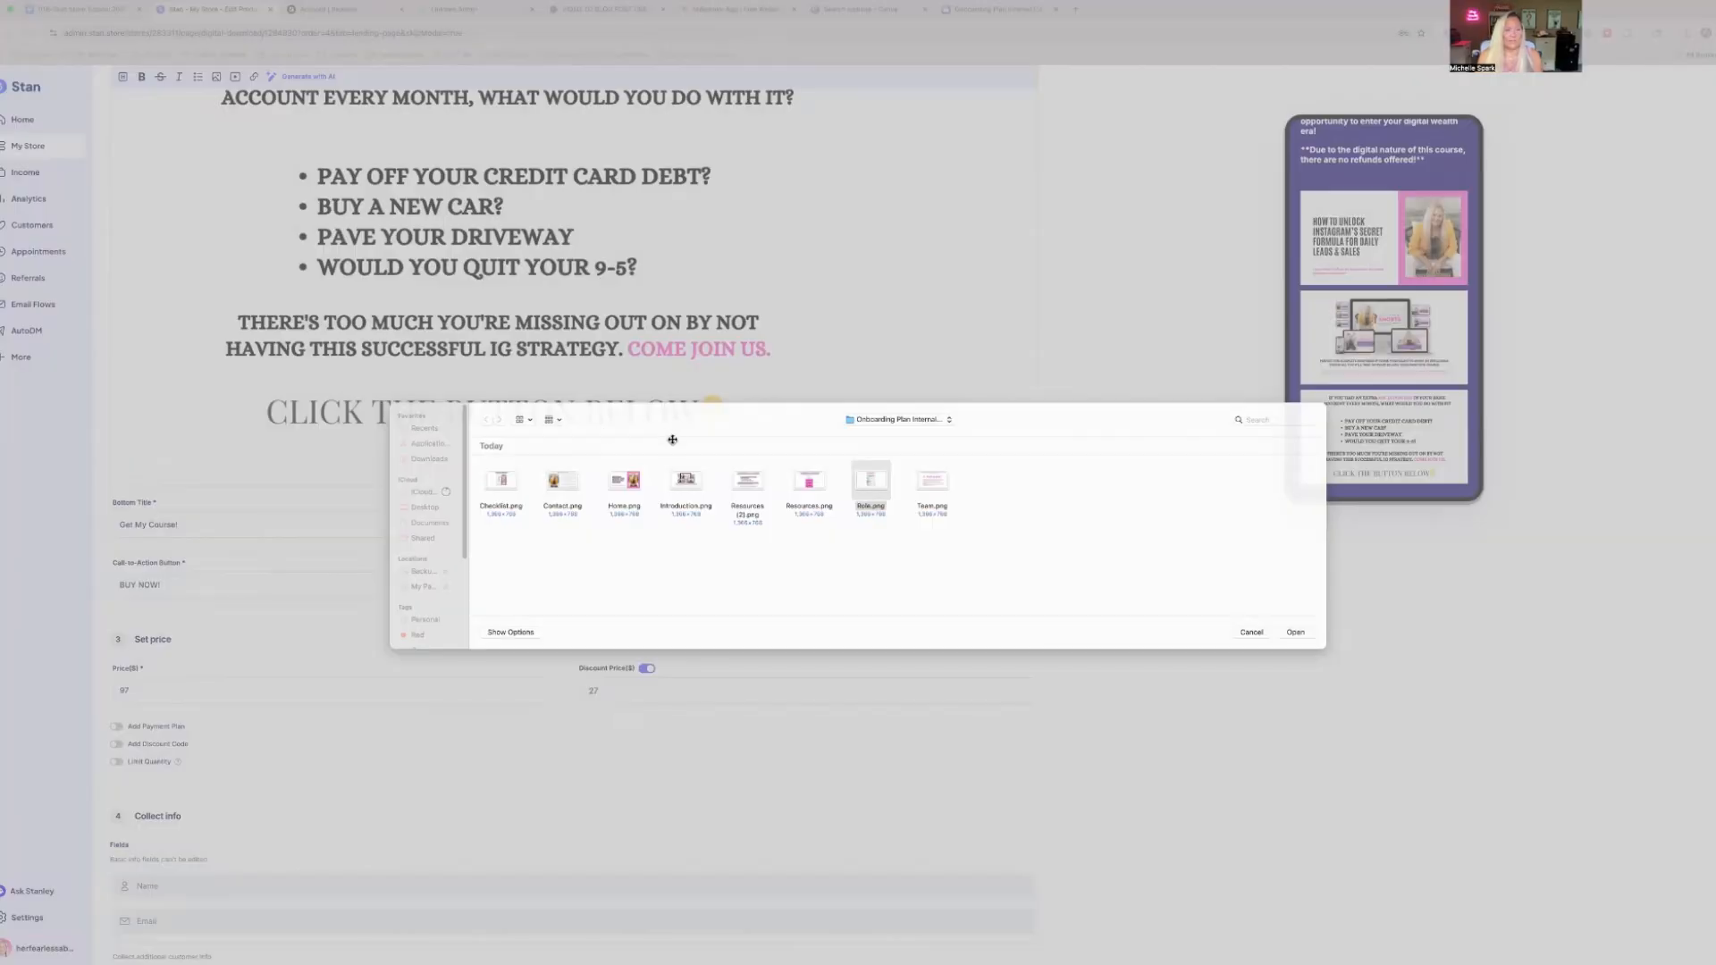
Insert Role.png at the end of the description body and place Team.png below it.
{"action": "key", "text": "Return"}
{"action": "scroll", "coordinate": [673, 440], "scroll_direction": "down", "scroll_amount": 3}
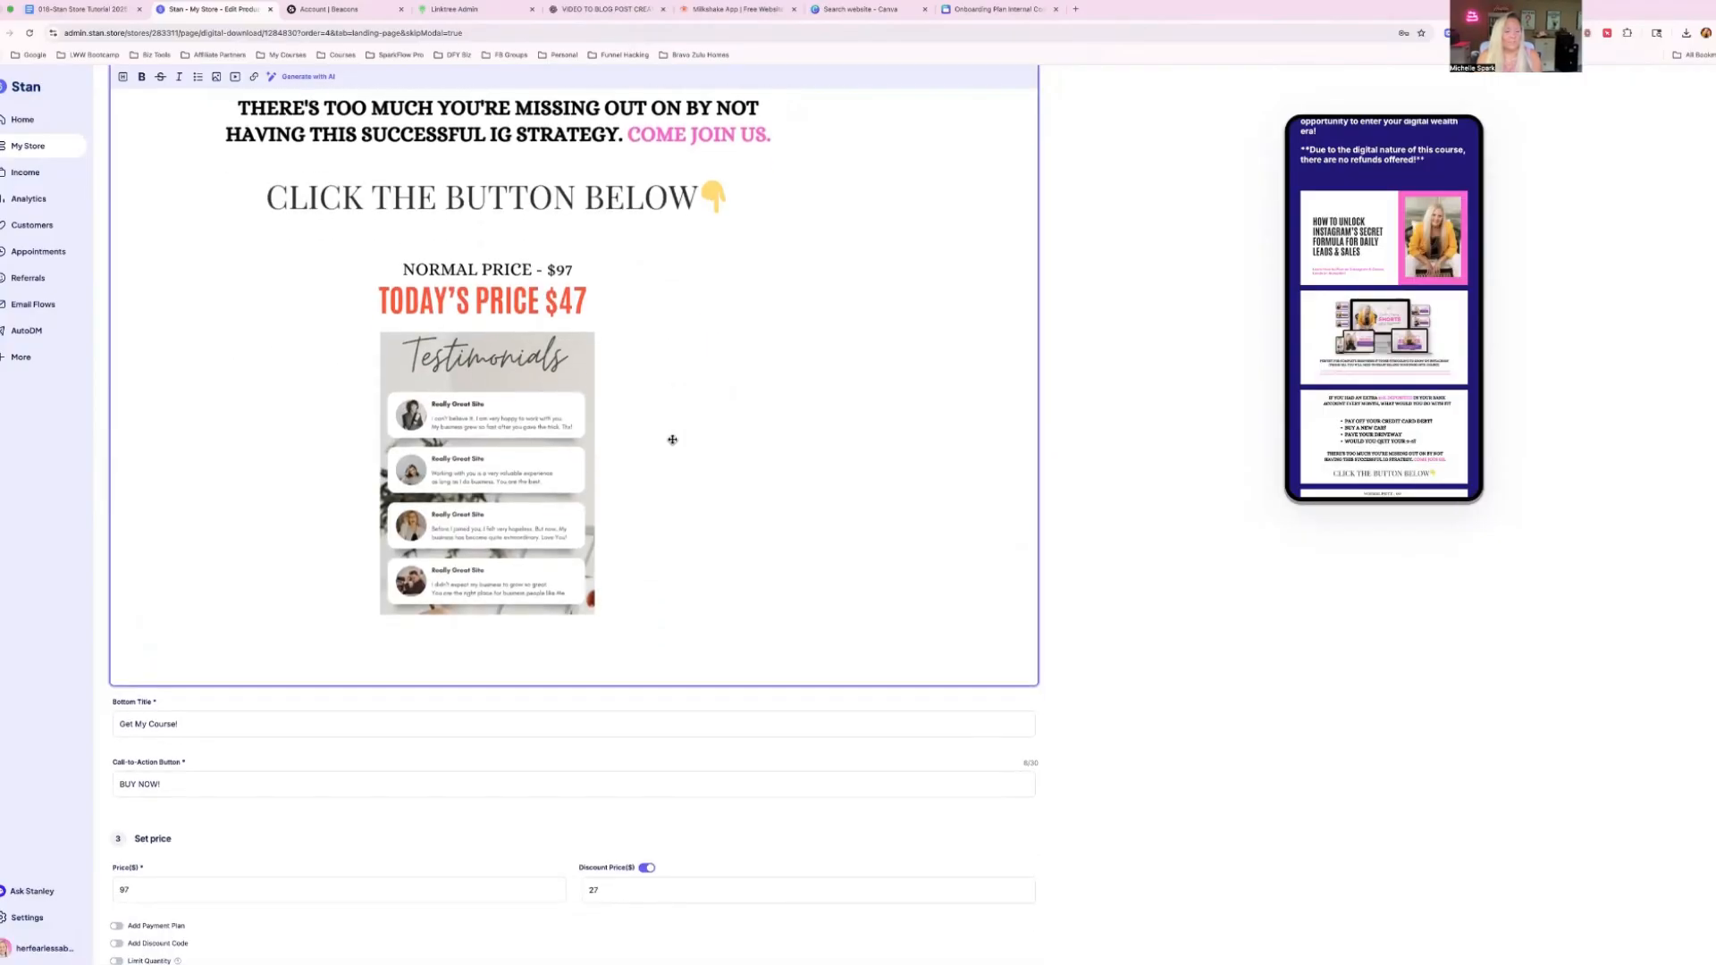
{"action": "left_click", "coordinate": [217, 78]}
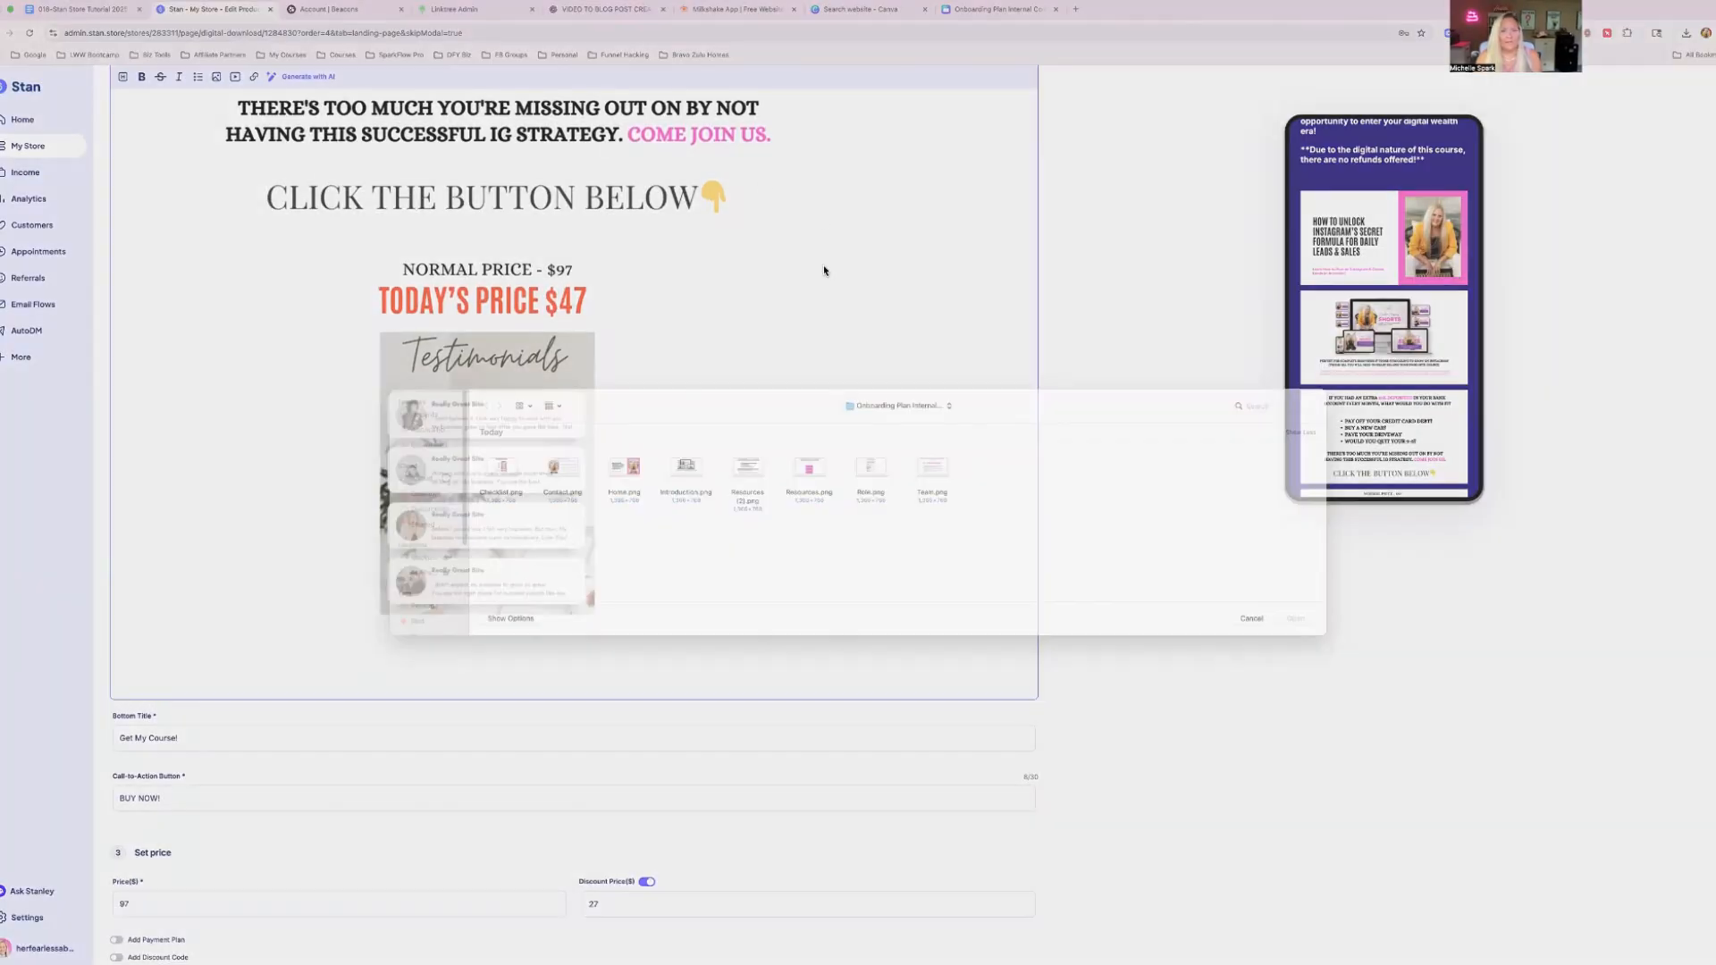
{"action": "left_click", "coordinate": [927, 485]}
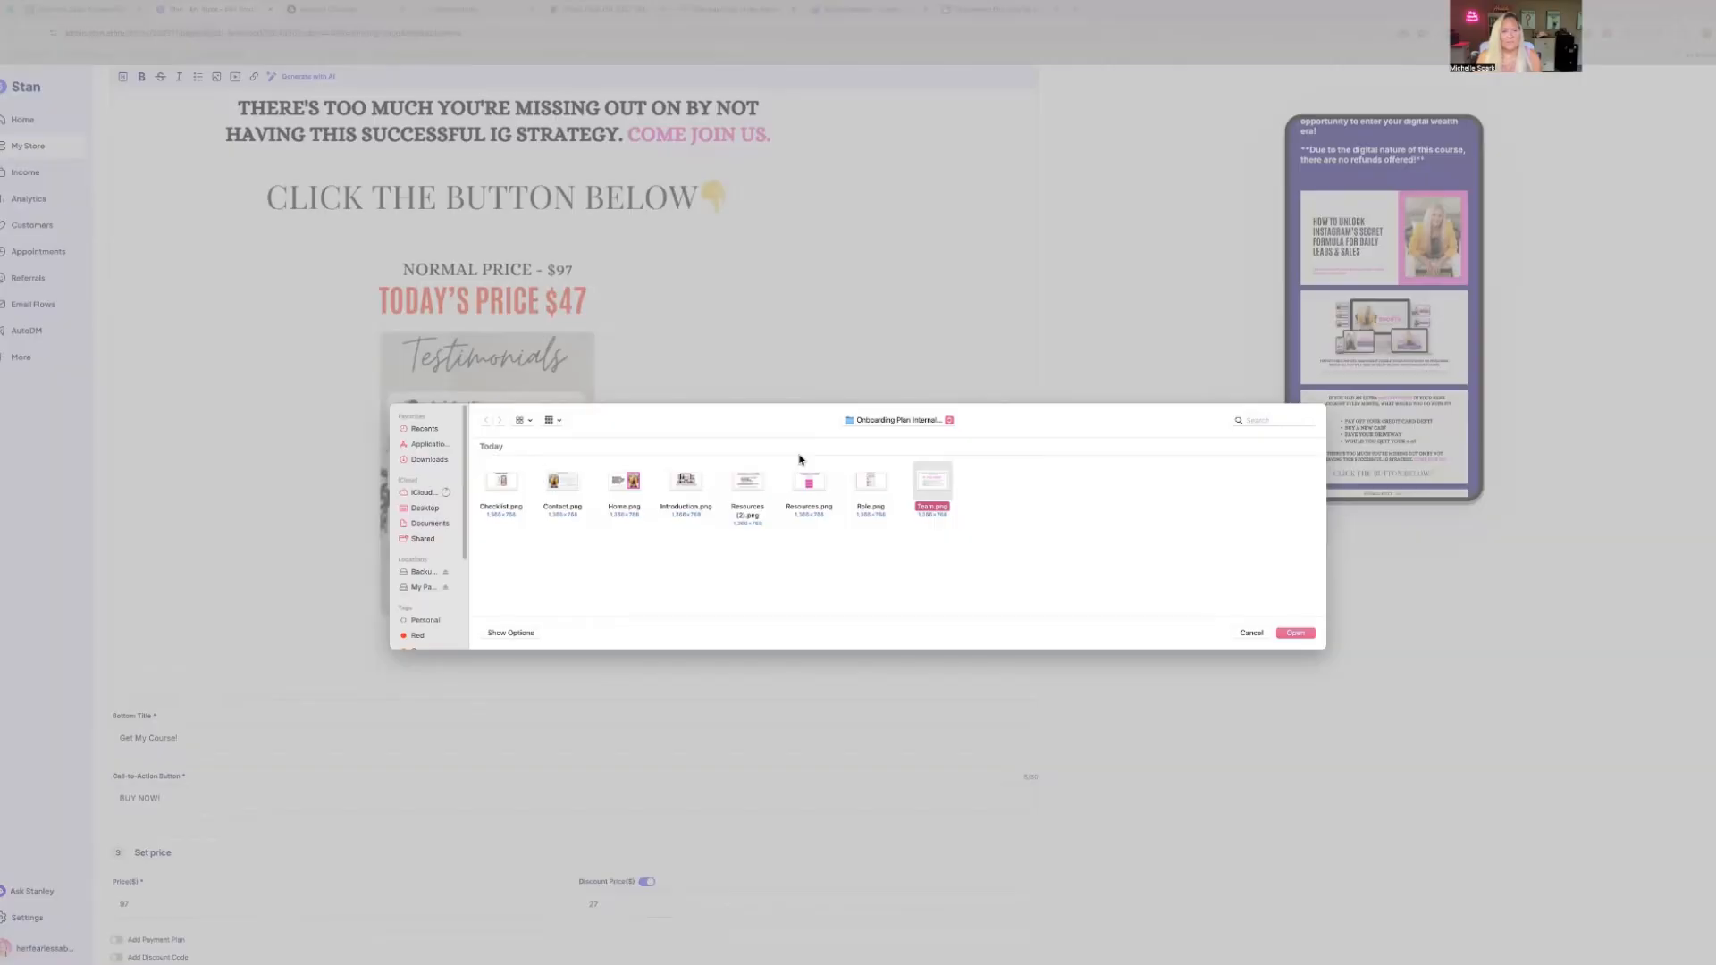
{"action": "key", "text": "Return"}
{"action": "scroll", "coordinate": [862, 483], "scroll_direction": "down", "scroll_amount": 4}
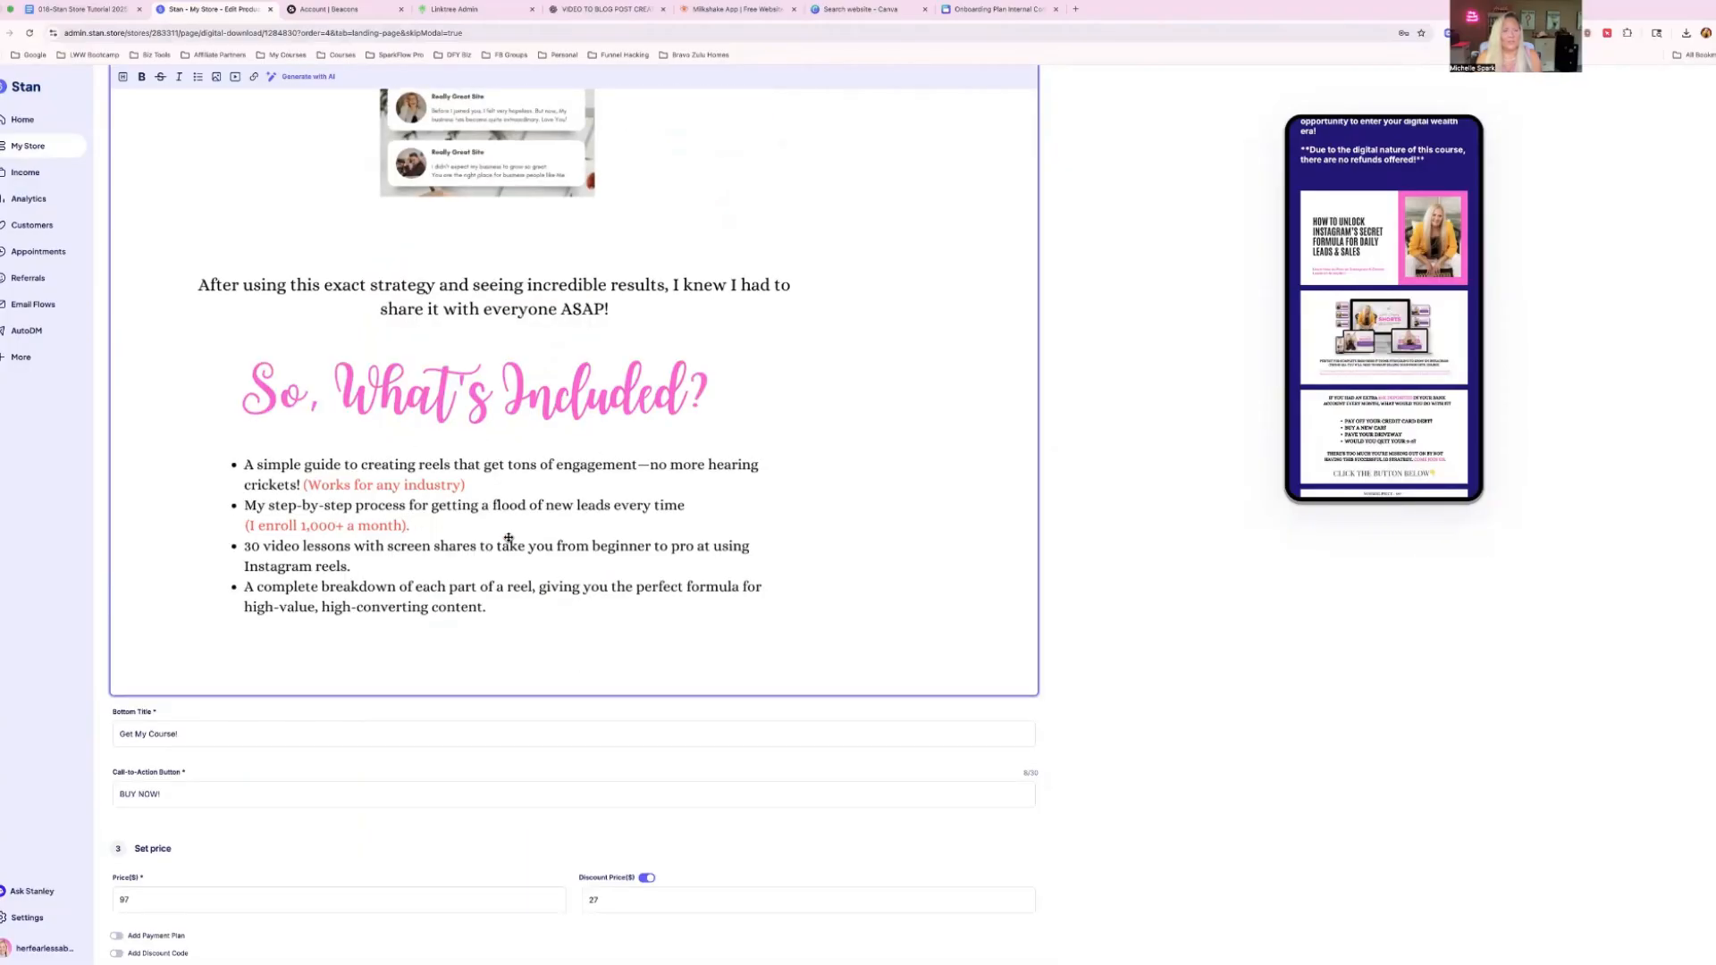
Examine the inserted images in the description body and in the mobile checkout preview.
{"action": "scroll", "coordinate": [590, 474], "scroll_direction": "up", "scroll_amount": 5}
{"action": "scroll", "coordinate": [590, 473], "scroll_direction": "up", "scroll_amount": 20}
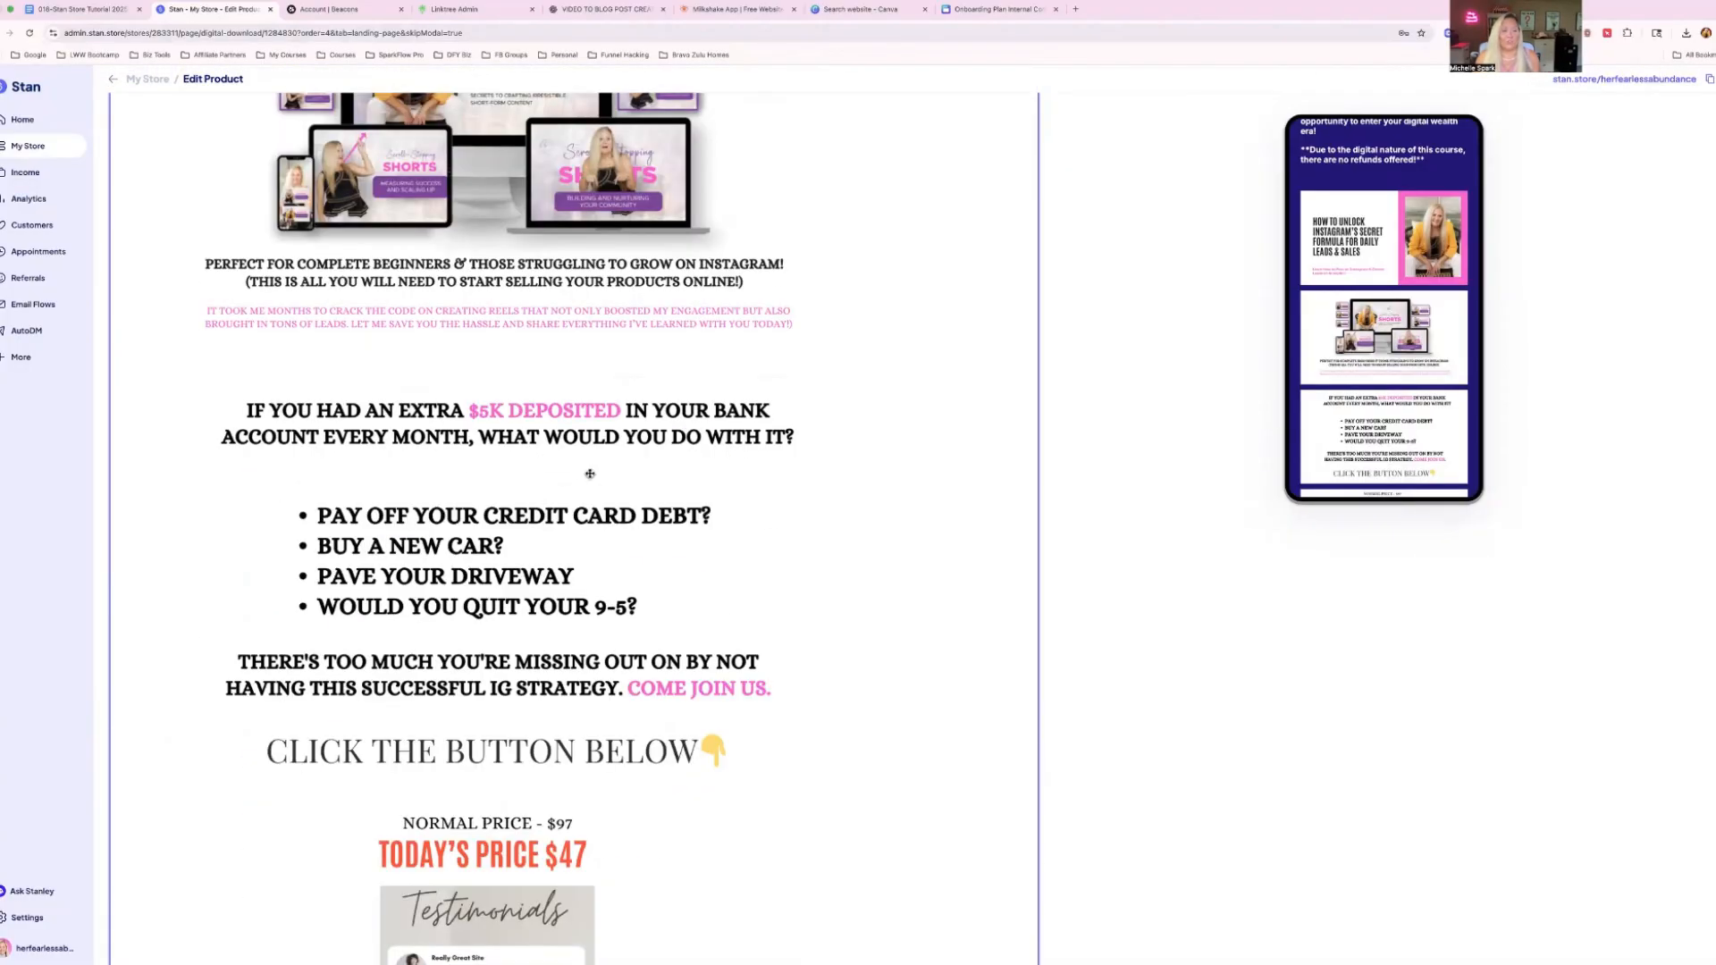
{"action": "scroll", "coordinate": [1072, 349], "scroll_direction": "up", "scroll_amount": 1}
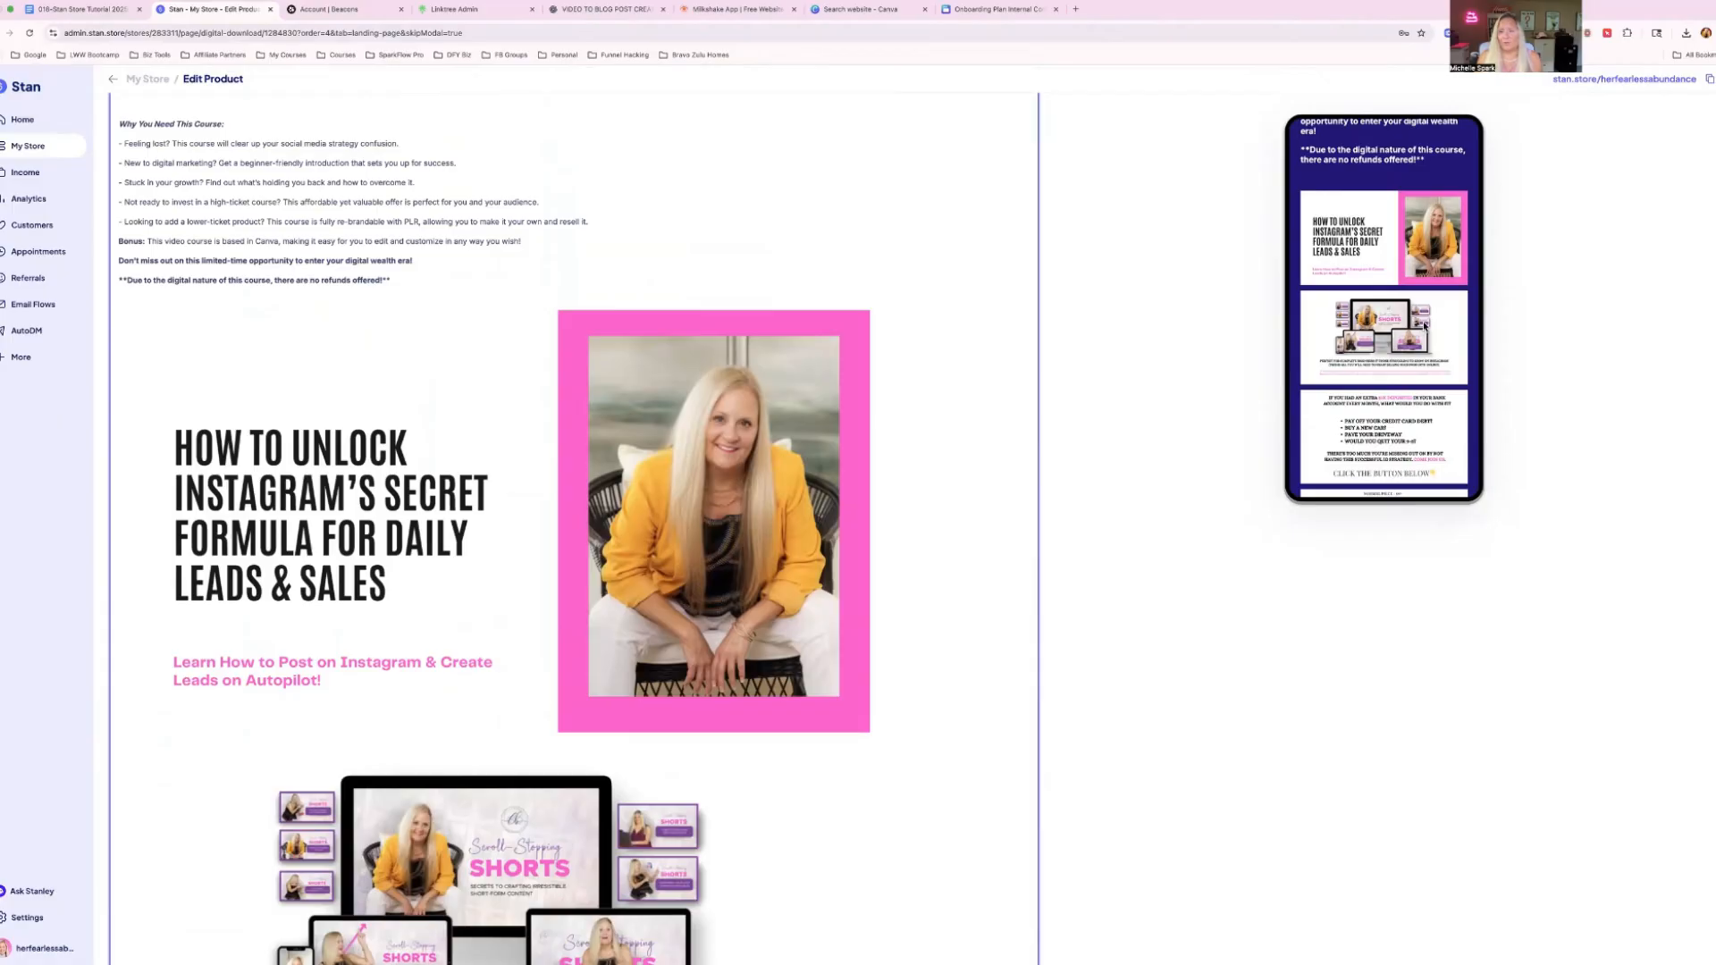
{"action": "scroll", "coordinate": [1404, 404], "scroll_direction": "up", "scroll_amount": 10}
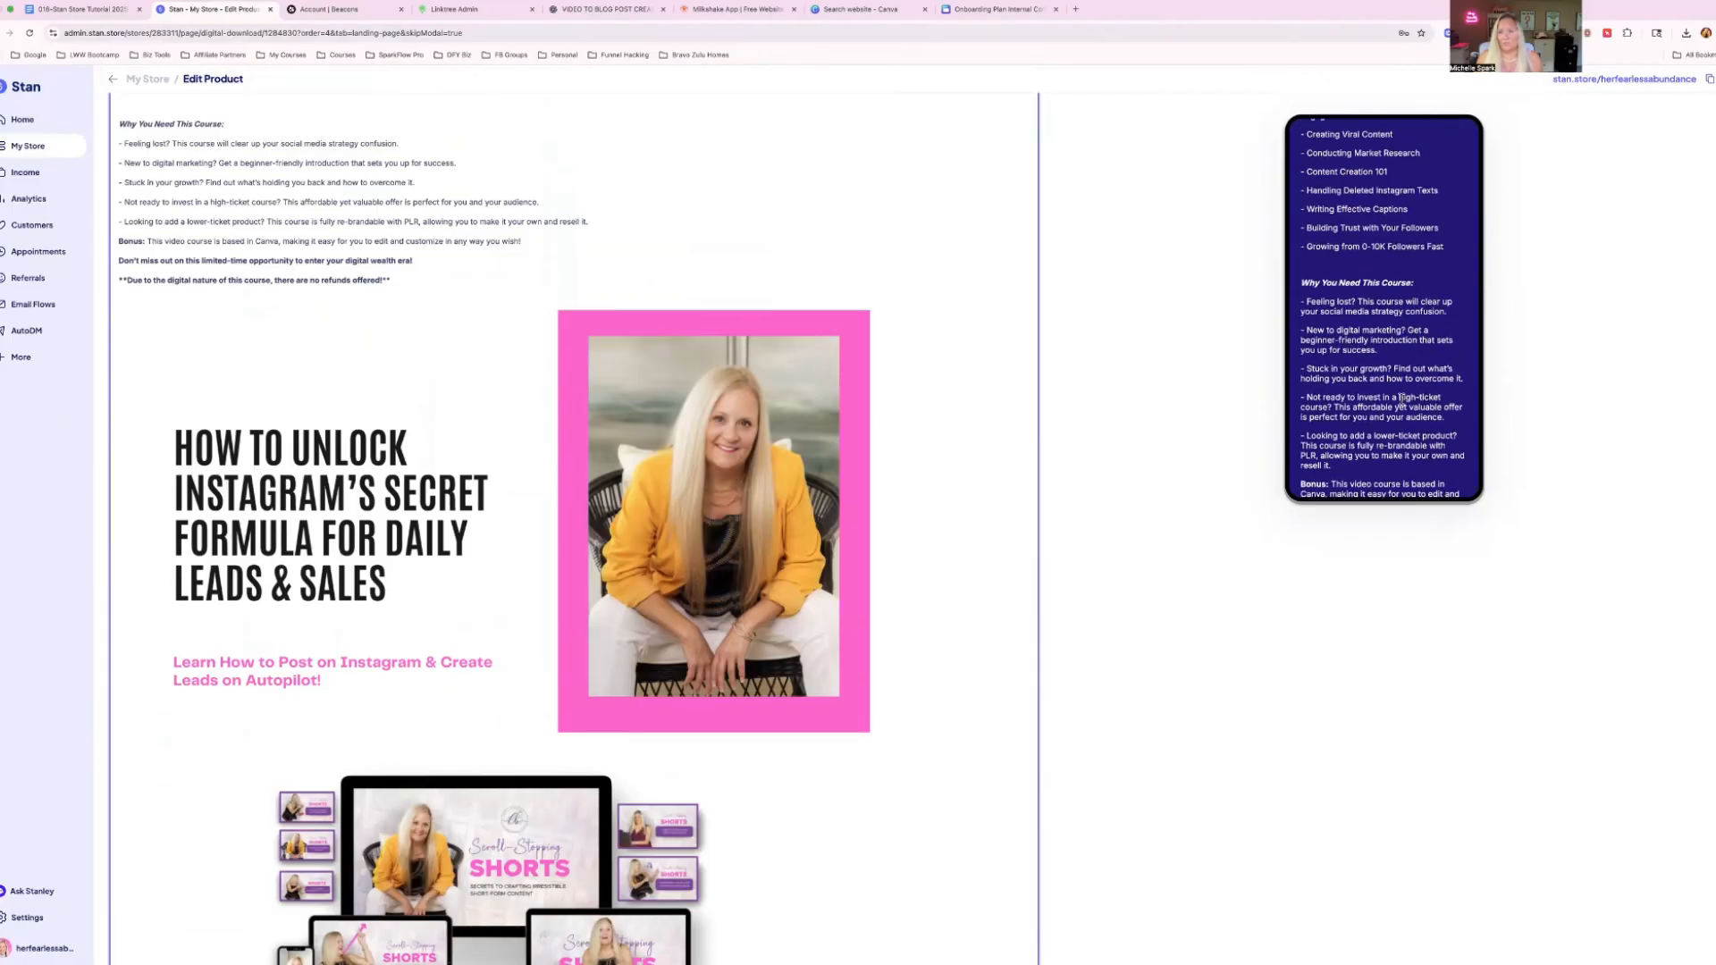
{"action": "scroll", "coordinate": [1403, 404], "scroll_direction": "up", "scroll_amount": 7}
{"action": "scroll", "coordinate": [1401, 401], "scroll_direction": "down", "scroll_amount": 7}
{"action": "scroll", "coordinate": [1402, 399], "scroll_direction": "down", "scroll_amount": 10}
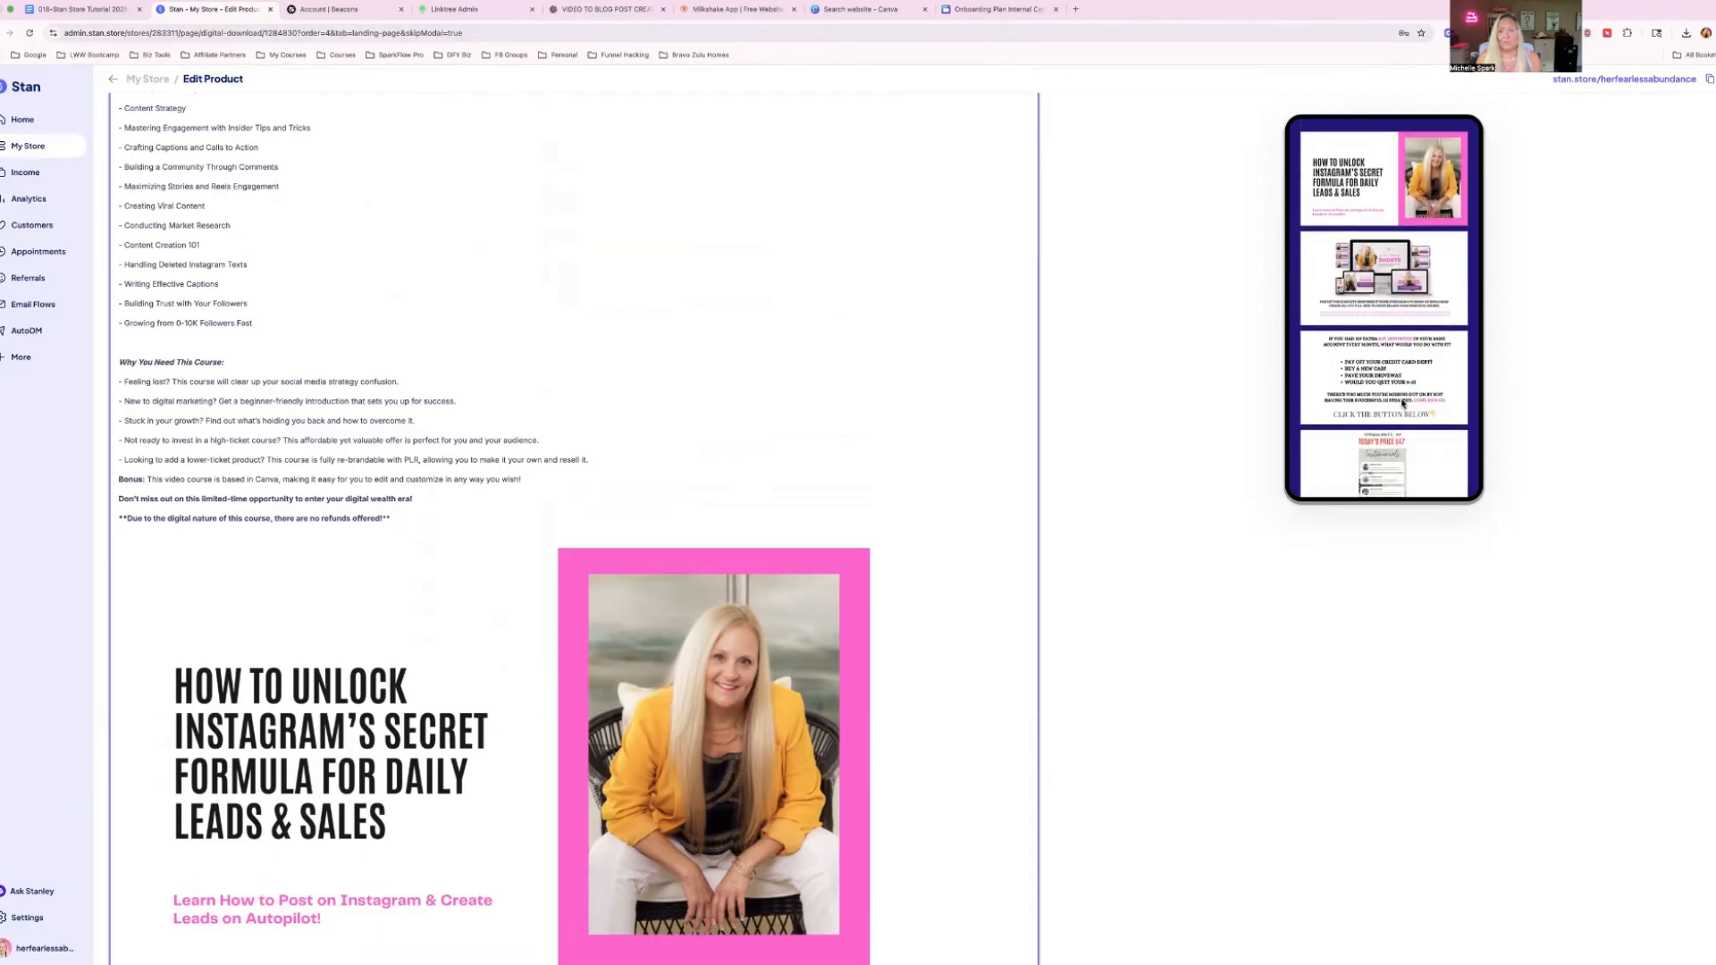
{"action": "scroll", "coordinate": [1401, 404], "scroll_direction": "down", "scroll_amount": 1}
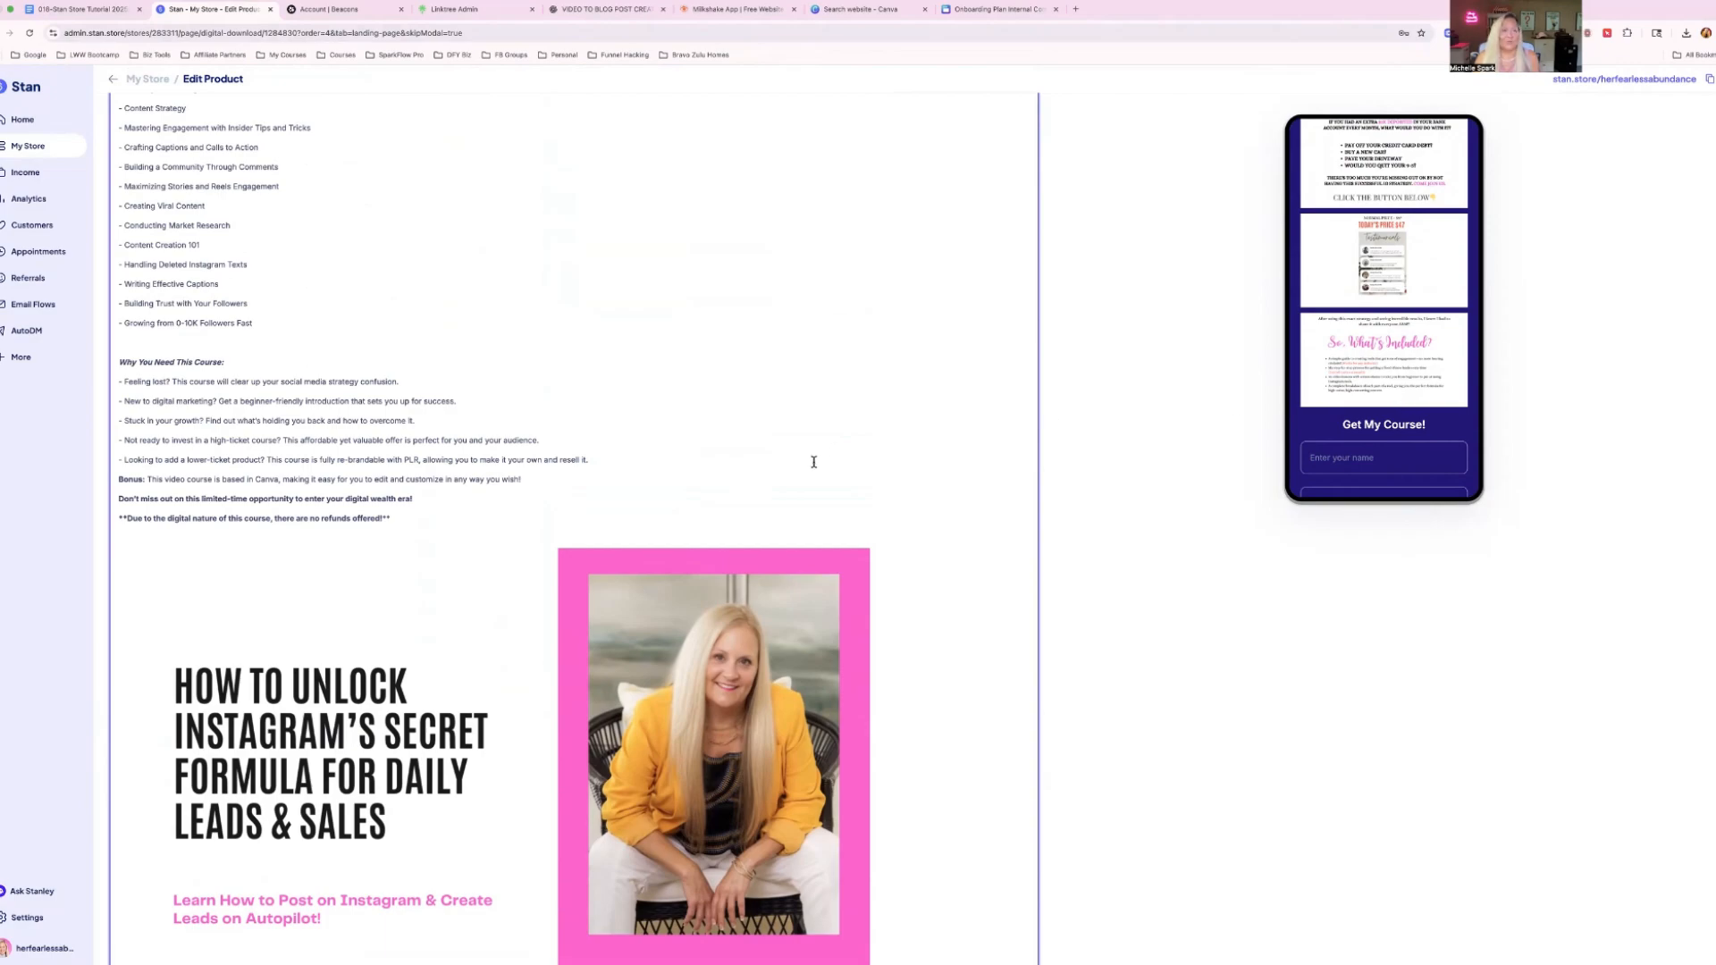
Look over the whole checkout description, from the title down to the last inserted image.
{"action": "scroll", "coordinate": [250, 373], "scroll_direction": "up", "scroll_amount": 9}
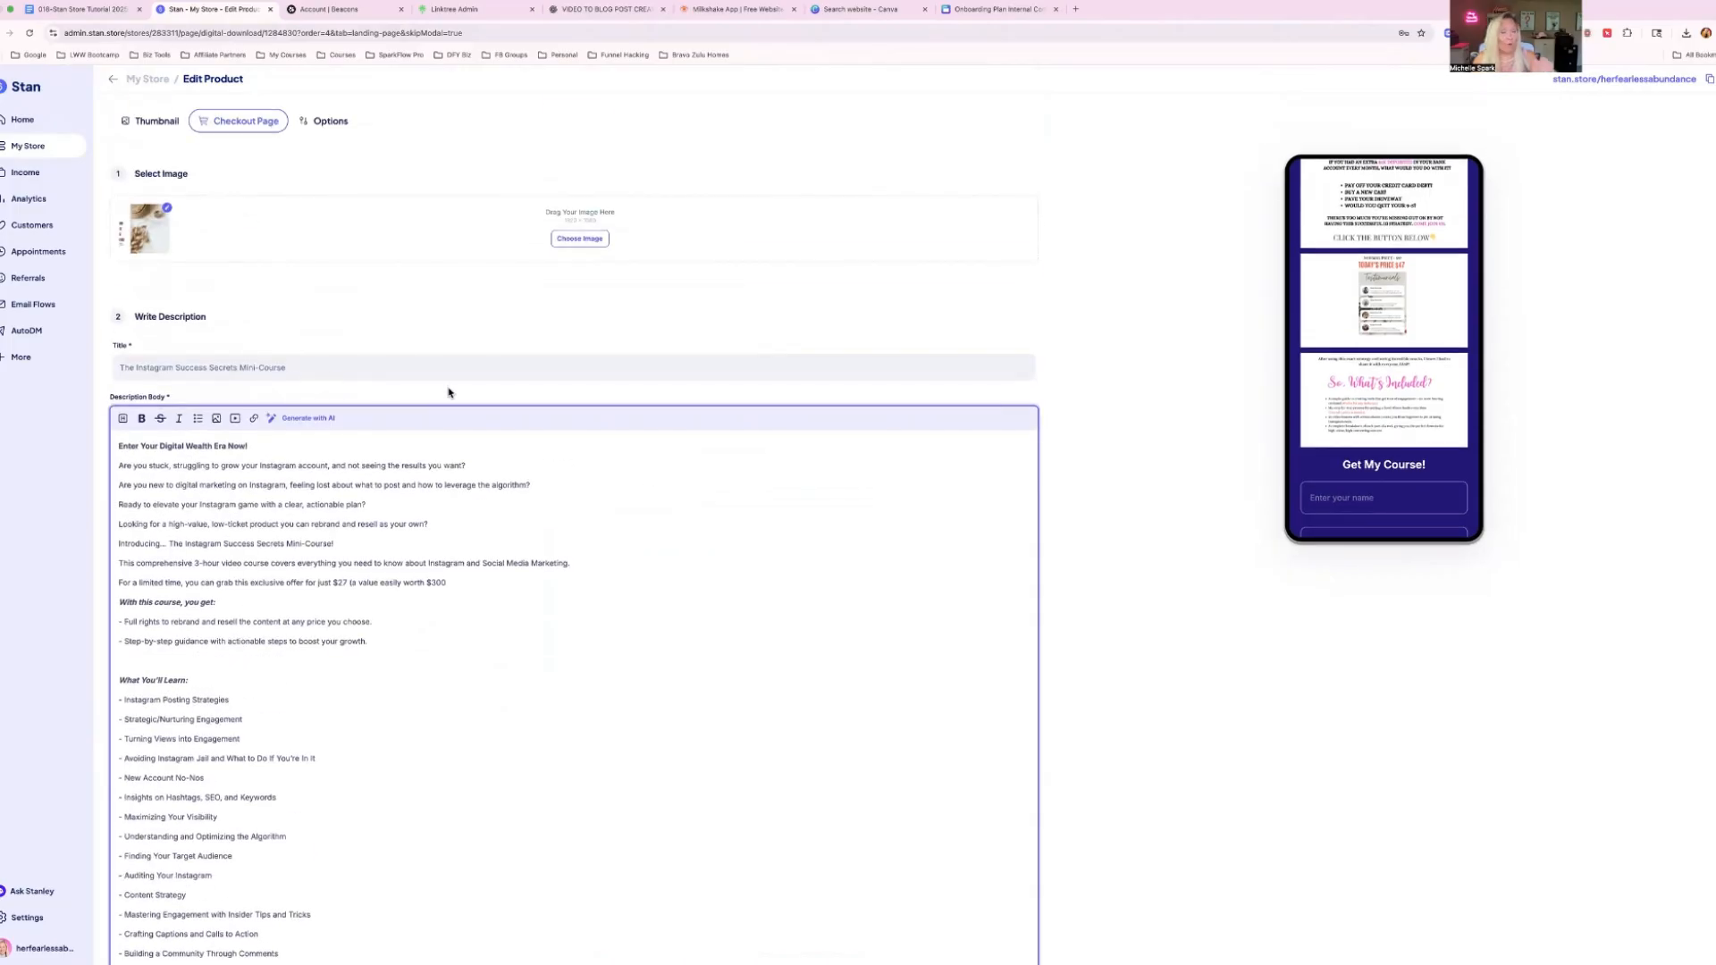
{"action": "scroll", "coordinate": [572, 412], "scroll_direction": "down", "scroll_amount": 20}
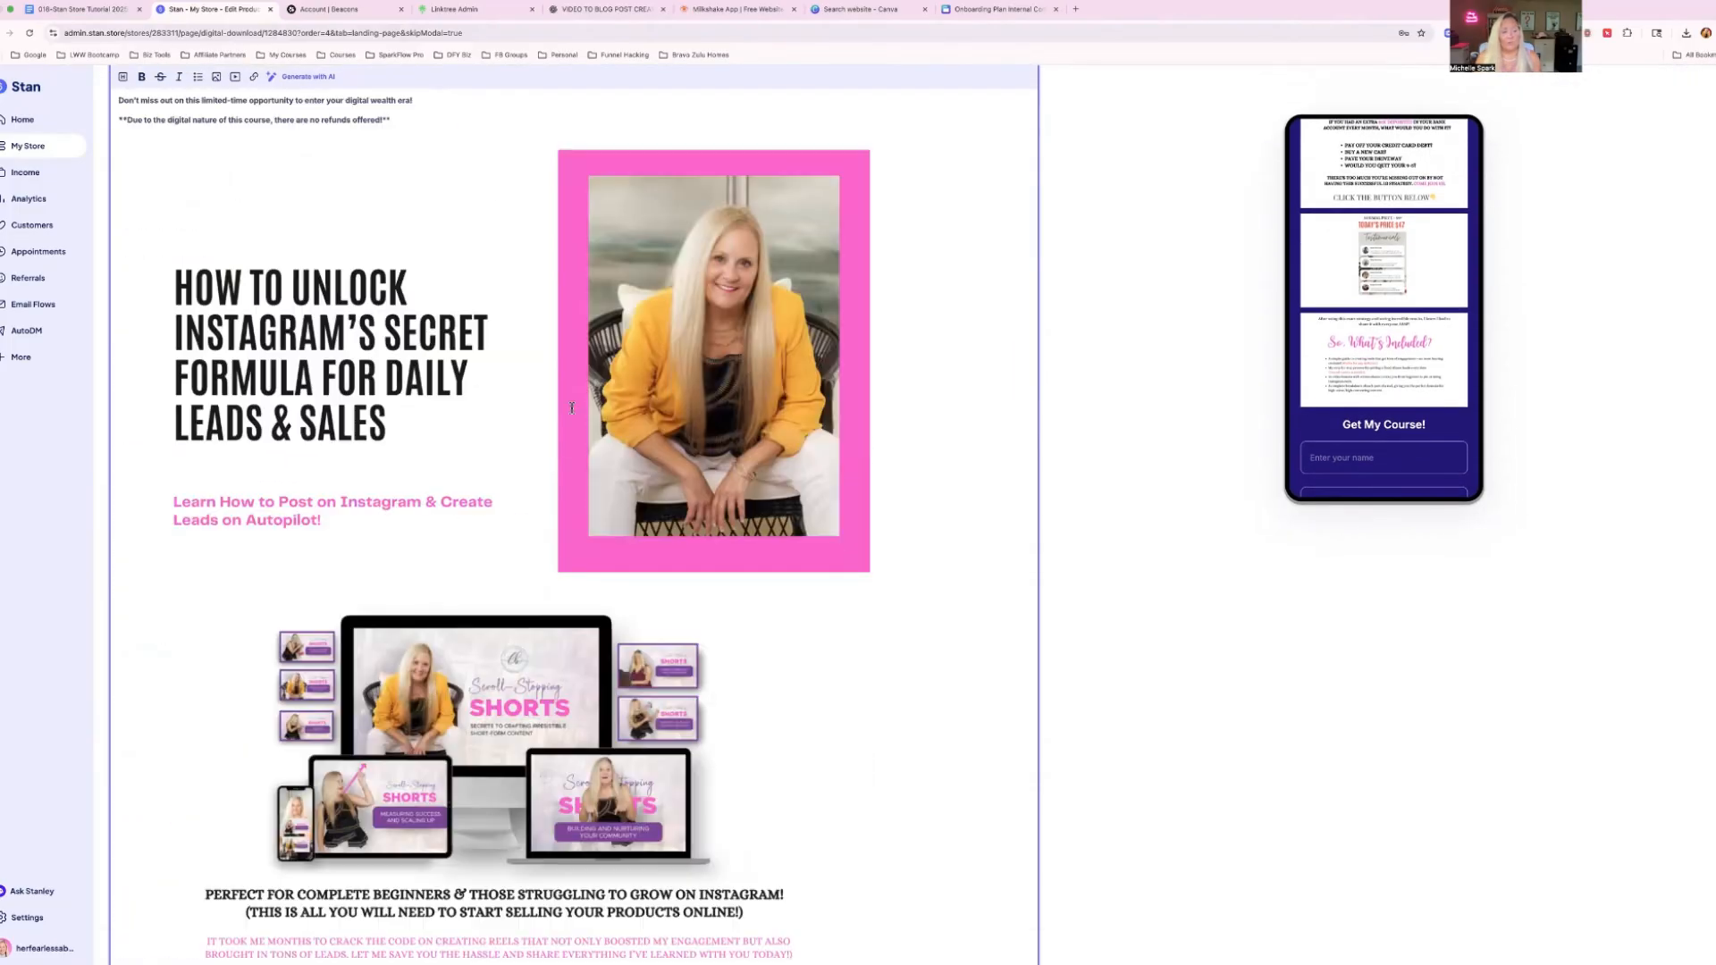
{"action": "scroll", "coordinate": [572, 409], "scroll_direction": "down", "scroll_amount": 7}
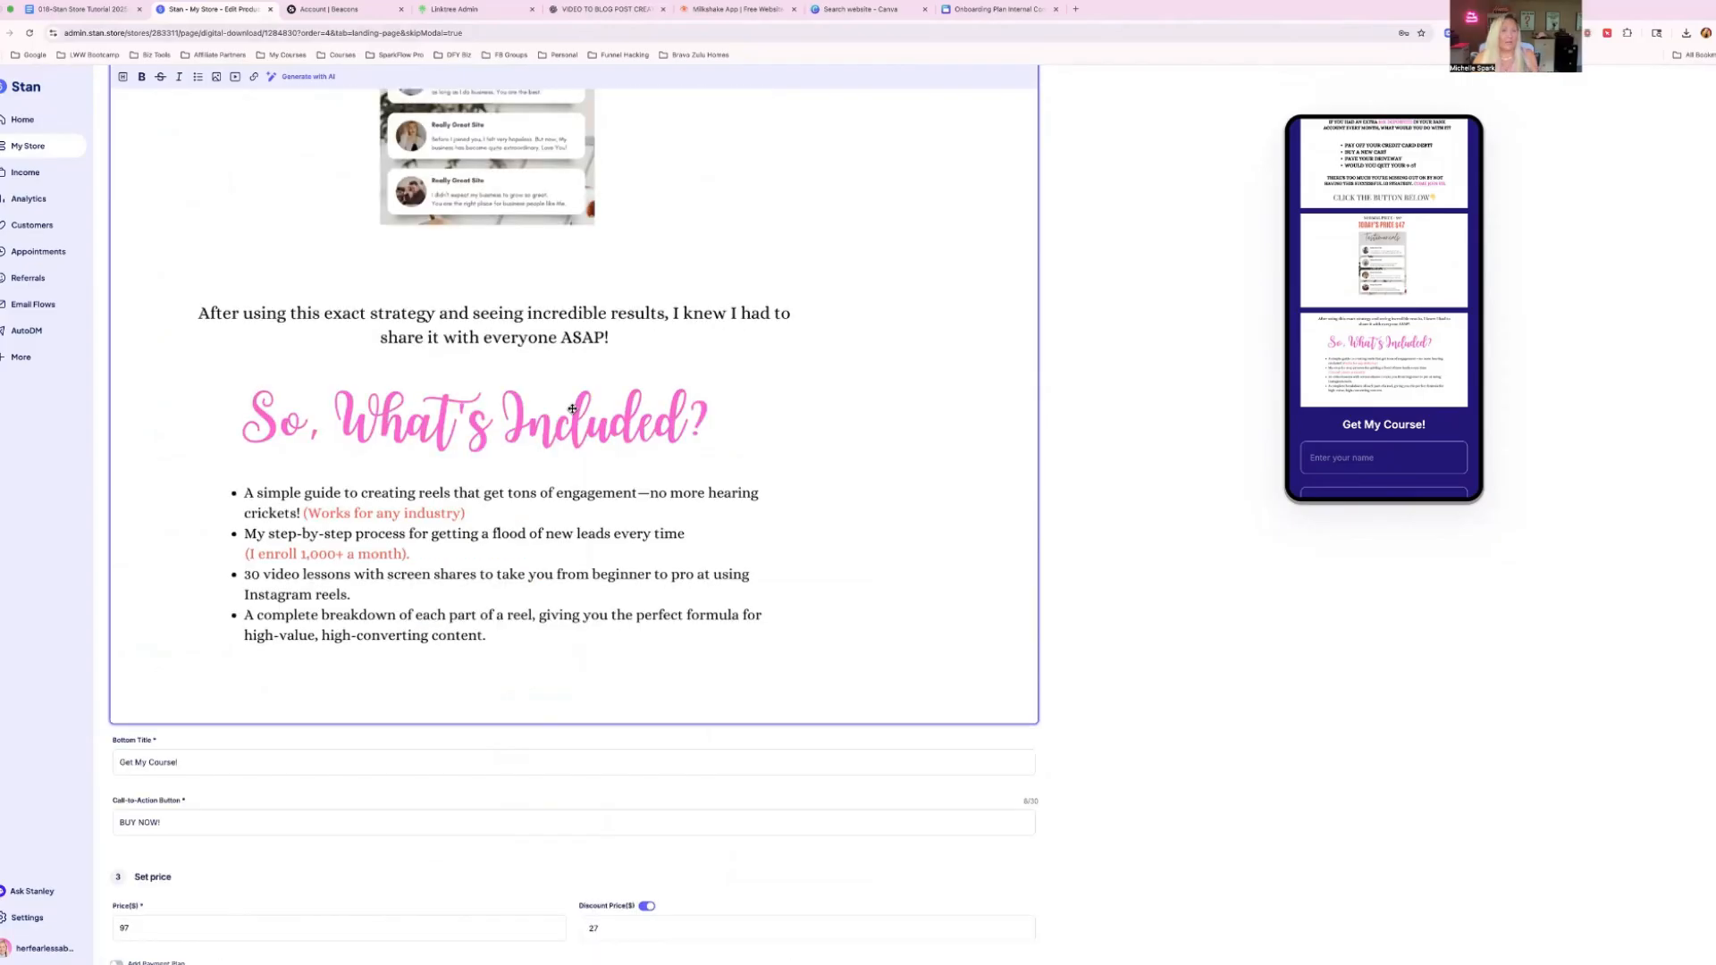
{"action": "scroll", "coordinate": [572, 409], "scroll_direction": "down", "scroll_amount": 1}
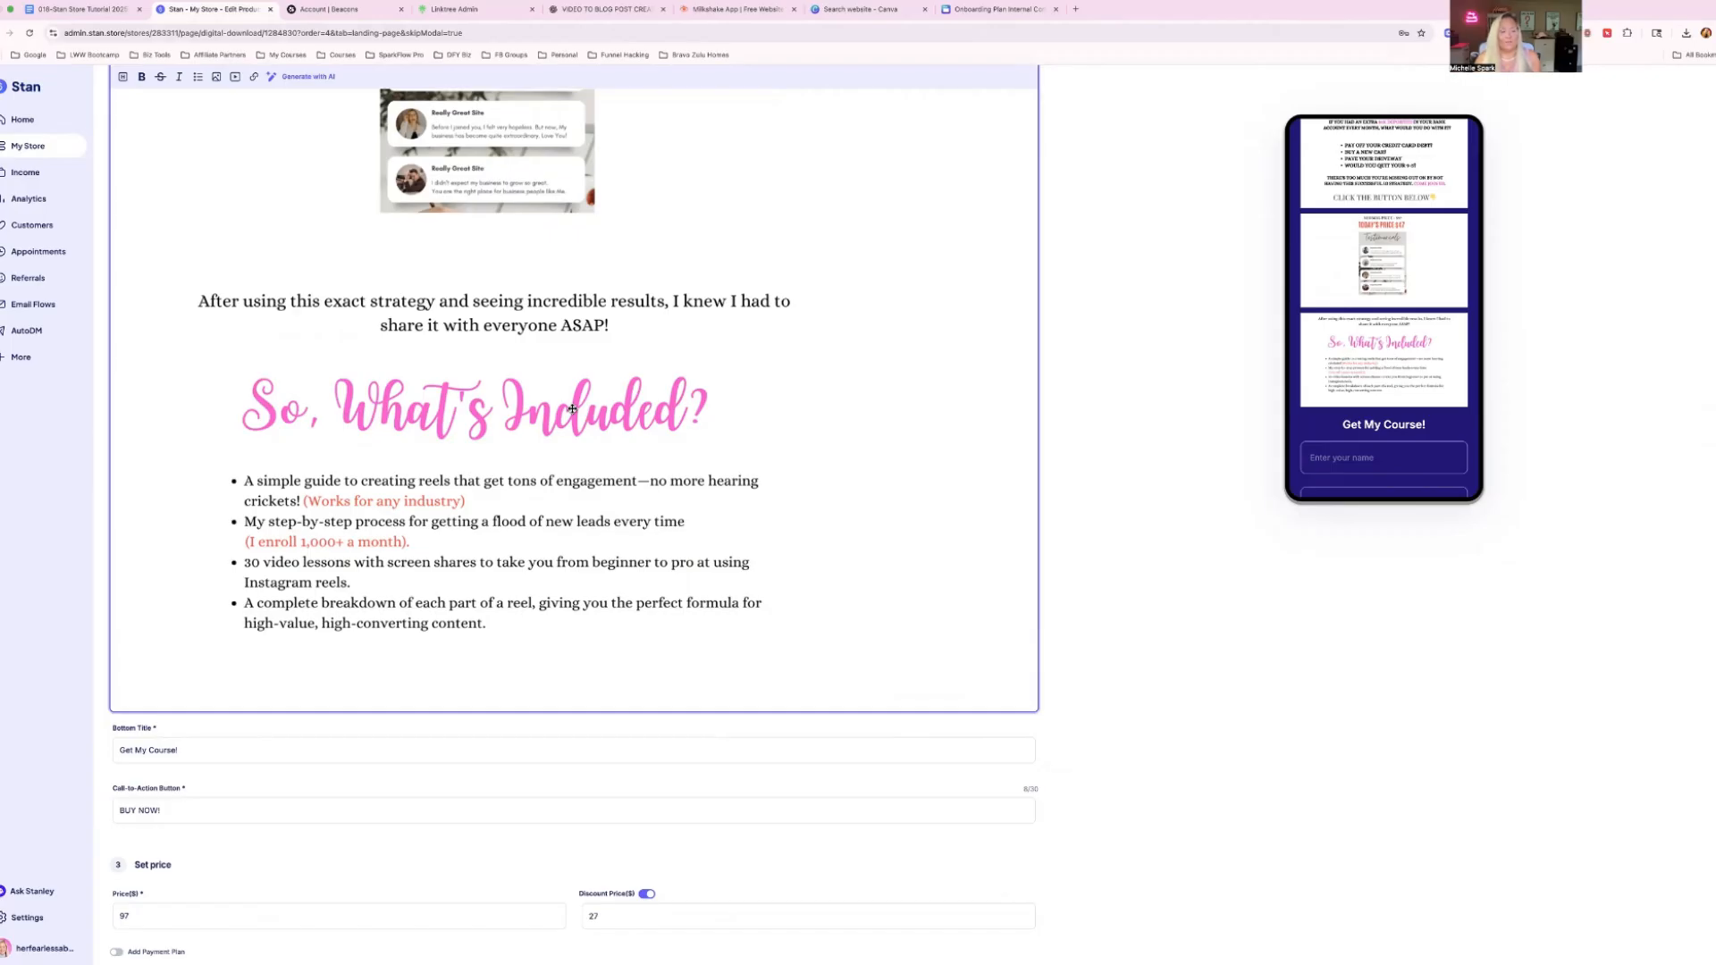
Review the regular price and discount price in the Set price section and in the mobile preview.
{"action": "scroll", "coordinate": [395, 414], "scroll_direction": "down", "scroll_amount": 6}
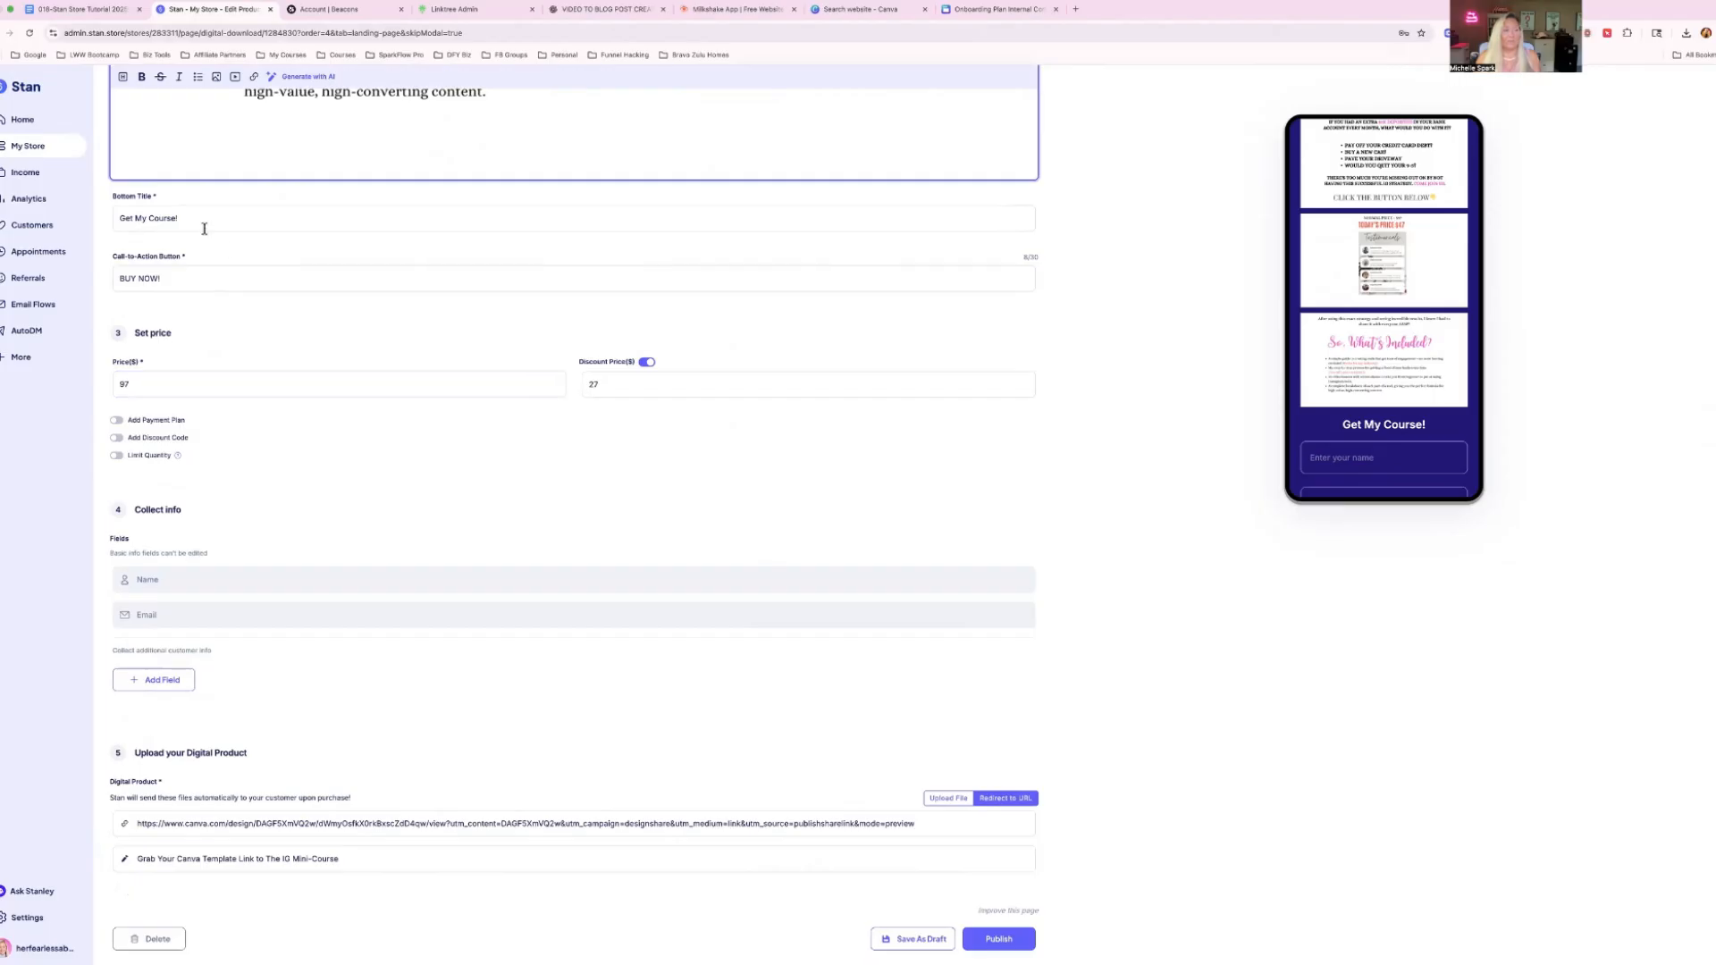
{"action": "double_click", "coordinate": [136, 383]}
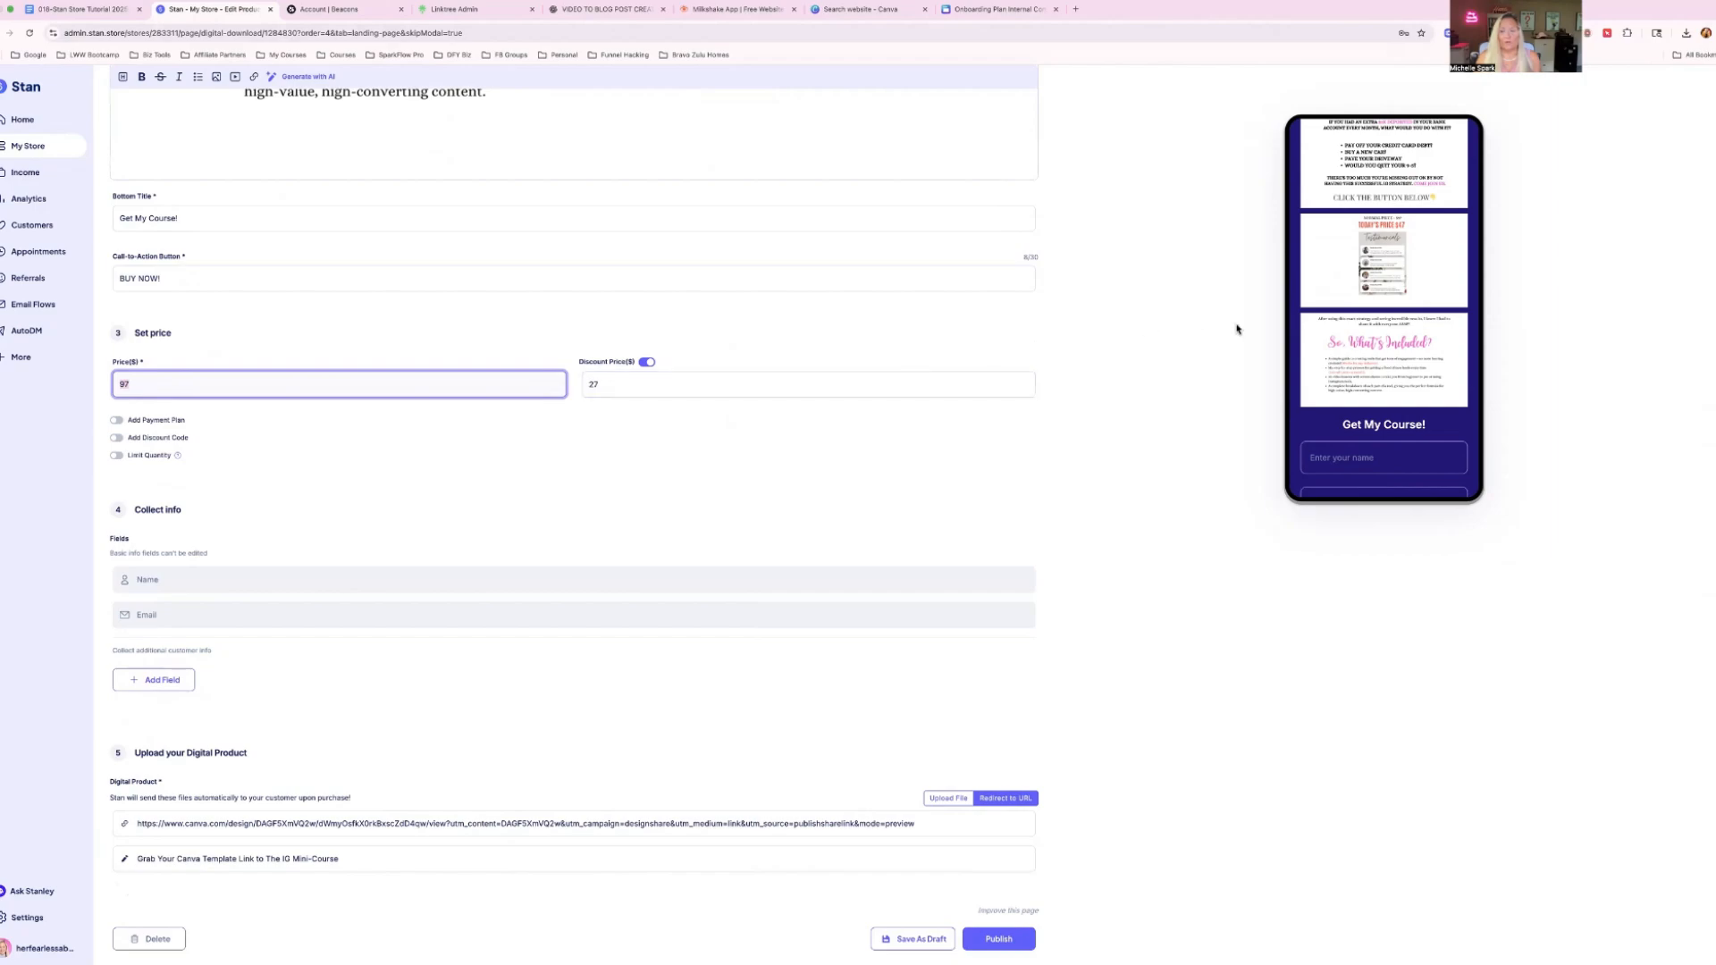
{"action": "scroll", "coordinate": [1381, 330], "scroll_direction": "up", "scroll_amount": 10}
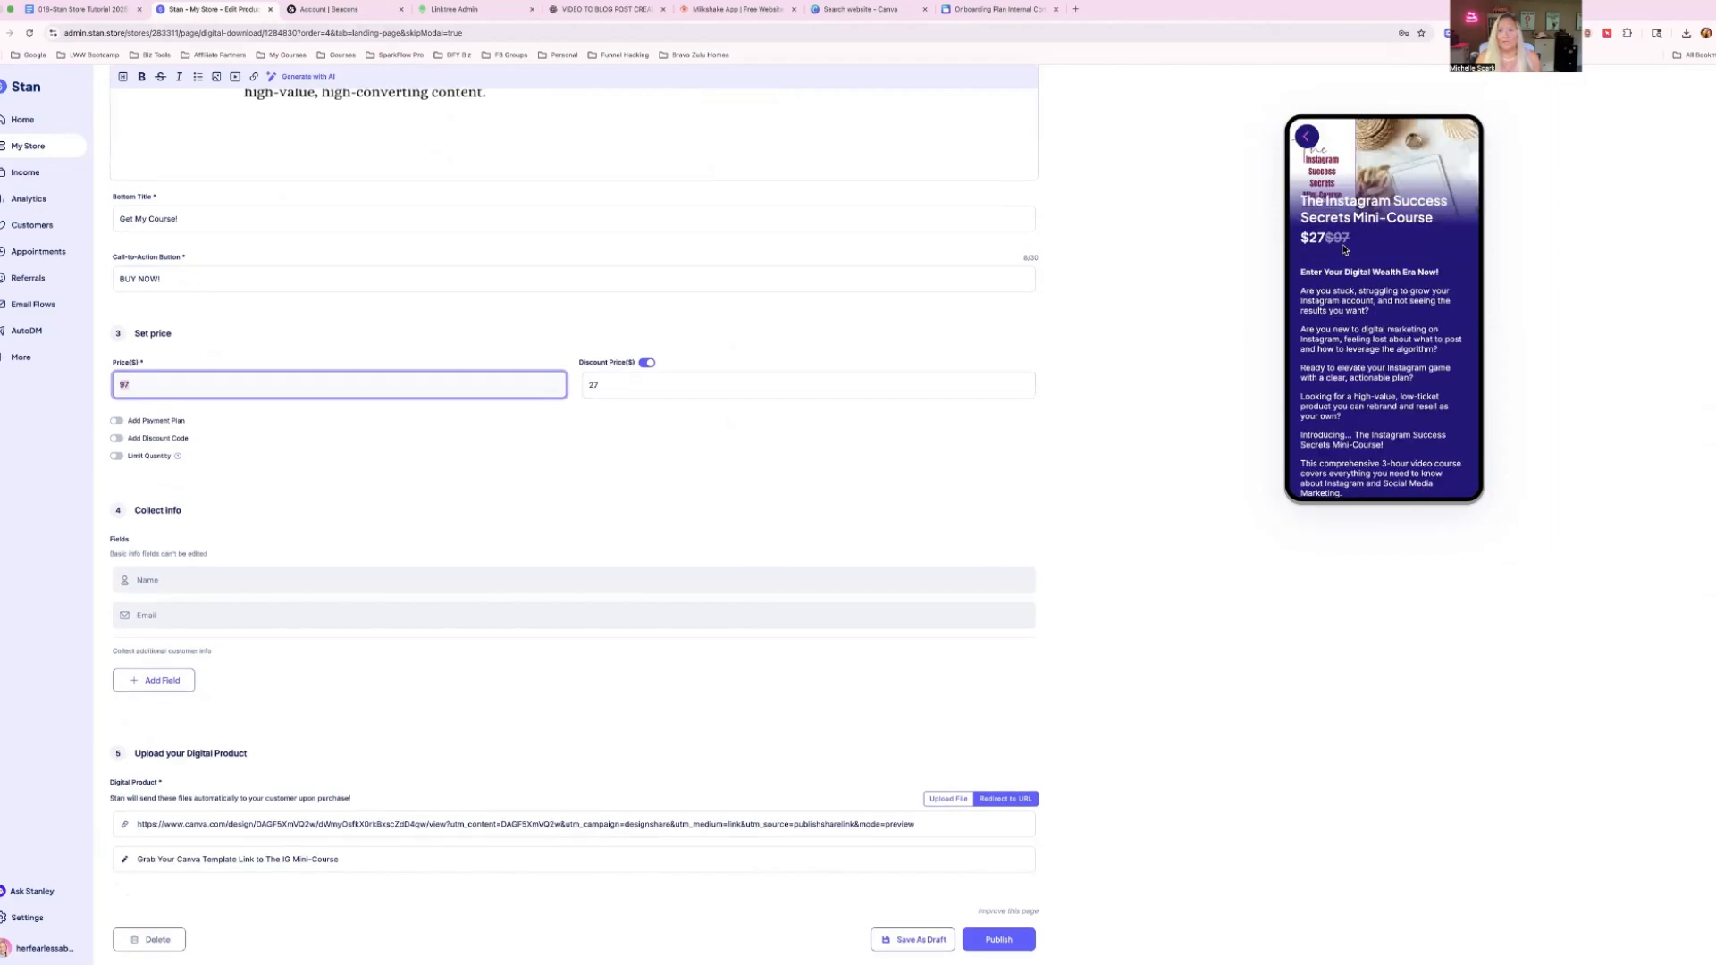
{"action": "scroll", "coordinate": [1357, 242], "scroll_direction": "up", "scroll_amount": 1}
{"action": "mouse_move", "coordinate": [1326, 237]}
{"action": "left_mouse_down"}
{"action": "mouse_move", "coordinate": [1350, 237]}
{"action": "mouse_move", "coordinate": [1332, 238]}
{"action": "left_mouse_up"}
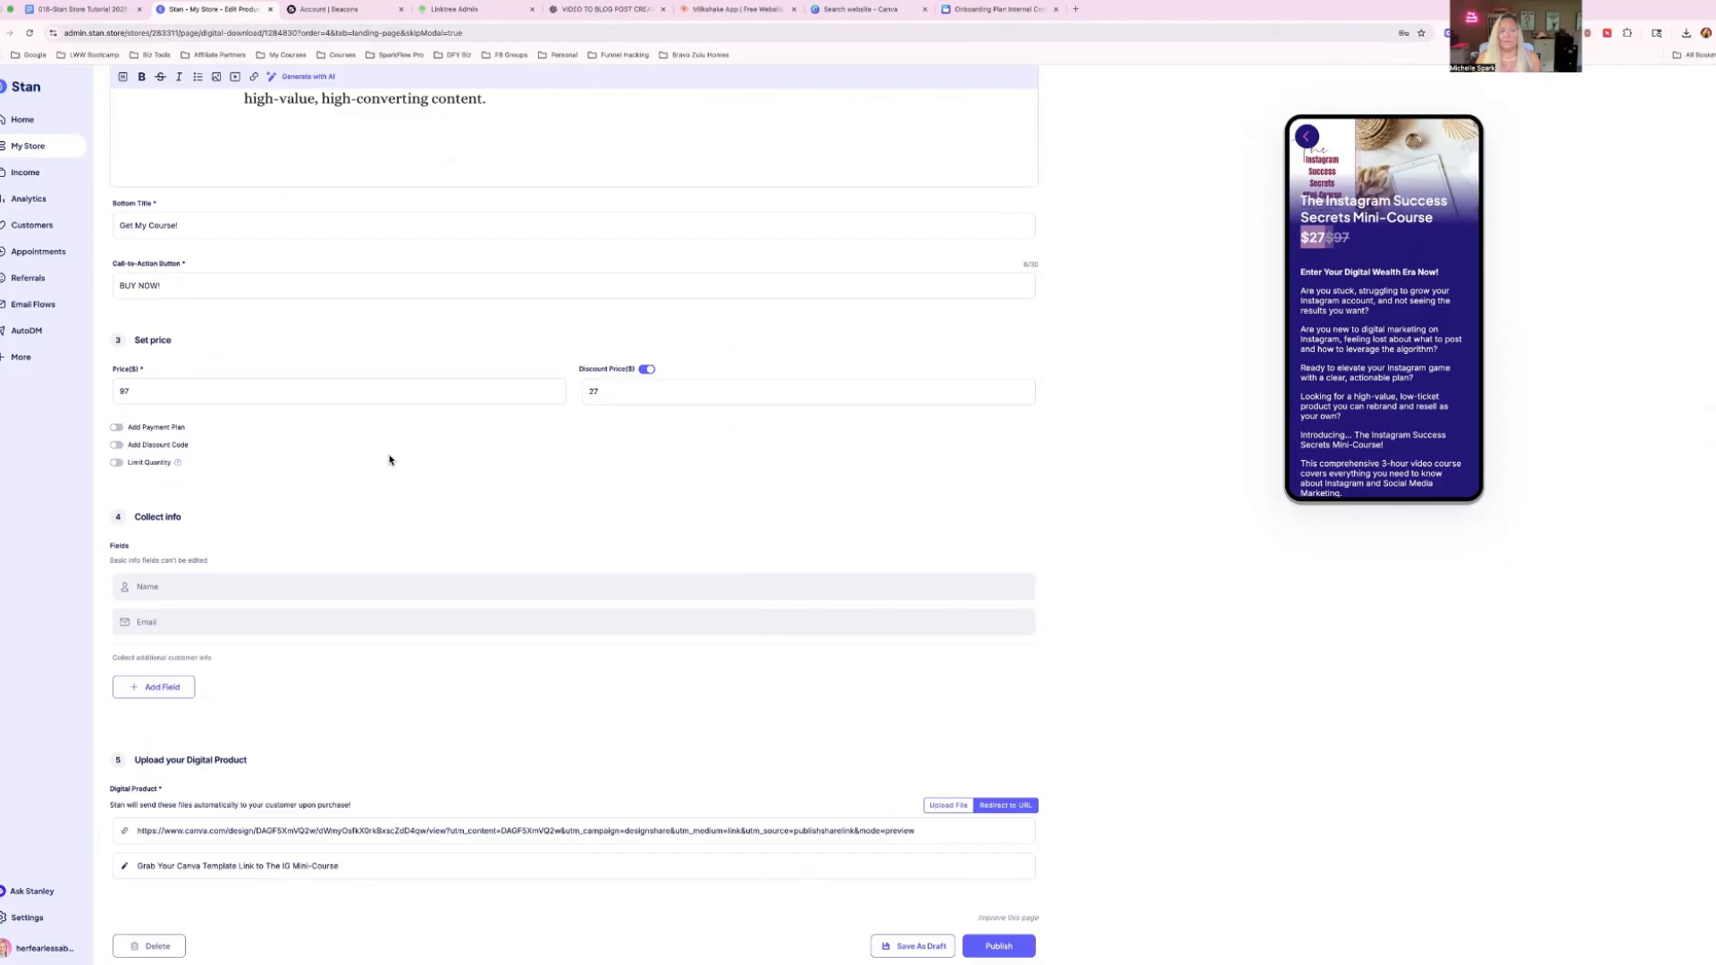
{"action": "left_click", "coordinate": [606, 400]}
{"action": "left_click", "coordinate": [135, 390]}
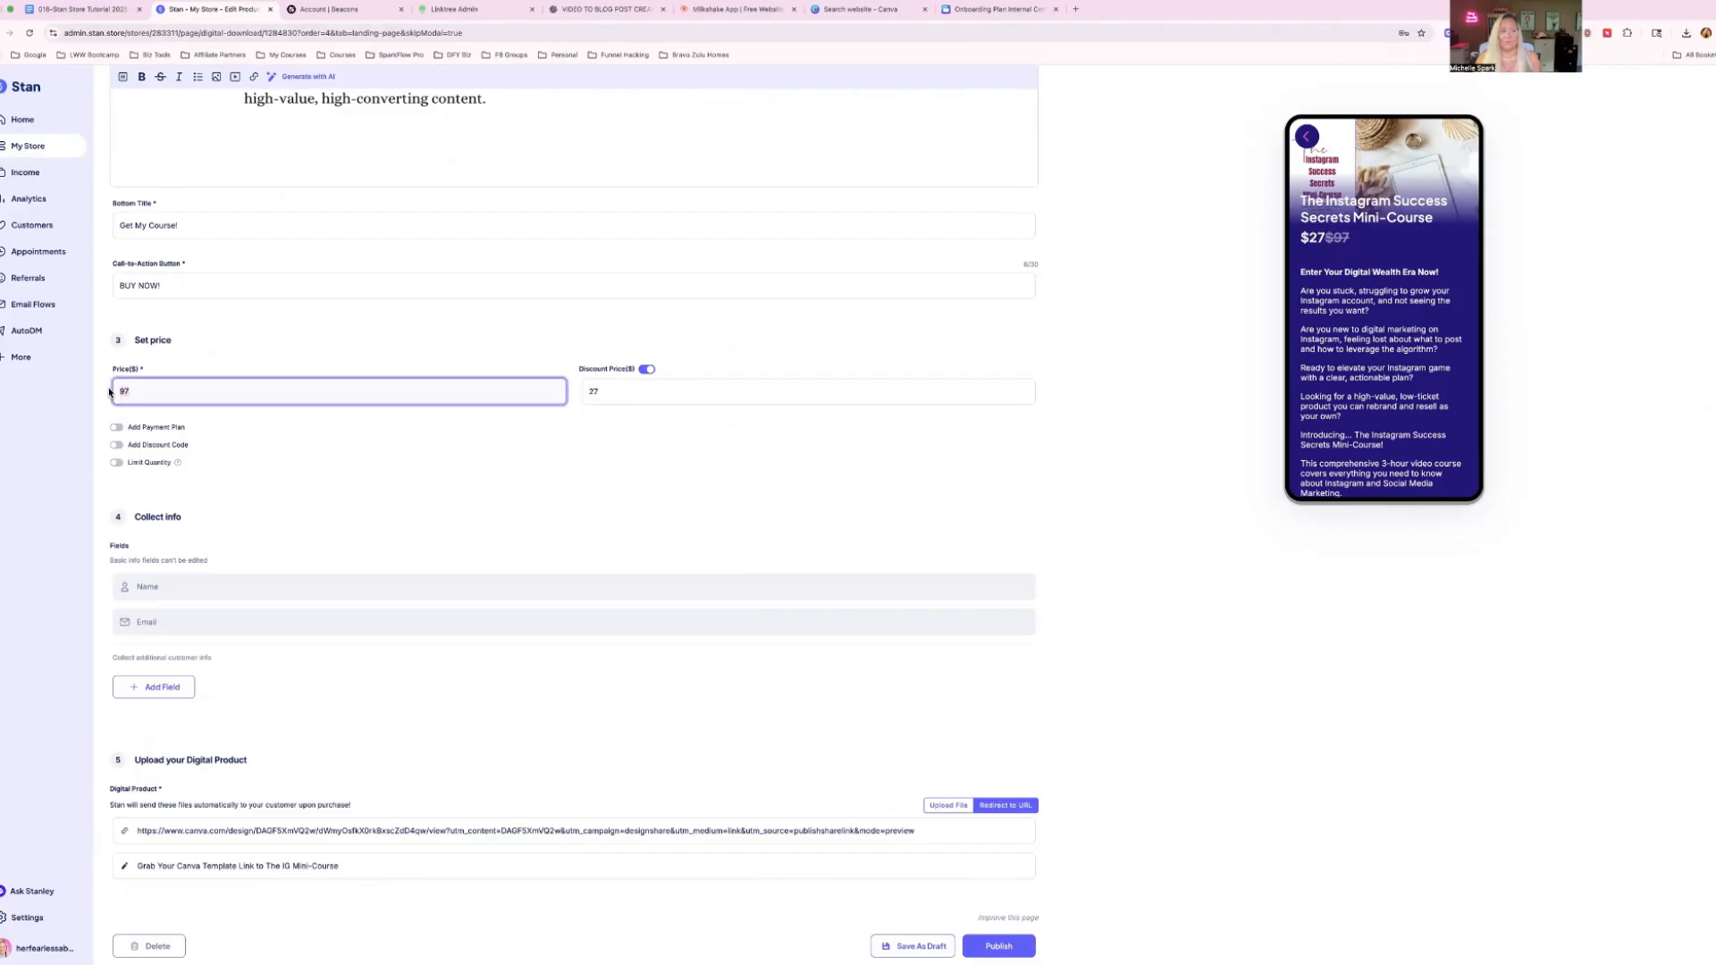
{"action": "left_click", "coordinate": [586, 391]}
{"action": "scroll", "coordinate": [529, 466], "scroll_direction": "down", "scroll_amount": 1}
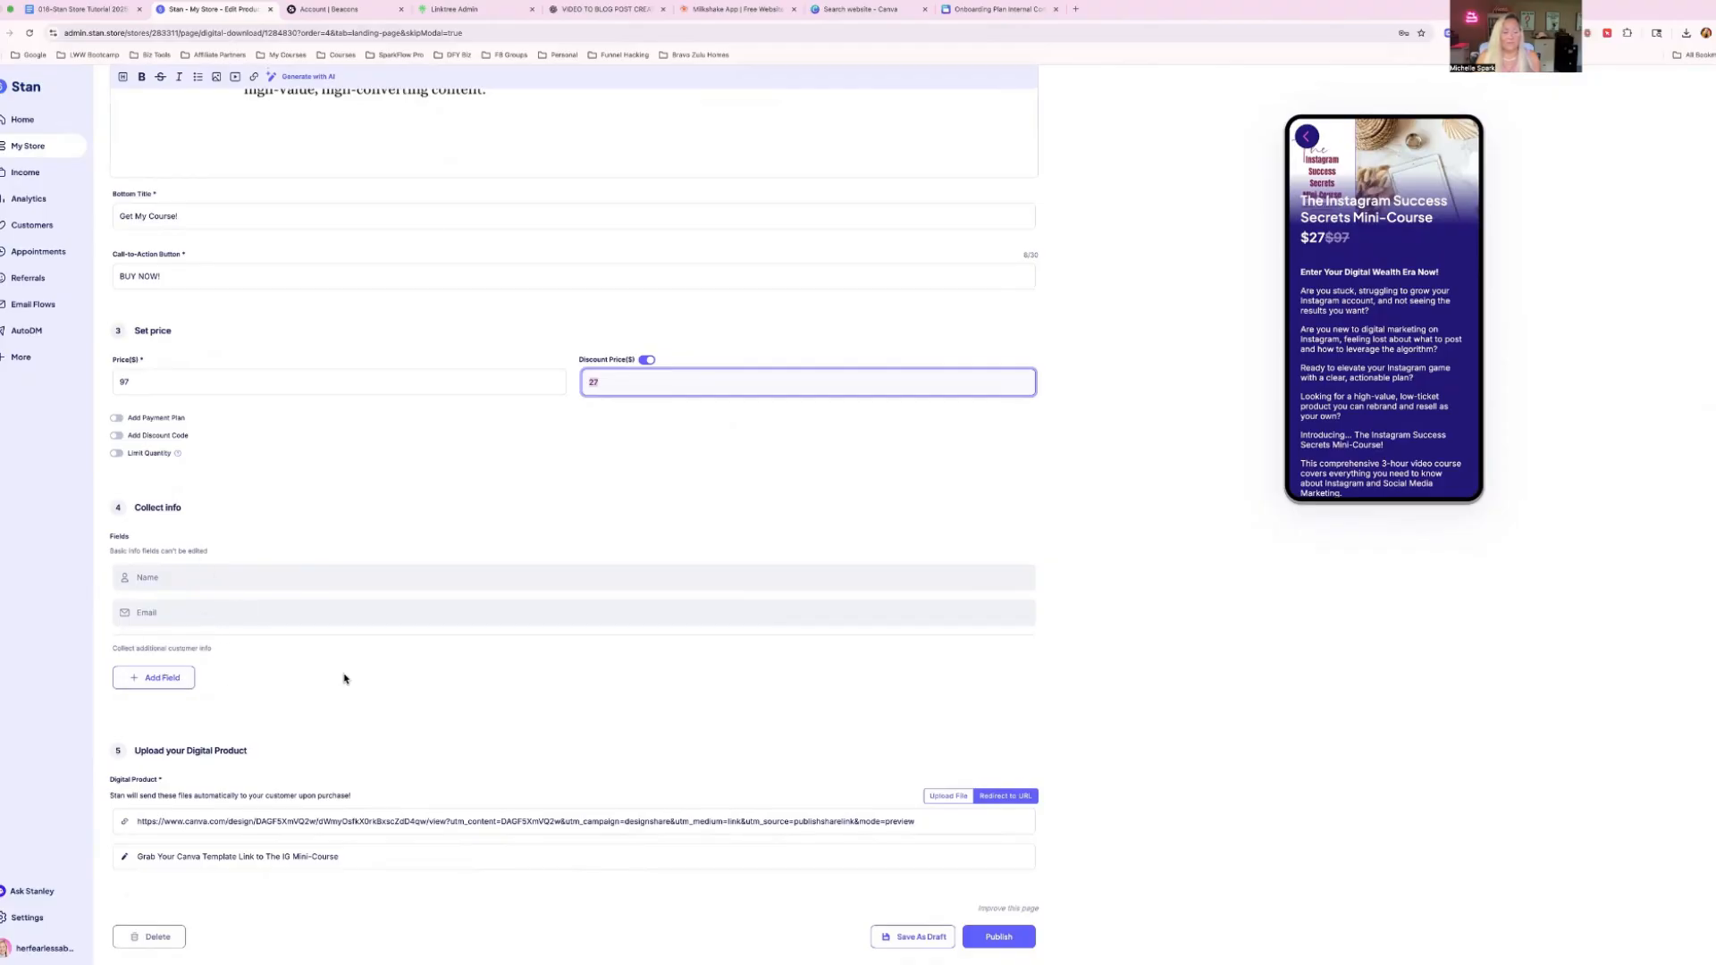
Review the digital product's redirect URL and its link title.
{"action": "left_click_drag", "start_coordinate": [134, 754], "coordinate": [313, 760]}
{"action": "left_click", "coordinate": [174, 823]}
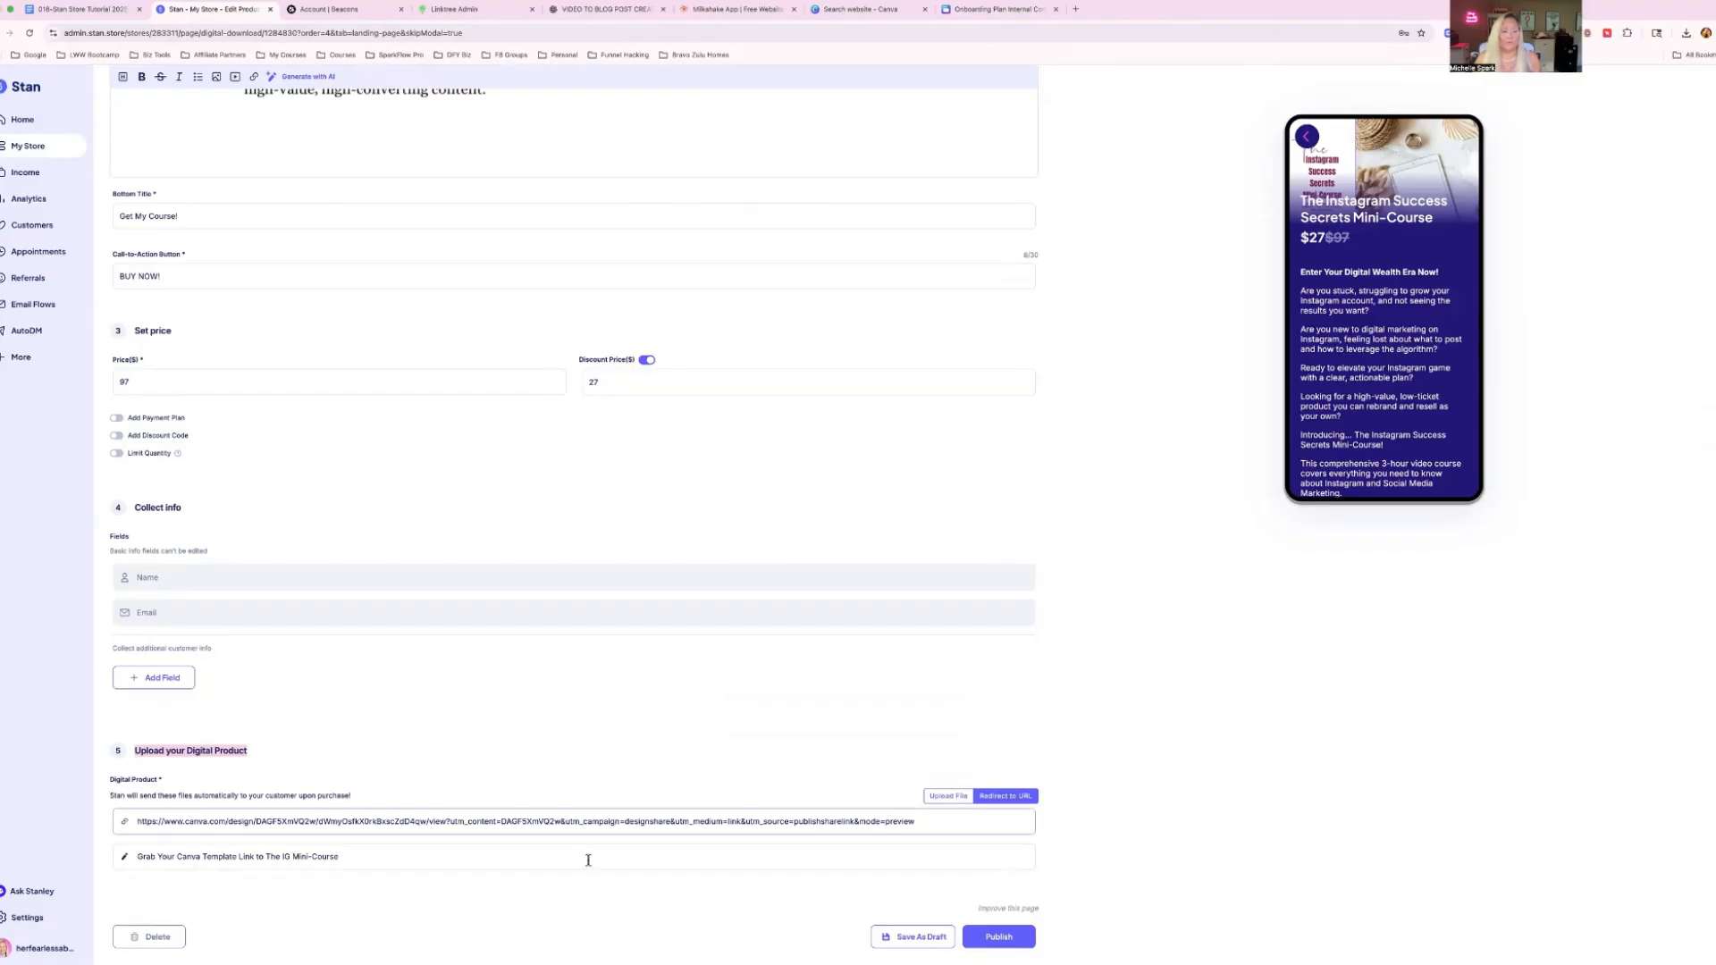
{"action": "left_click_drag", "start_coordinate": [347, 859], "coordinate": [125, 860]}
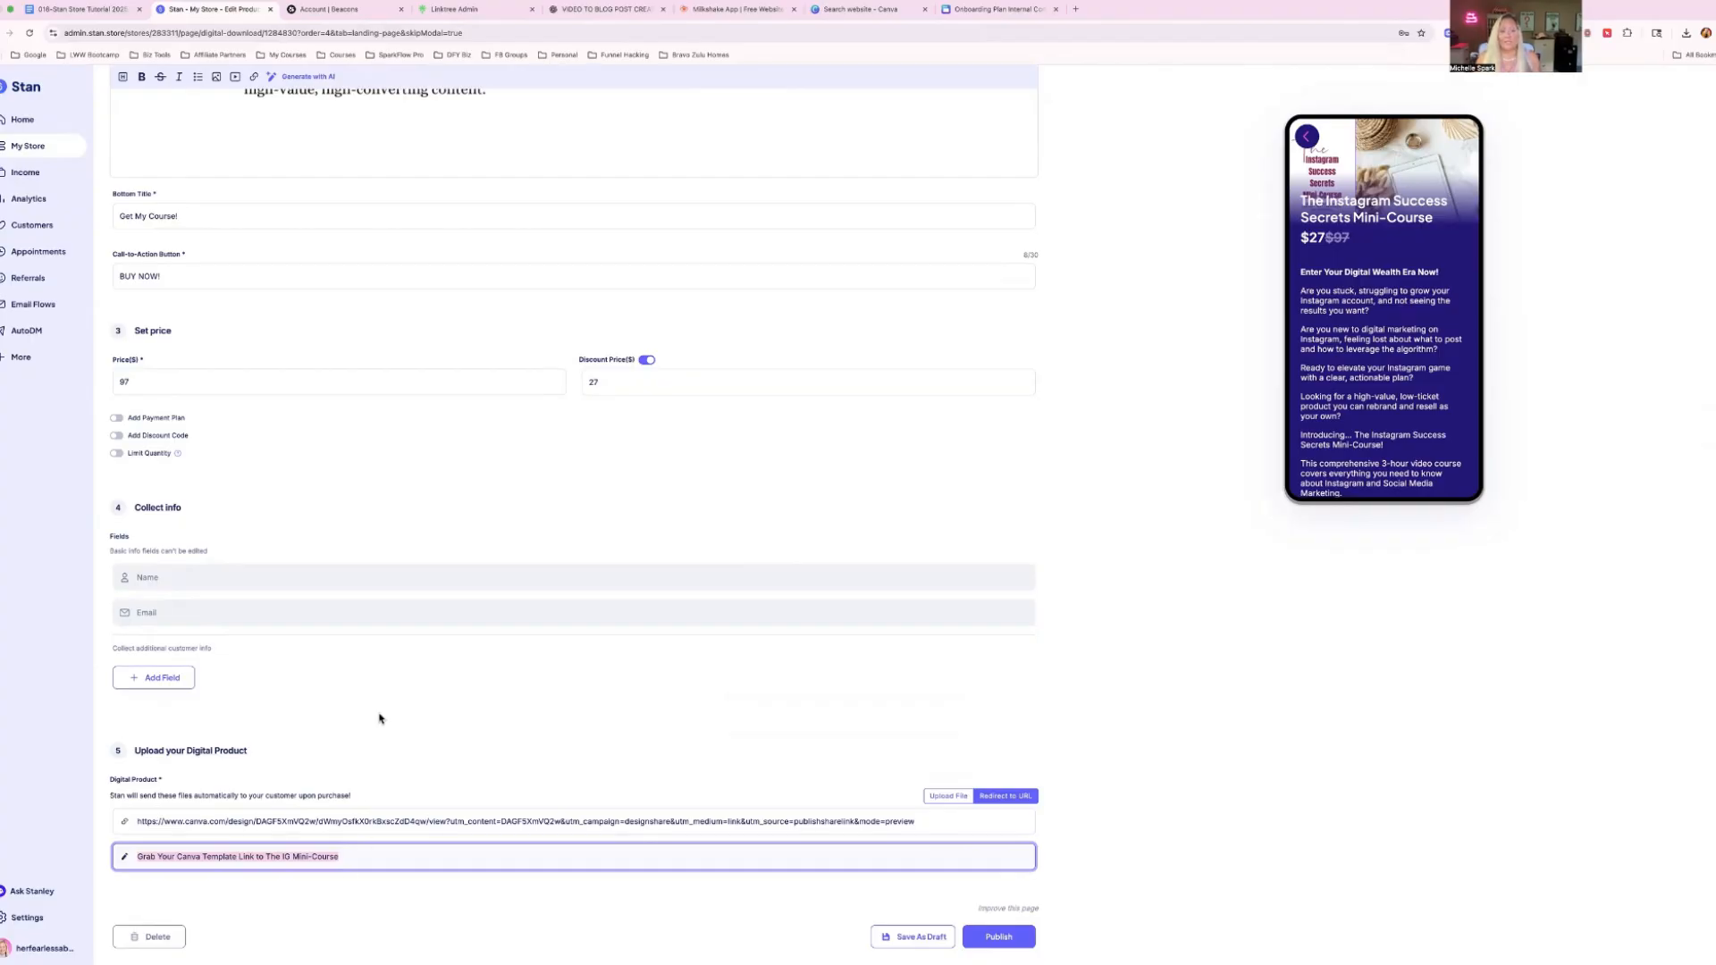
Open the product's options and review the subject and body of the confirmation email.
{"action": "scroll", "coordinate": [379, 716], "scroll_direction": "up", "scroll_amount": 10}
{"action": "scroll", "coordinate": [379, 712], "scroll_direction": "up", "scroll_amount": 10}
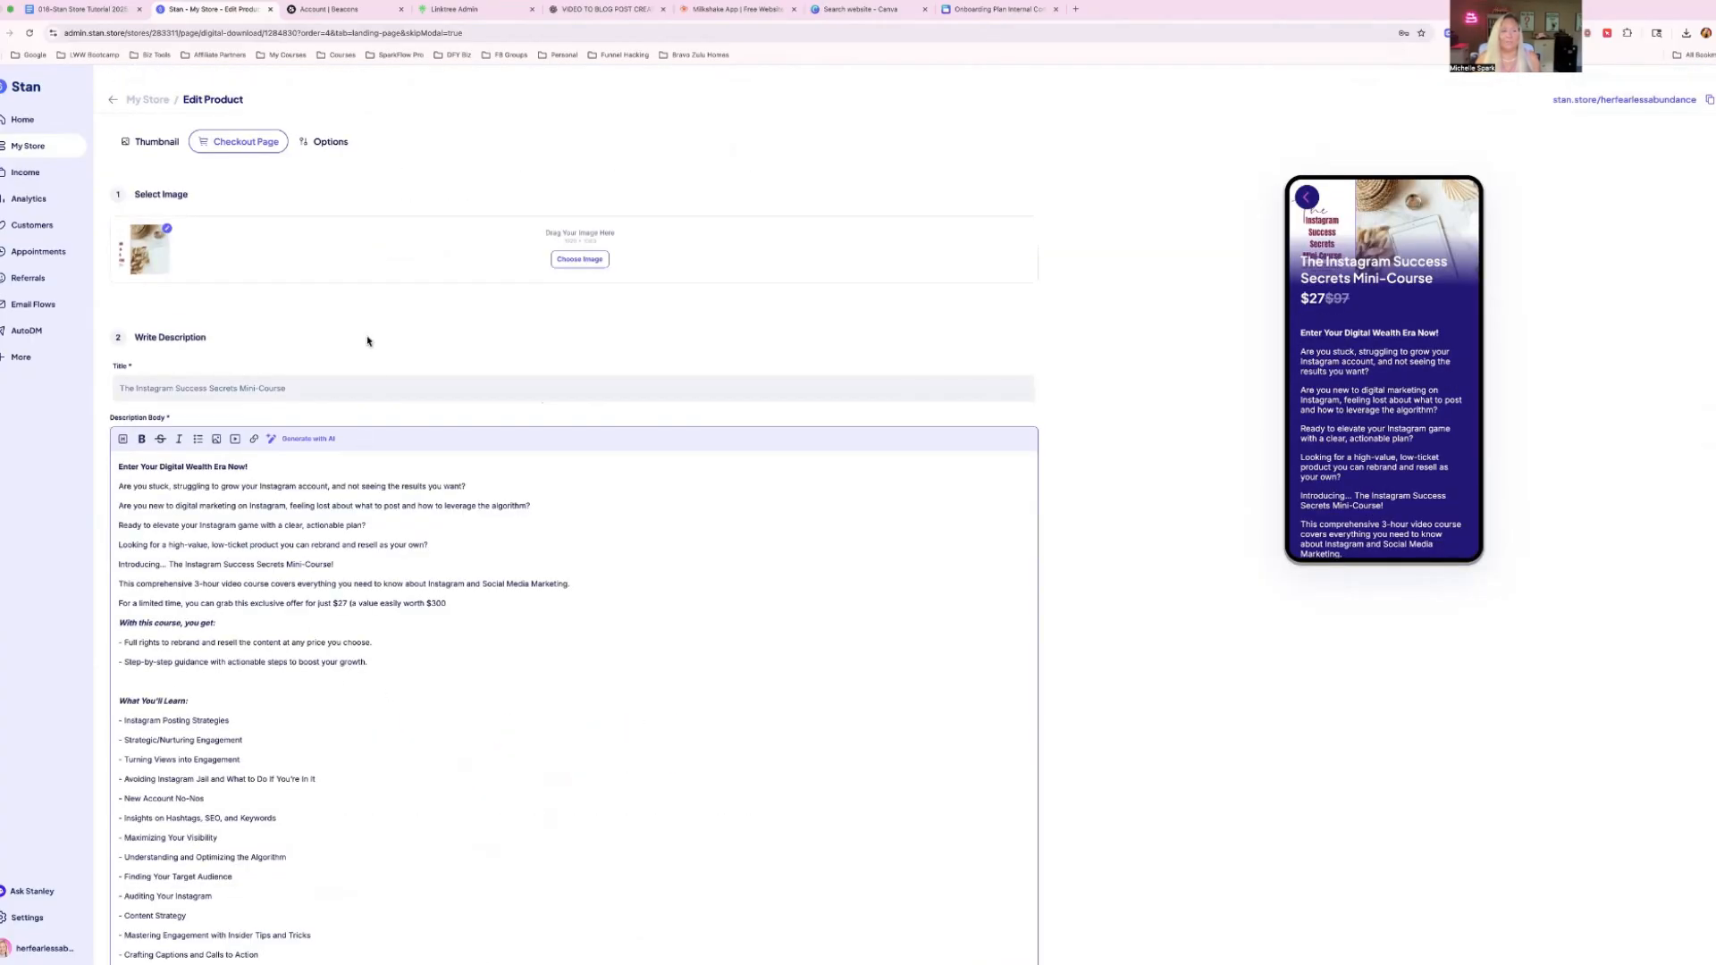
{"action": "scroll", "coordinate": [364, 367], "scroll_direction": "down", "scroll_amount": 1}
{"action": "left_click", "coordinate": [327, 121]}
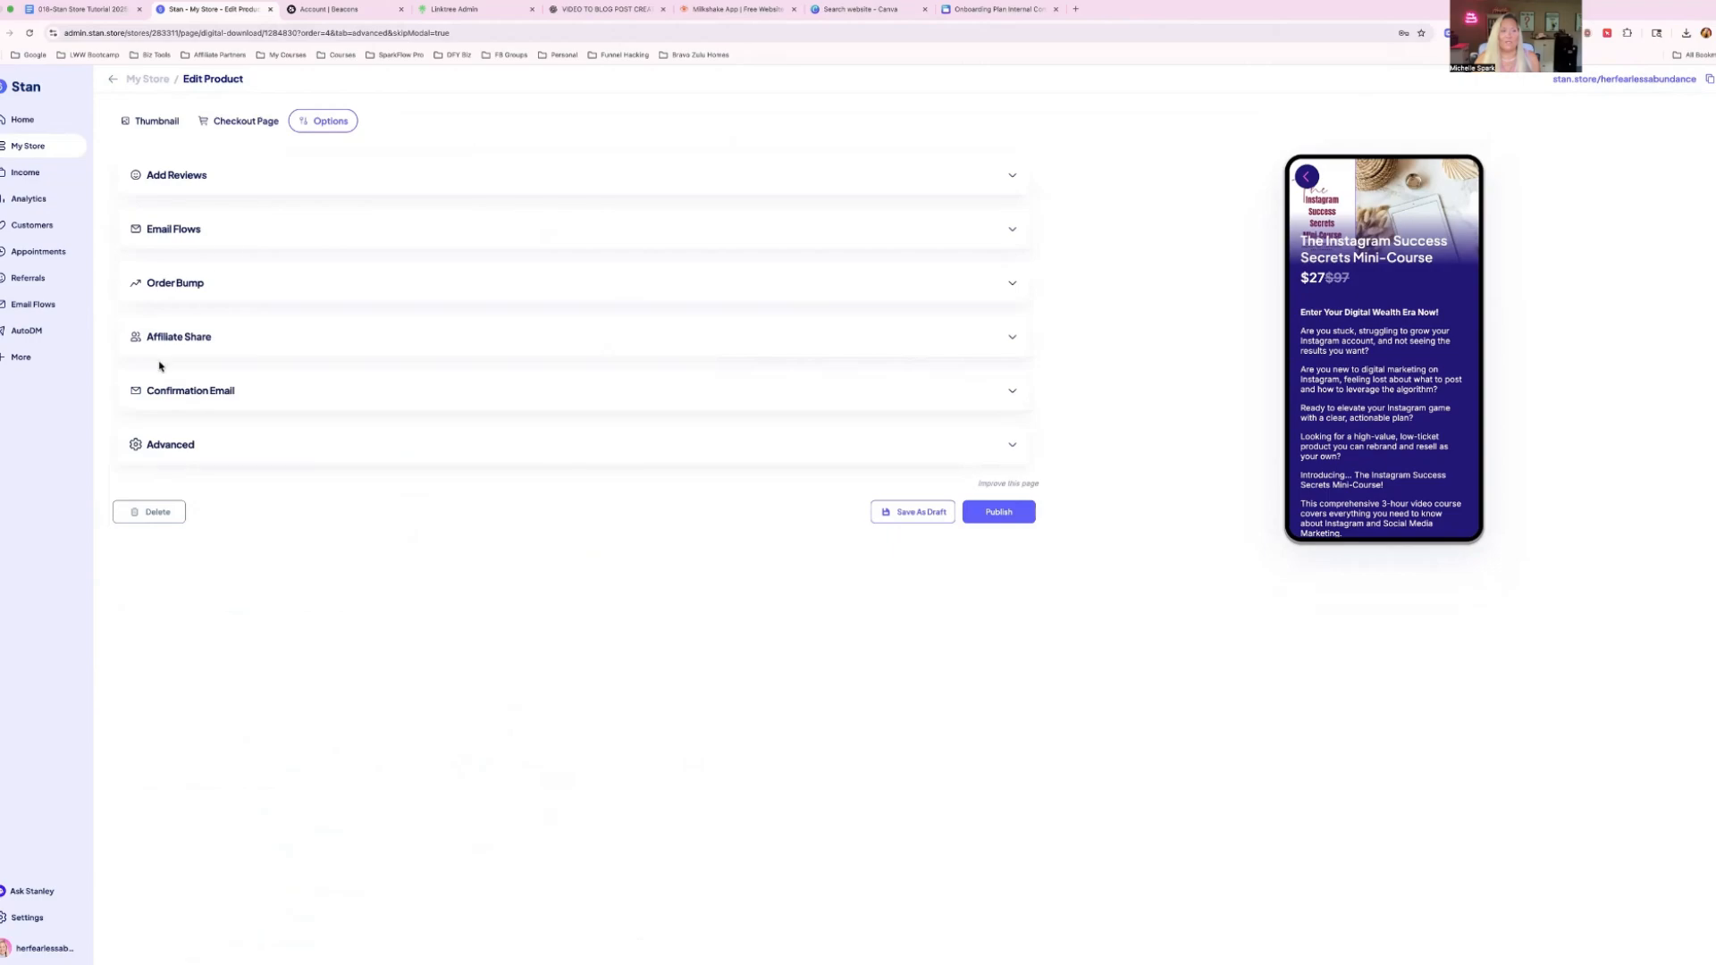
{"action": "left_click", "coordinate": [164, 393]}
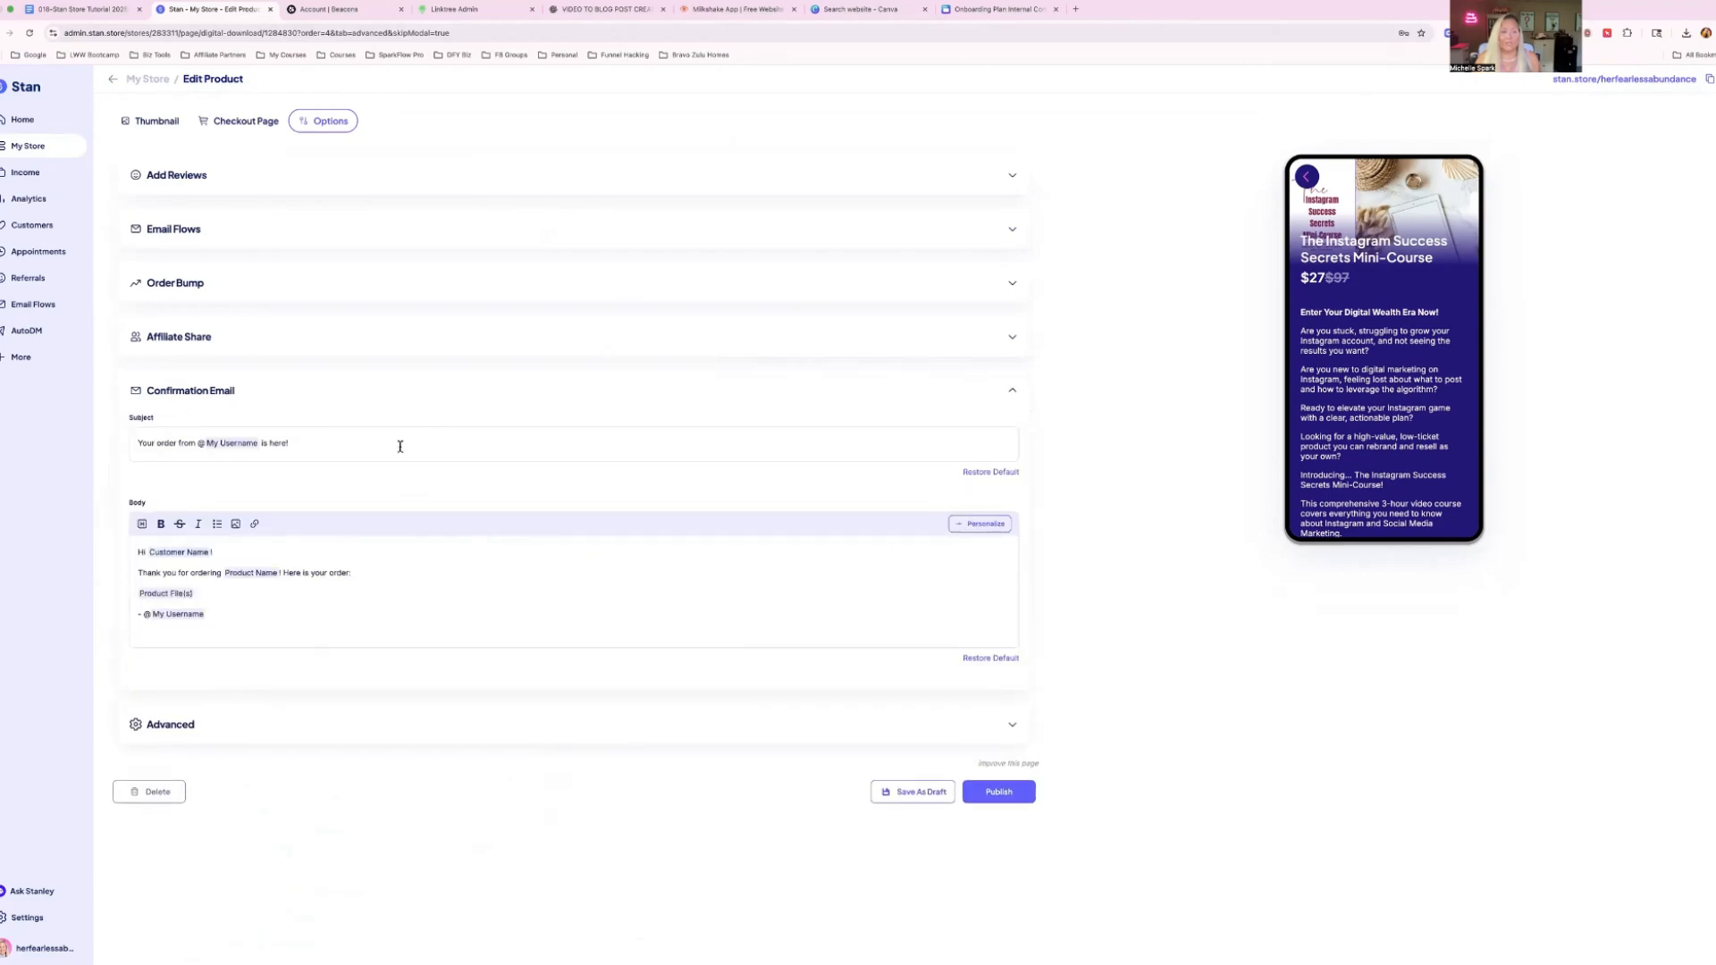
{"action": "left_click_drag", "start_coordinate": [140, 550], "coordinate": [235, 623]}
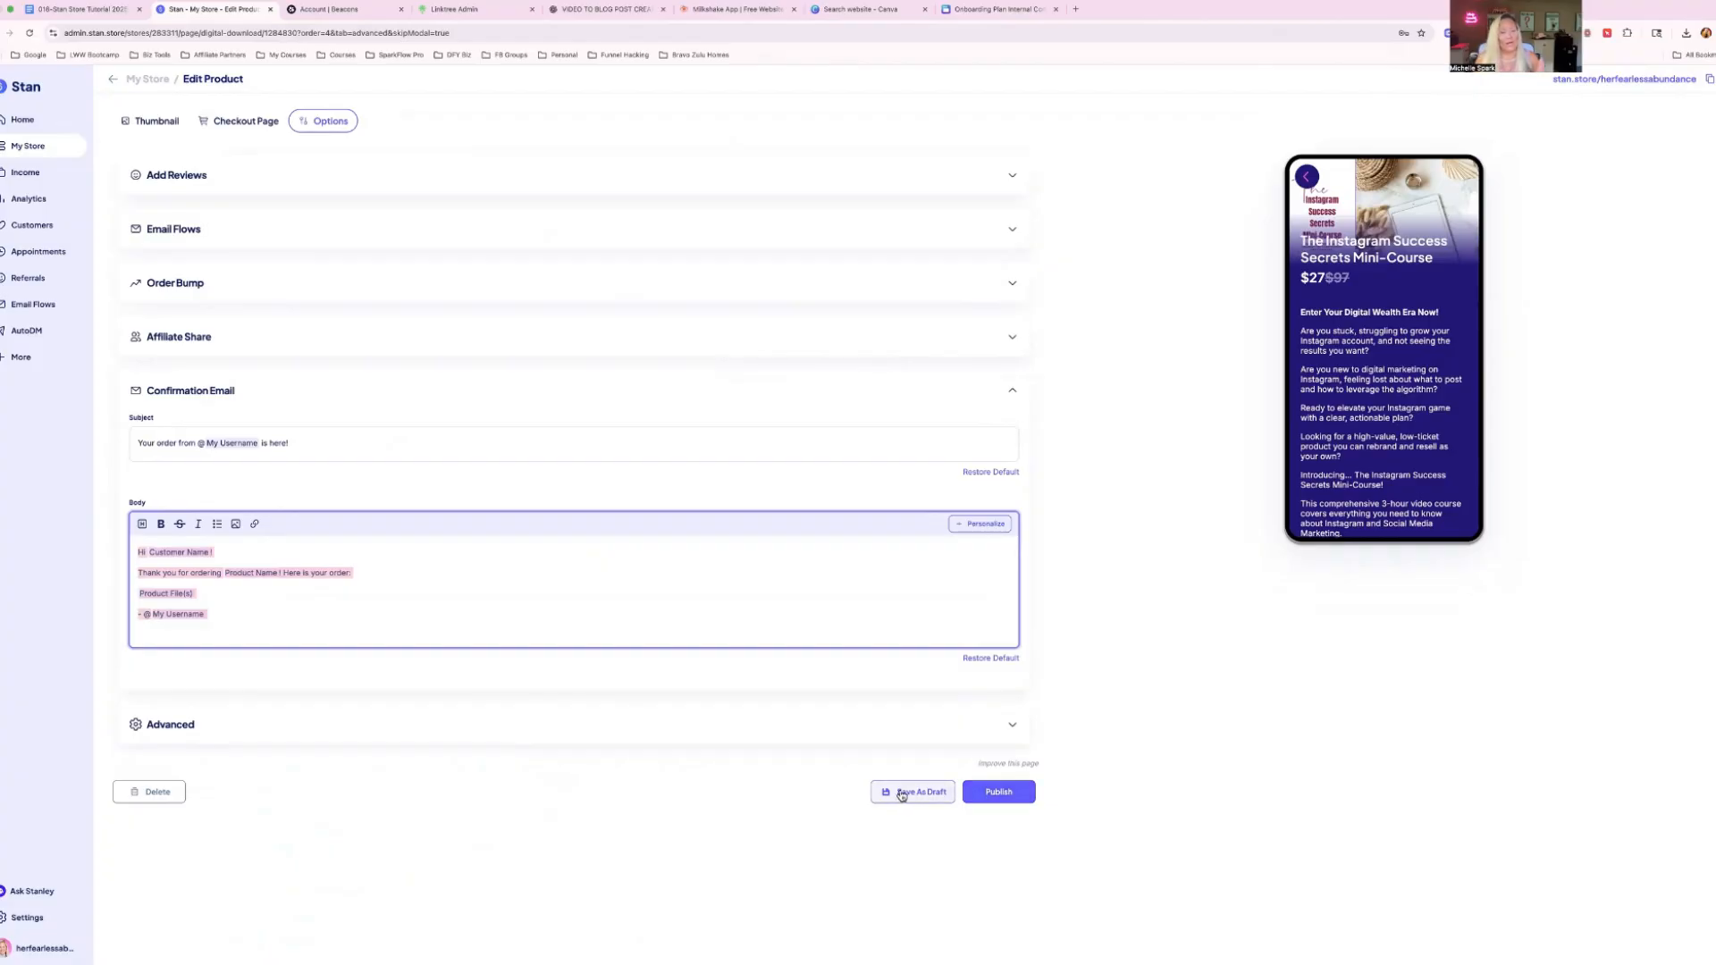
Leave the product editor without saving and look through the products in the store's mobile preview.
{"action": "left_click", "coordinate": [111, 83]}
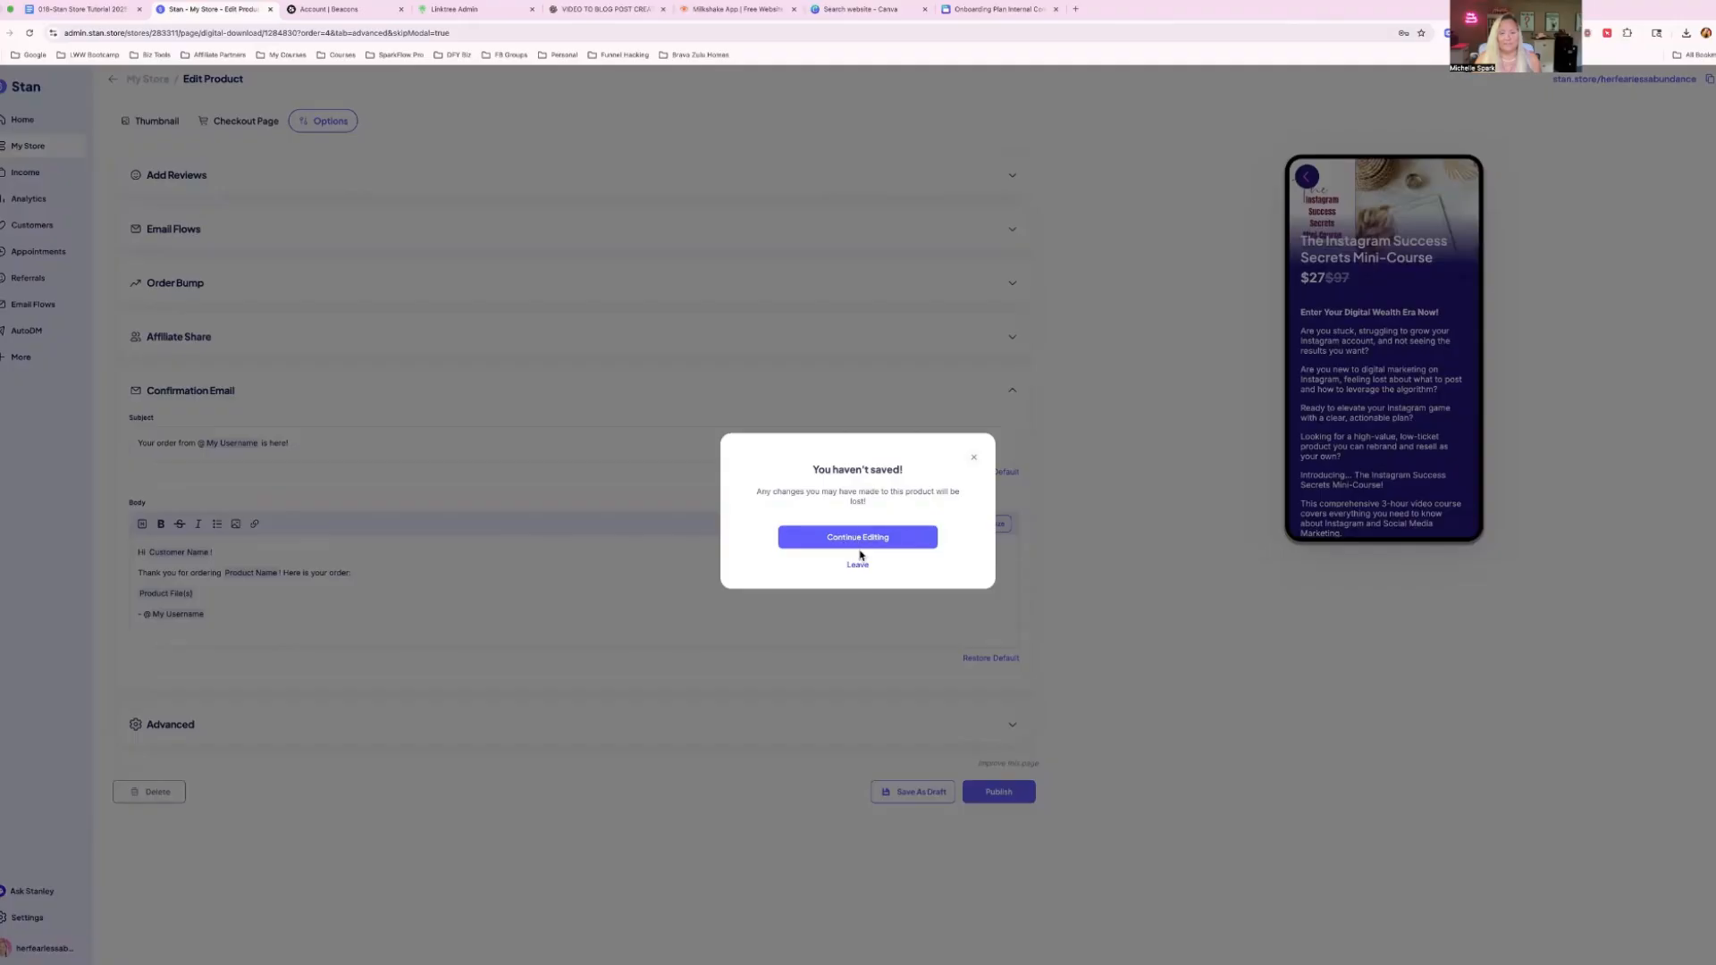
{"action": "left_click", "coordinate": [857, 564]}
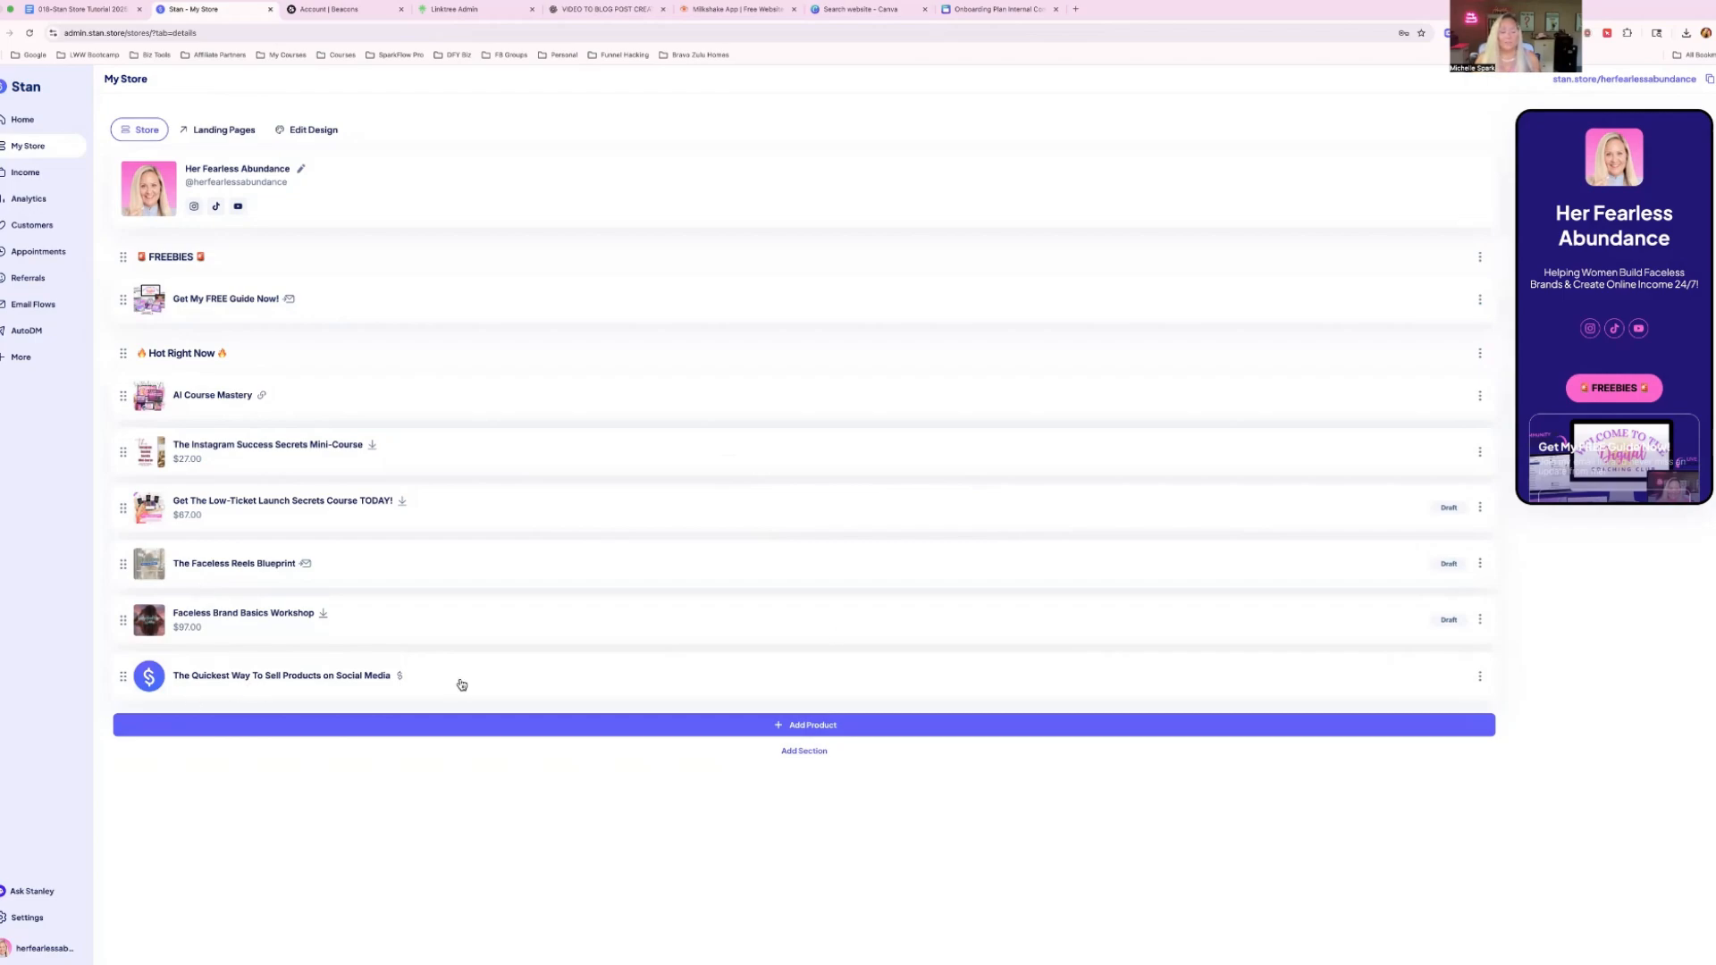
{"action": "scroll", "coordinate": [1611, 388], "scroll_direction": "down", "scroll_amount": 10}
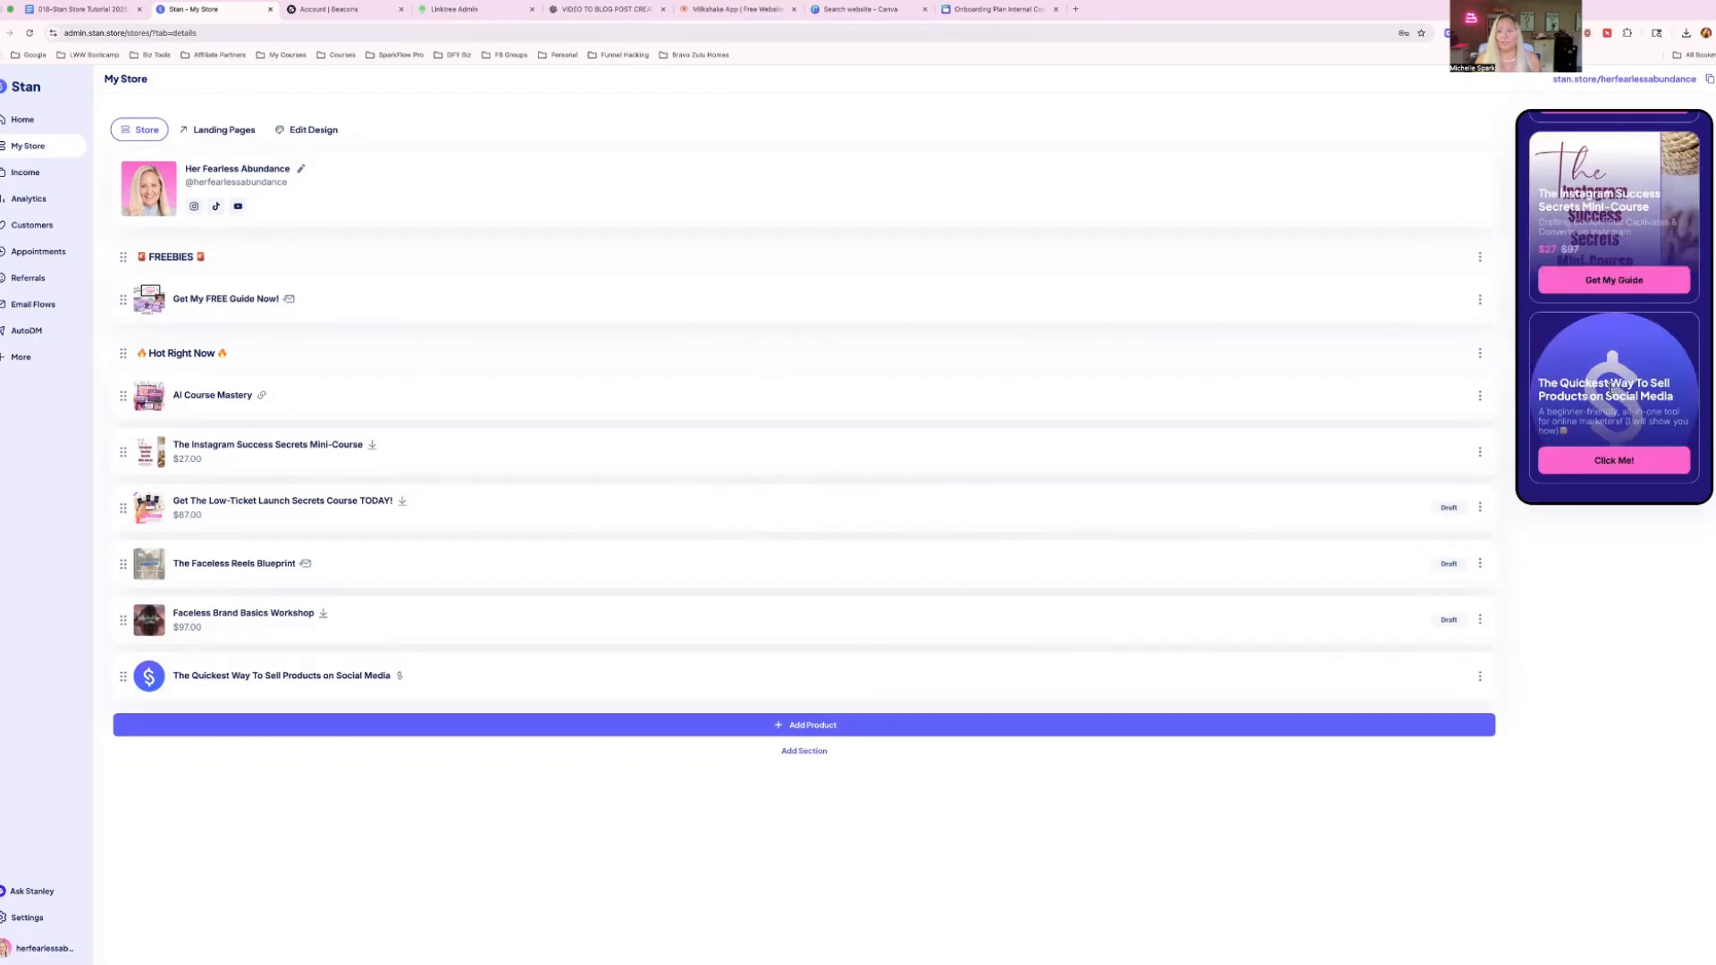